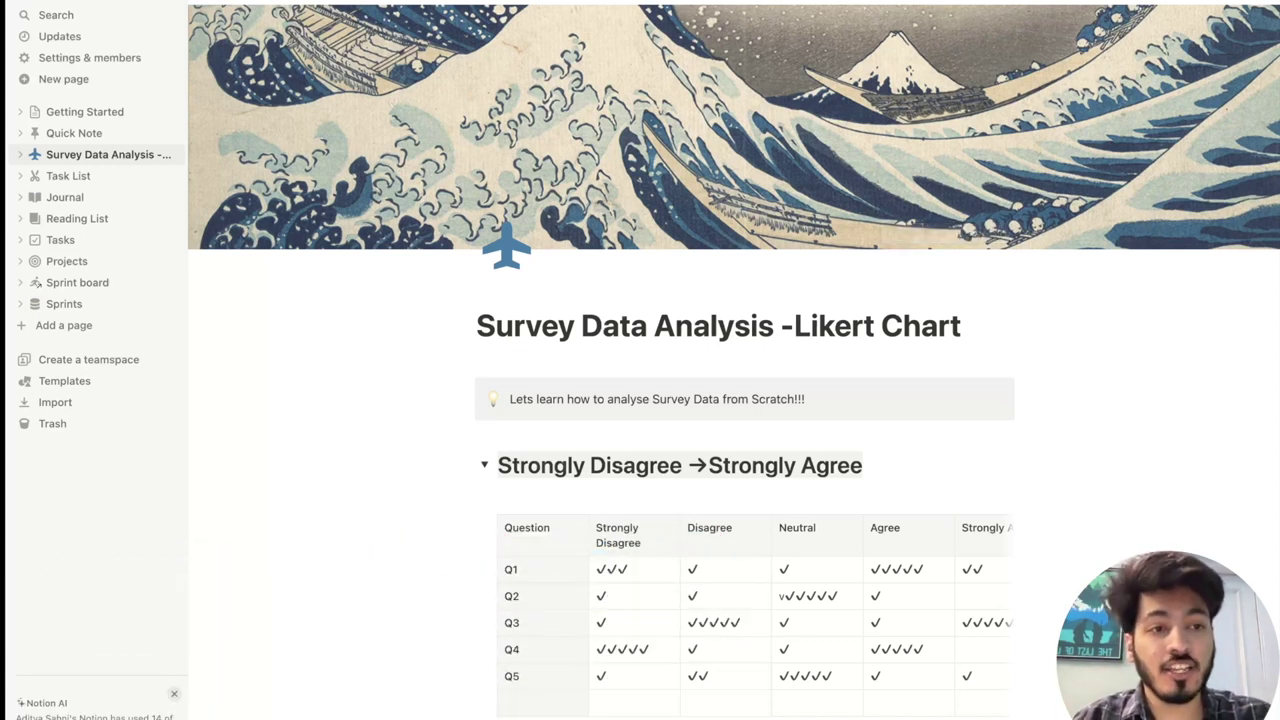
Insert the line 'NPS = % of Promoters - % of Detractors' between the Q1–Q5 table and the chart
scroll(1004, 238, "down", 6)
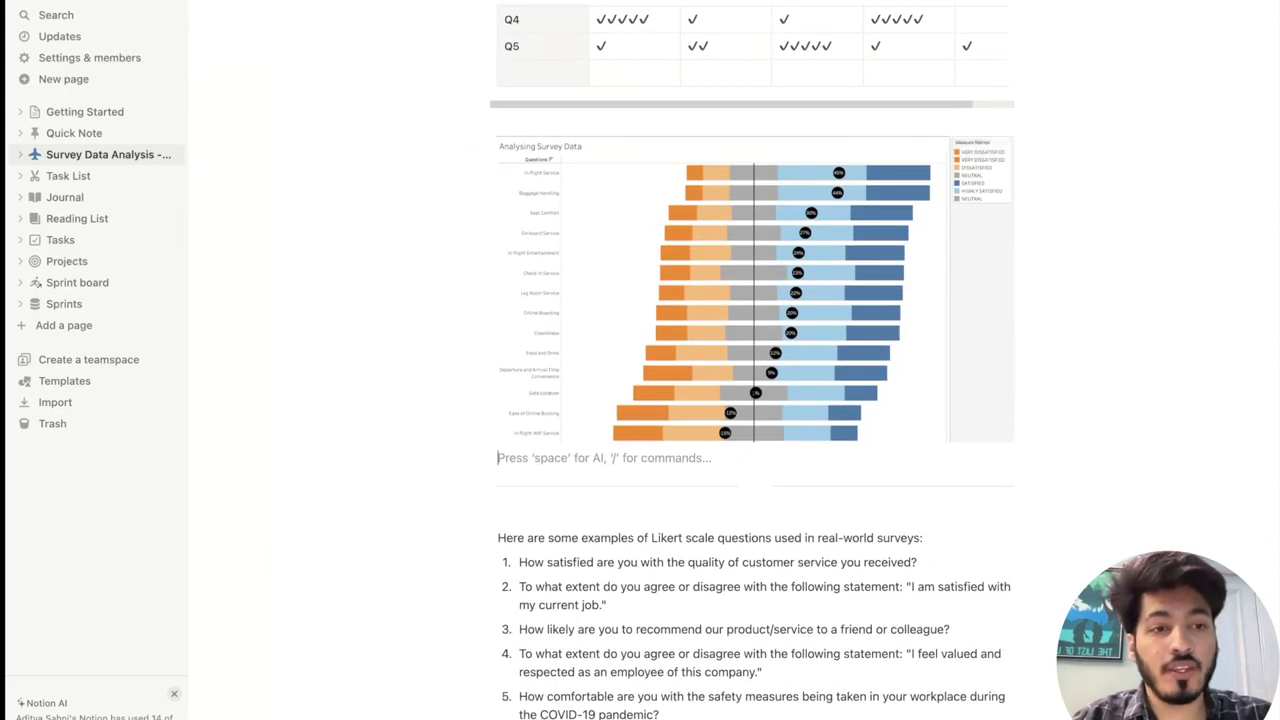
scroll(1004, 238, "up", 3)
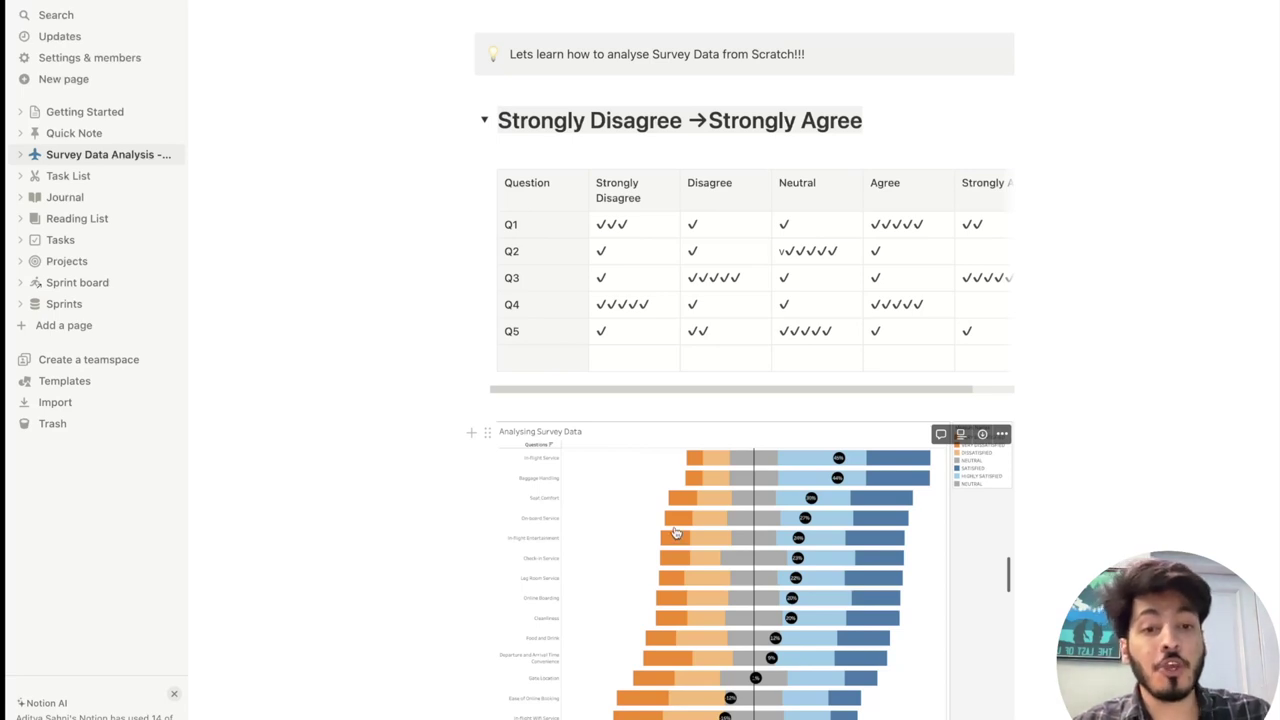
left_click(607, 406)
type("NPS = % of Promoters - % of Detractors")
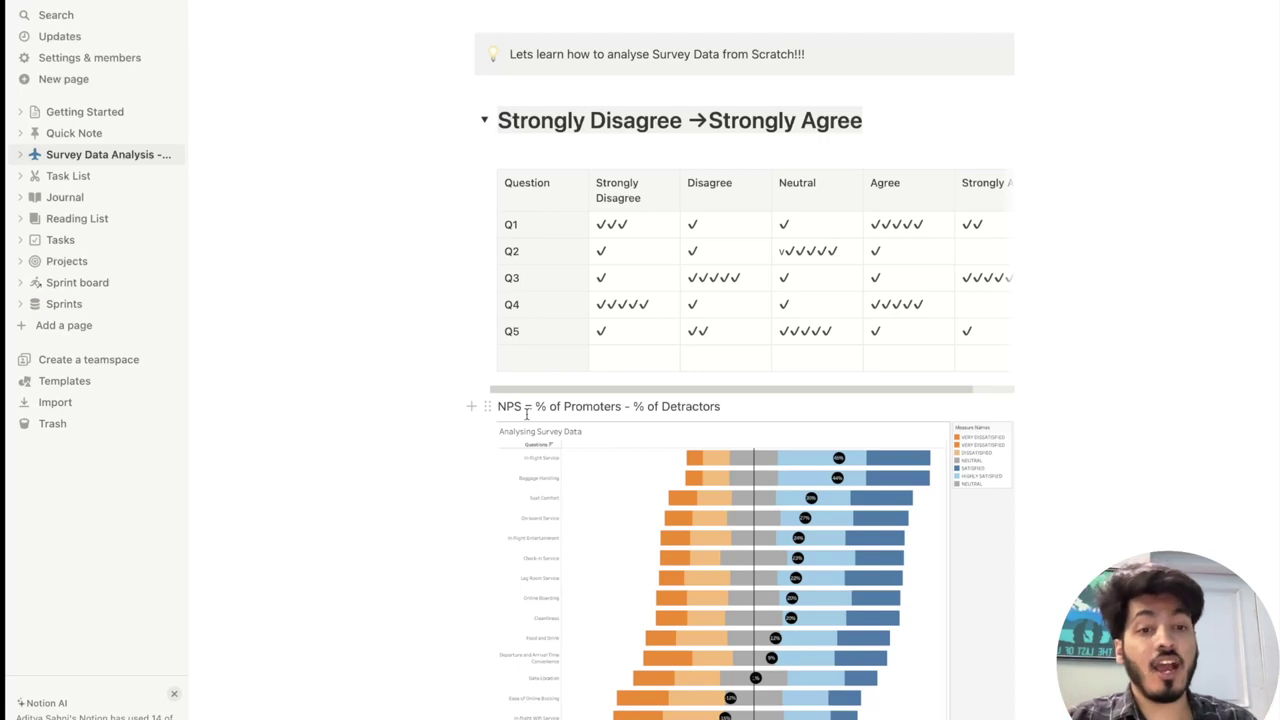
double_click(512, 406)
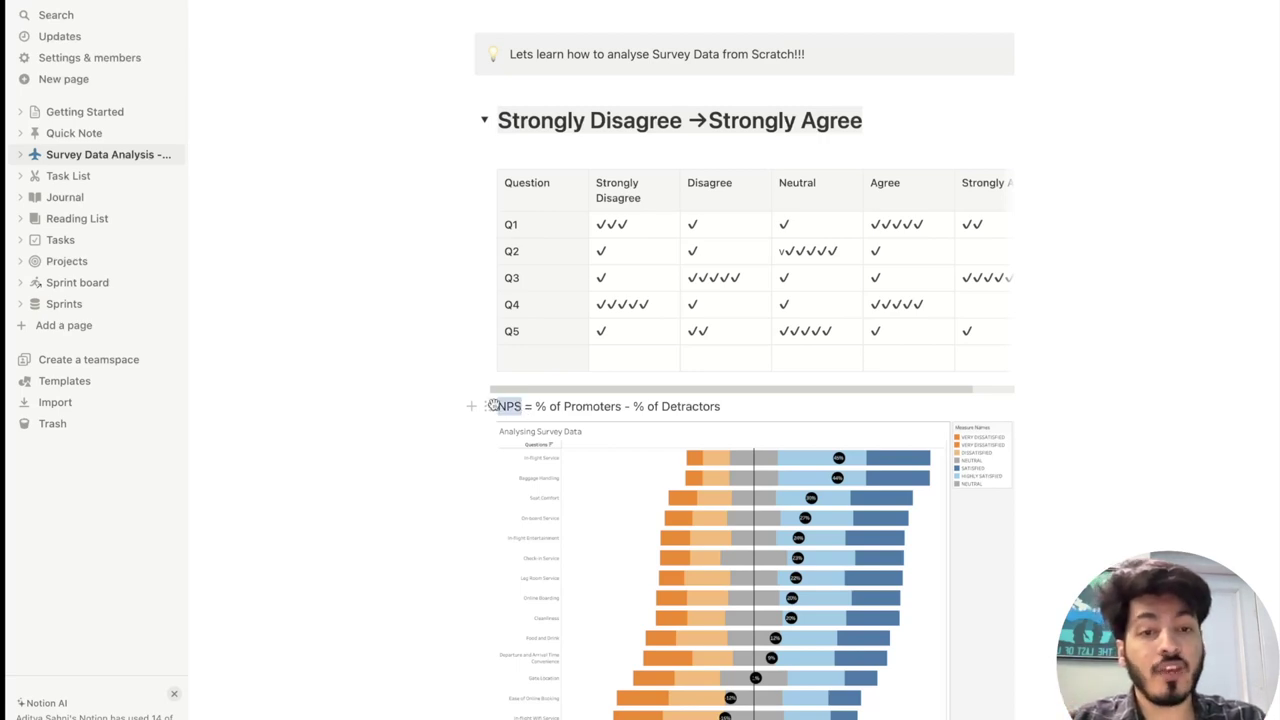
left_click(1229, 399)
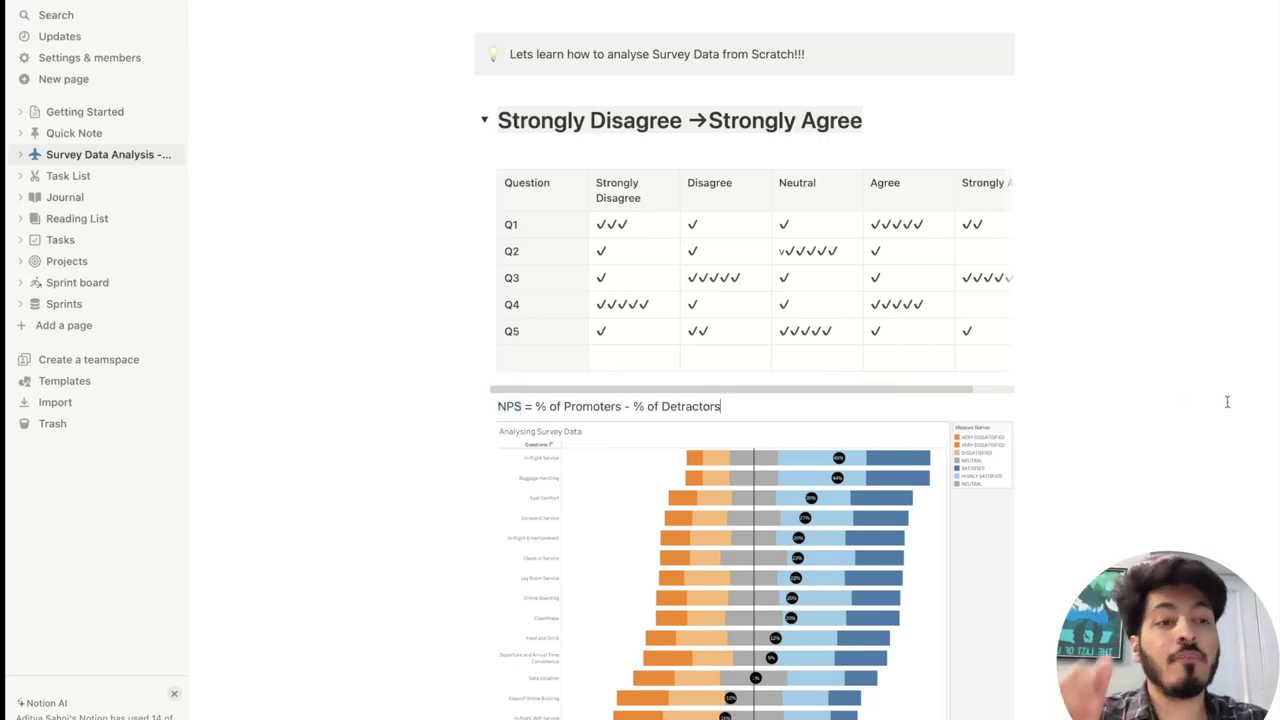
Highlight the Likert-scale intro phrase, the first, third and fifth example questions, and the answer options
scroll(752, 360, "down", 9)
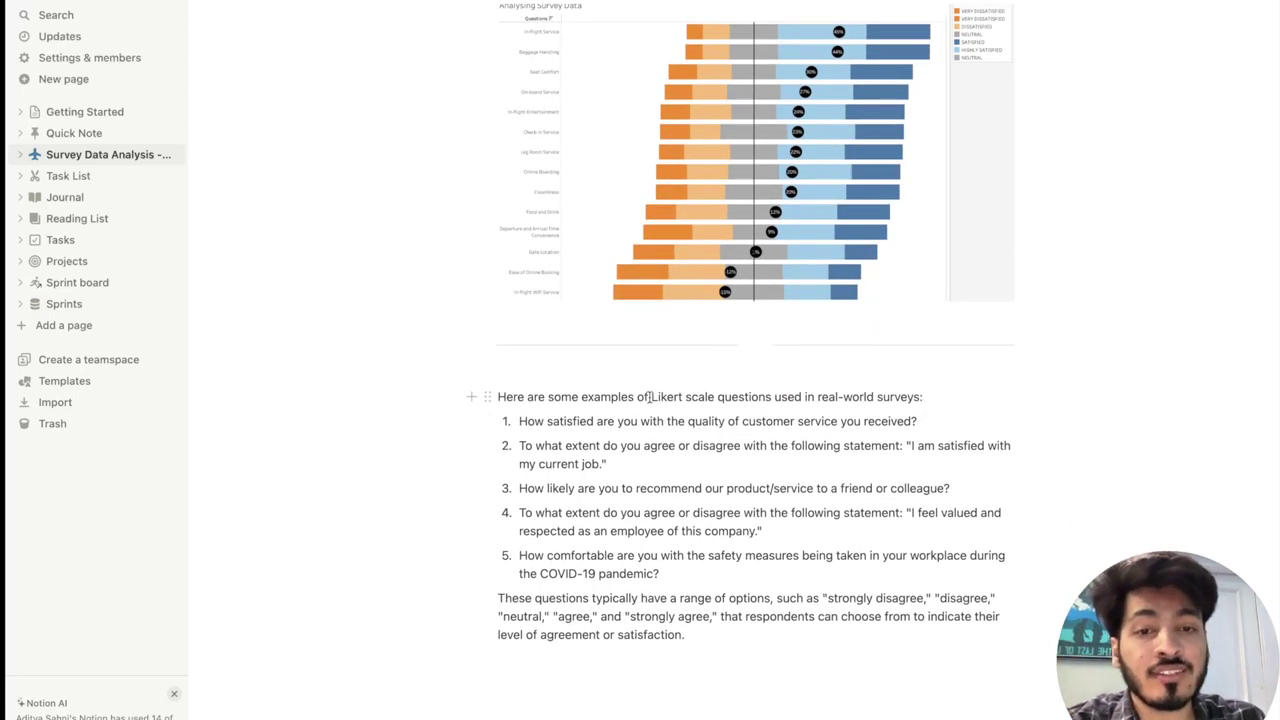
left_click_drag(651, 397, 821, 398)
left_click(736, 443)
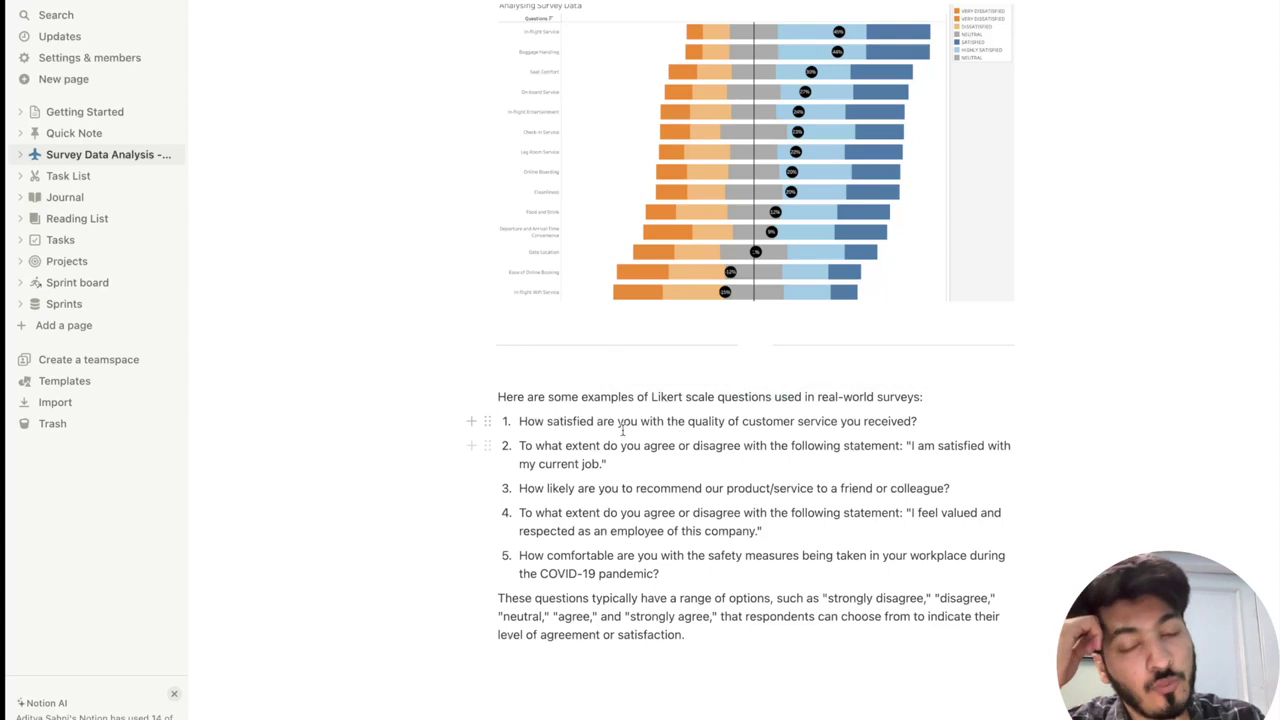
left_click_drag(549, 418, 903, 430)
left_click_drag(546, 488, 760, 526)
left_click(547, 556)
left_click_drag(547, 556, 655, 574)
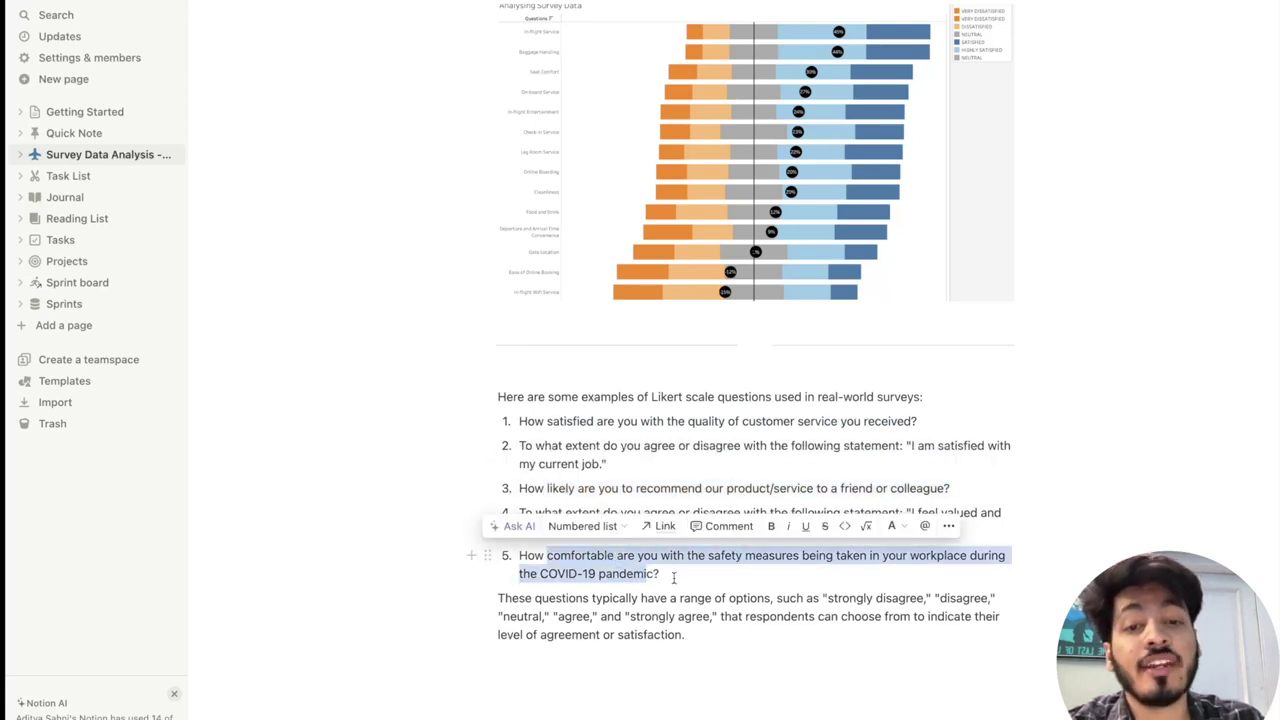
left_click(673, 576)
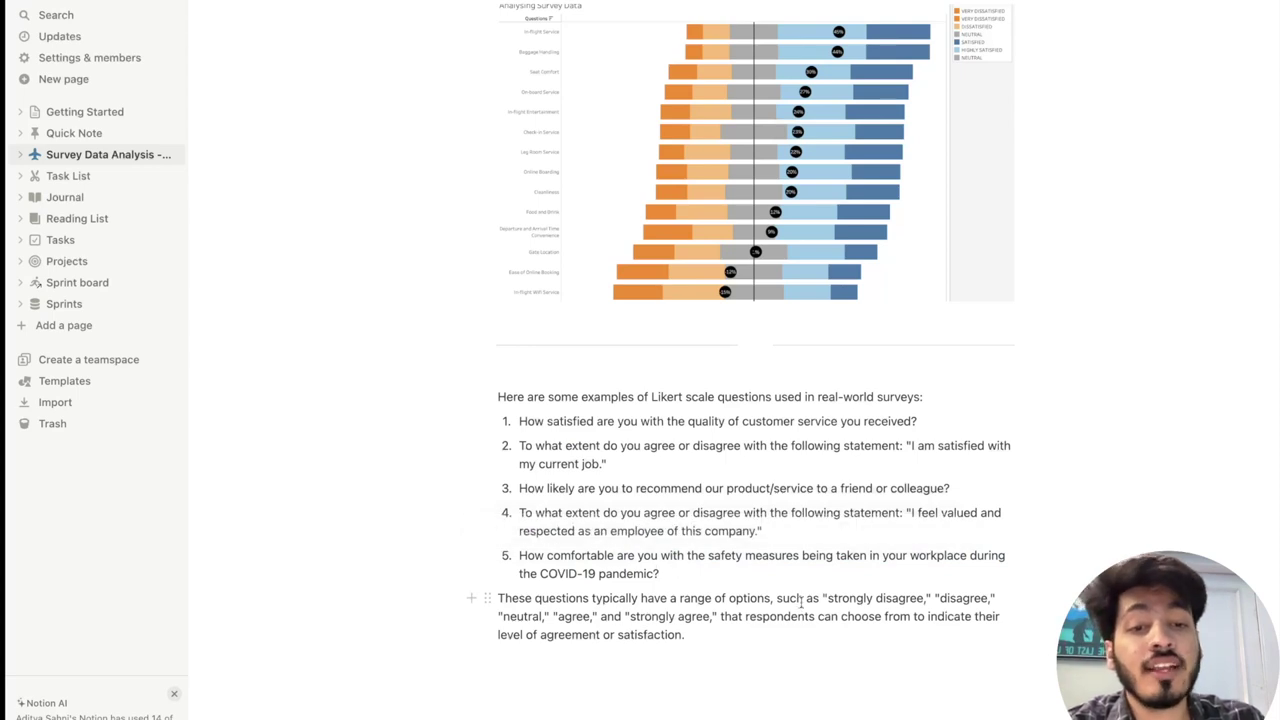
left_click_drag(823, 598, 717, 617)
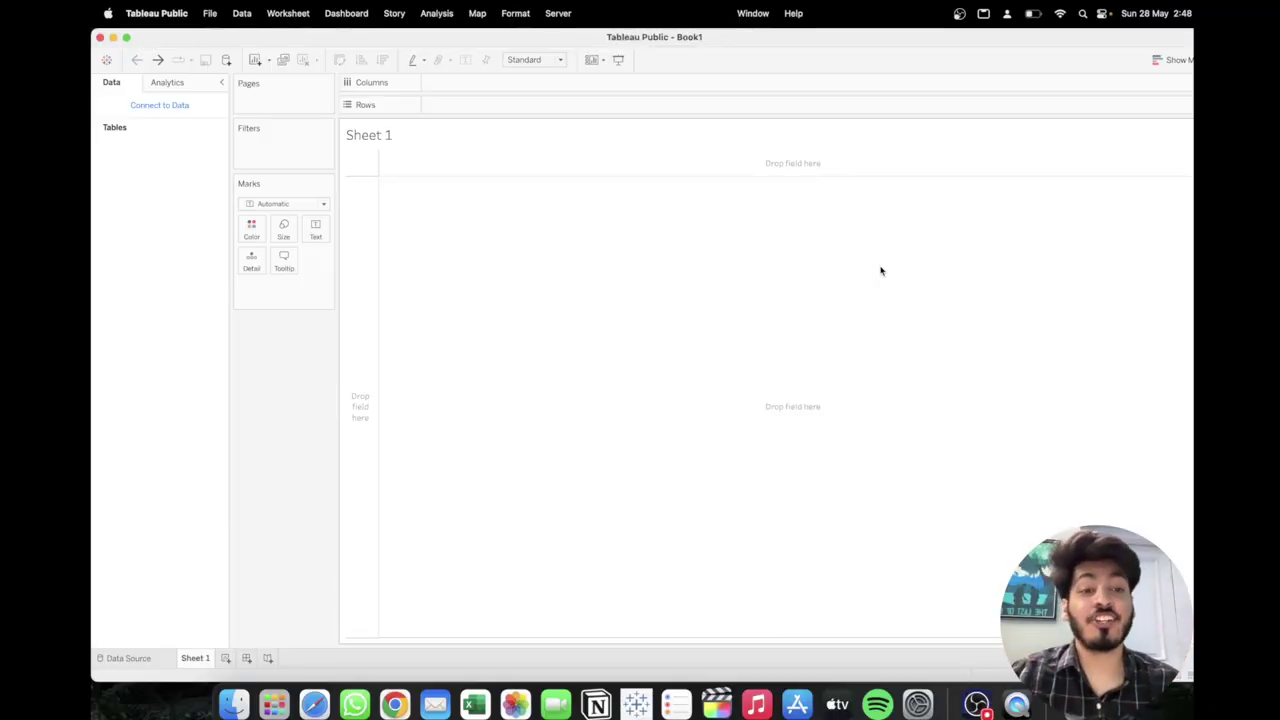
Connect the workbook to the text file airline_passenger_satisfaction.csv
left_click(161, 108)
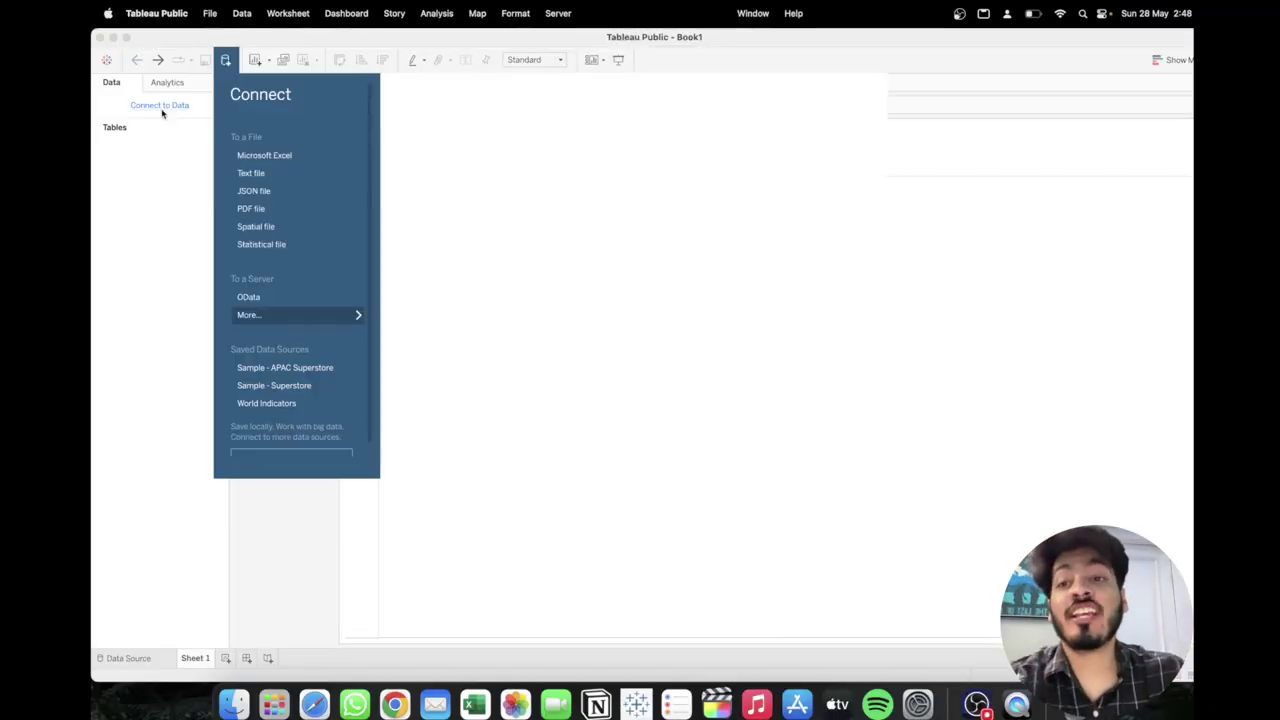
left_click(285, 176)
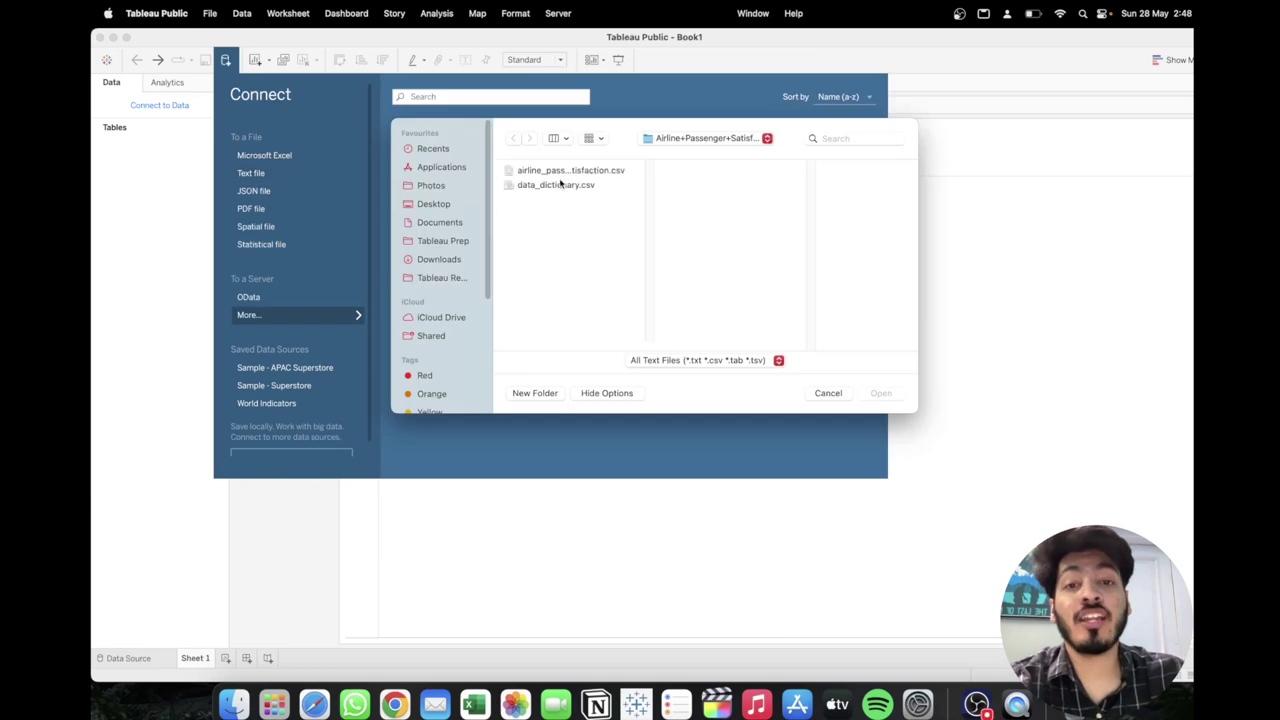
left_click(562, 176)
left_click(887, 395)
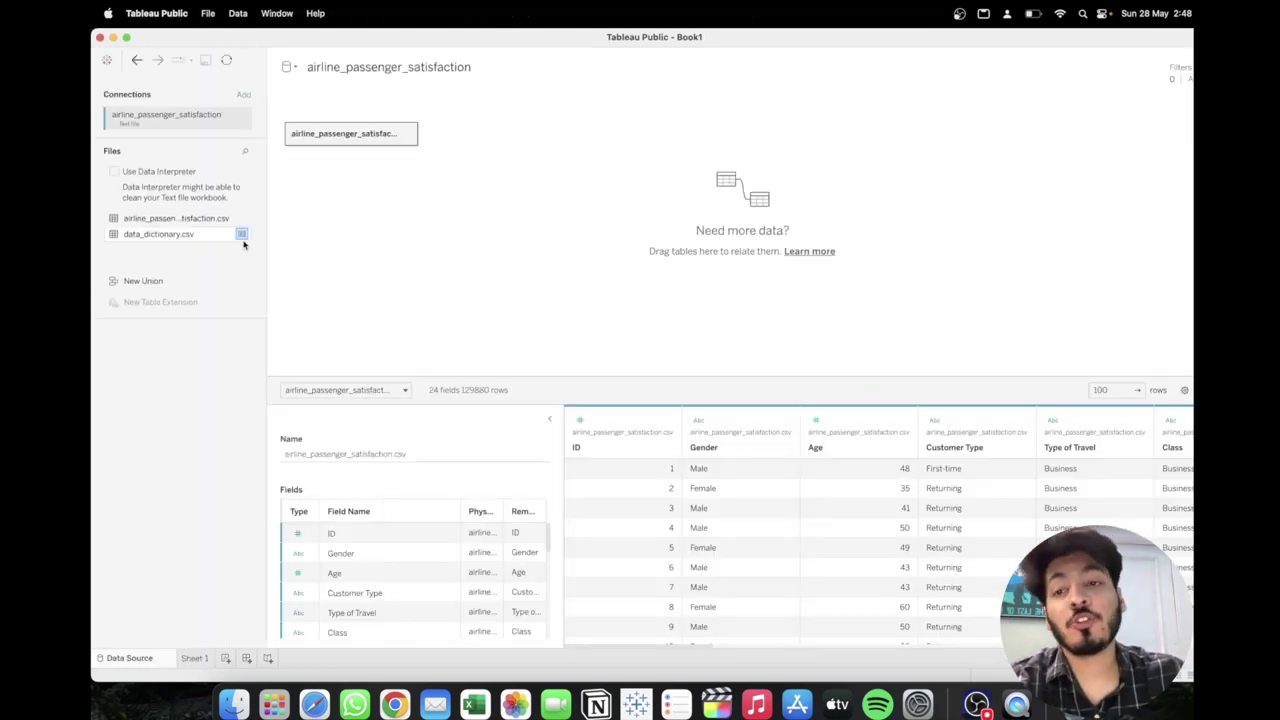
Preview data_dictionary.csv and enlarge the window so all 24 rows show
left_click(242, 235)
left_click_drag(409, 206, 180, 40)
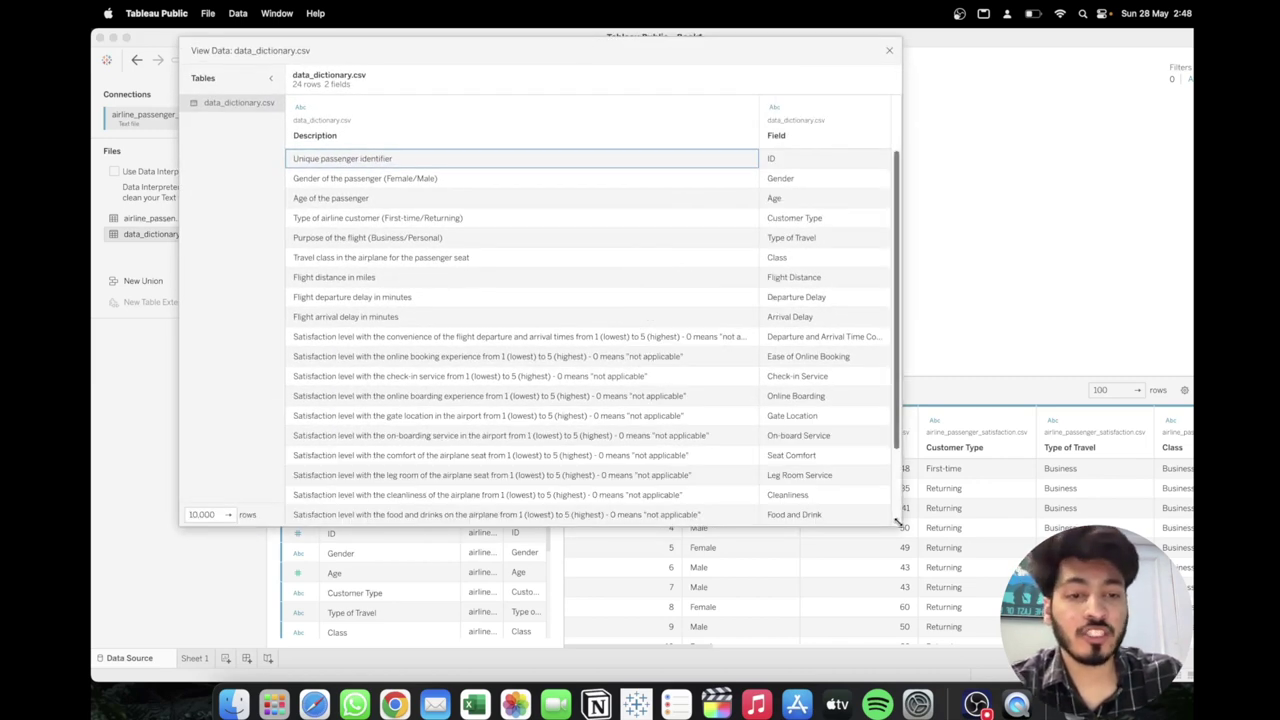
scroll(898, 525, "down", 5)
left_click_drag(903, 533, 1022, 668)
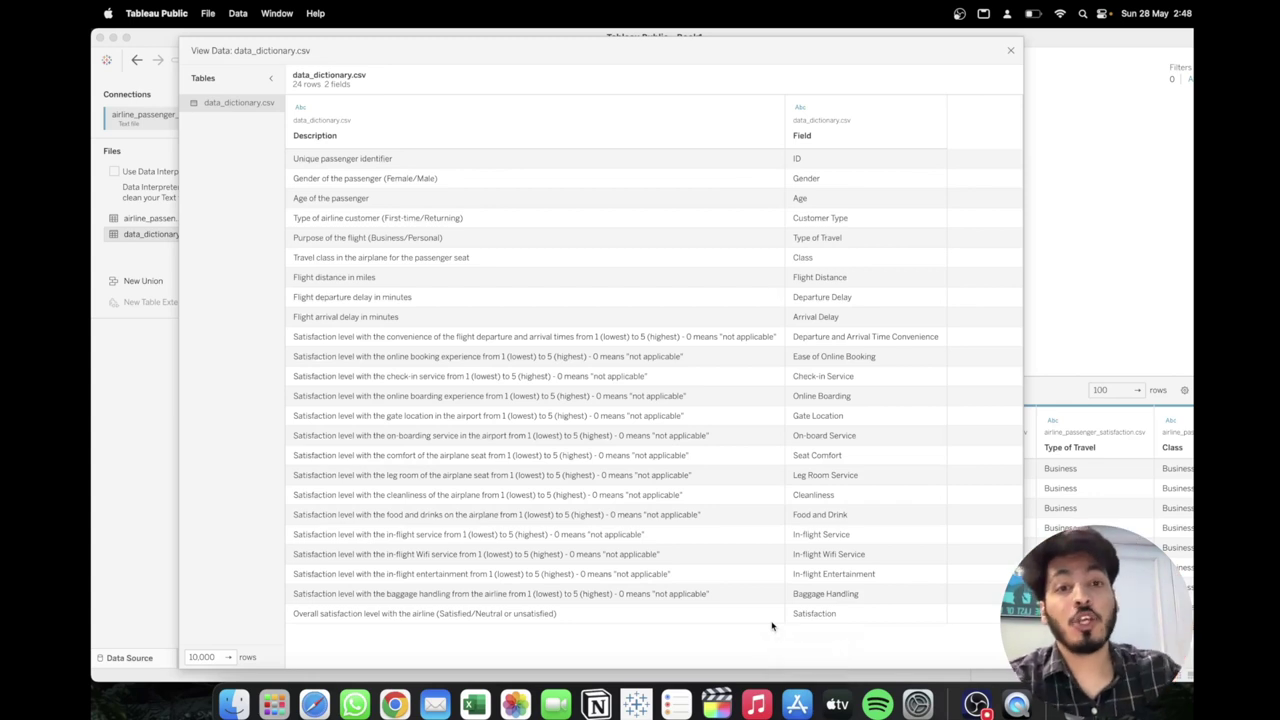
Review the Field and Description columns for the fields from ID through Arrival Delay
left_click(440, 160)
left_click(430, 613, "shift")
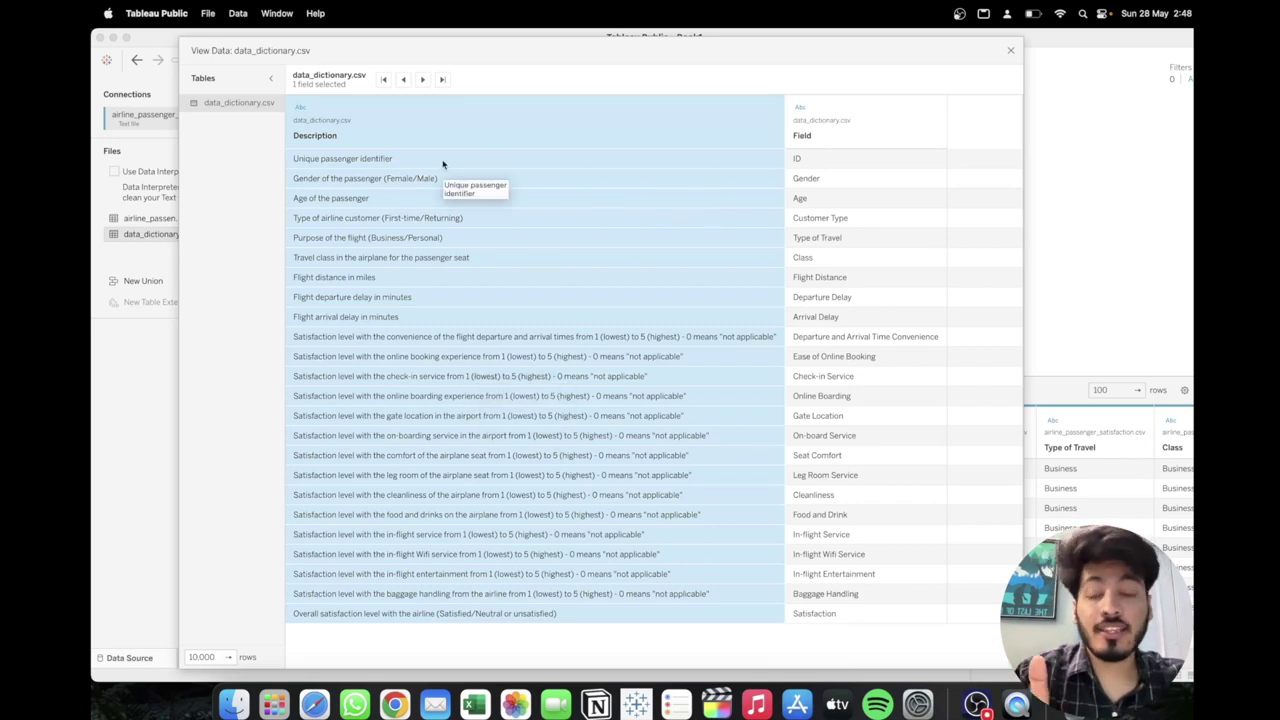
left_click(854, 140)
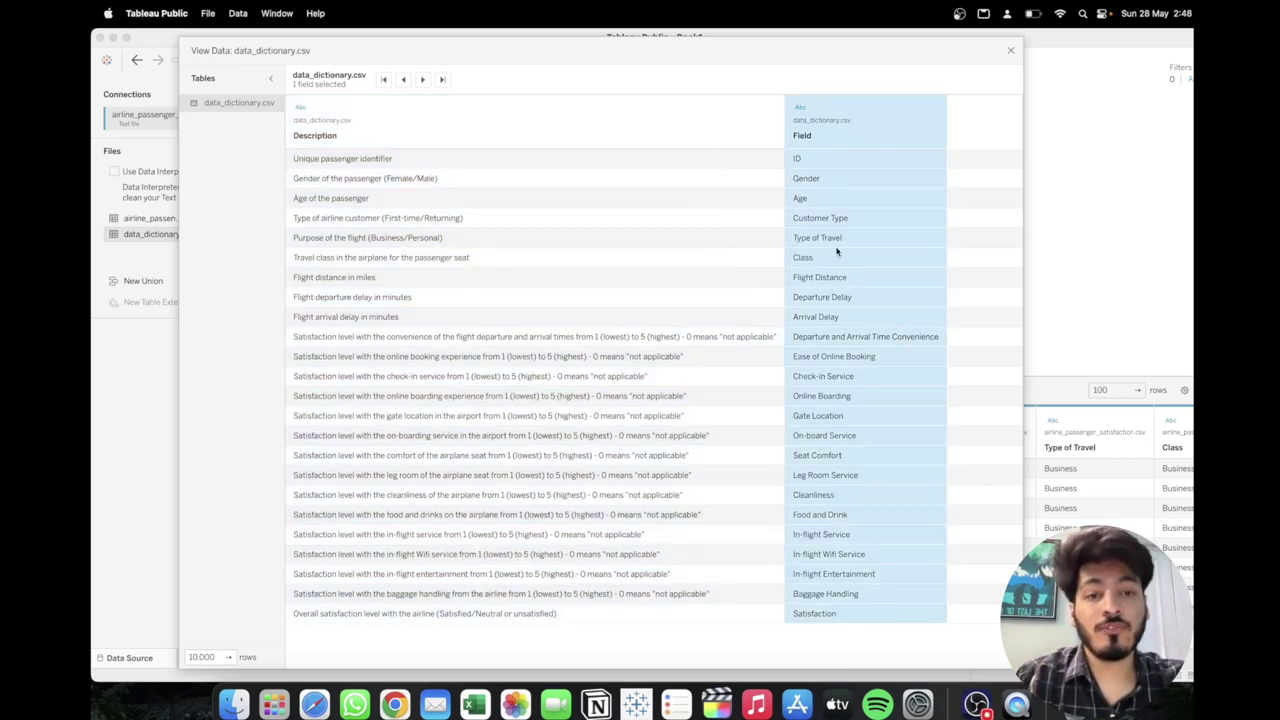
left_click(451, 117)
left_click_drag(808, 163, 826, 322)
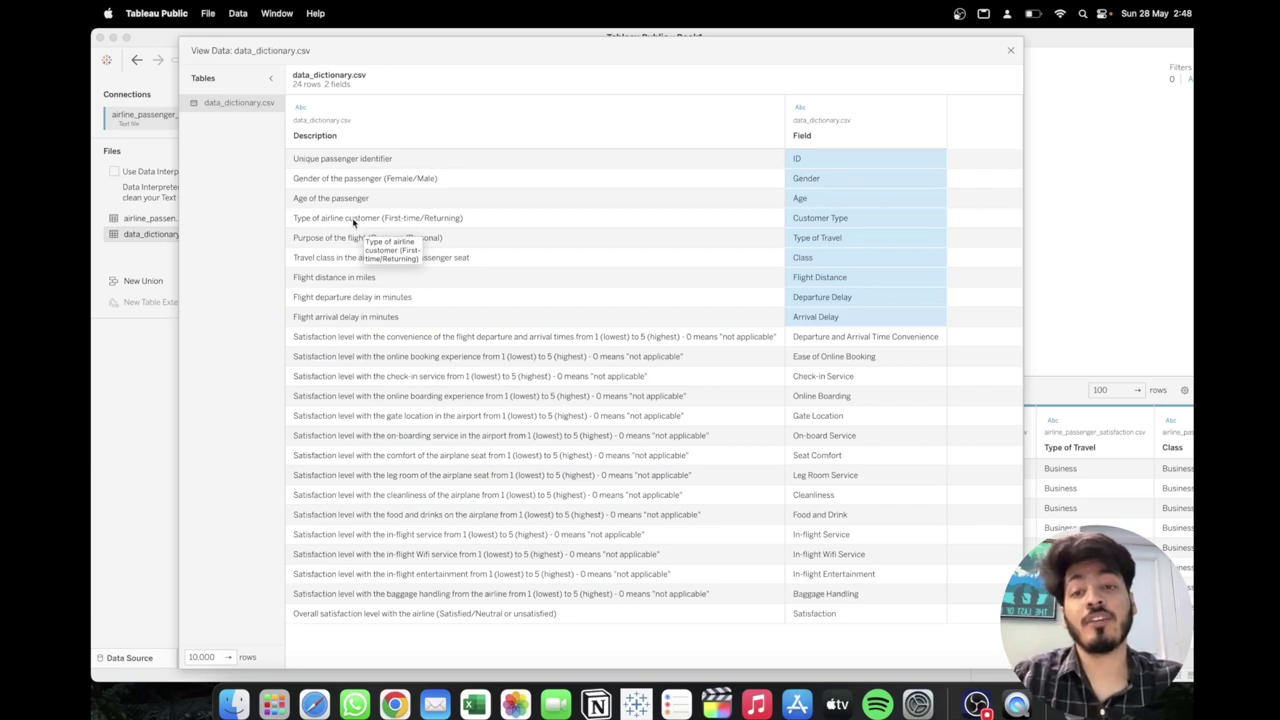
Review the flight purpose, satisfaction rating and overall Satisfaction descriptions, then close the preview
left_click(350, 244)
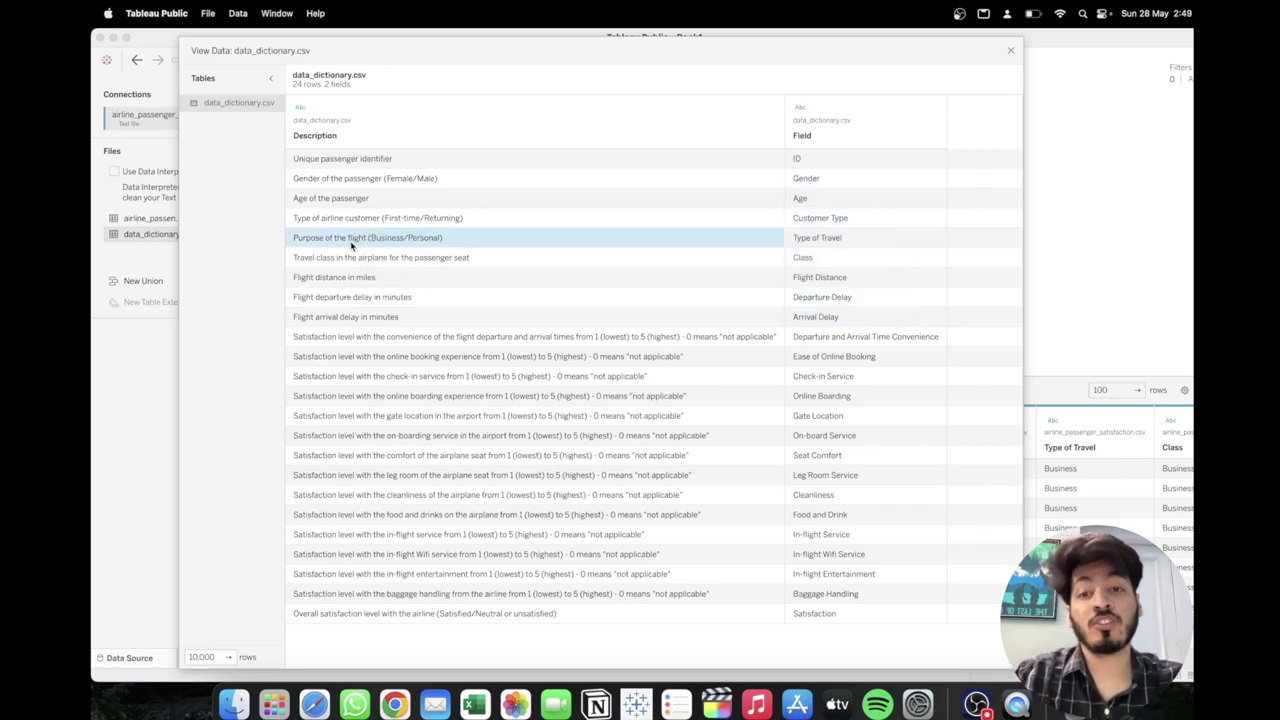
left_click(612, 336)
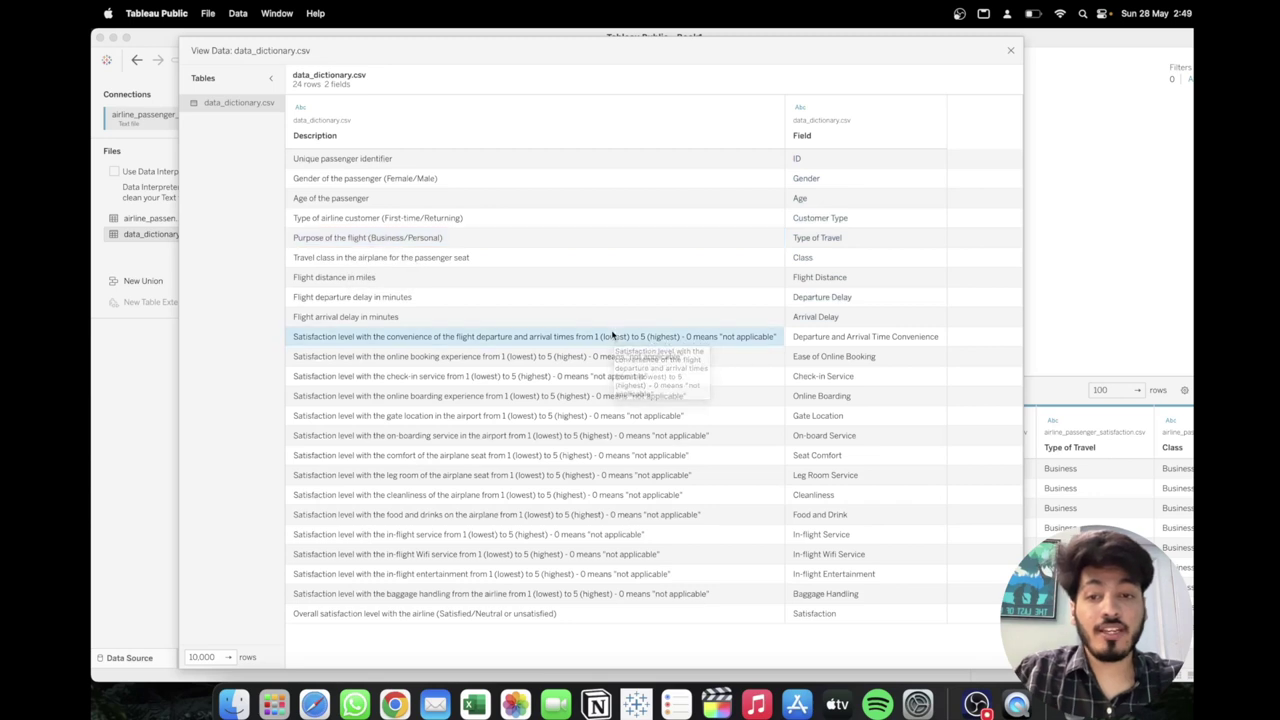
left_click(524, 594, "shift")
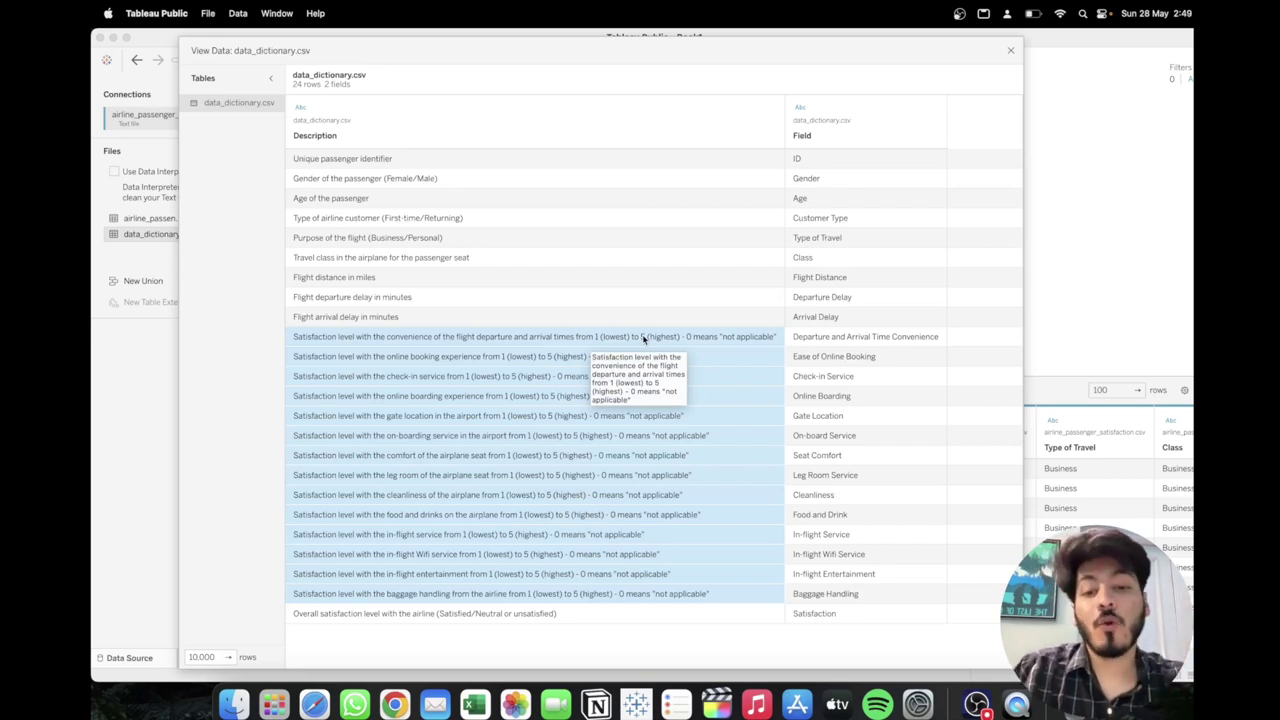
left_click(829, 614)
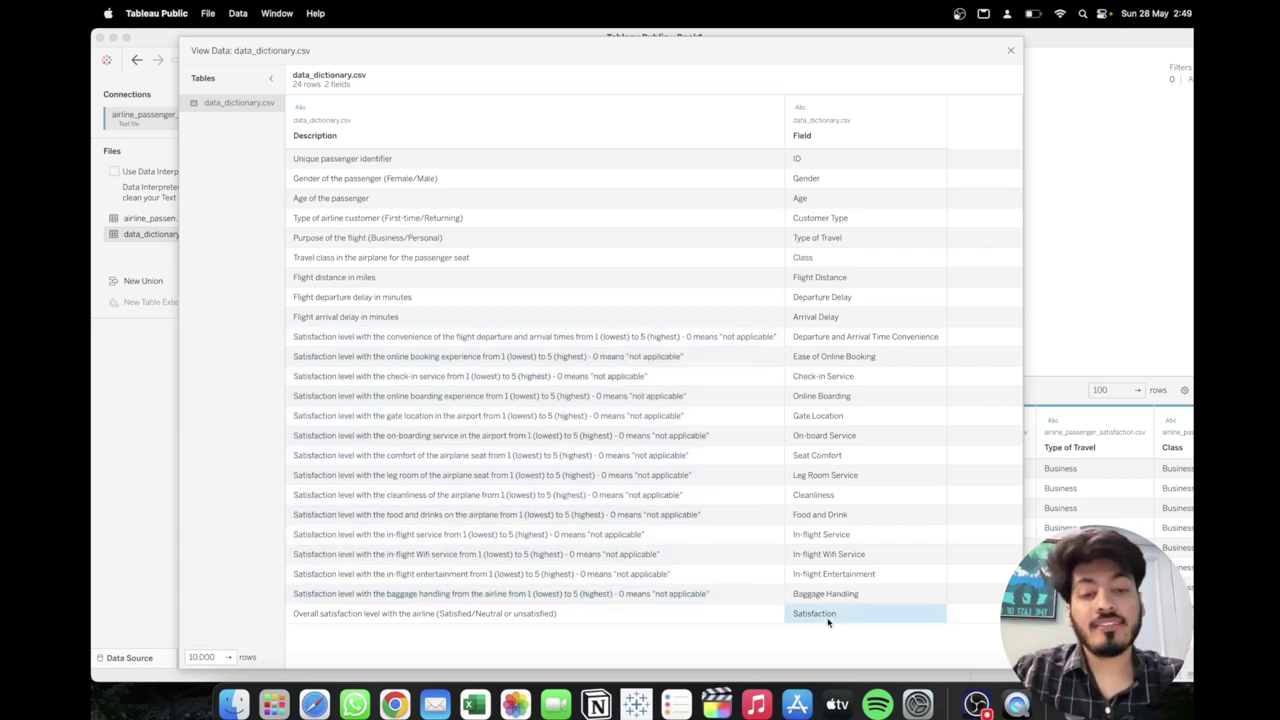
left_click(509, 618)
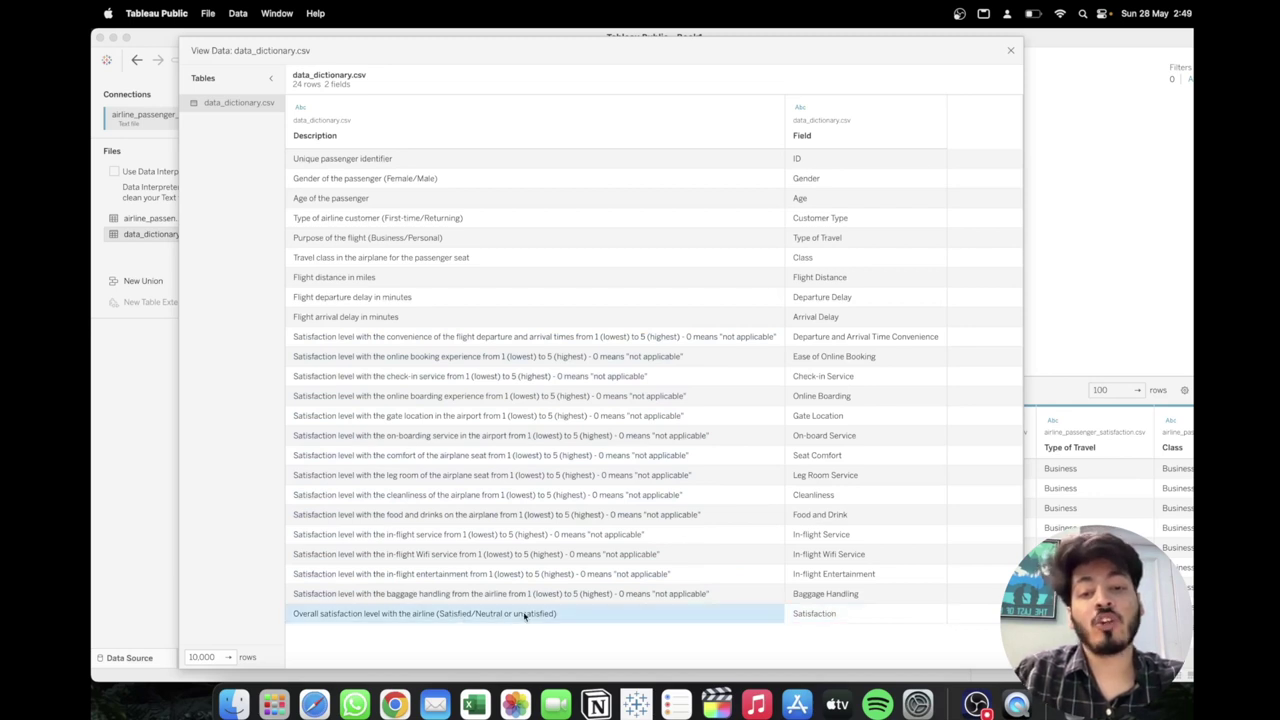
left_click(1011, 52)
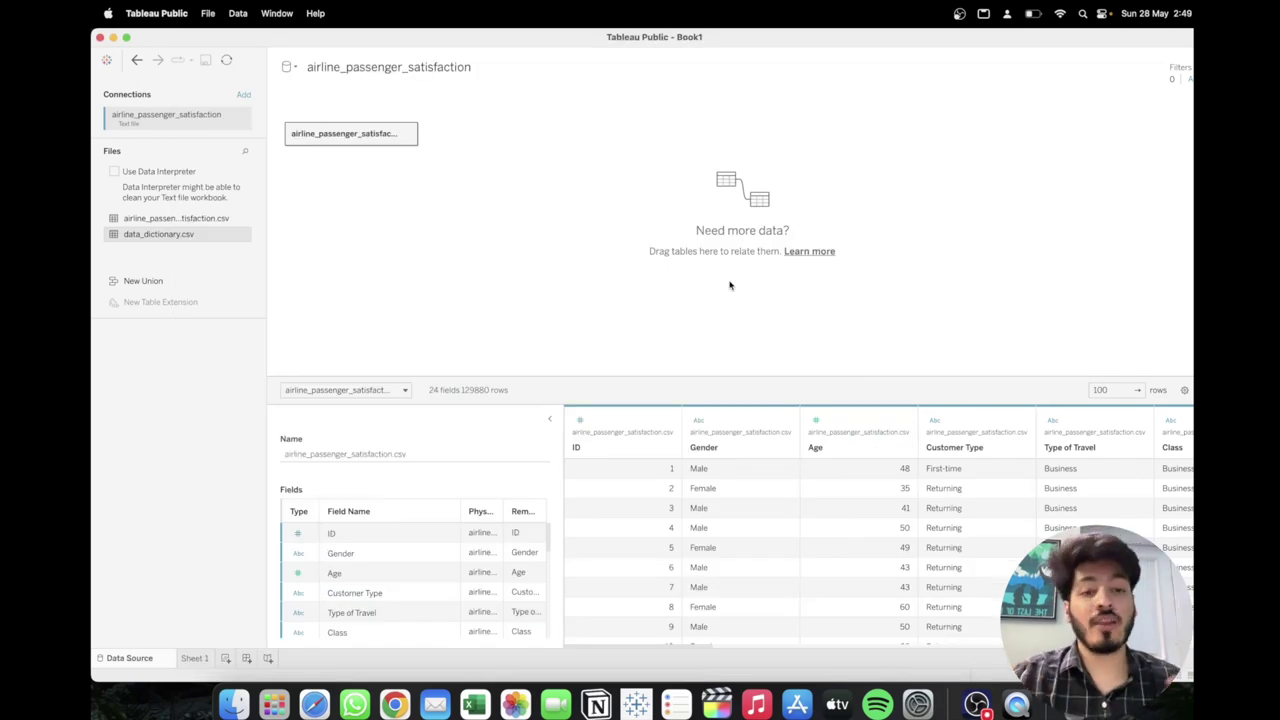
Pivot the rating columns from Departure and Arrival convenience through Baggage Handling into rows
left_click_drag(680, 649, 876, 655)
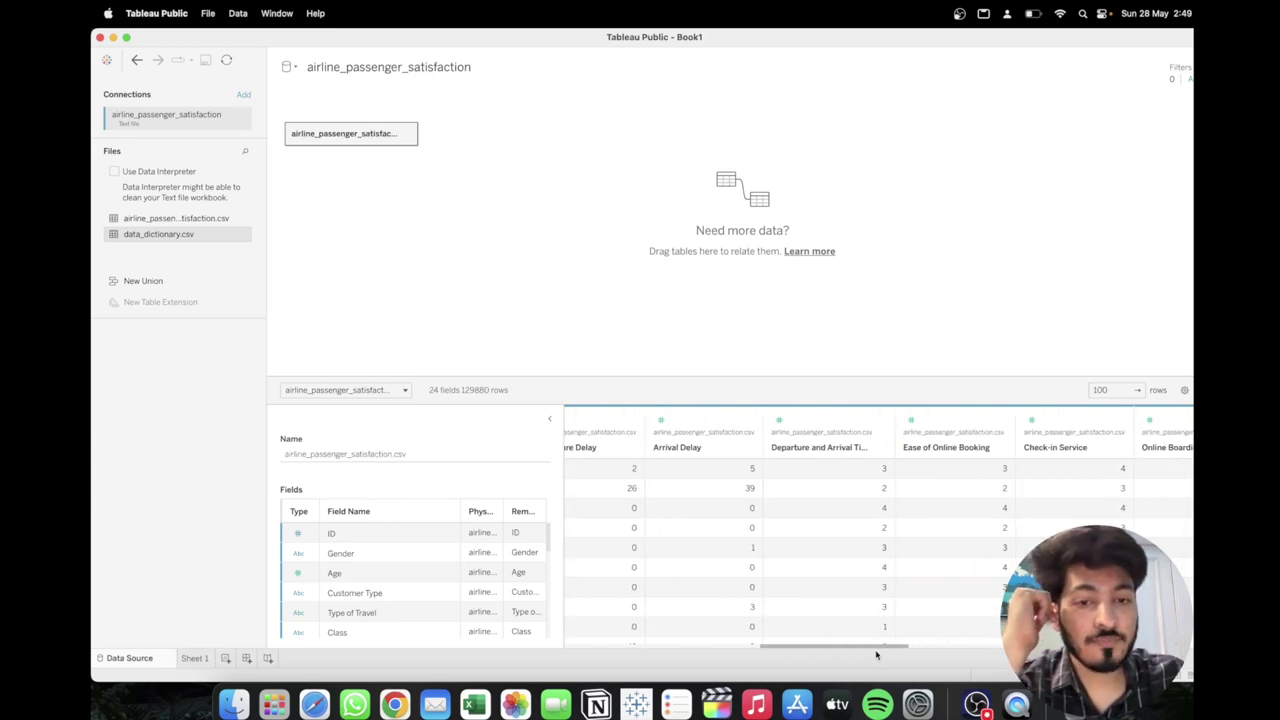
left_click(827, 425)
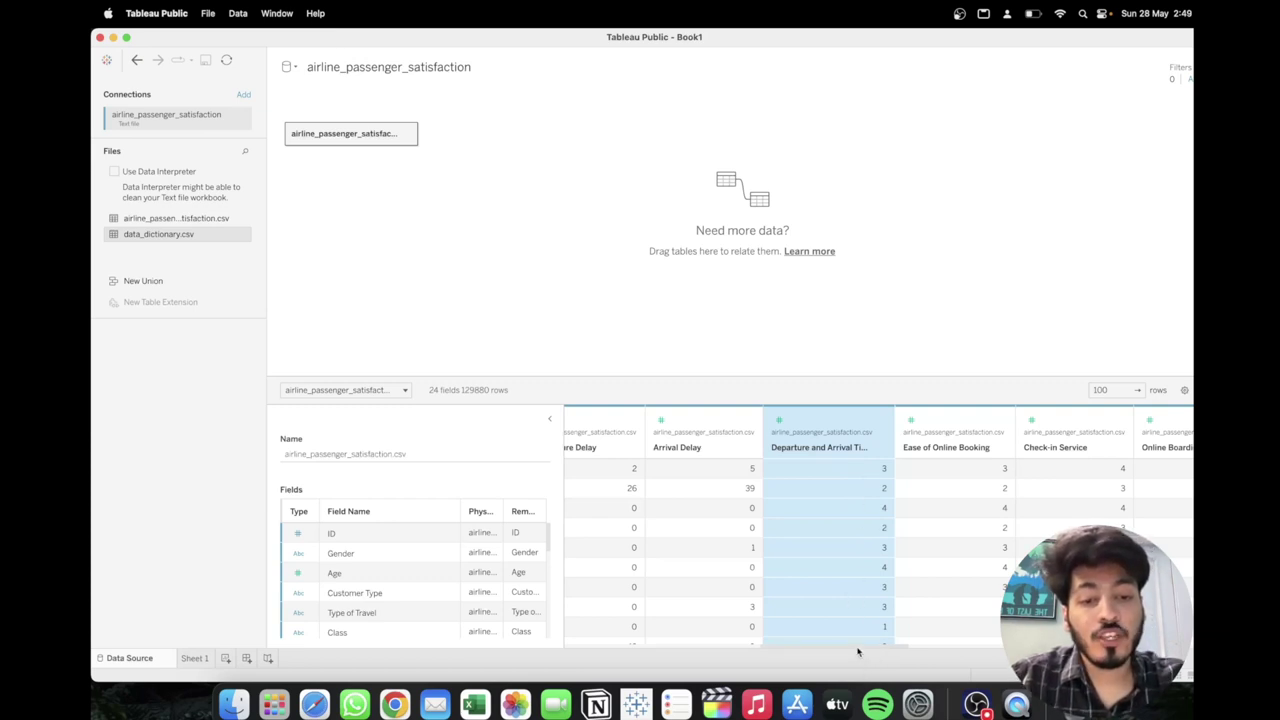
left_click_drag(858, 651, 1108, 652)
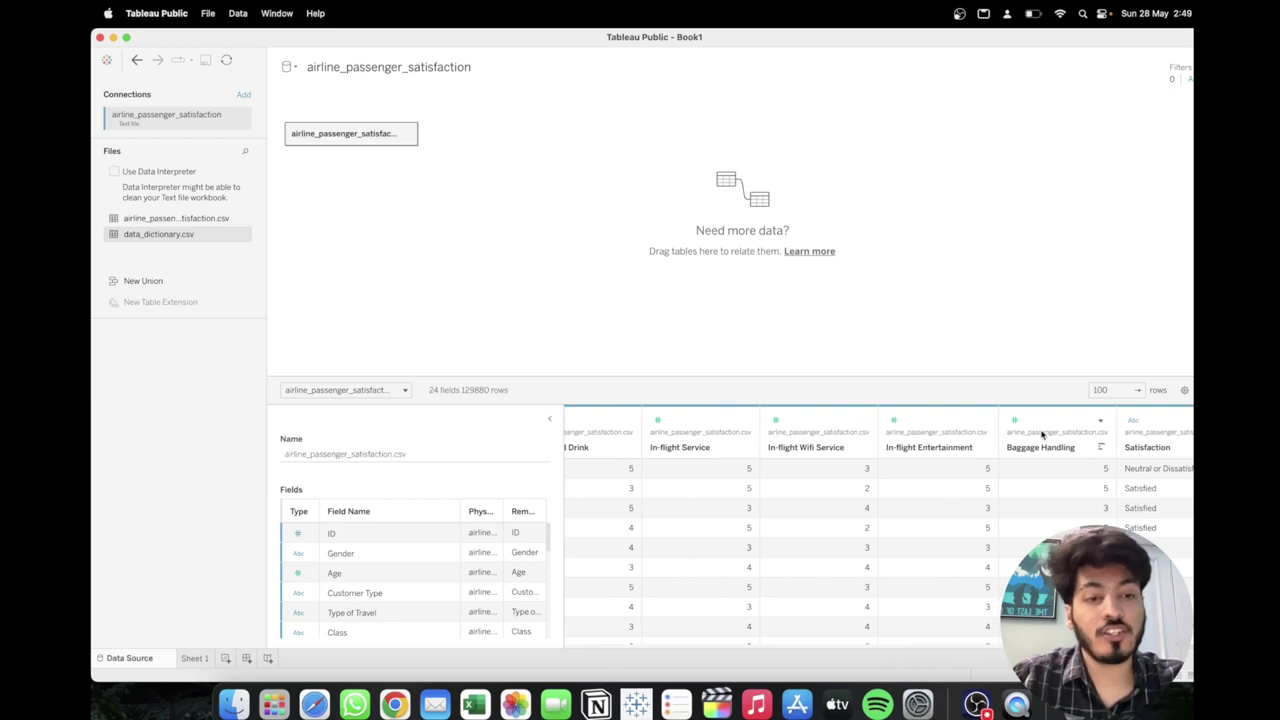
left_click(1042, 432, "shift")
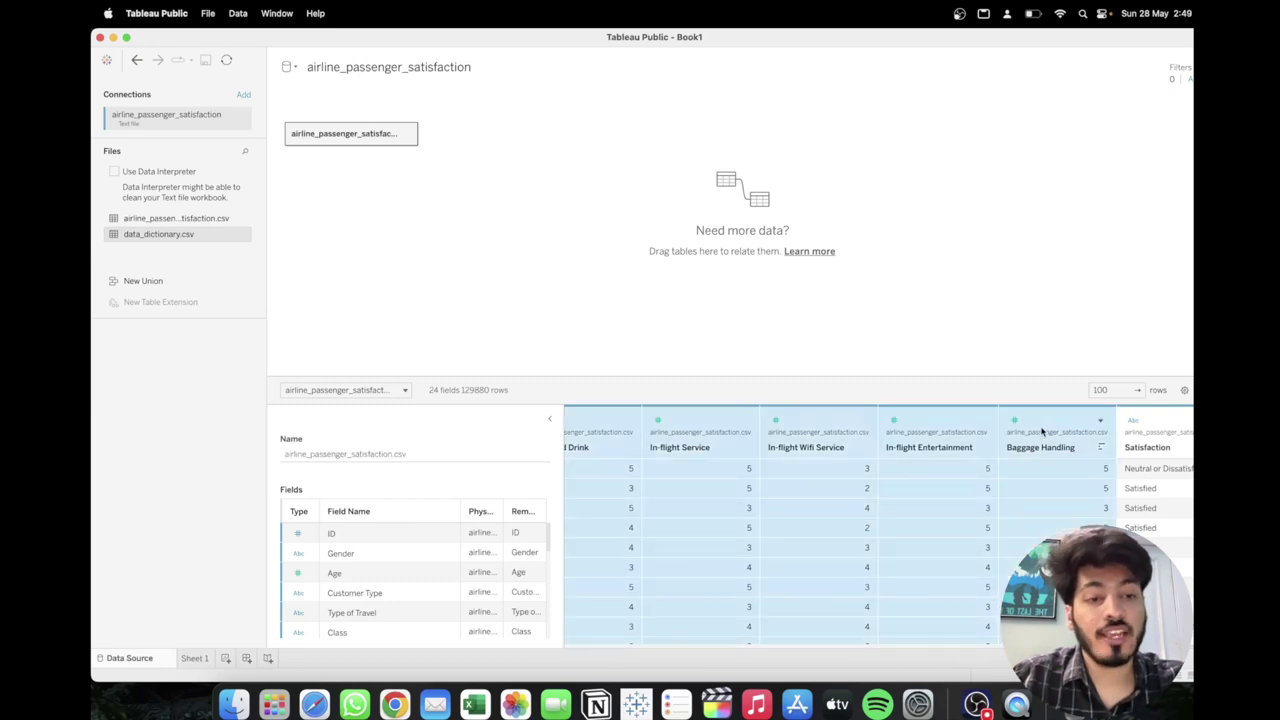
left_click(1101, 424)
left_click(996, 503)
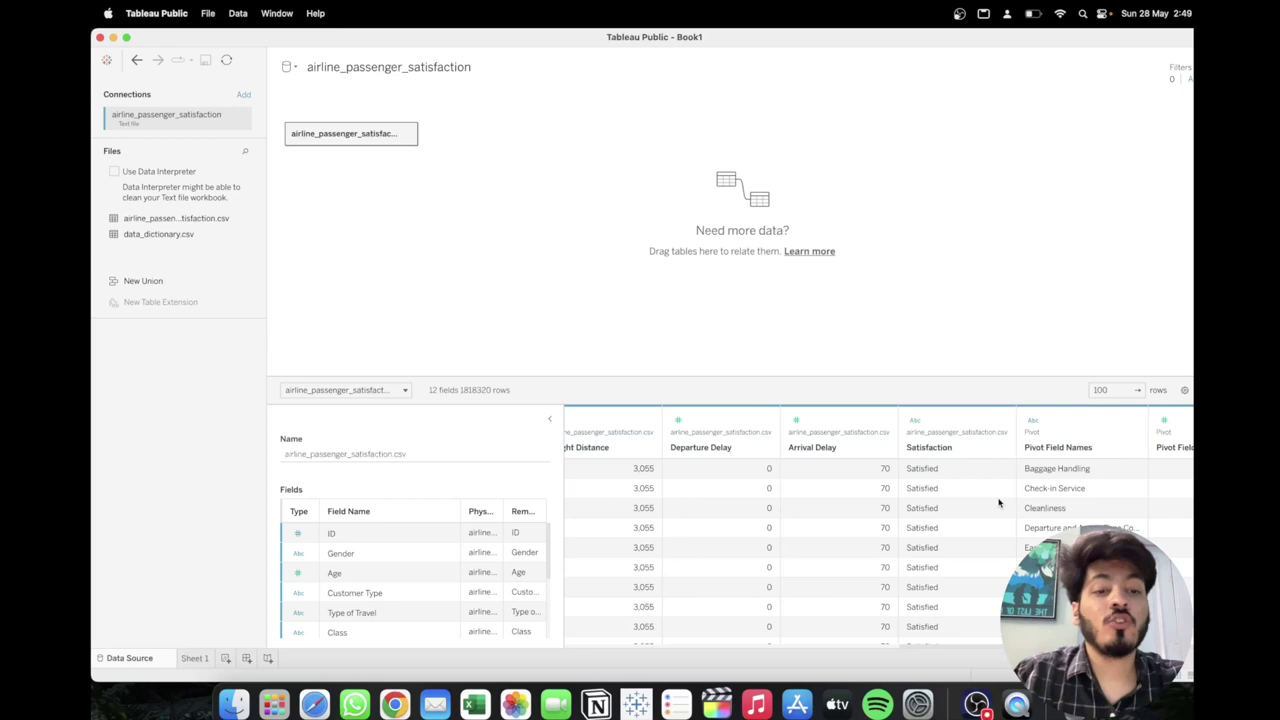
scroll(976, 657, "right", 2)
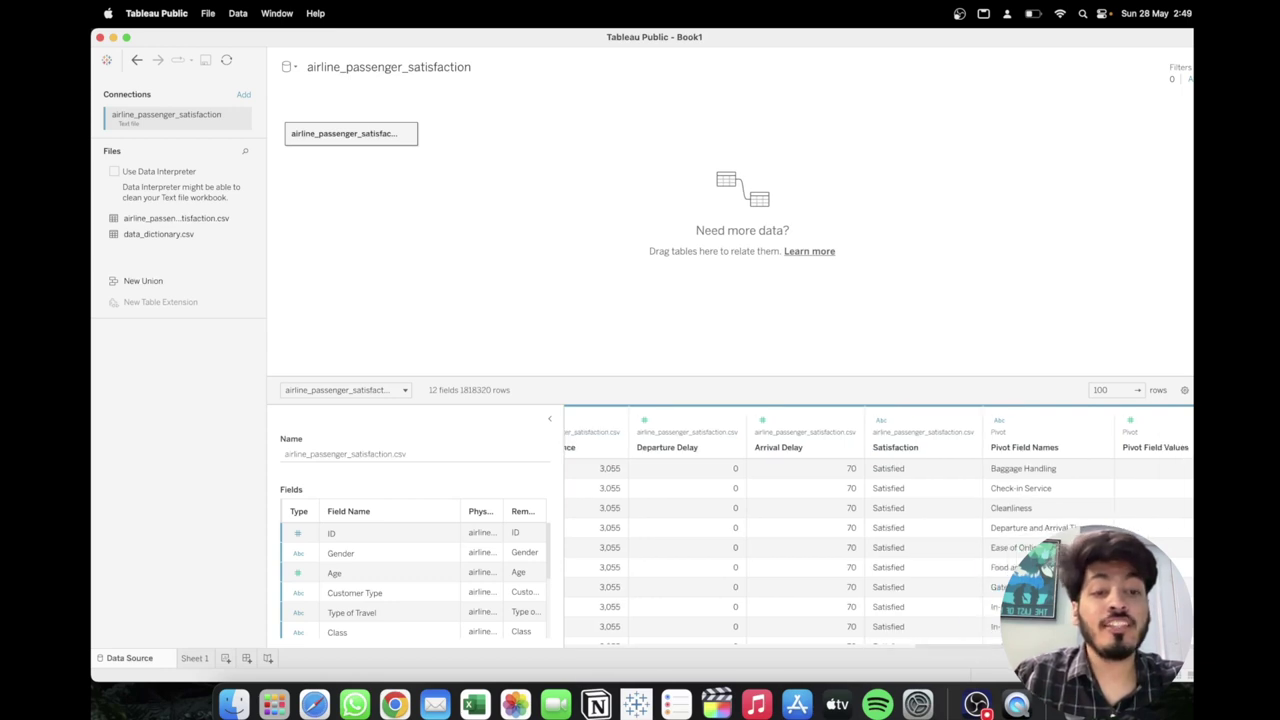
Rename the Pivot Field Names column to Questions and Pivot Field Values to Ratings
double_click(1033, 449)
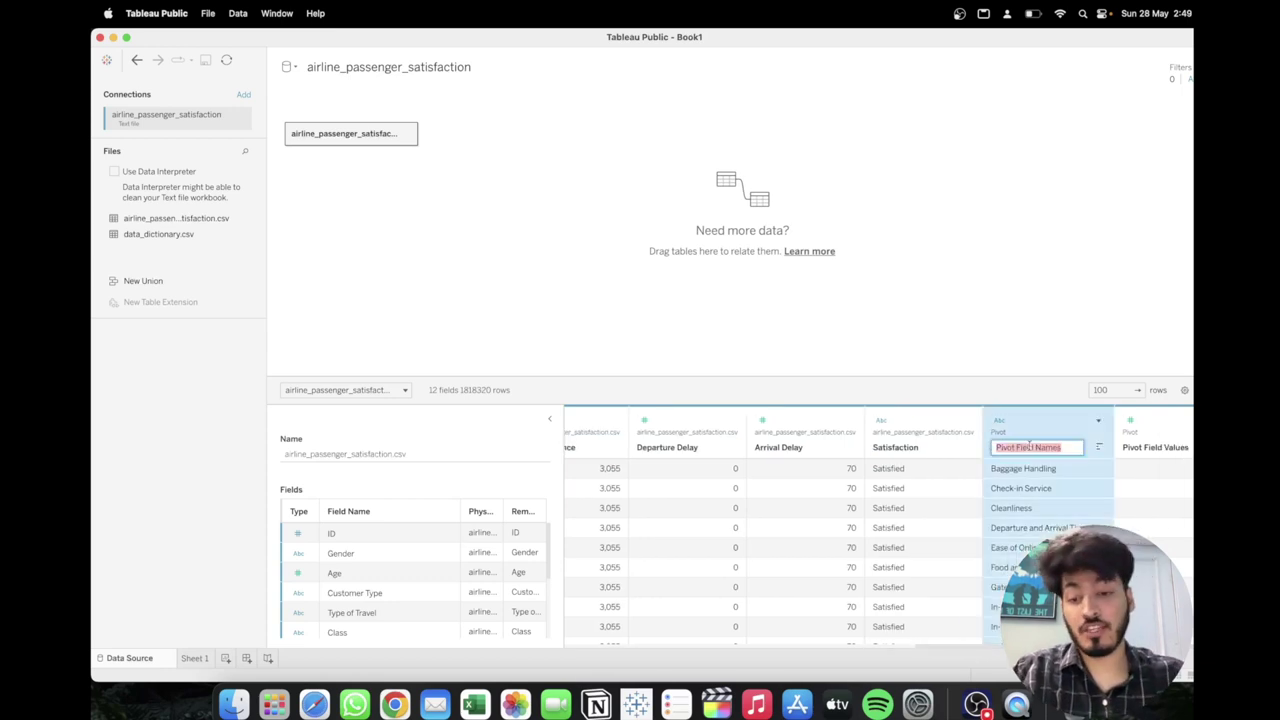
type("q")
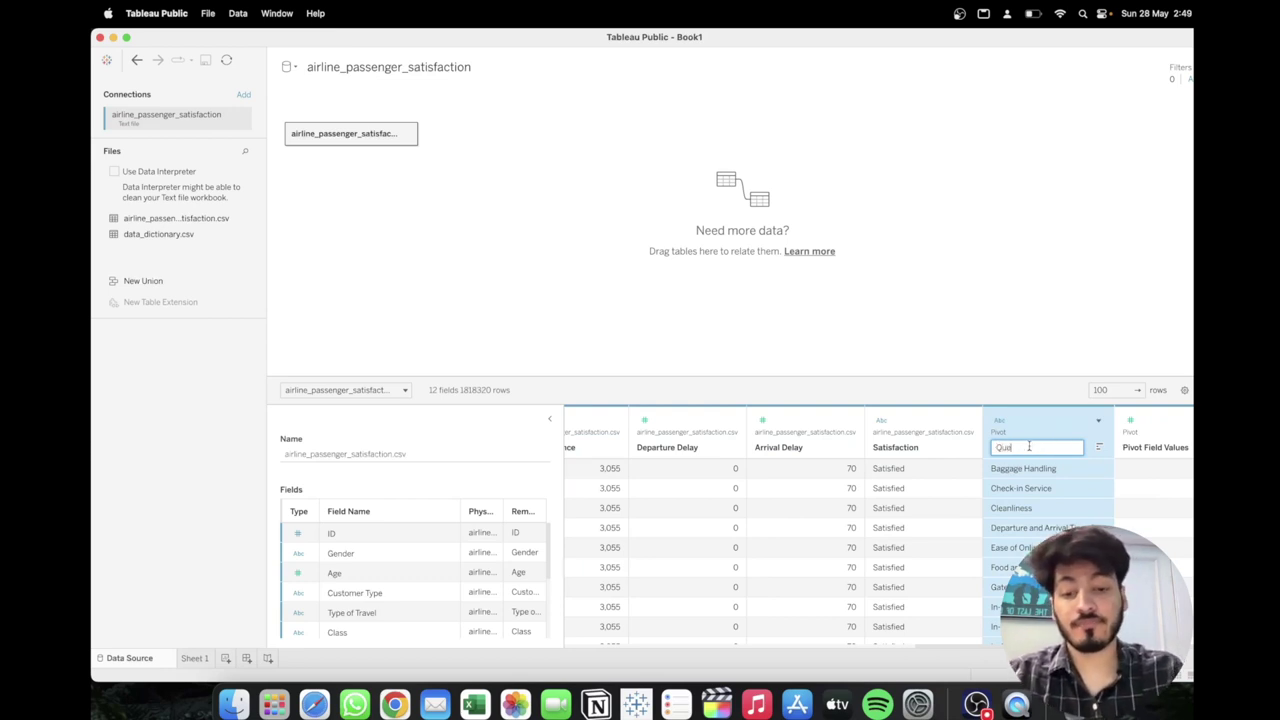
type("uestions")
key("Return")
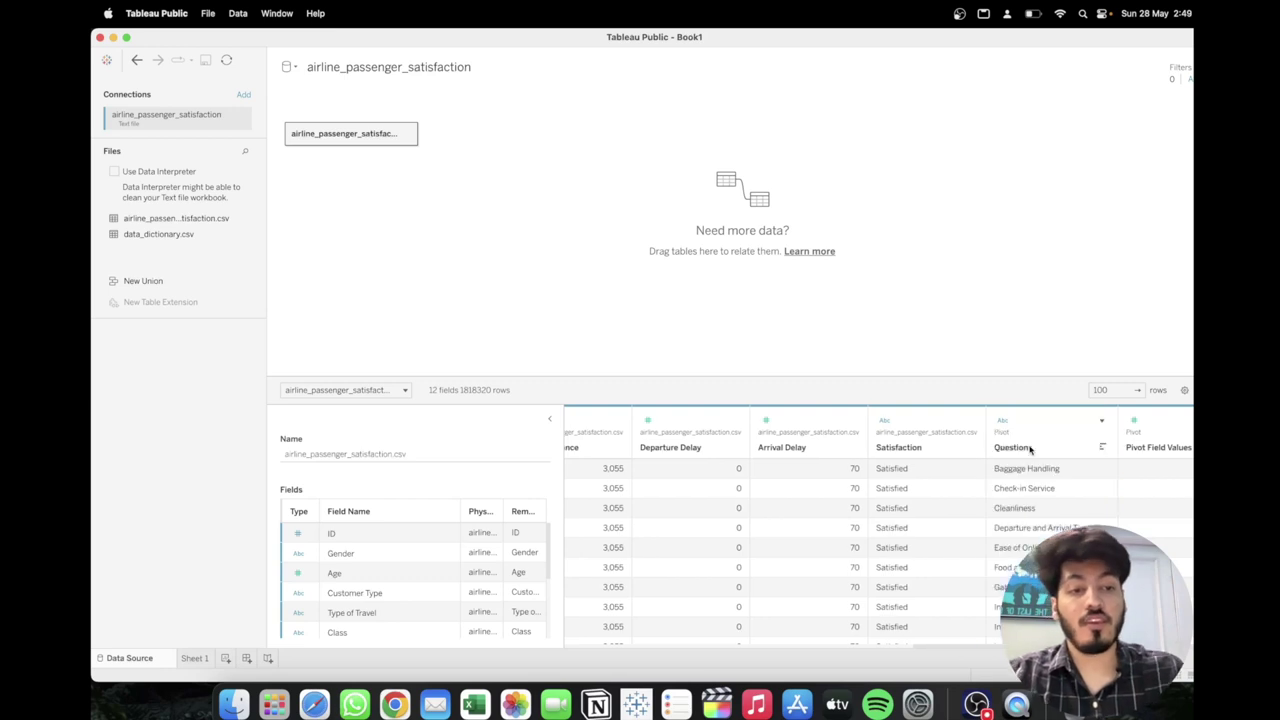
double_click(1163, 448)
type("Ra")
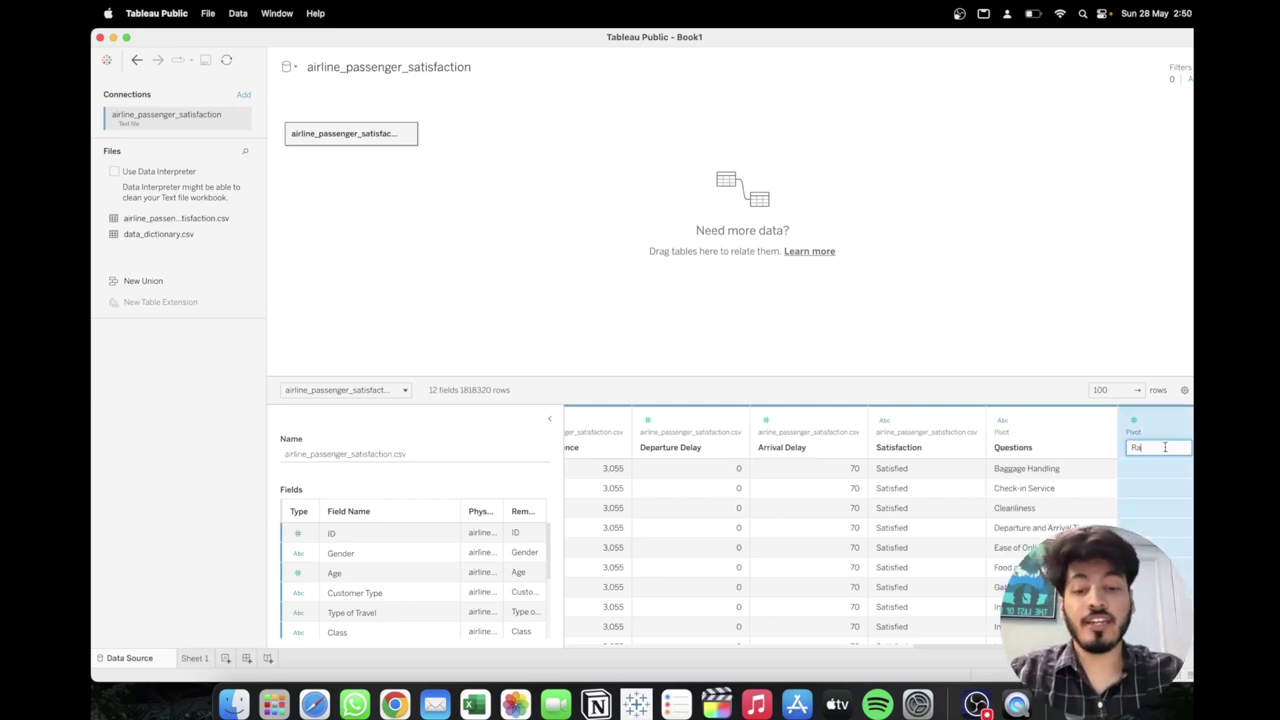
key("Return")
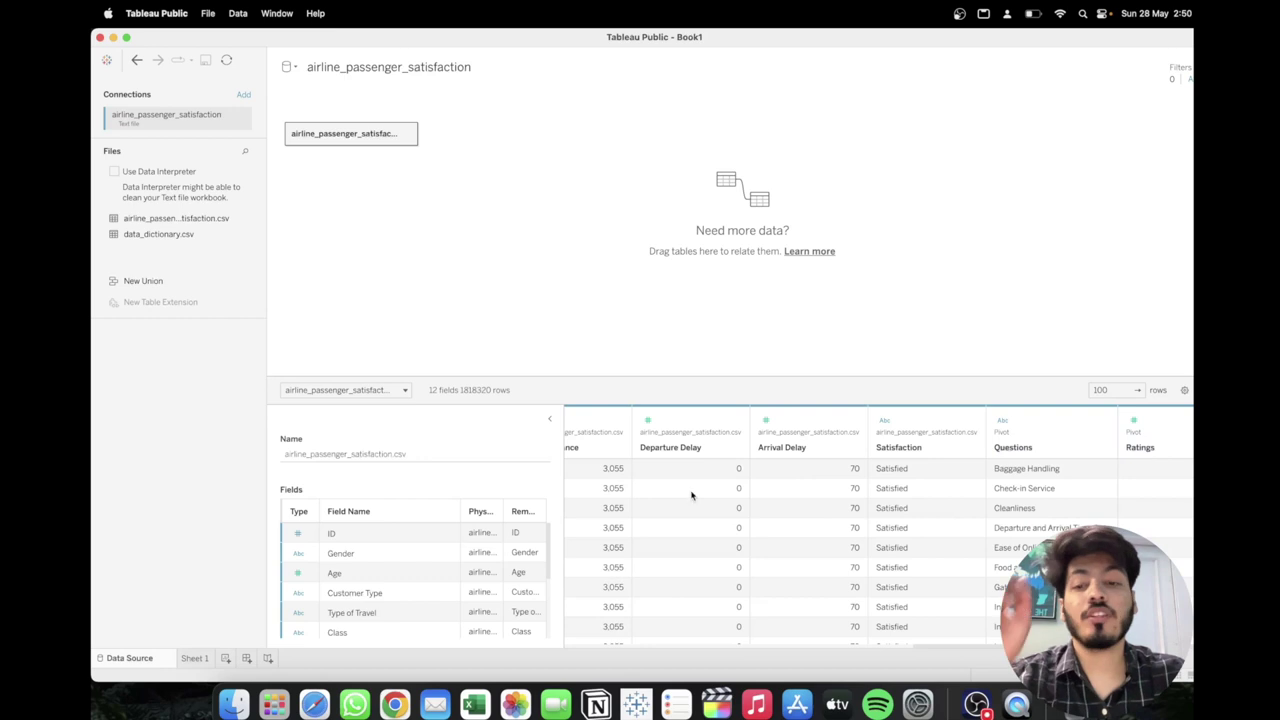
On Sheet 1, make Ratings a dimension and place Questions on Rows and Ratings on Columns
left_click(194, 658)
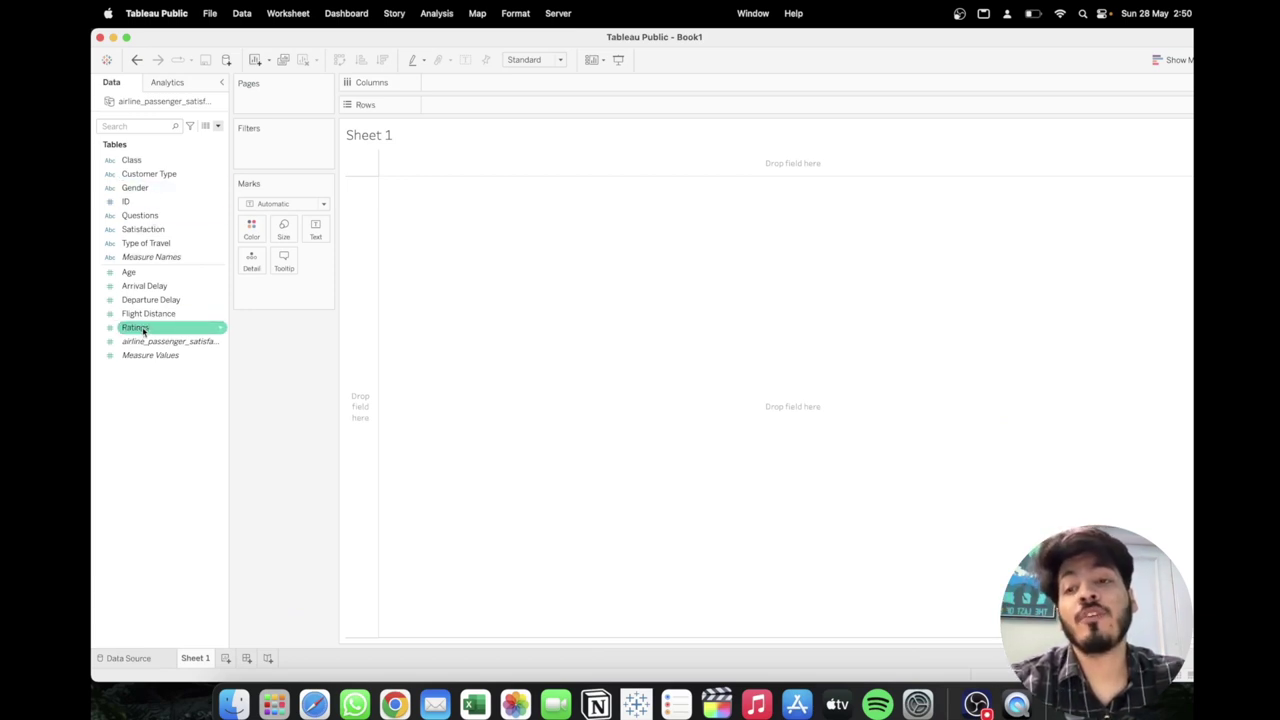
left_click_drag(143, 331, 139, 238)
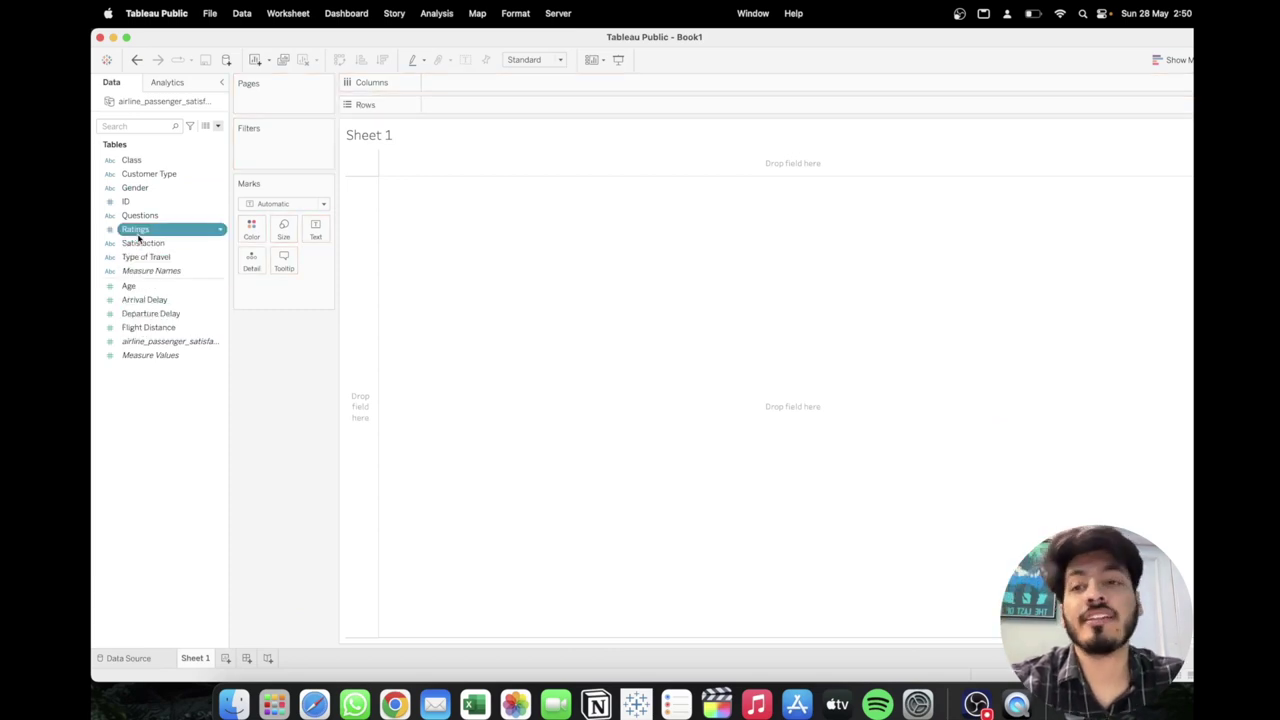
left_click(160, 247, "super")
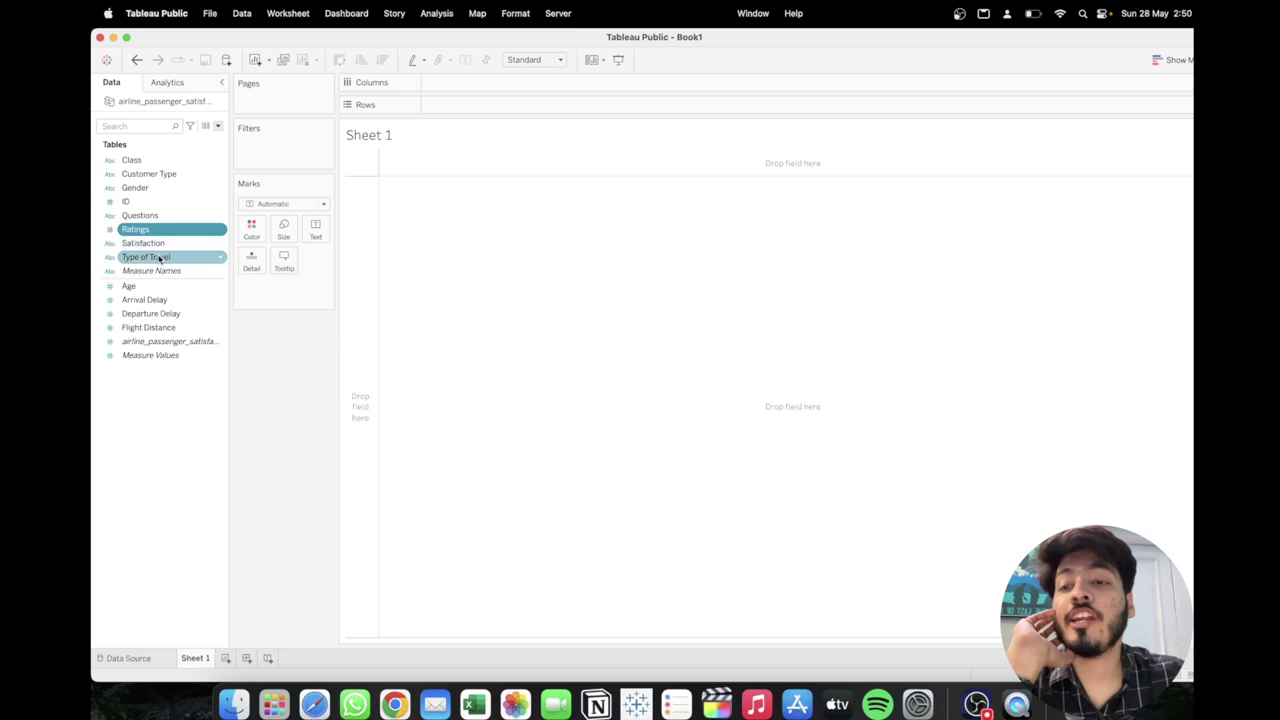
left_click_drag(148, 213, 455, 107)
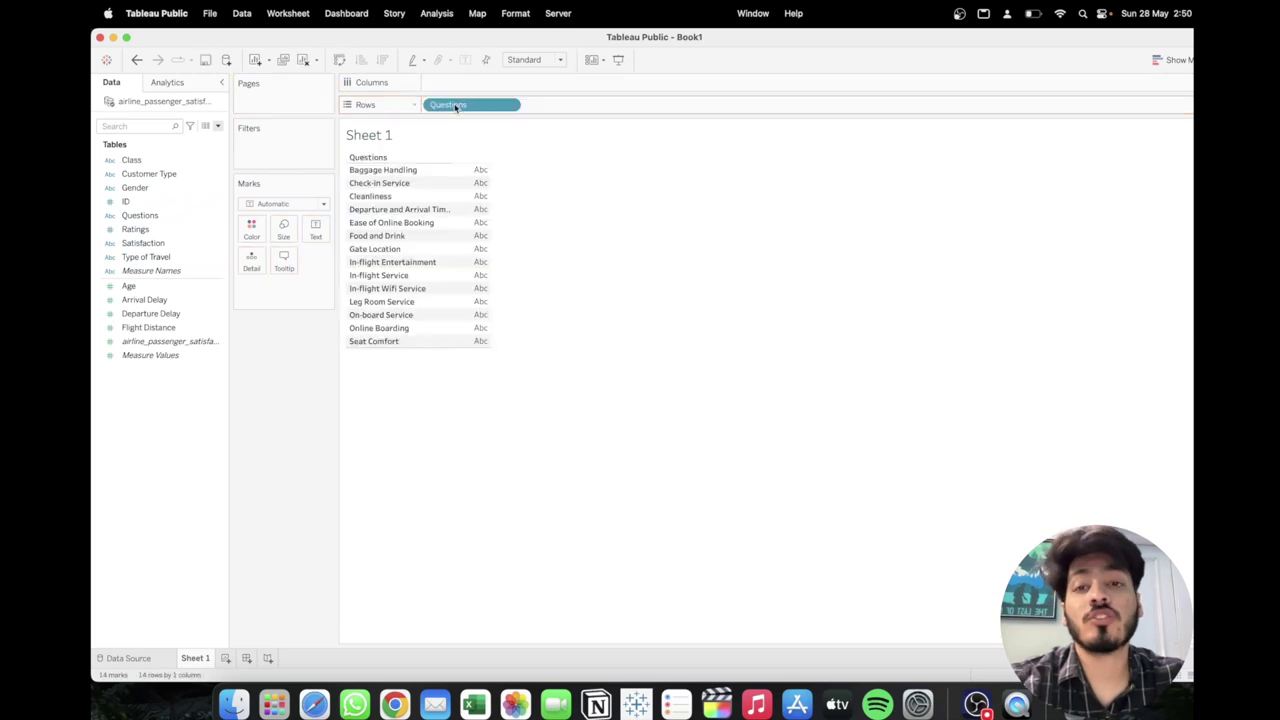
left_click(150, 229)
left_click_drag(150, 229, 448, 86)
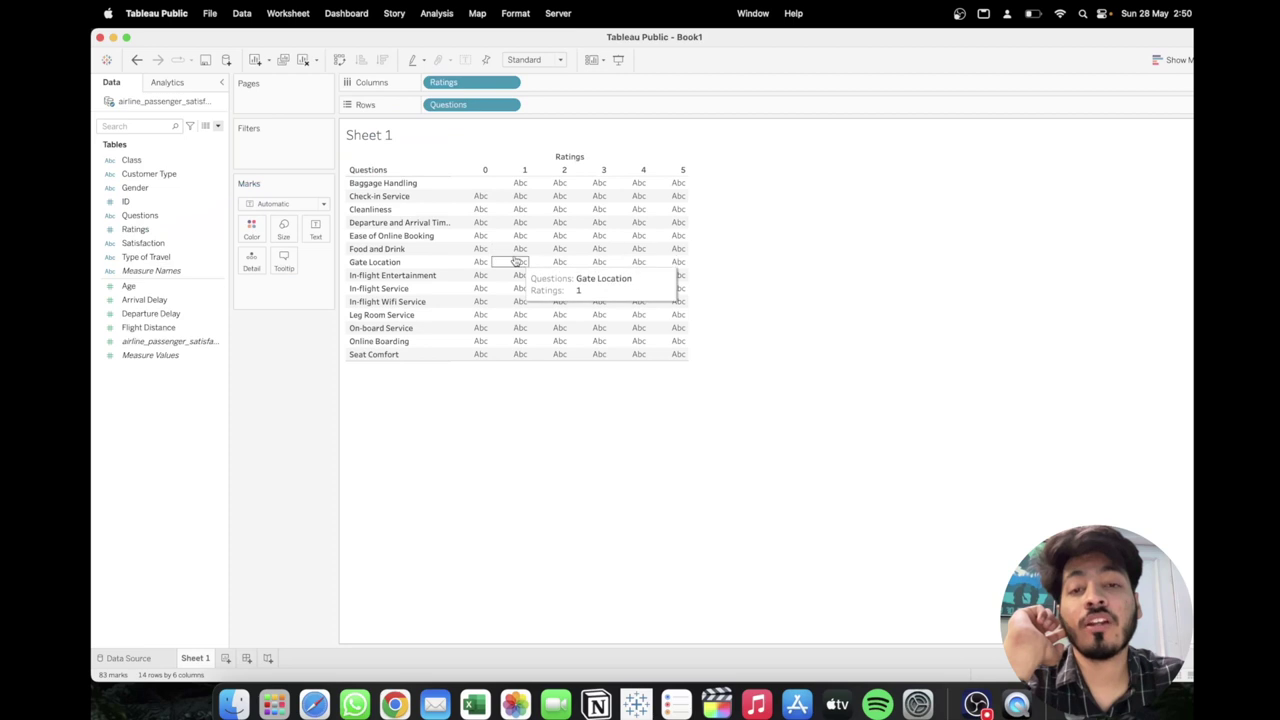
Show ID as text in each cell, measured as Count (Distinct)
left_click(130, 204)
left_click_drag(133, 204, 314, 233)
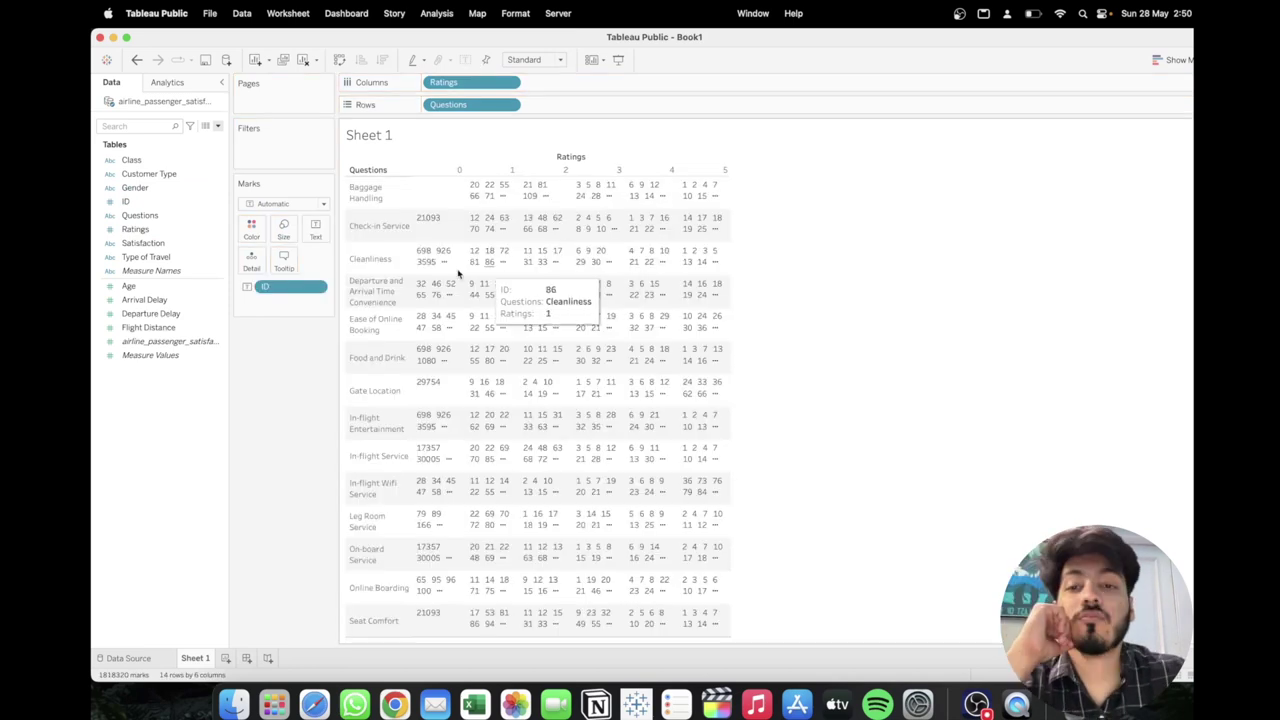
left_click(316, 287)
mouse_move(320, 440)
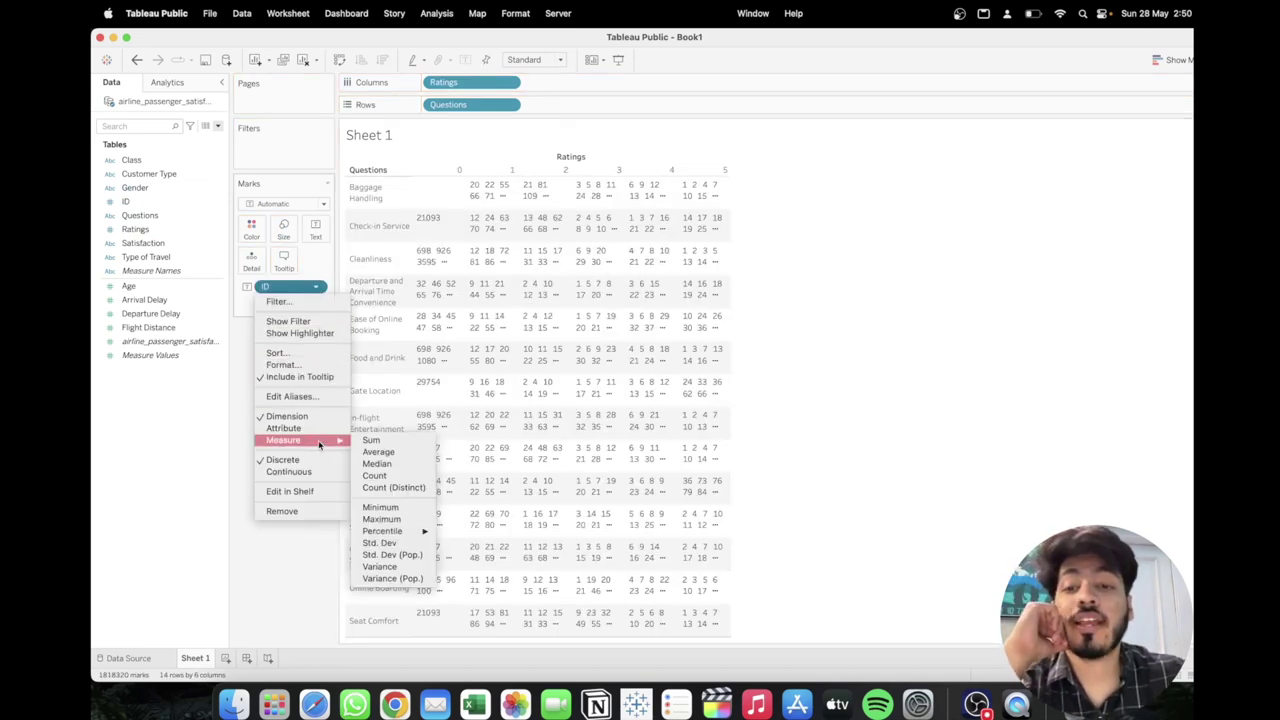
left_click(387, 489)
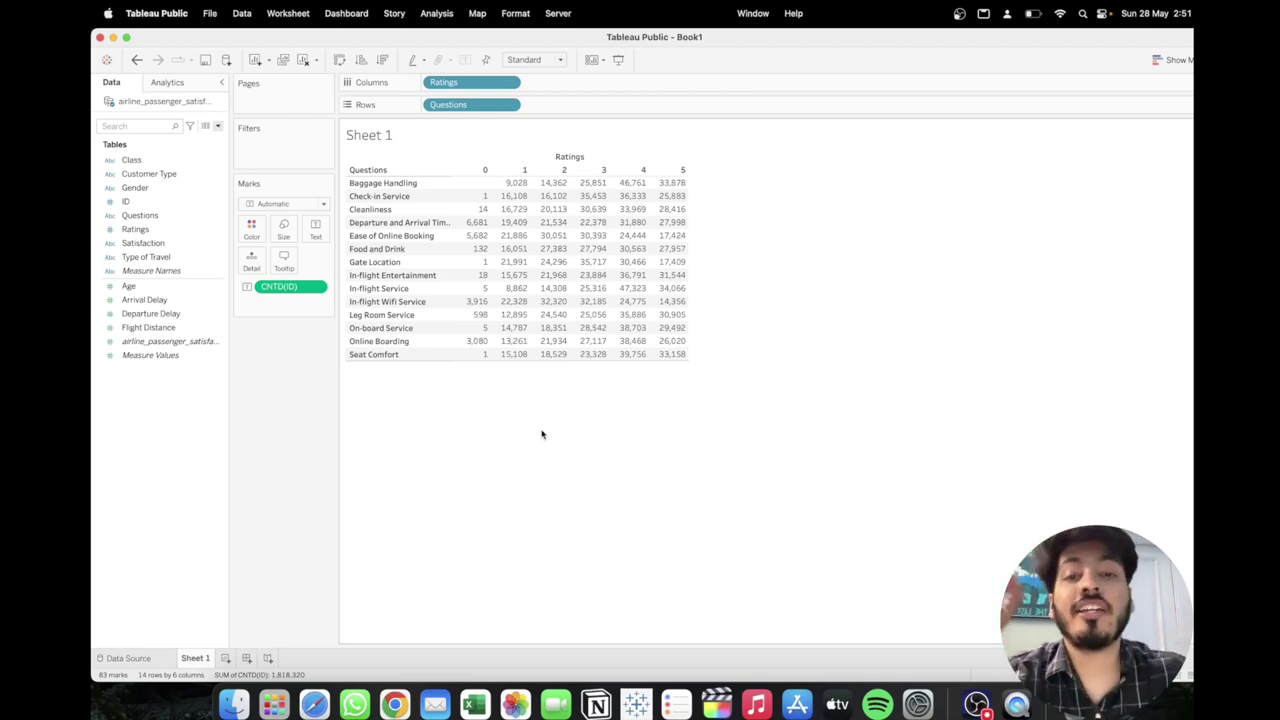
Highlight the rating 0–3 columns in turn to compare their distinct ID counts, then clear the selection
left_click(585, 171)
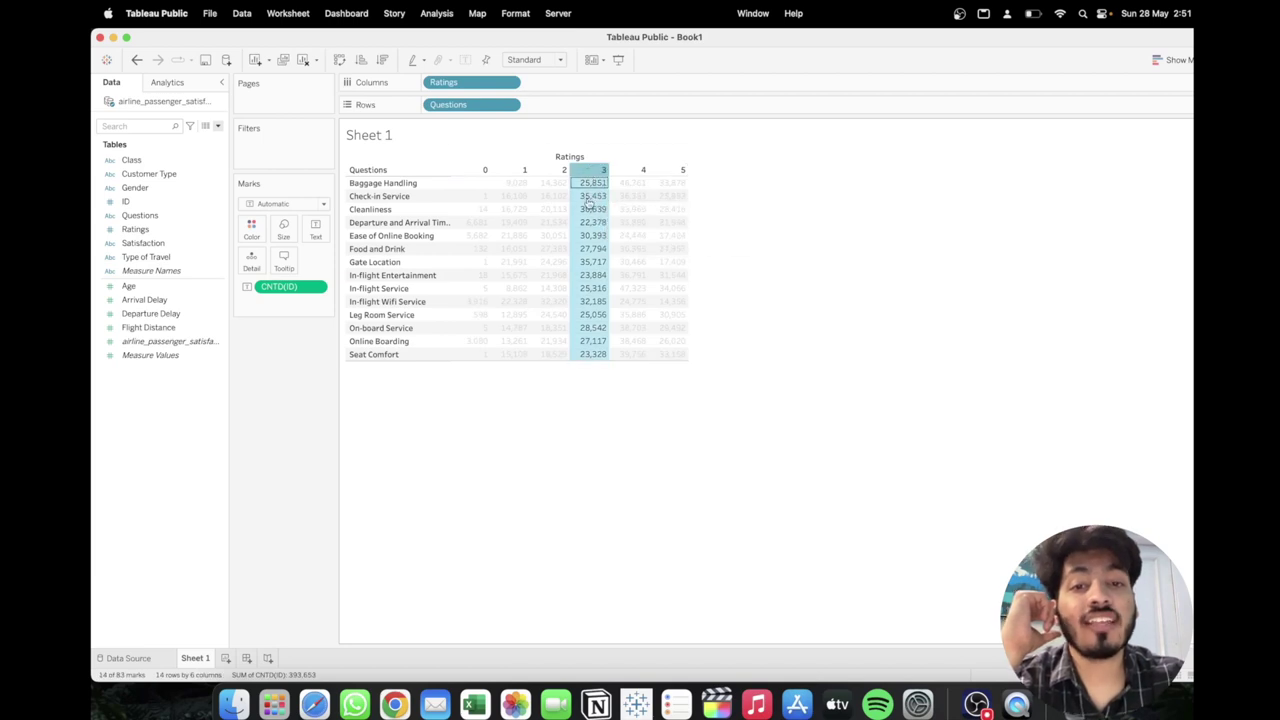
left_click(634, 171)
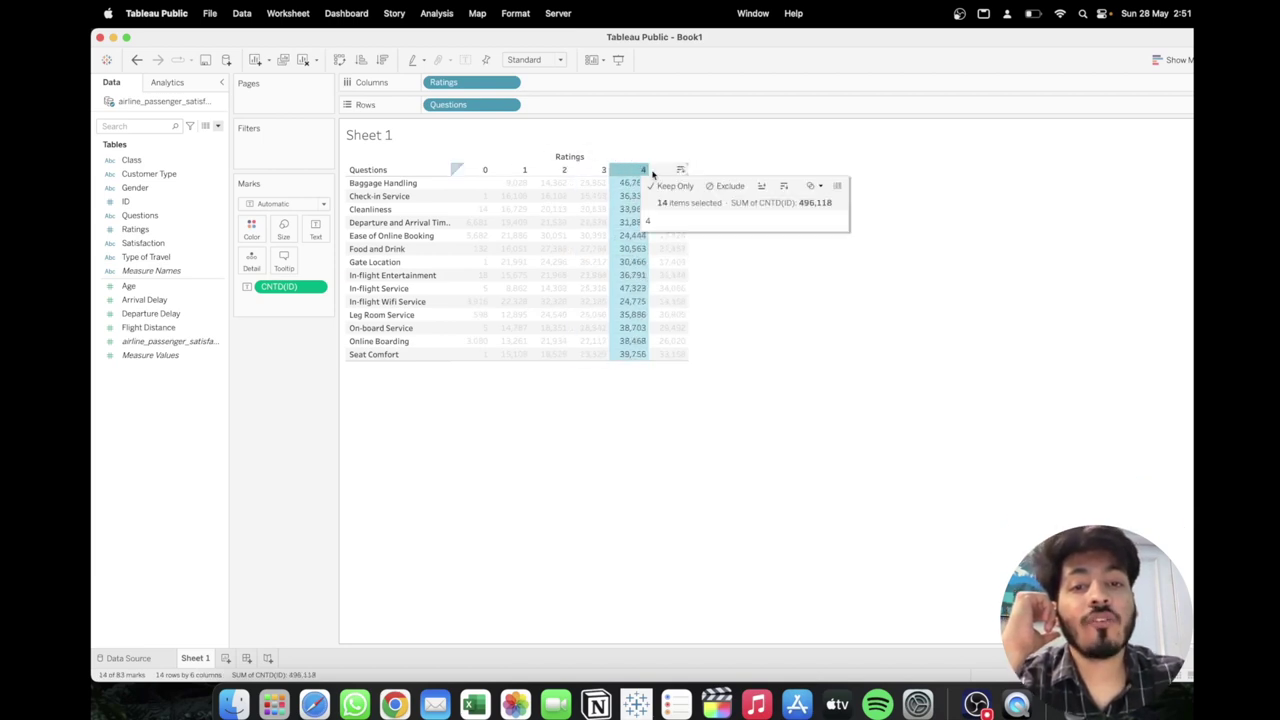
left_click(556, 172)
left_click(524, 171)
left_click(478, 170)
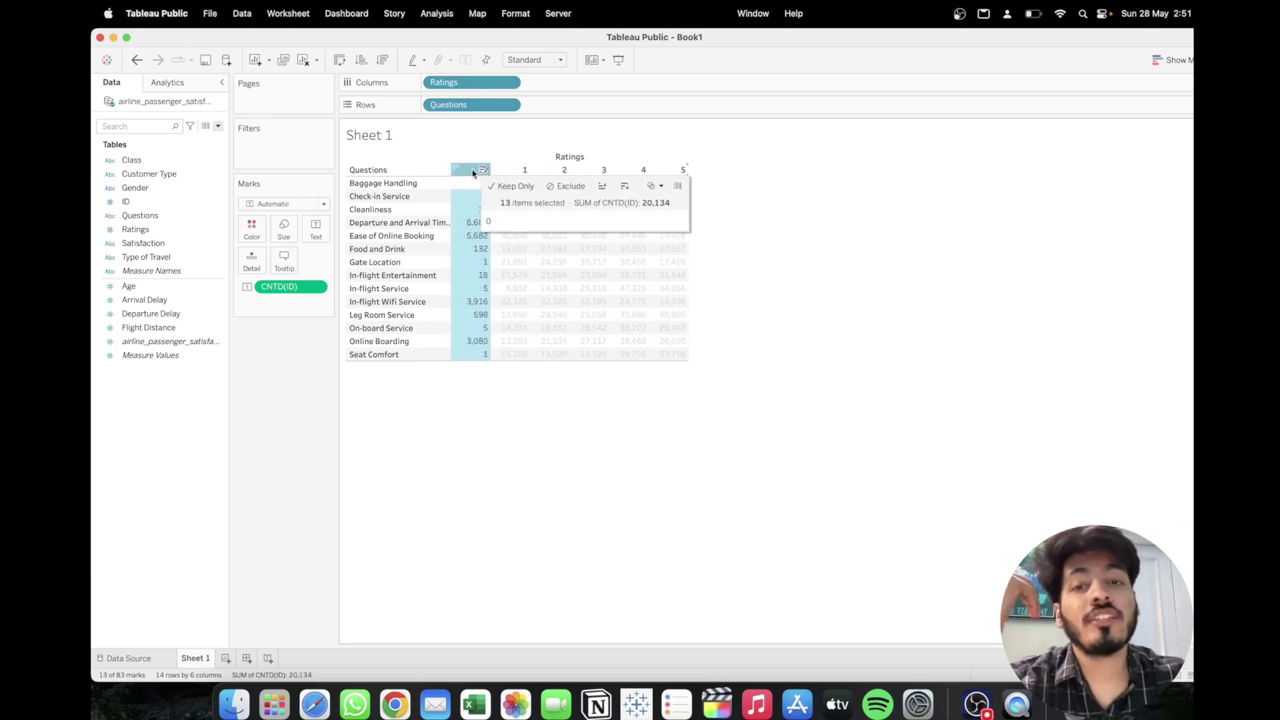
left_click(672, 427)
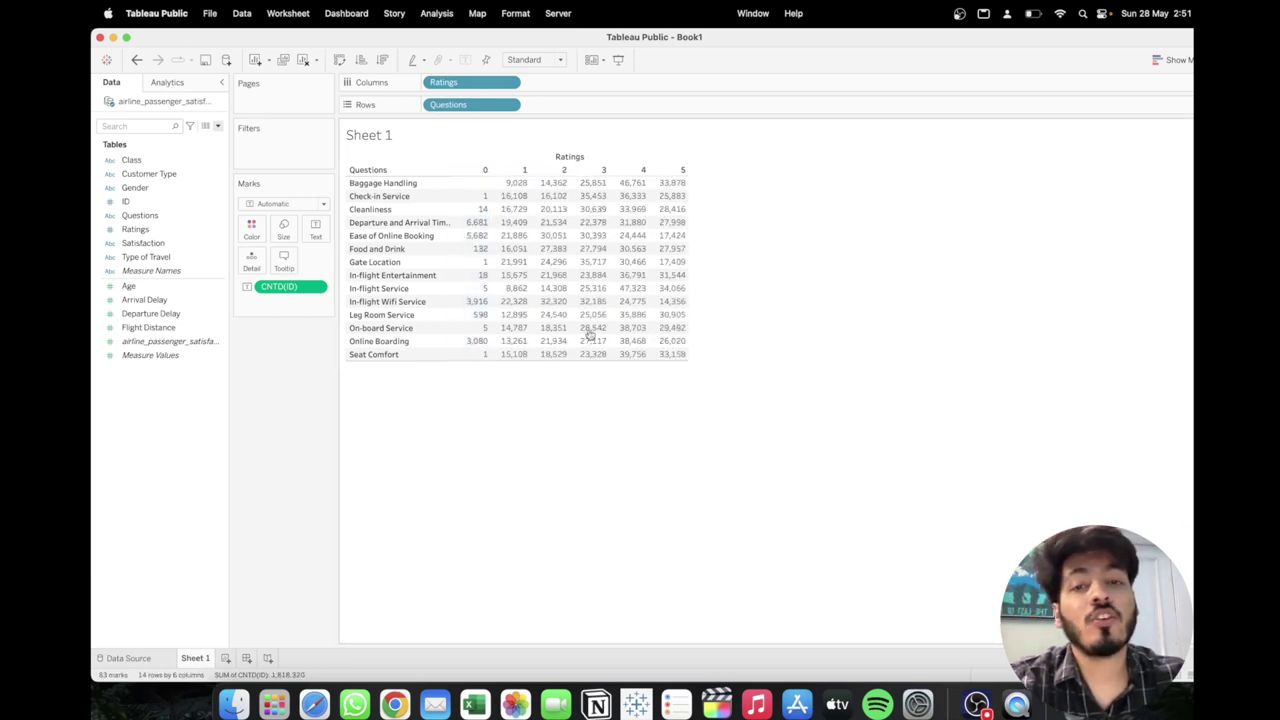
left_click(474, 172)
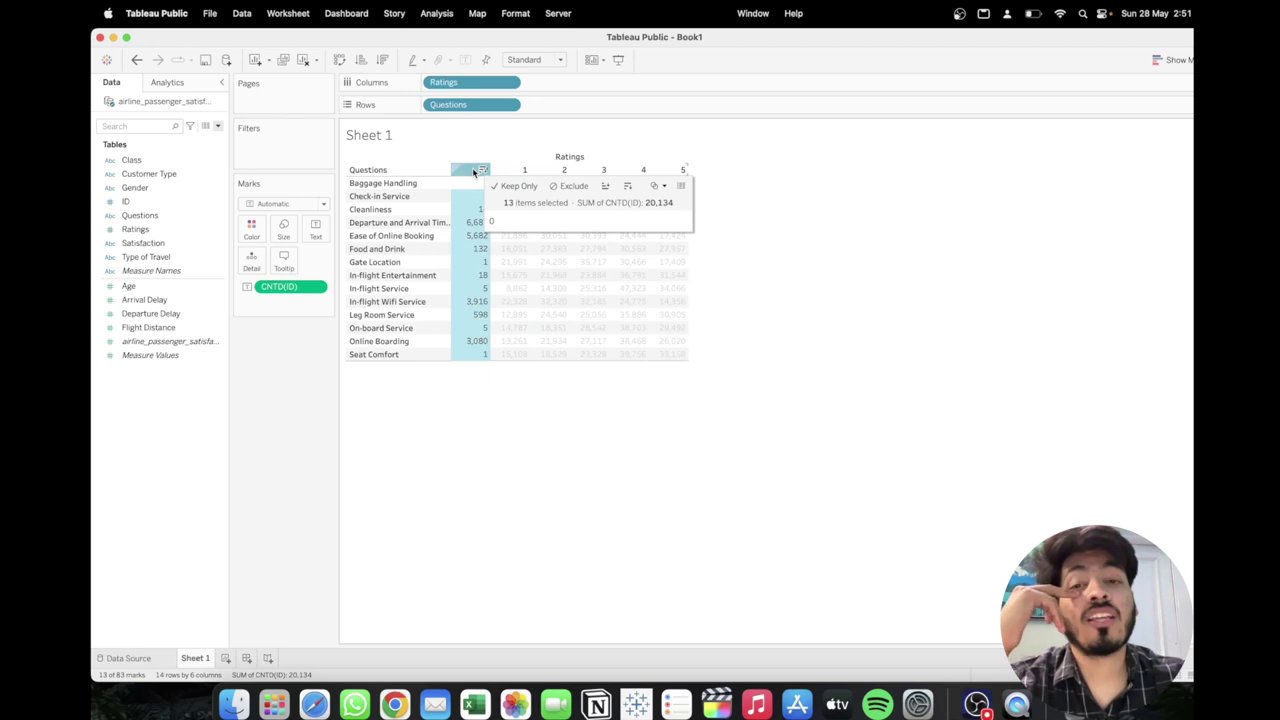
left_click(509, 406)
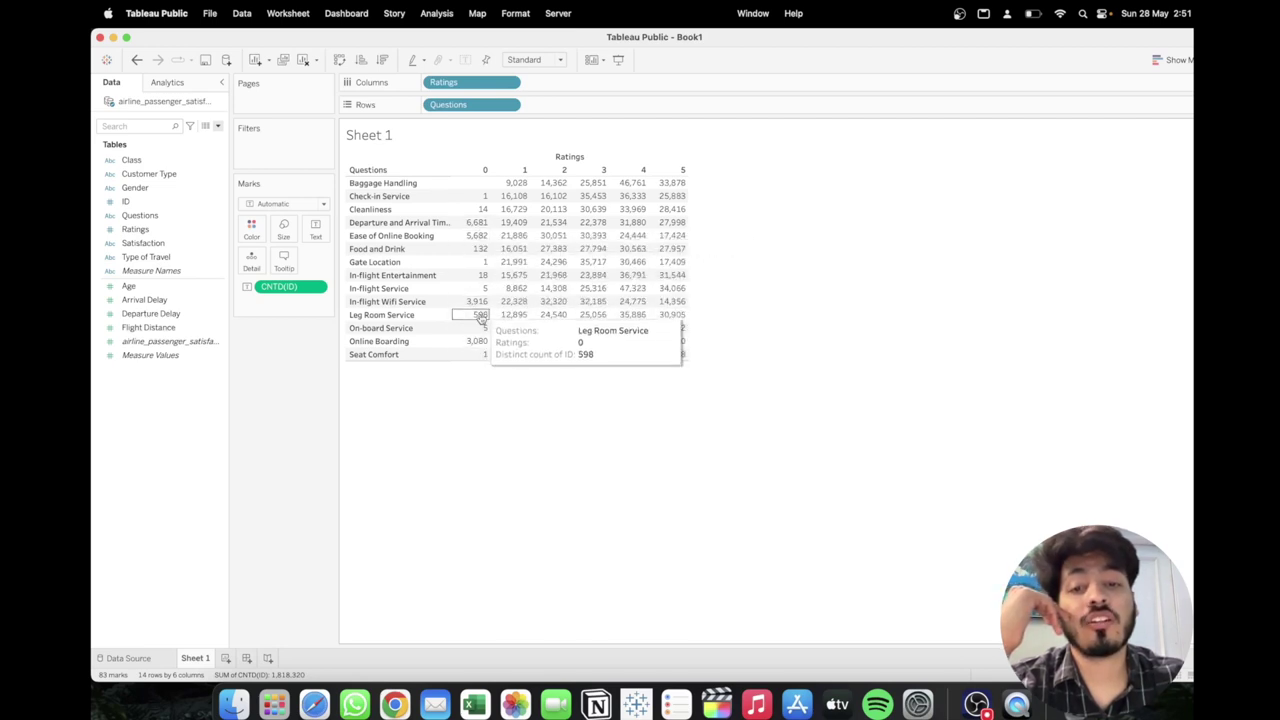
left_click(217, 126)
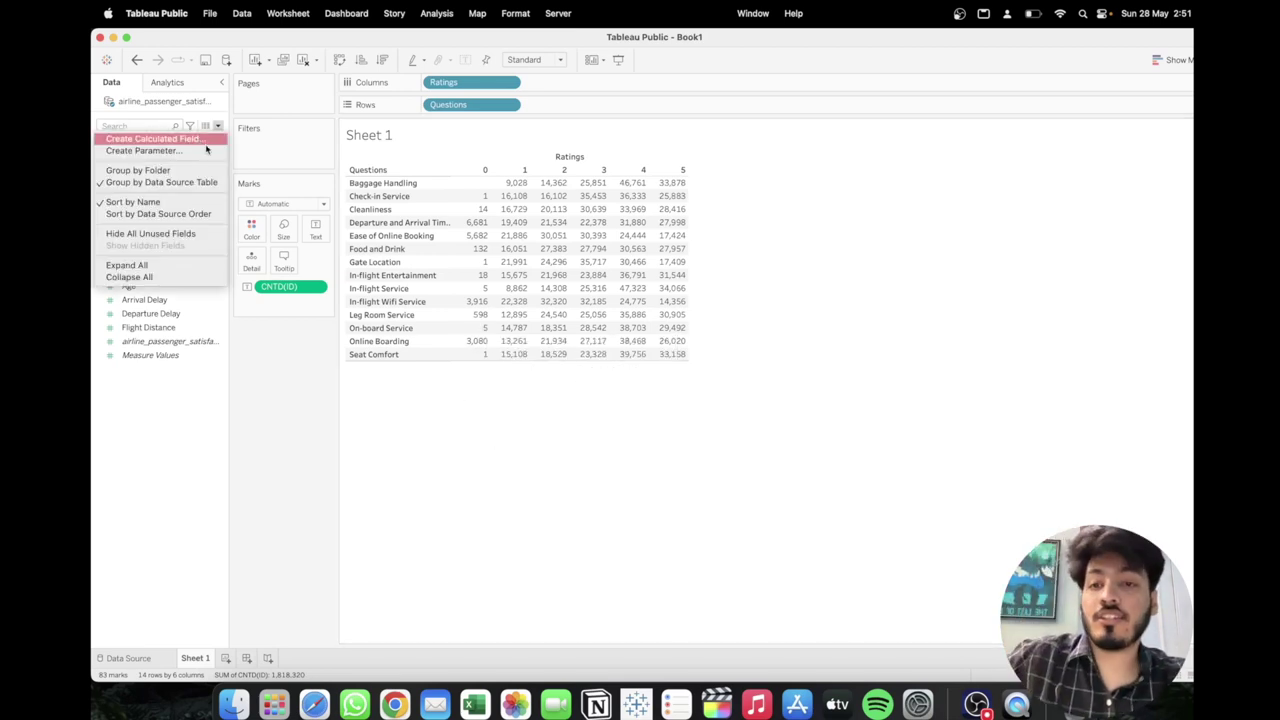
Create a new calculated field named 0
left_click(457, 434)
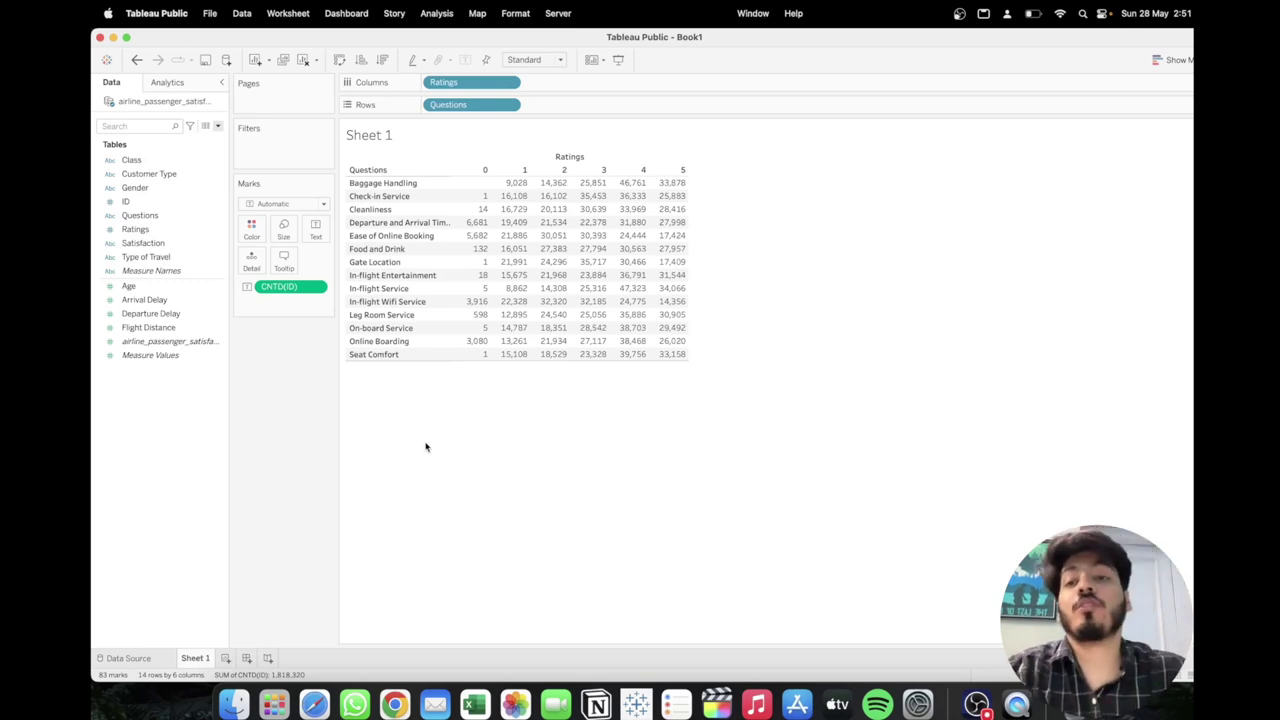
left_click(217, 130)
left_click(222, 137)
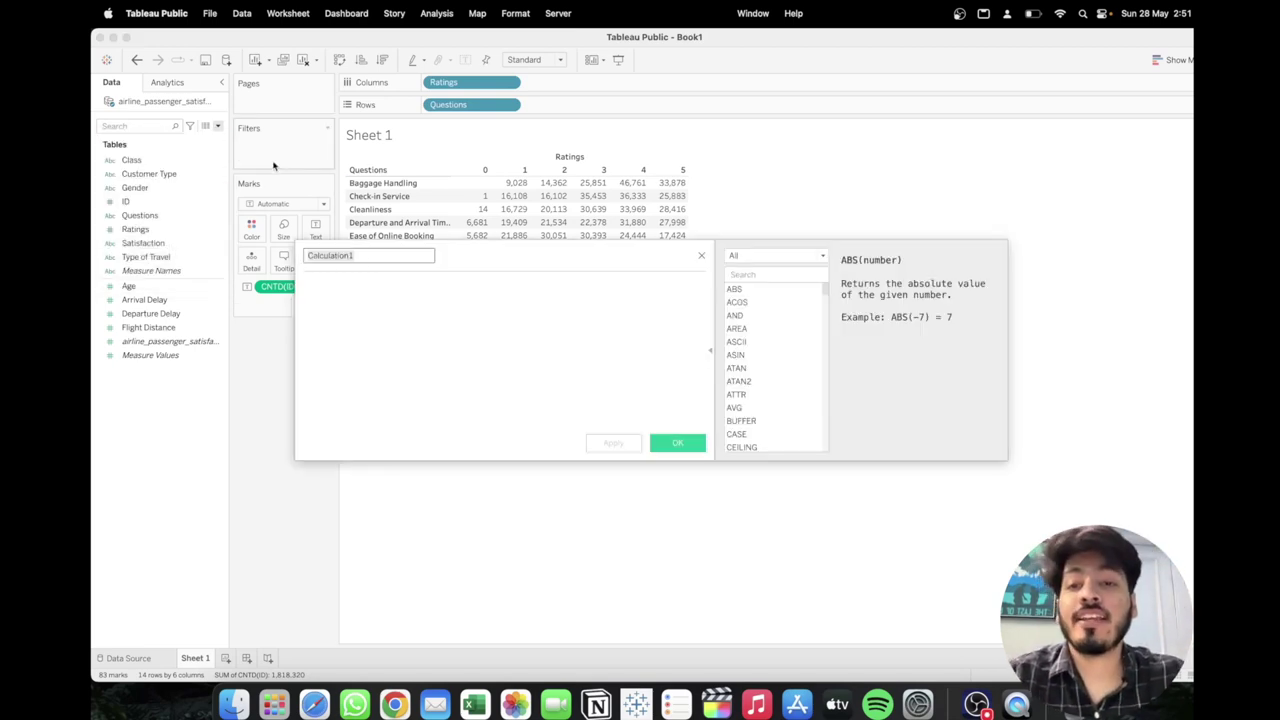
left_click_drag(483, 263, 586, 380)
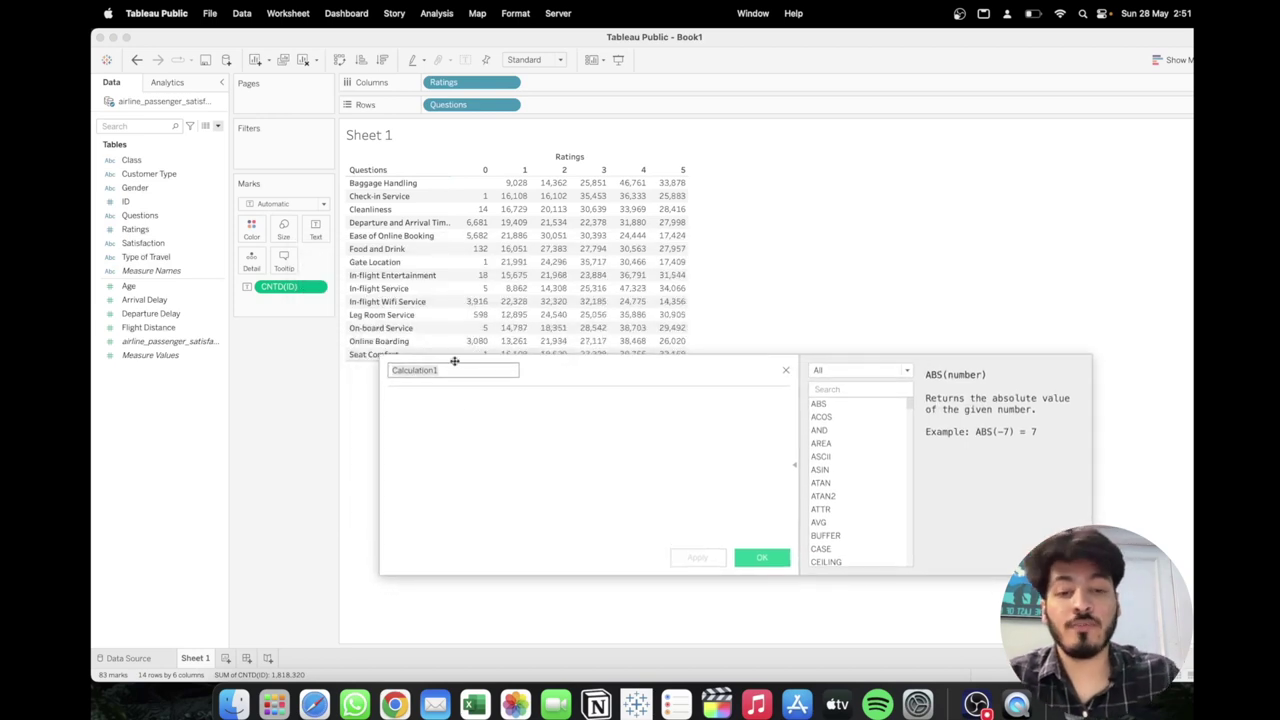
type("O")
Enter the formula -COUNTD(IF [Ratings]=0 THEN [ID] END) and save the field
left_click(438, 398)
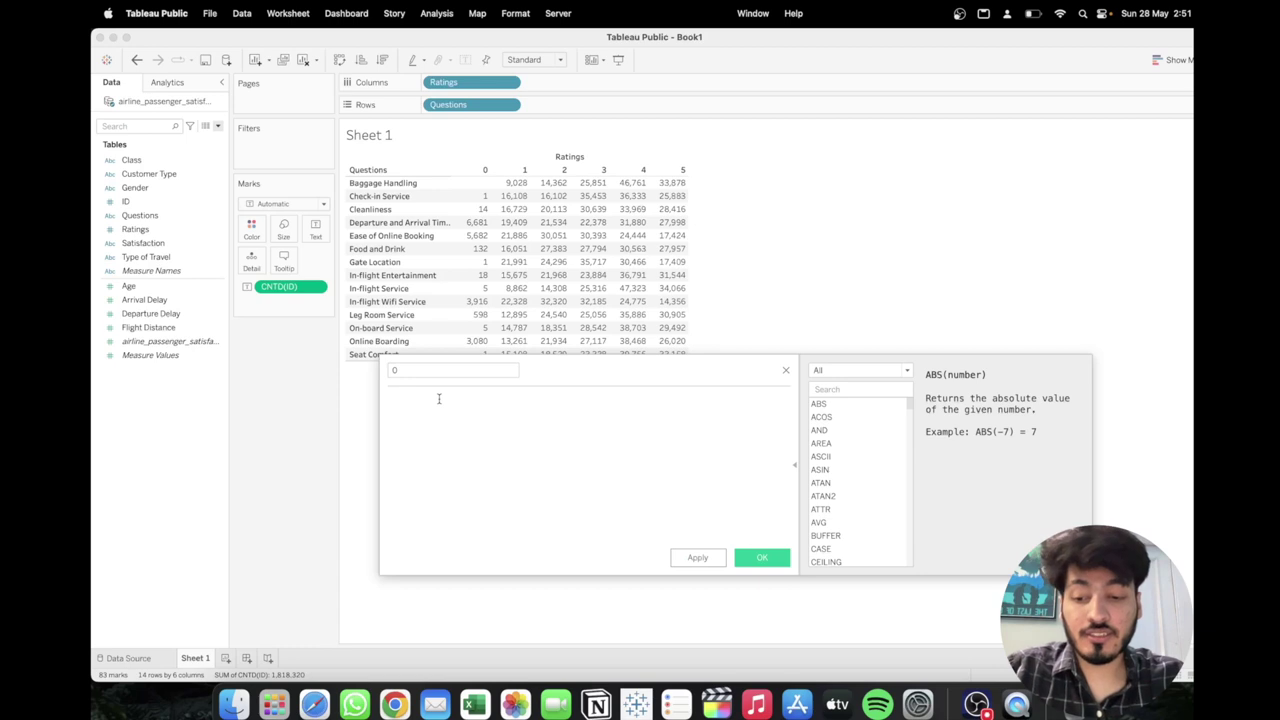
type("countd")
key("Return")
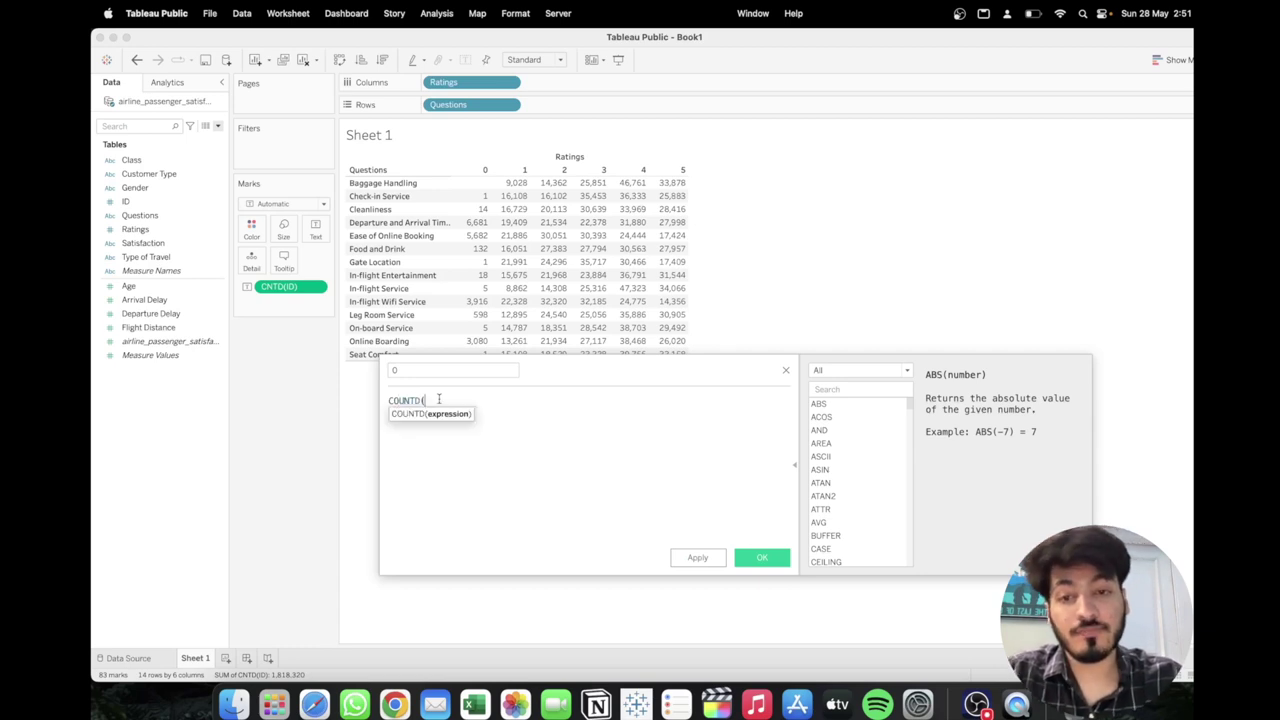
type("IF")
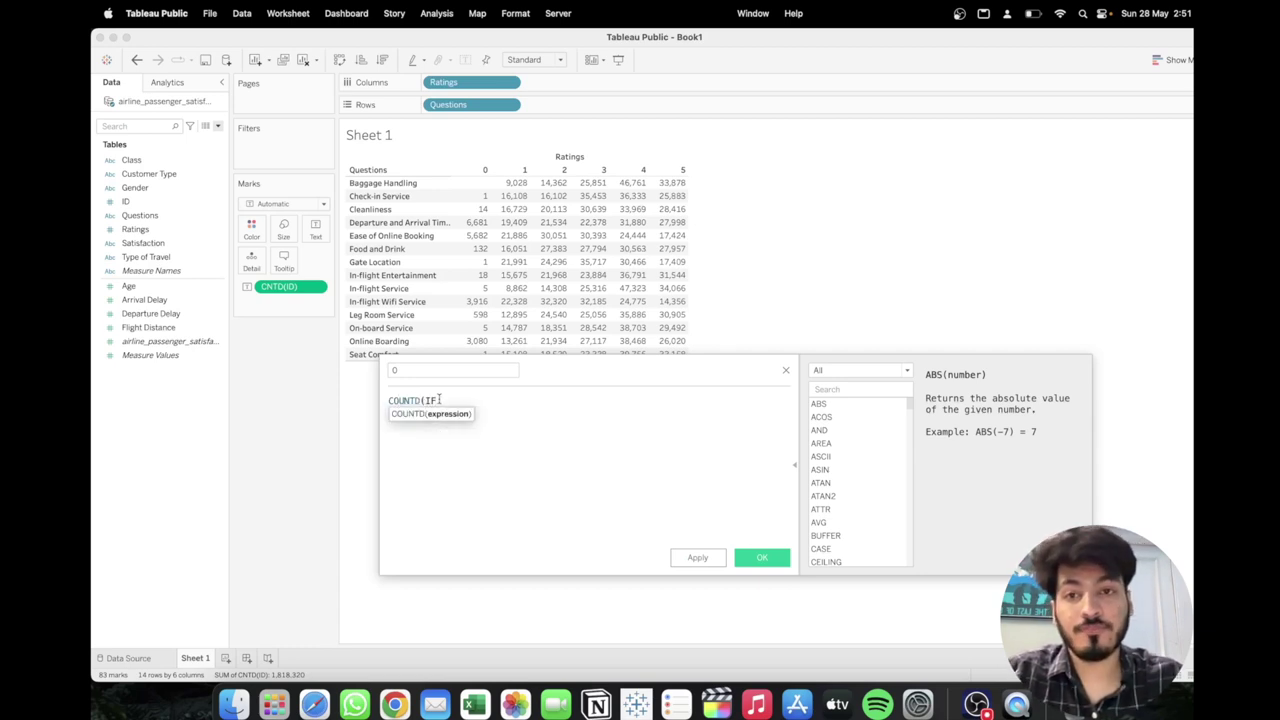
left_click_drag(470, 83, 480, 428)
type("=0 THEN ")
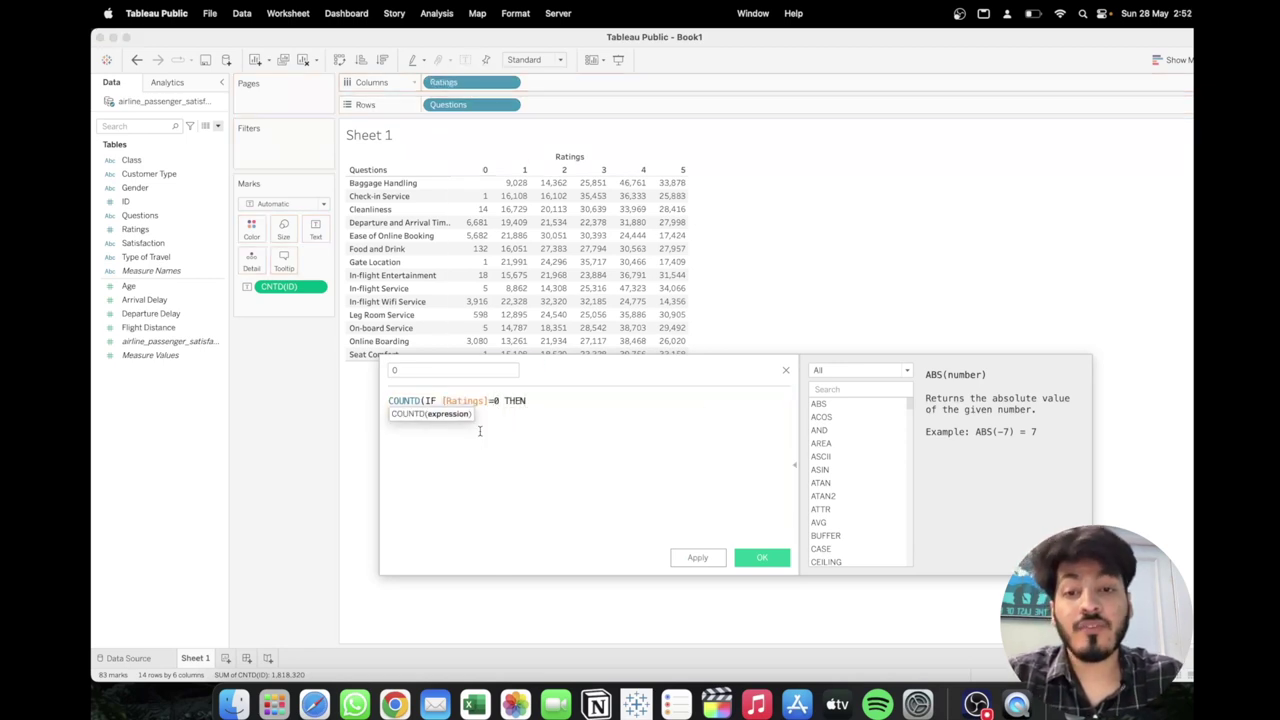
type("ID")
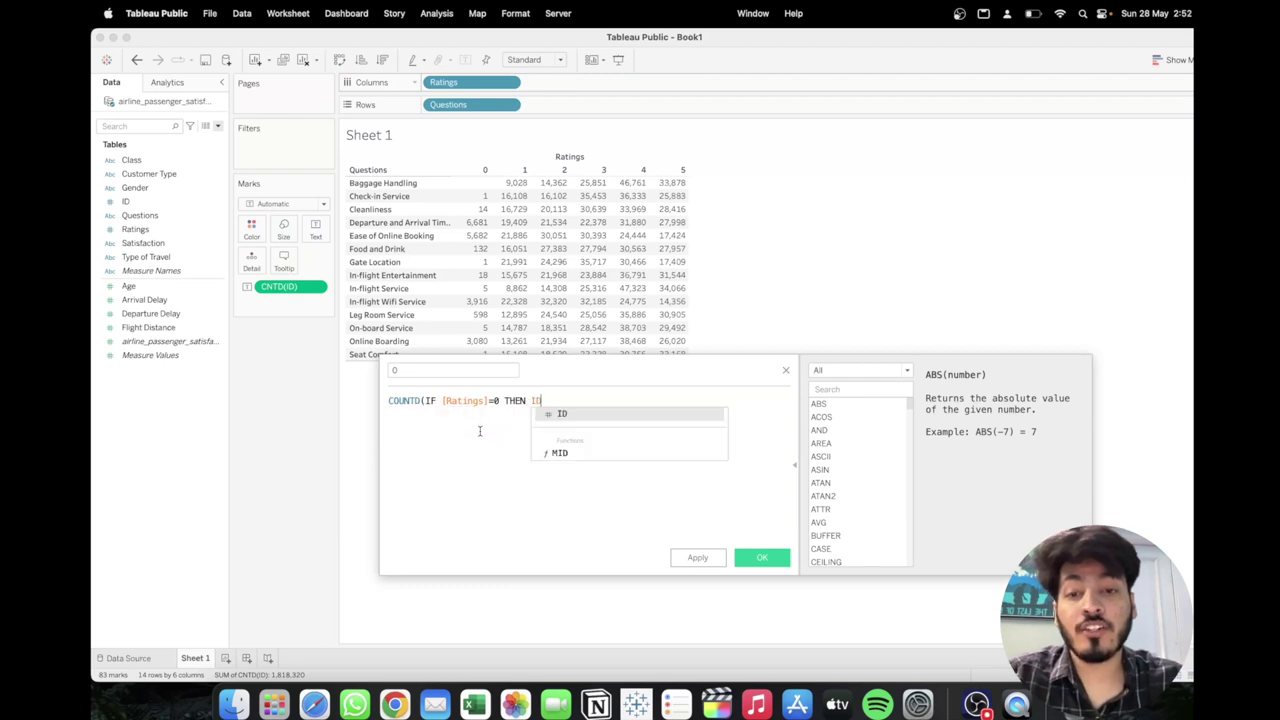
key("Return")
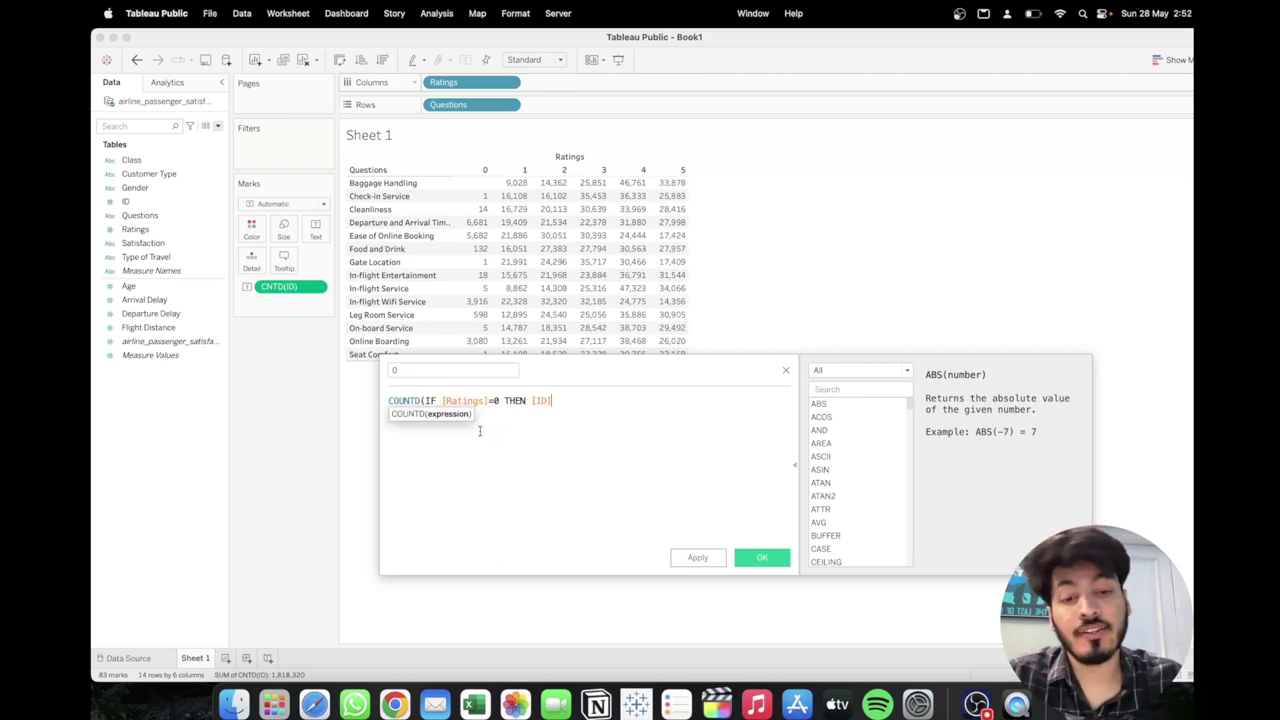
type("END")
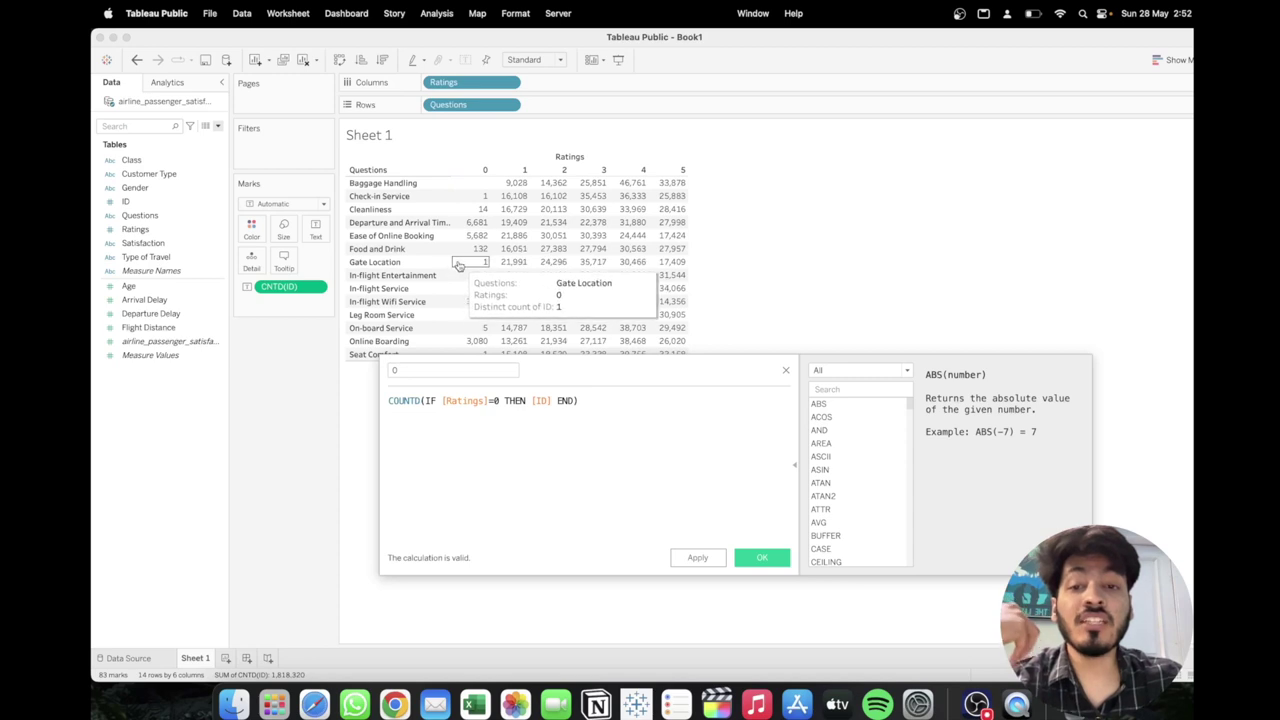
left_click(389, 400)
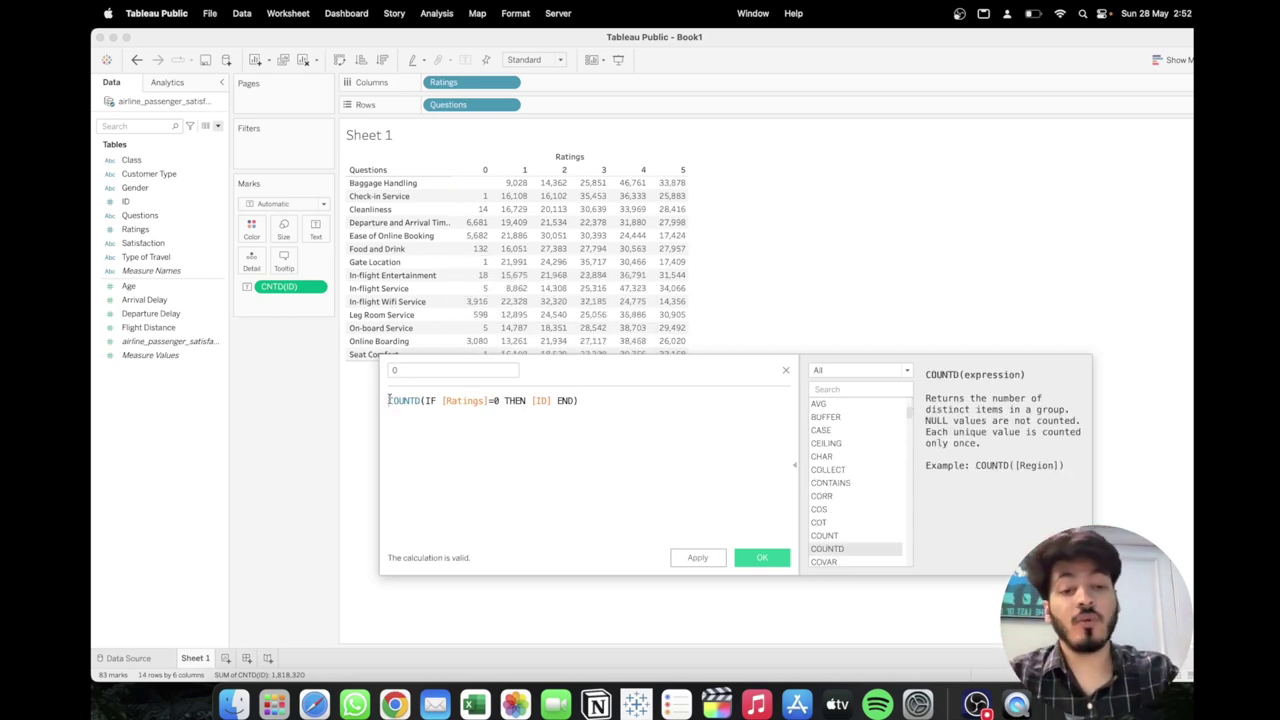
type("(")
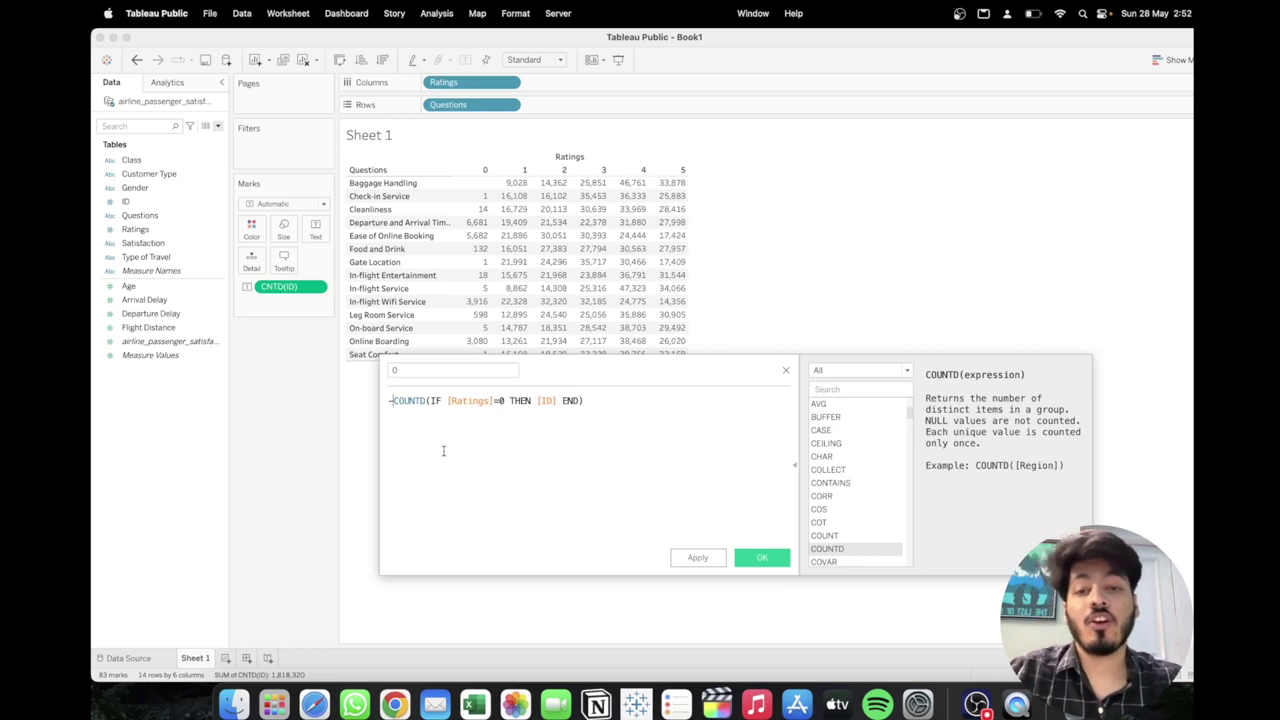
left_click(697, 557)
left_click(750, 558)
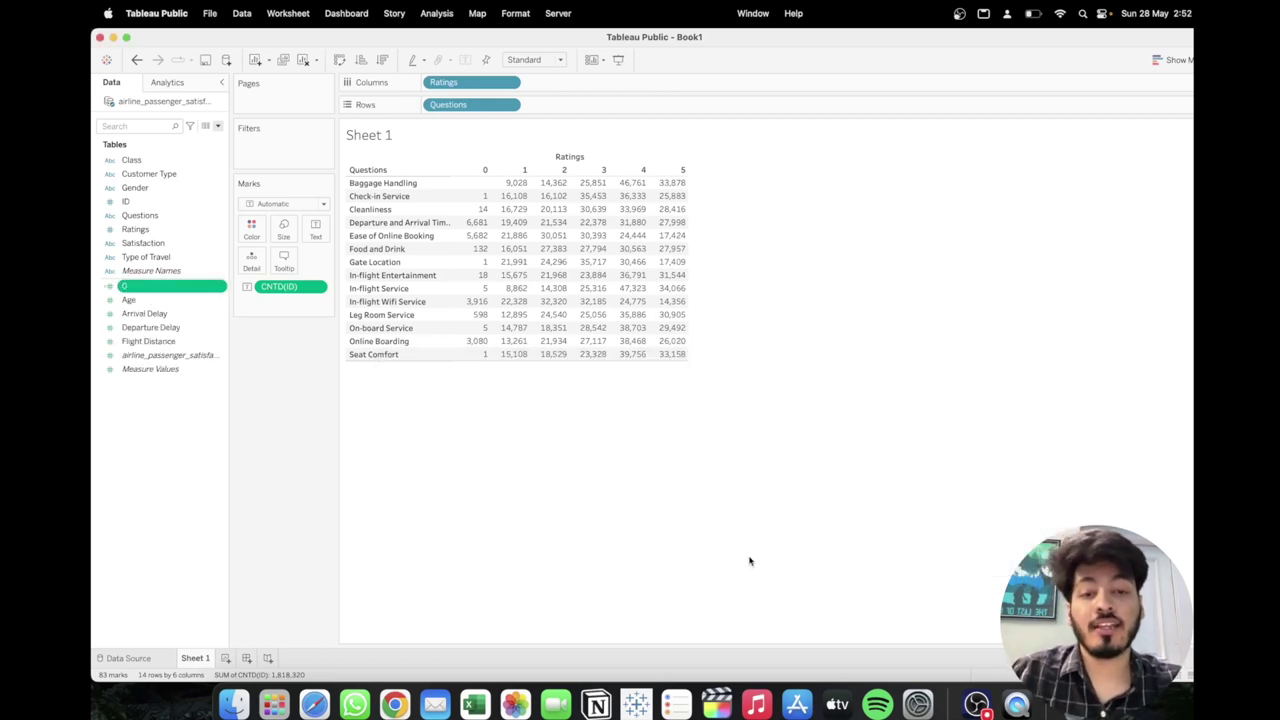
Duplicate field 0 into a field named 1 whose formula tests [Ratings]=1
right_click(222, 288)
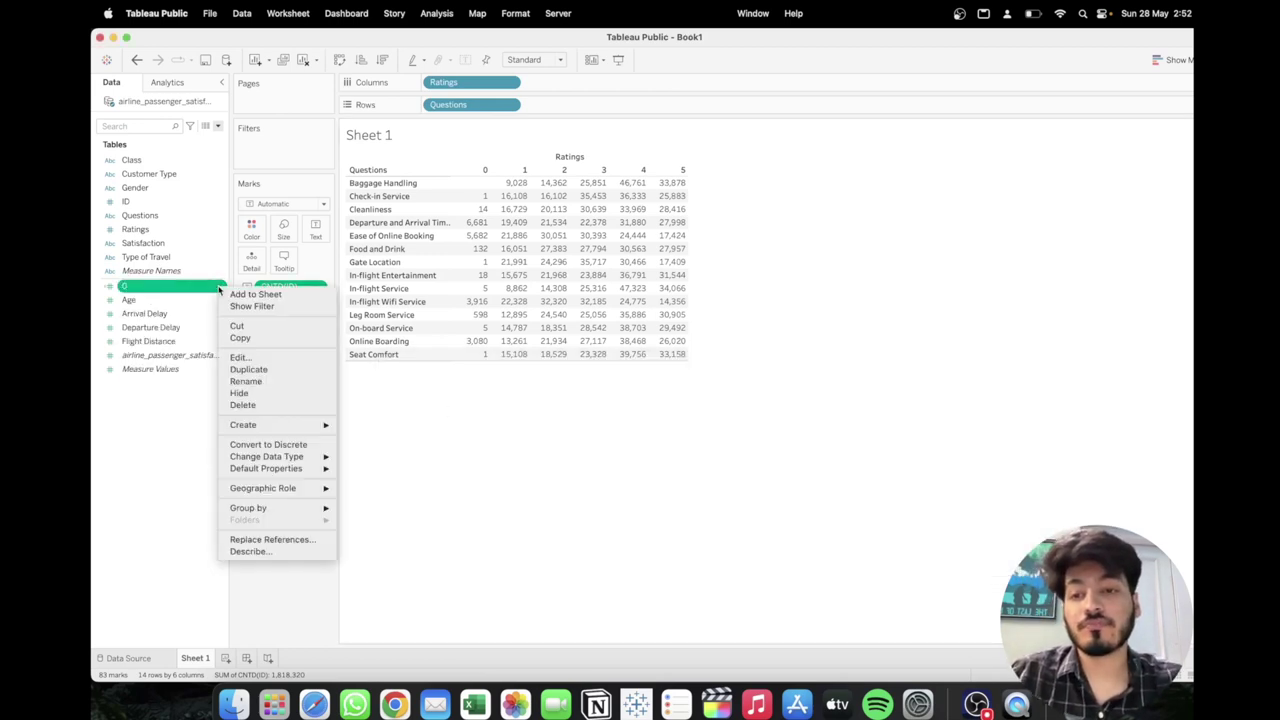
left_click(249, 370)
right_click(217, 300)
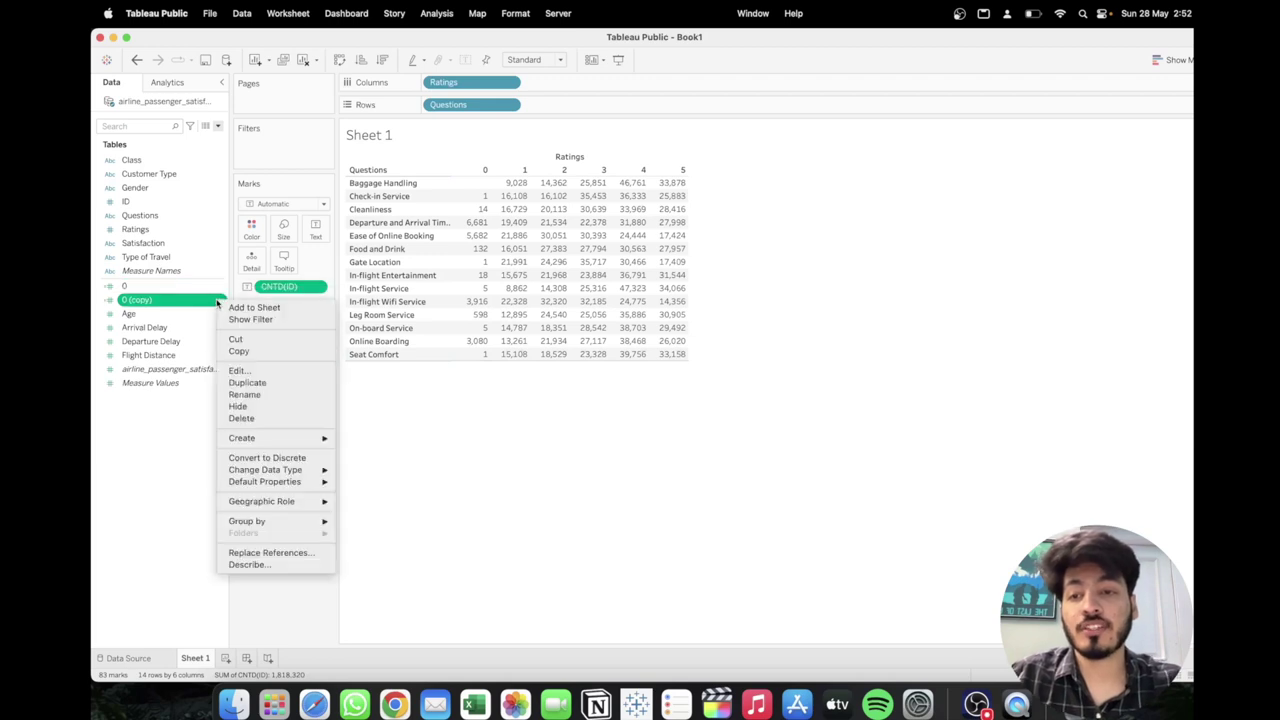
left_click(243, 372)
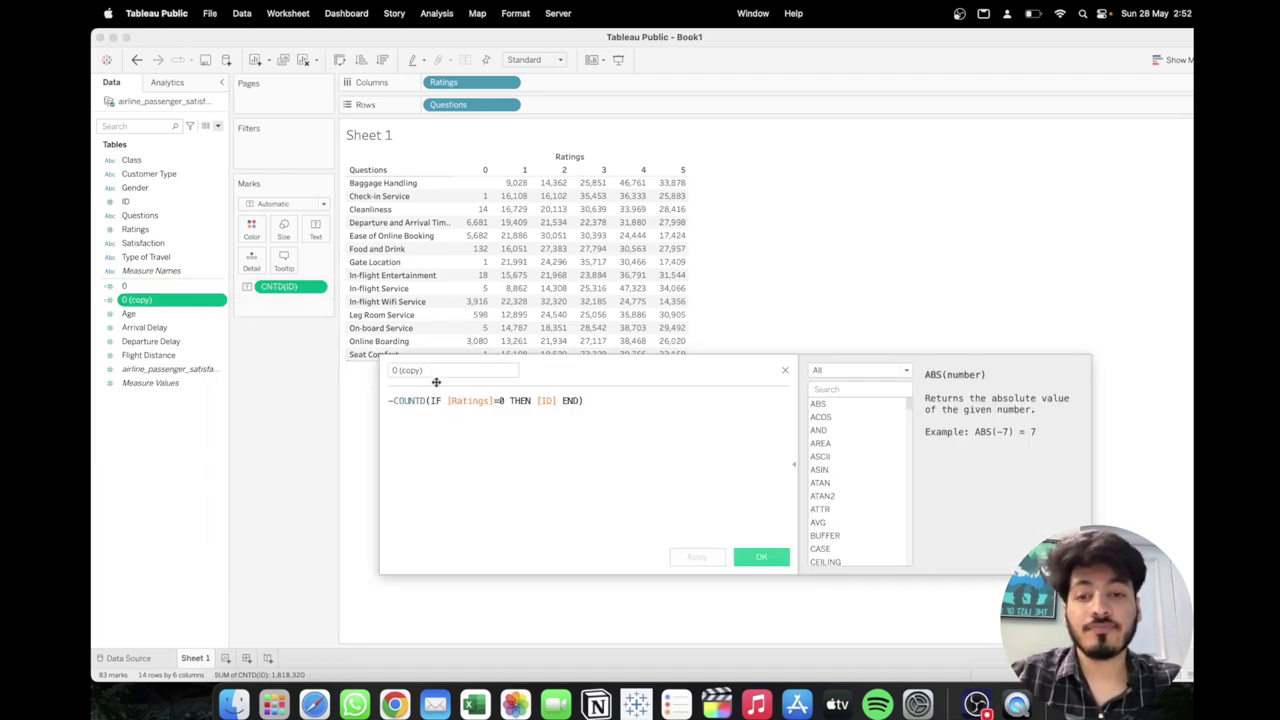
type("1")
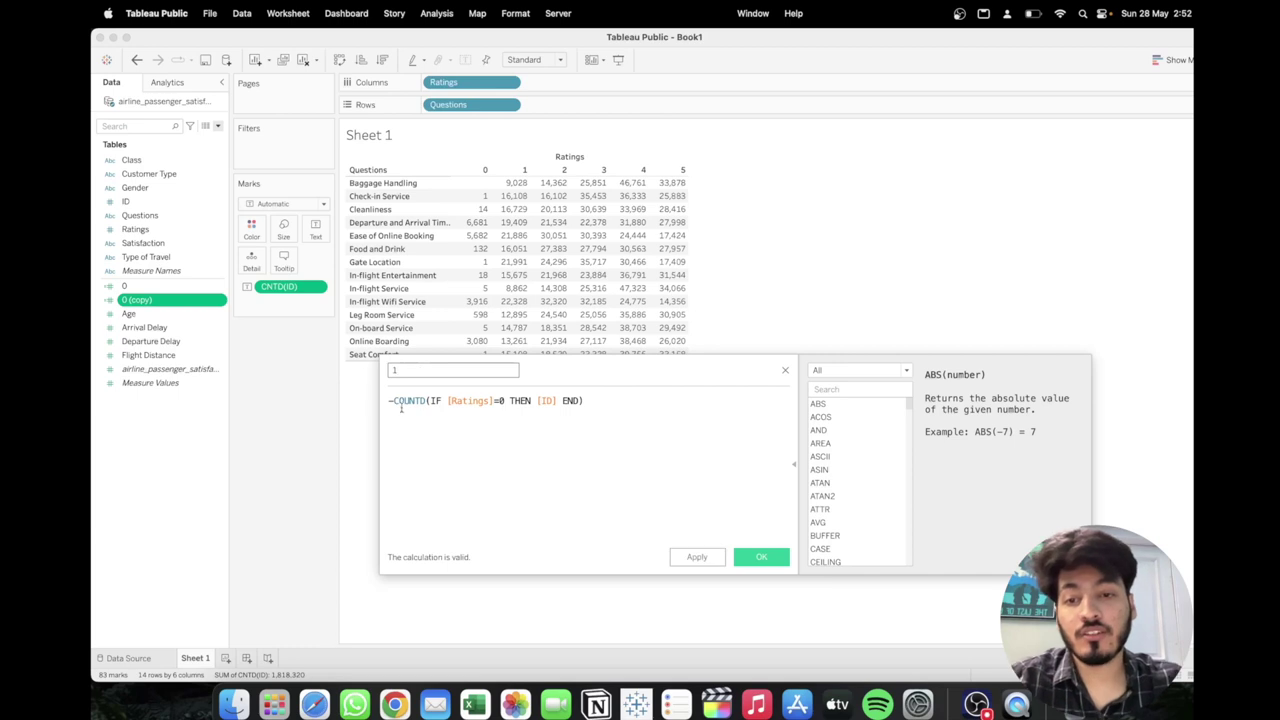
left_click(530, 401)
key("BackSpace")
type("1")
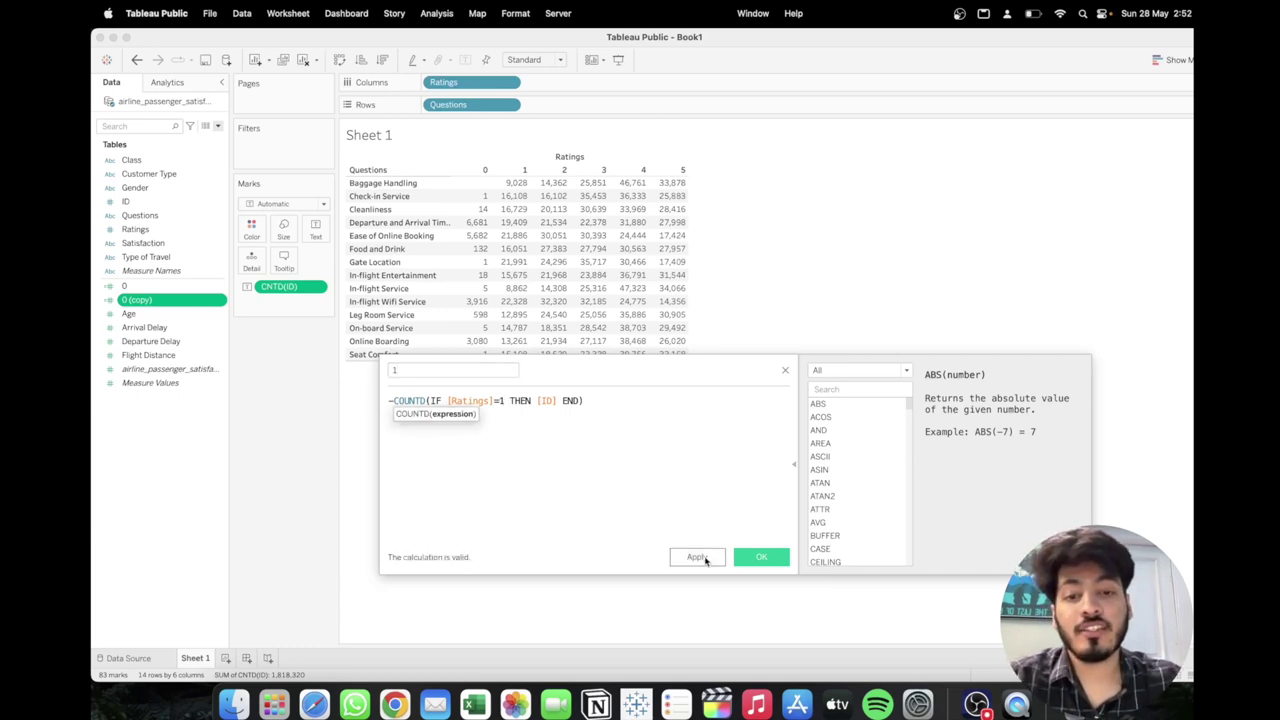
left_click(700, 557)
left_click(755, 557)
Duplicate field 1 into a field named 2 whose formula tests [Ratings]=2
left_click(222, 300)
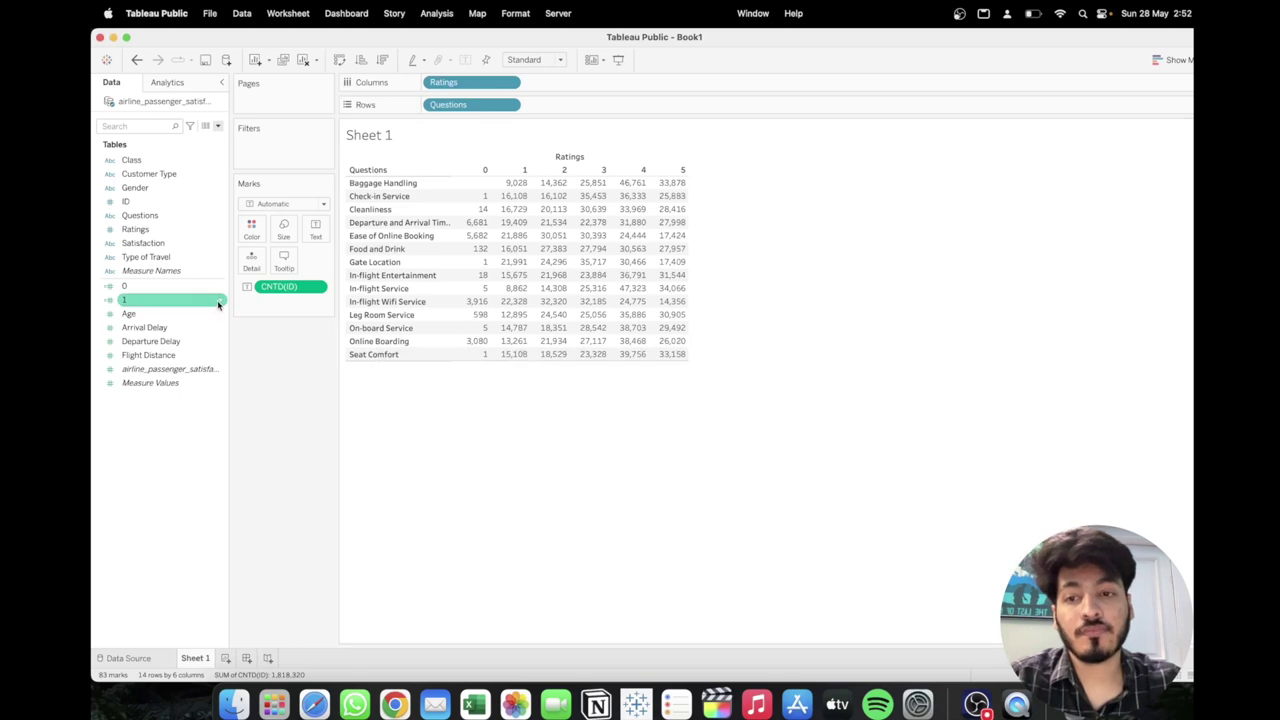
right_click(222, 300)
left_click(248, 384)
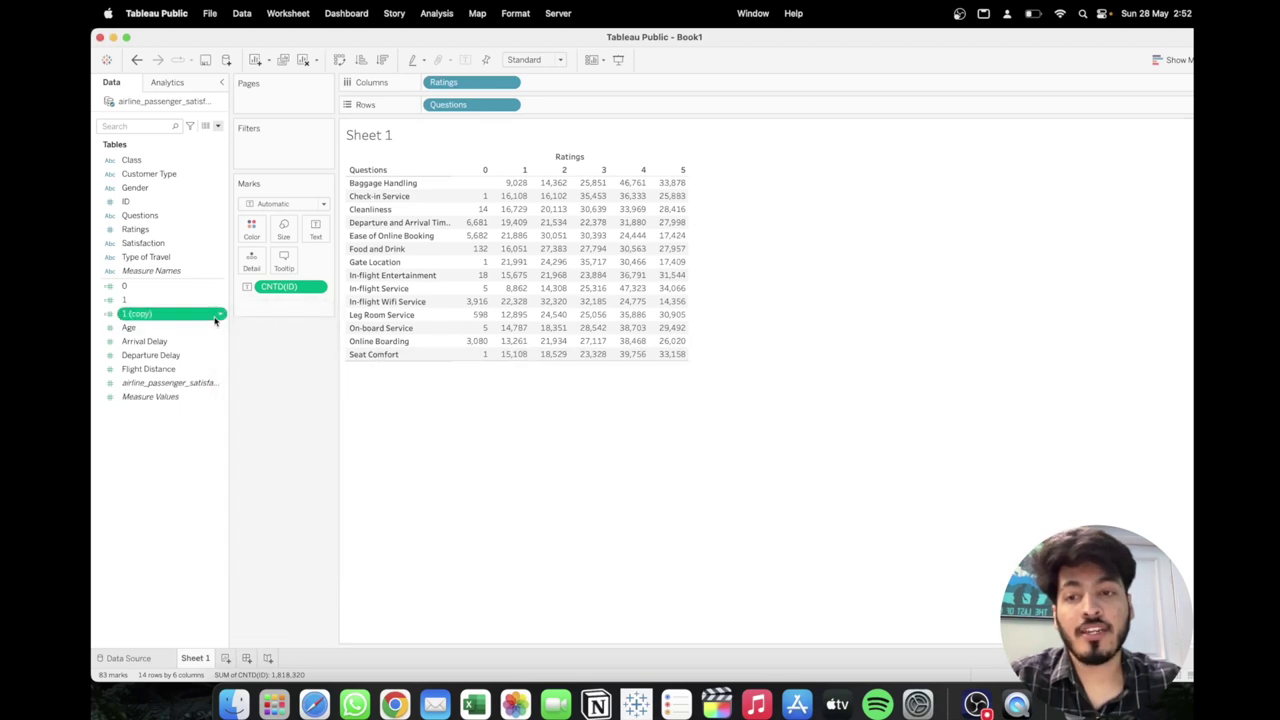
right_click(216, 318)
left_click(240, 386)
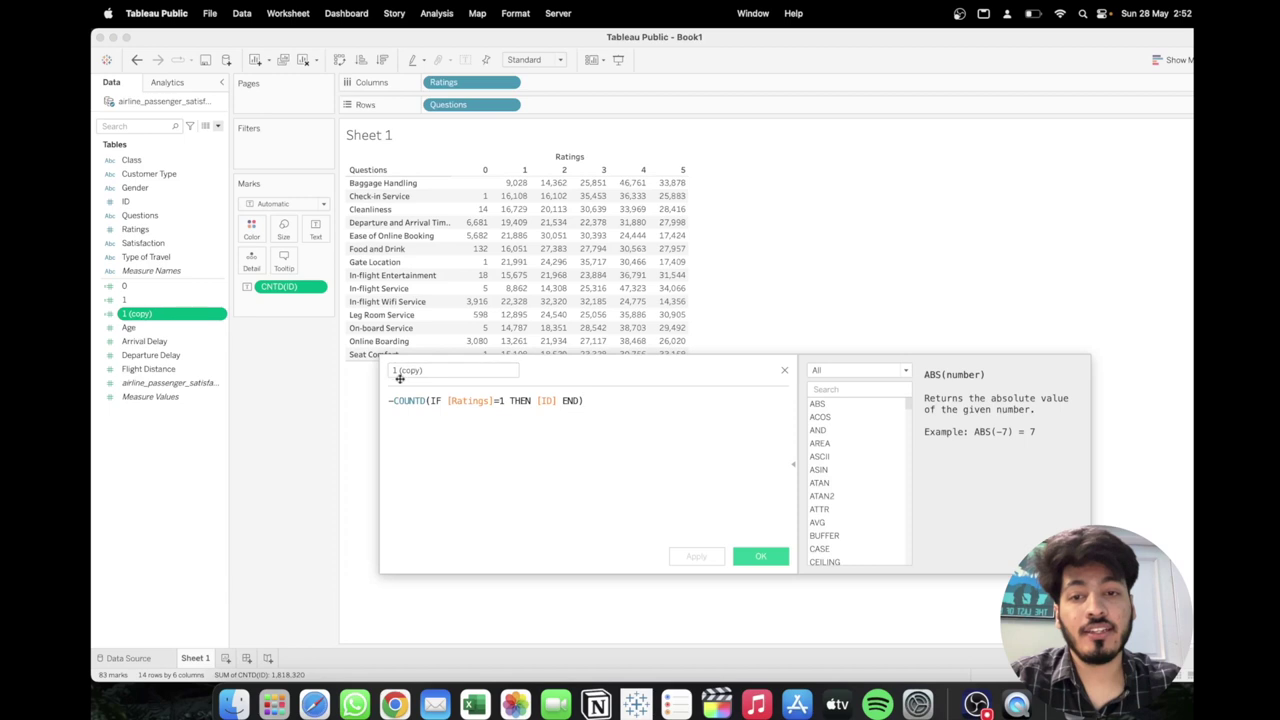
type("2")
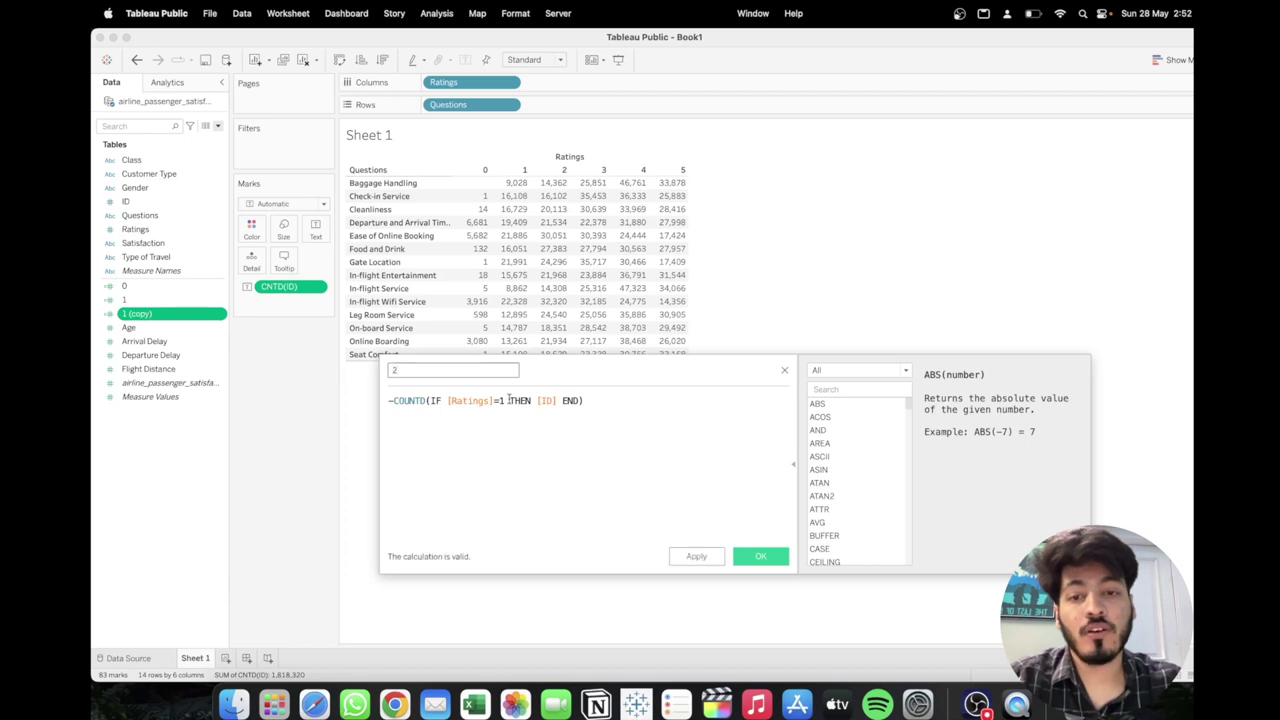
left_click(505, 400)
key("BackSpace")
type("2")
left_click(696, 556)
left_click(757, 557)
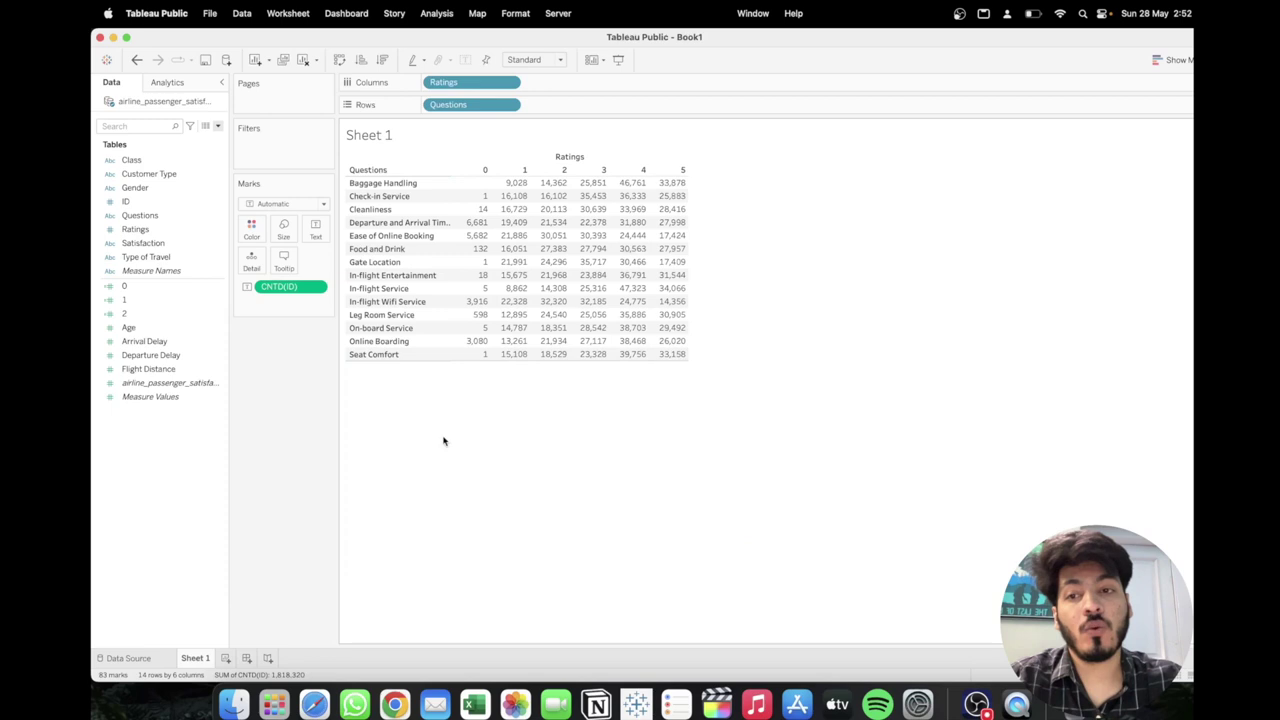
Duplicate field 2 into field 4 with [Ratings]=4, removing a stray character before COUNTD
right_click(221, 317)
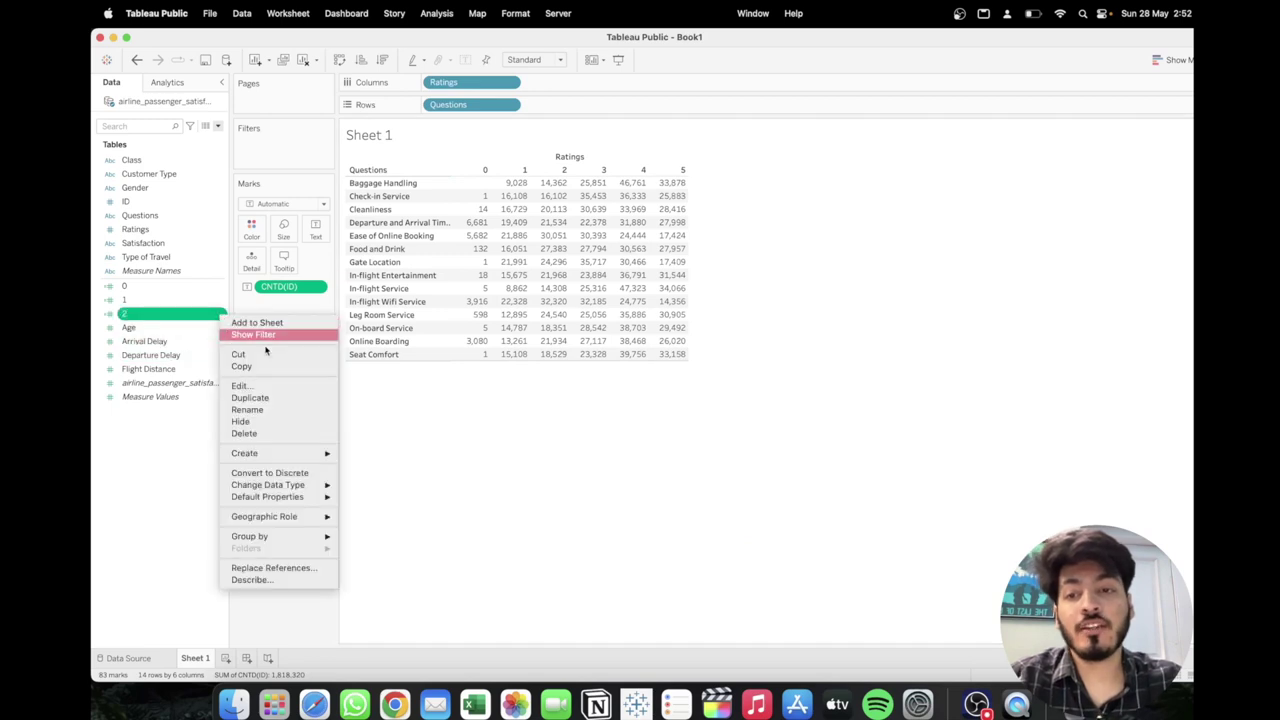
left_click(258, 398)
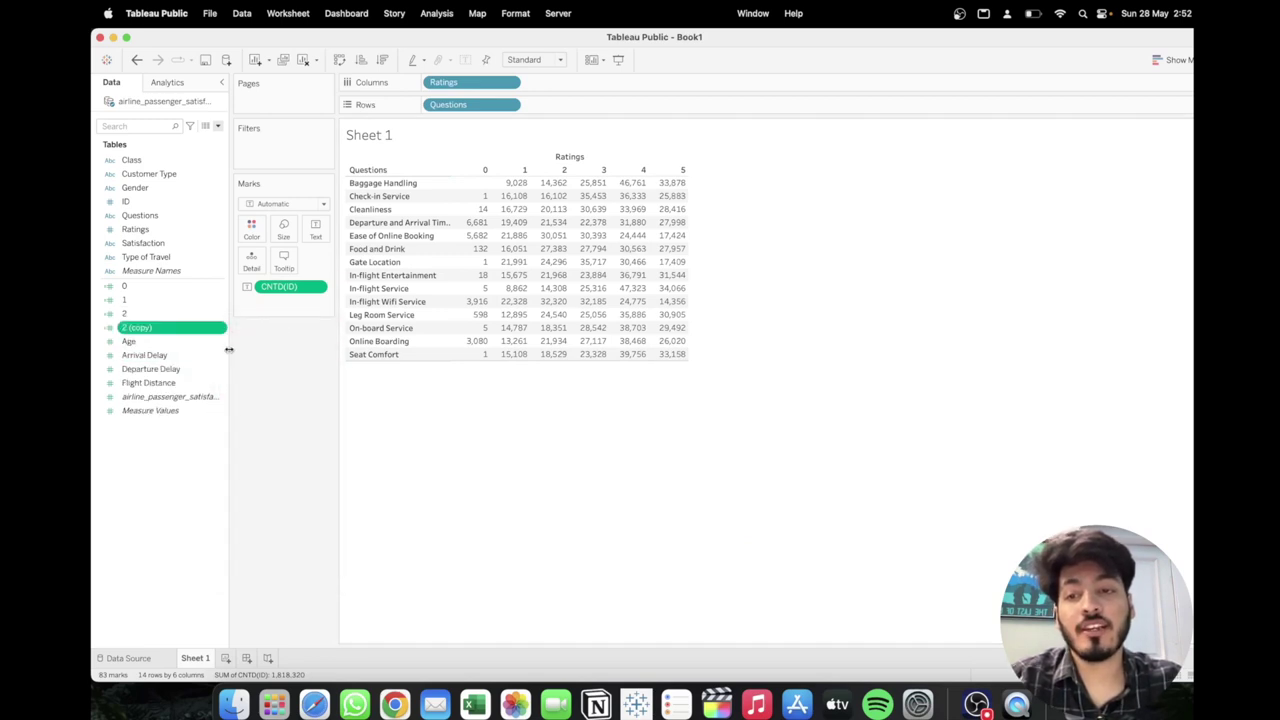
left_click(221, 330)
left_click(252, 401)
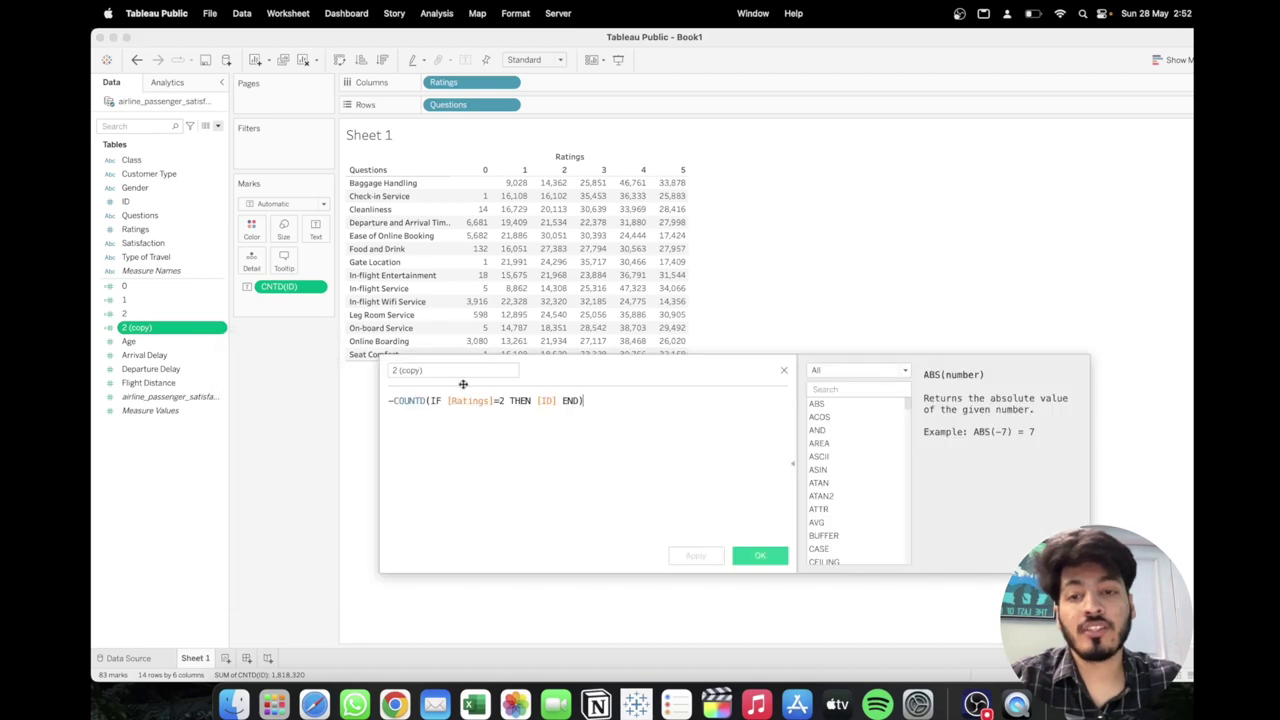
triple_click(436, 374)
type("4")
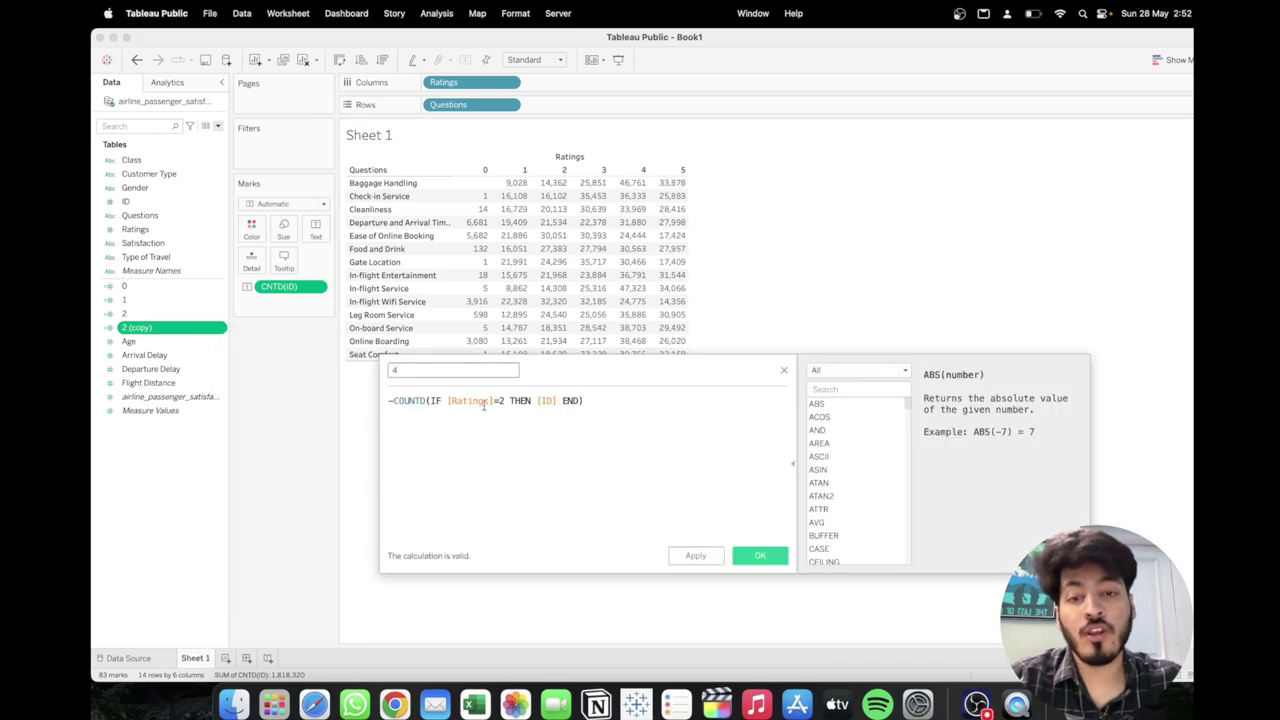
left_click(503, 400)
key("BackSpace")
type("4")
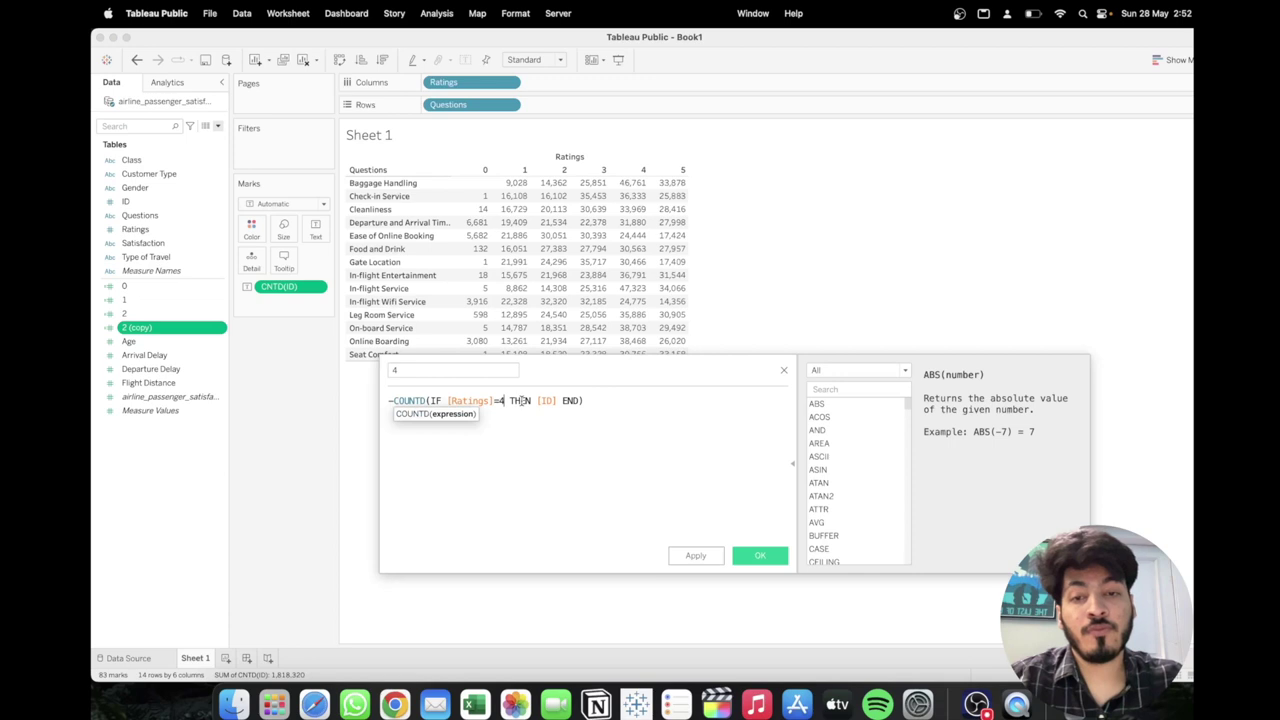
left_click(394, 401)
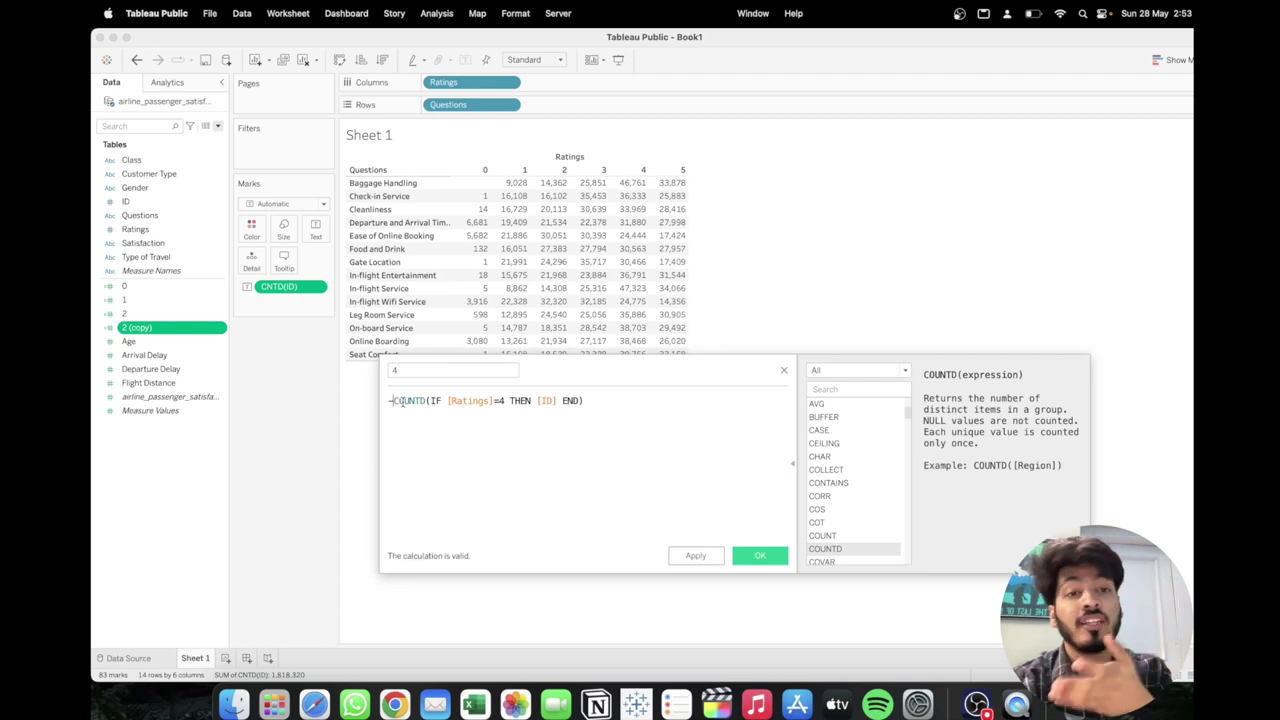
key("BackSpace")
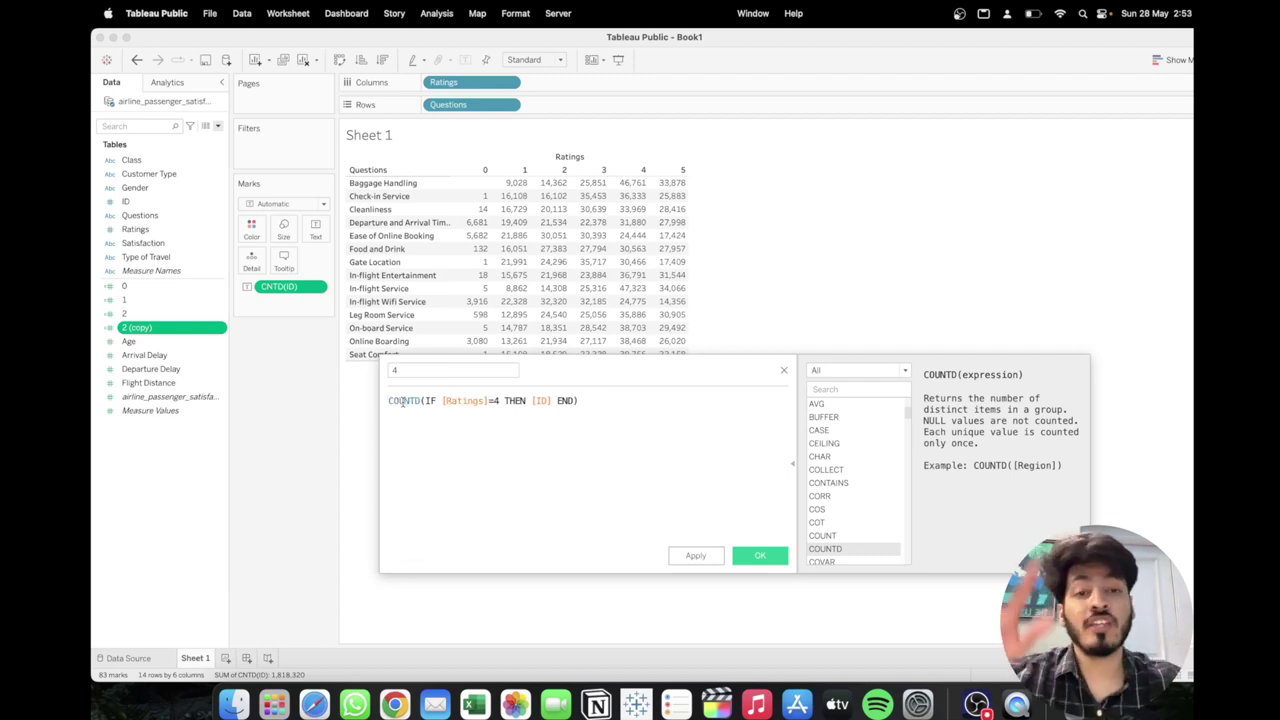
left_click(695, 555)
left_click(755, 555)
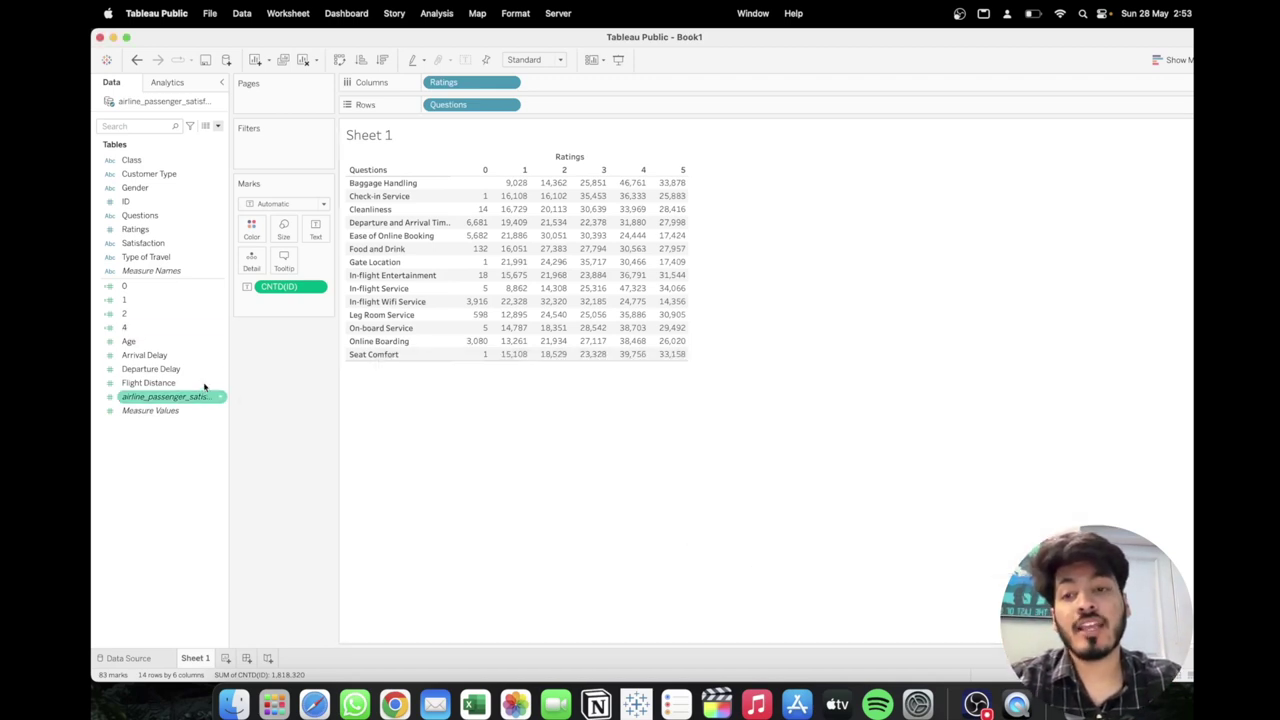
Duplicate field 4 into field 5 with [Ratings]=5, then return to the Notion reference chart
left_click(208, 329)
right_click(216, 328)
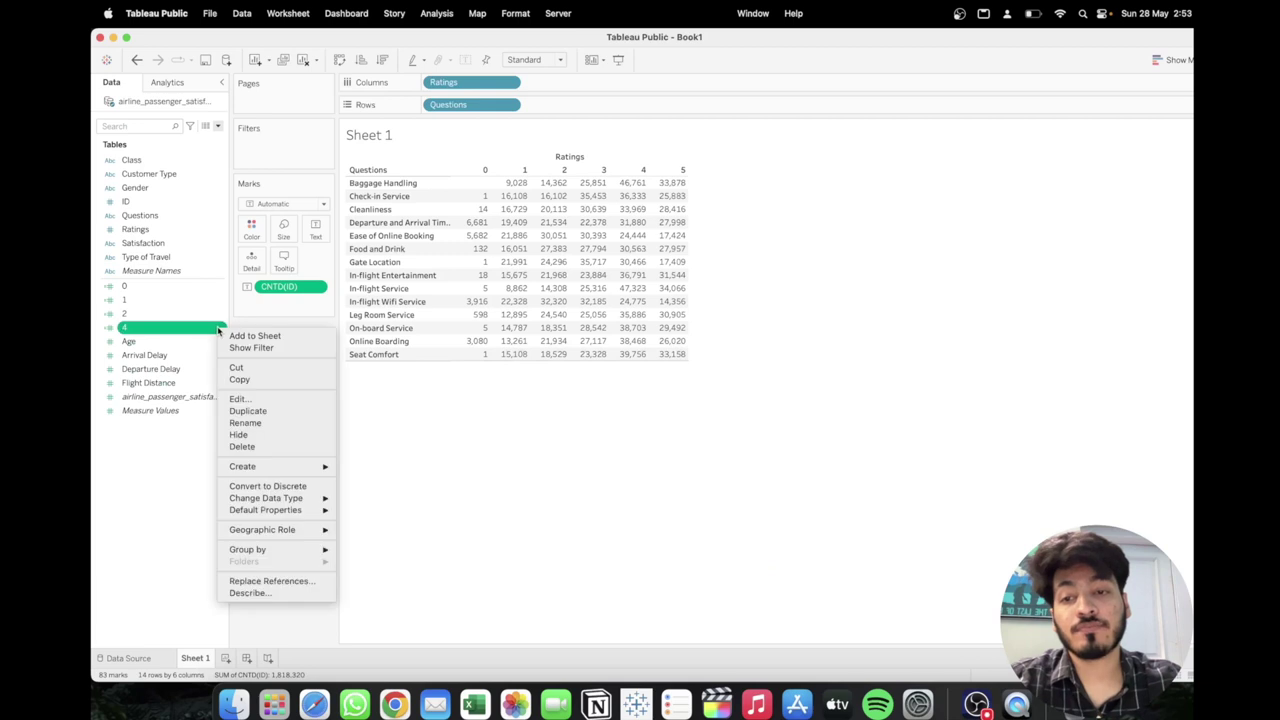
left_click(252, 410)
right_click(226, 344)
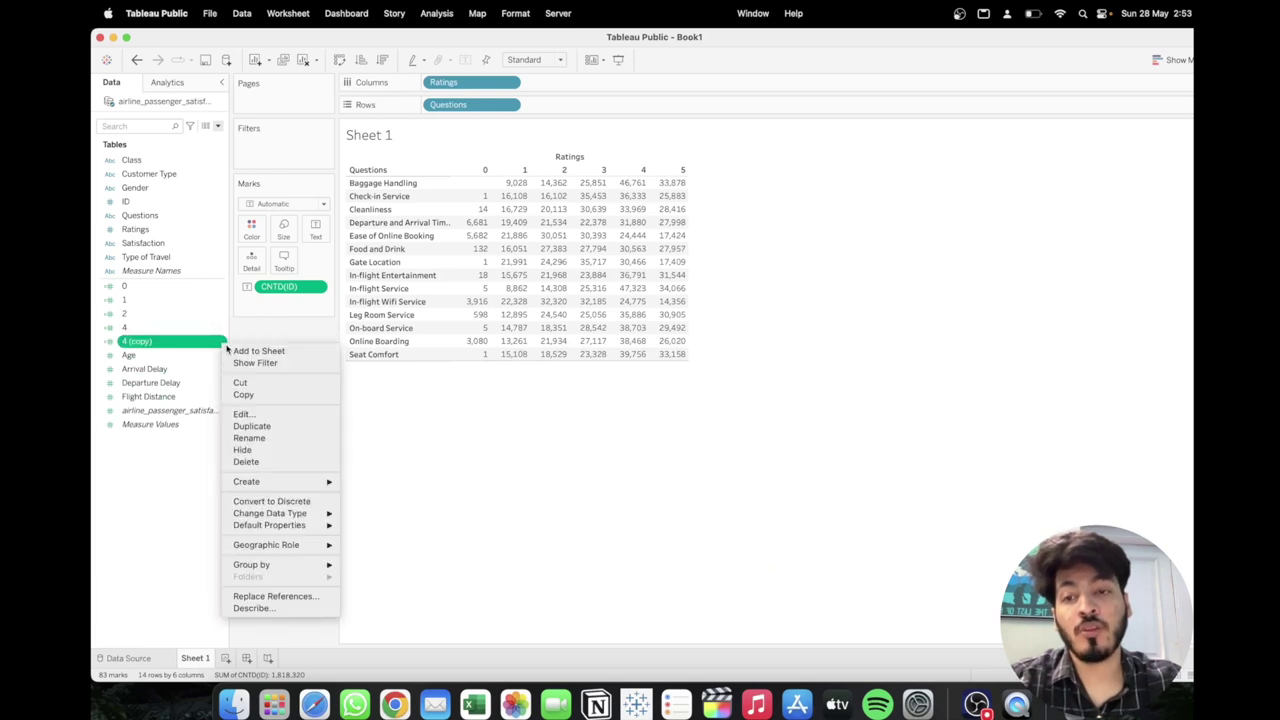
left_click(243, 413)
type("5")
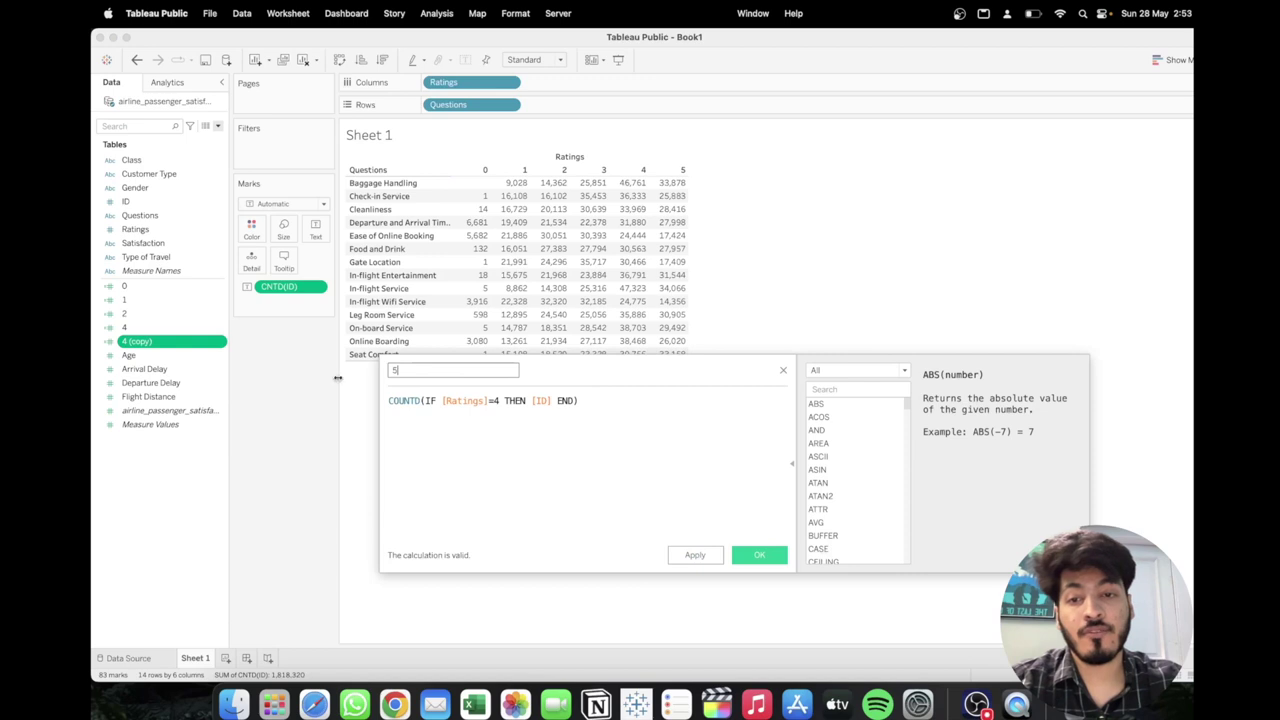
left_click(498, 401)
key("BackSpace")
type("5")
left_click(712, 555)
left_click(762, 556)
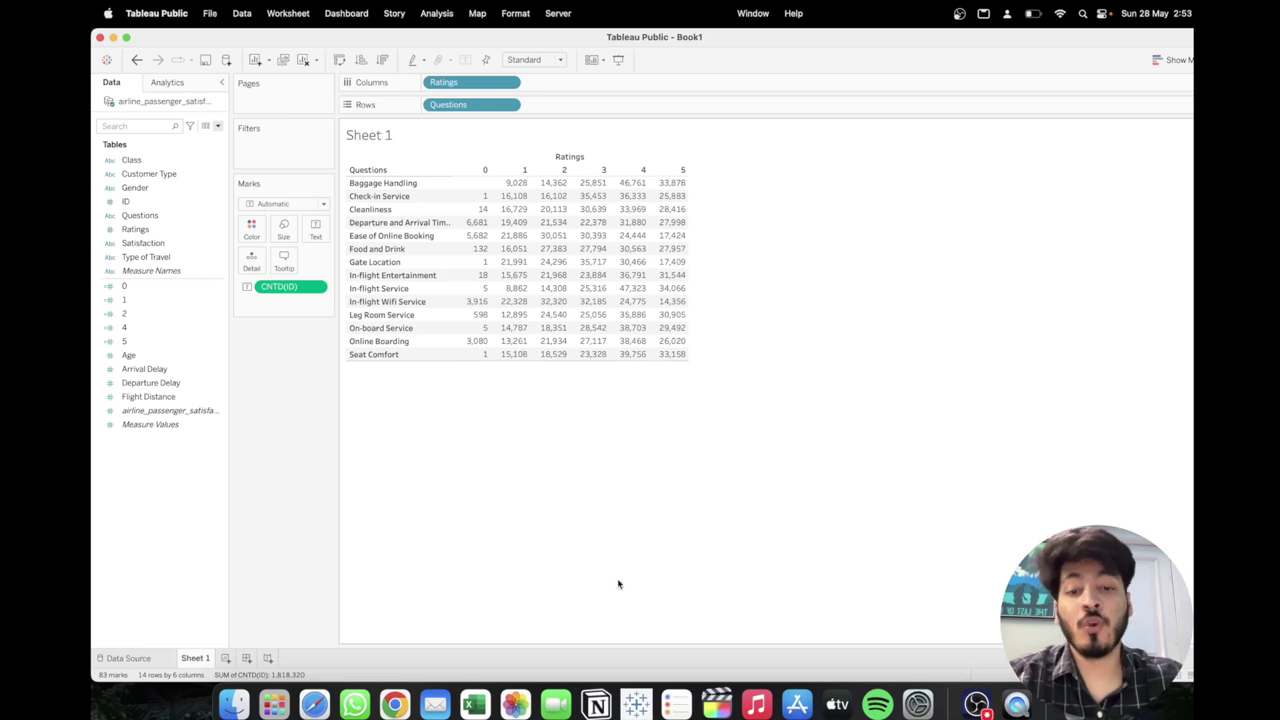
left_click(596, 705)
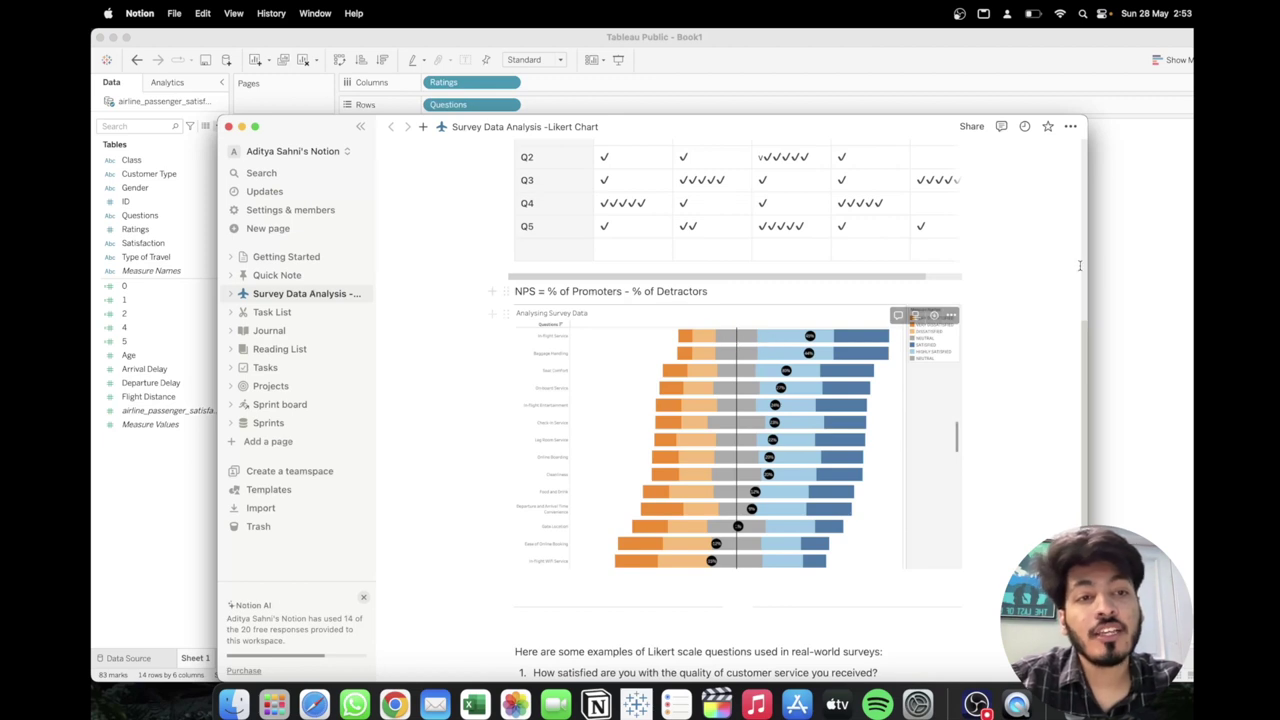
Duplicate field 2 as 3NEG, changing its rating to 3 and dividing the count by 2
left_click(1120, 258)
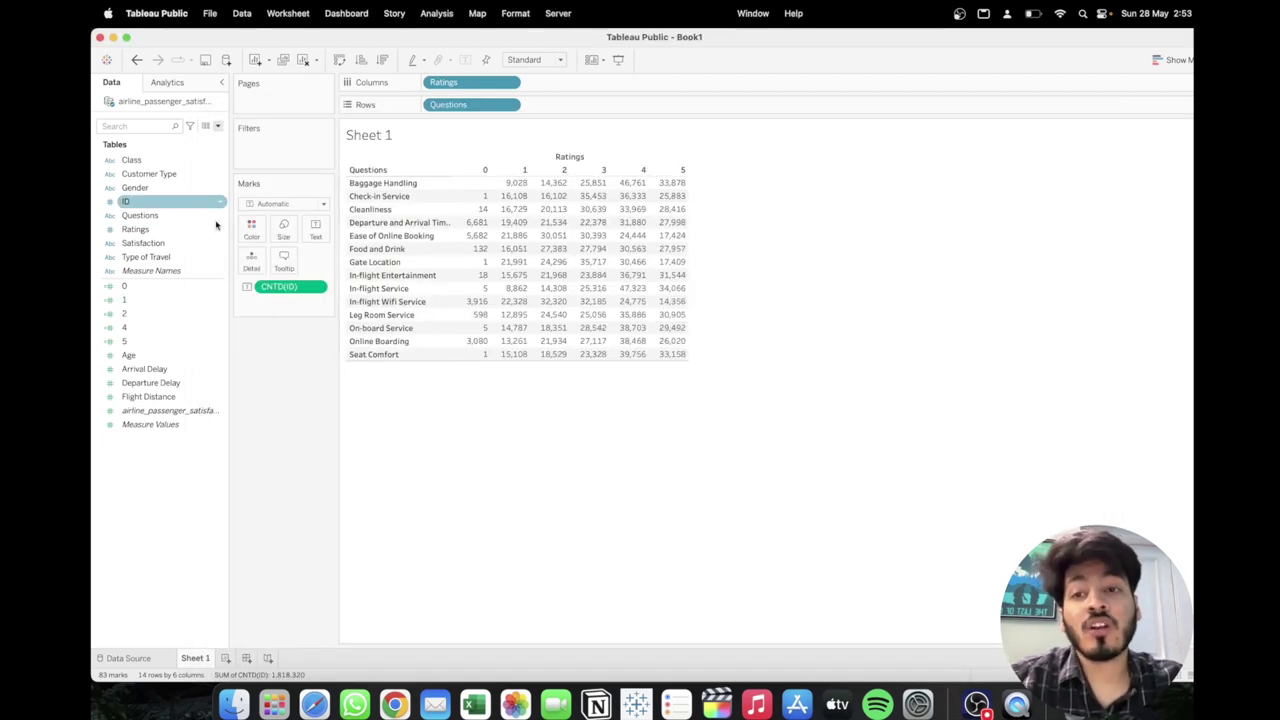
right_click(222, 314)
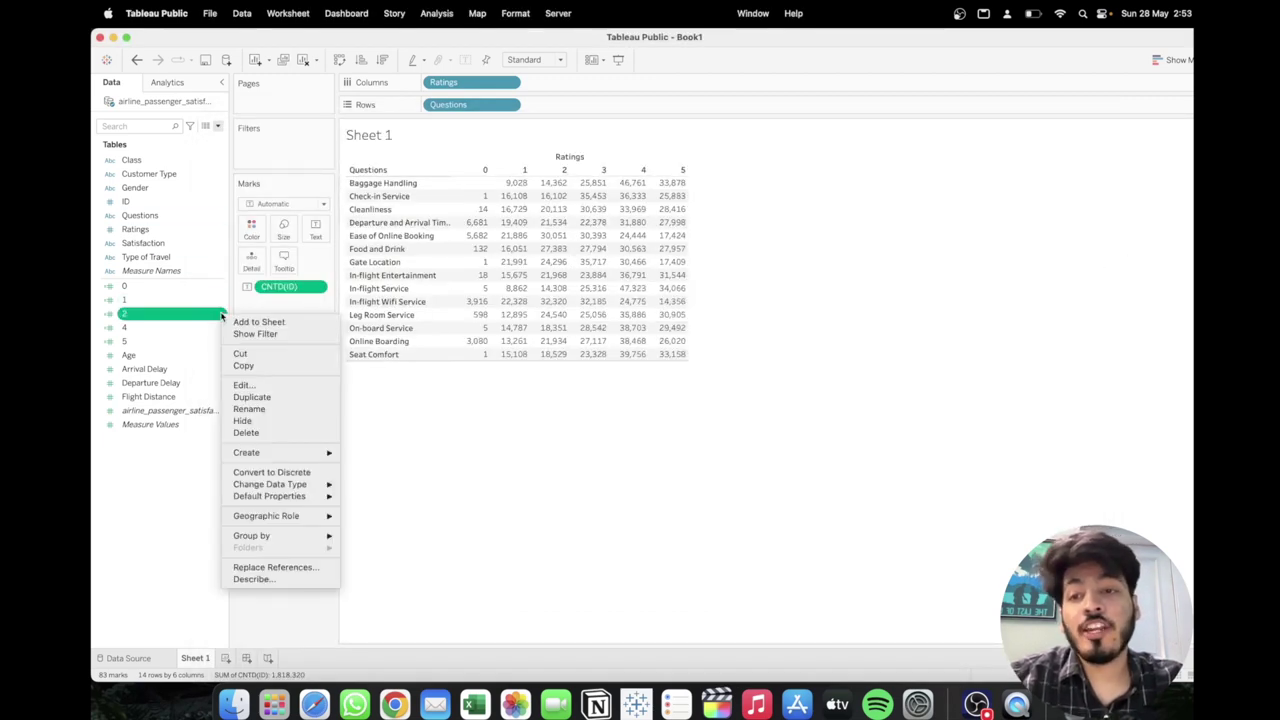
left_click(252, 397)
left_click(221, 328)
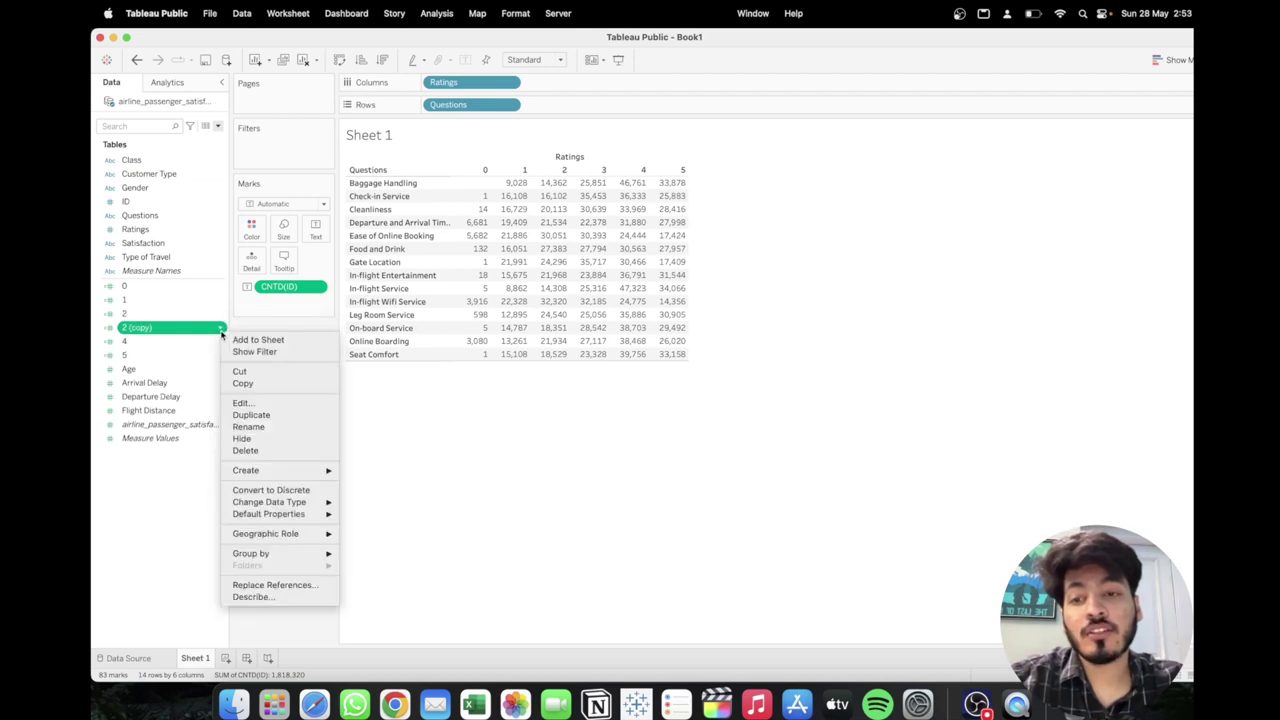
left_click(263, 403)
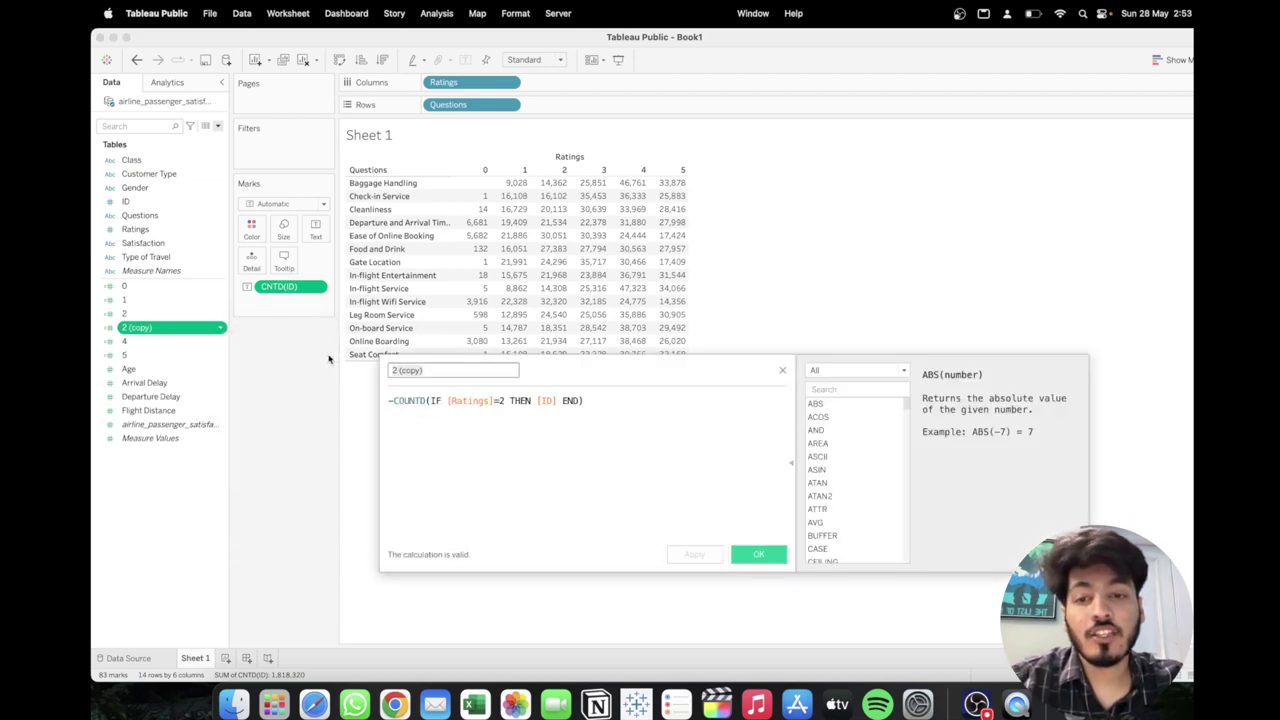
type("3N")
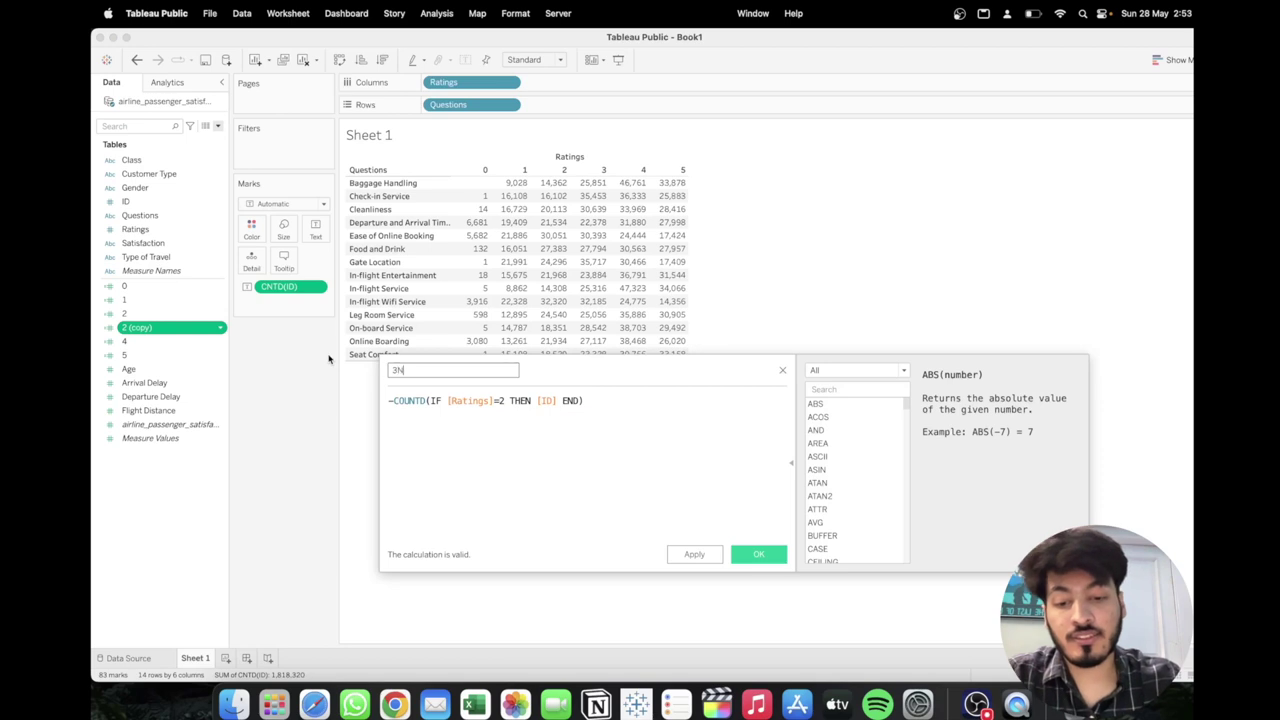
type("EG")
left_click(503, 401)
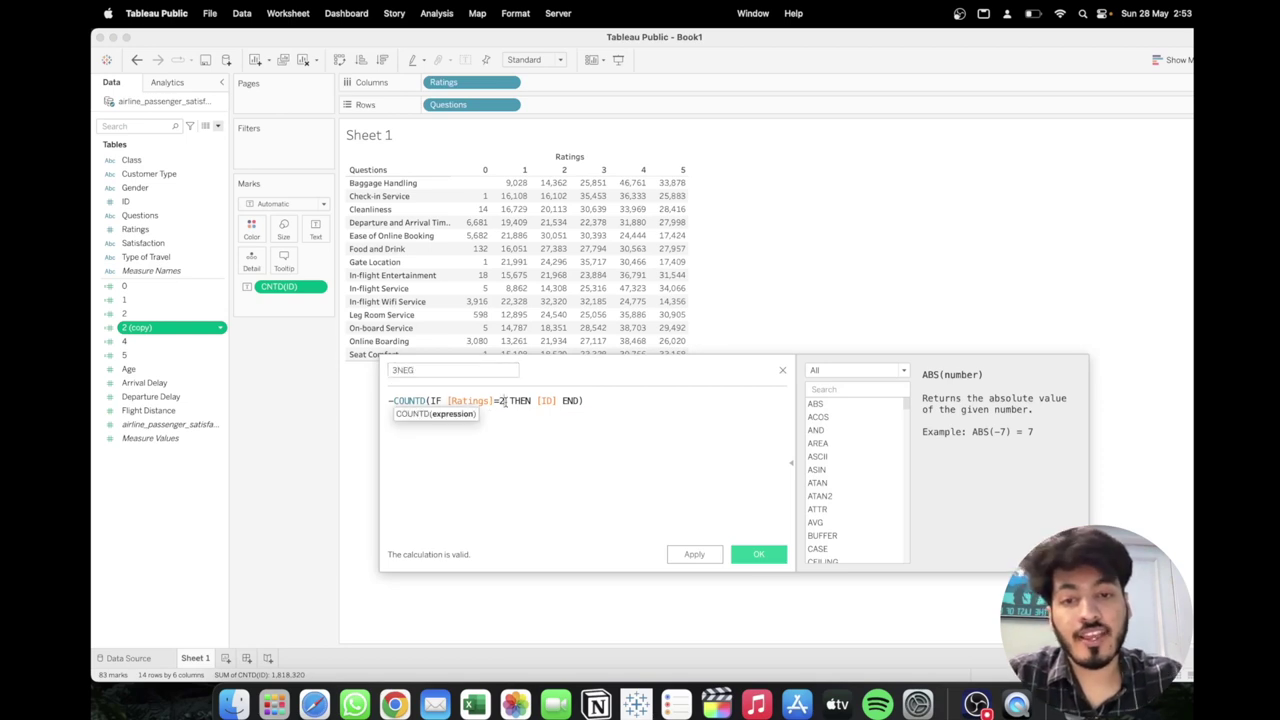
key("BackSpace")
type("3")
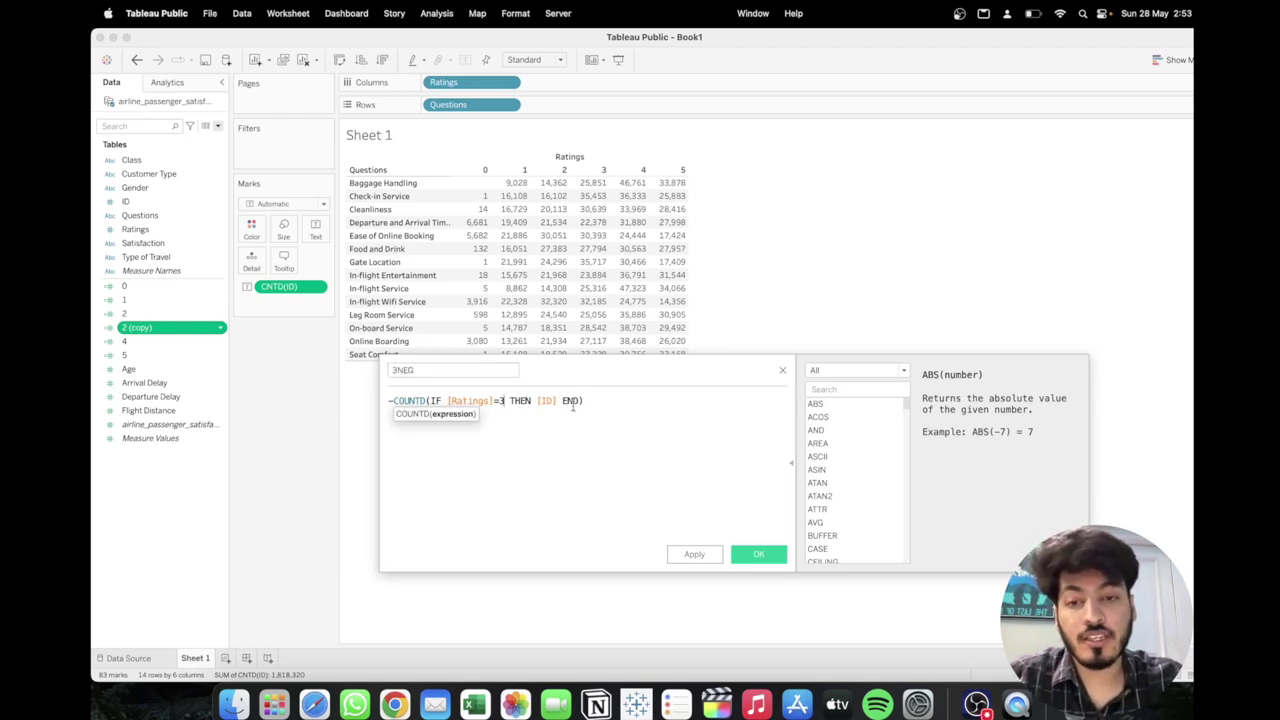
left_click(615, 401)
key("Return")
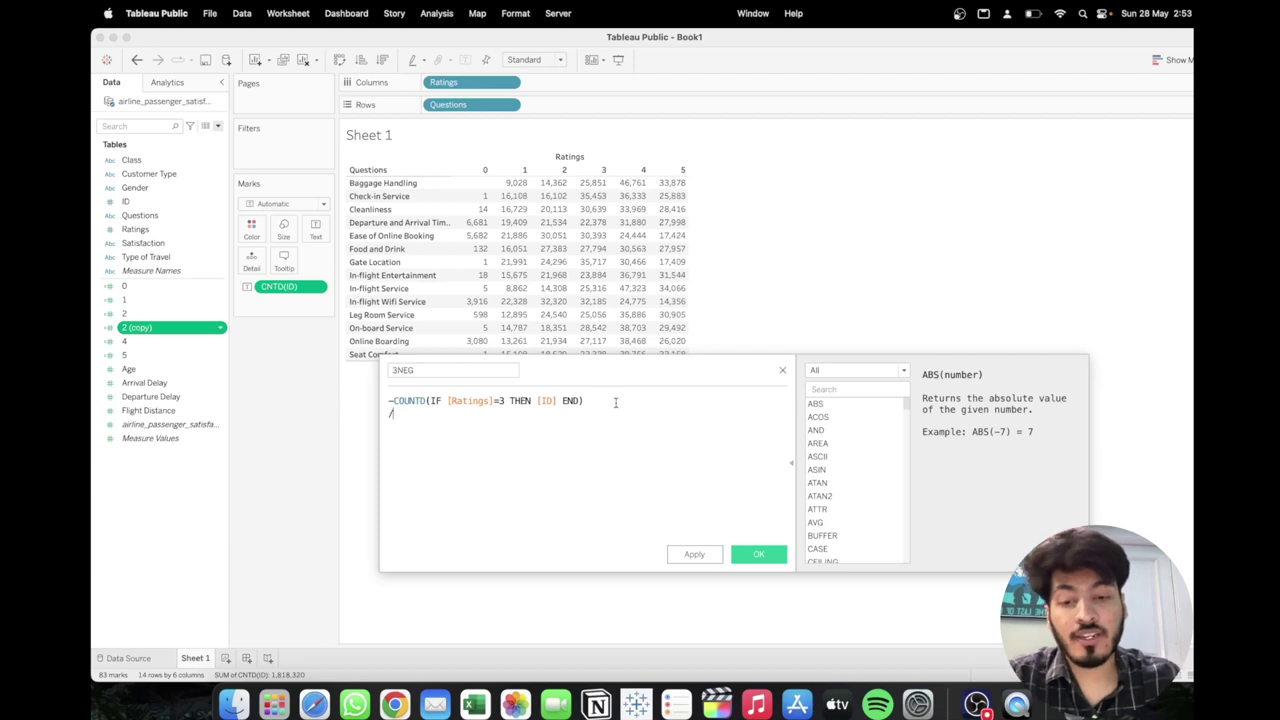
type("/2")
left_click(700, 556)
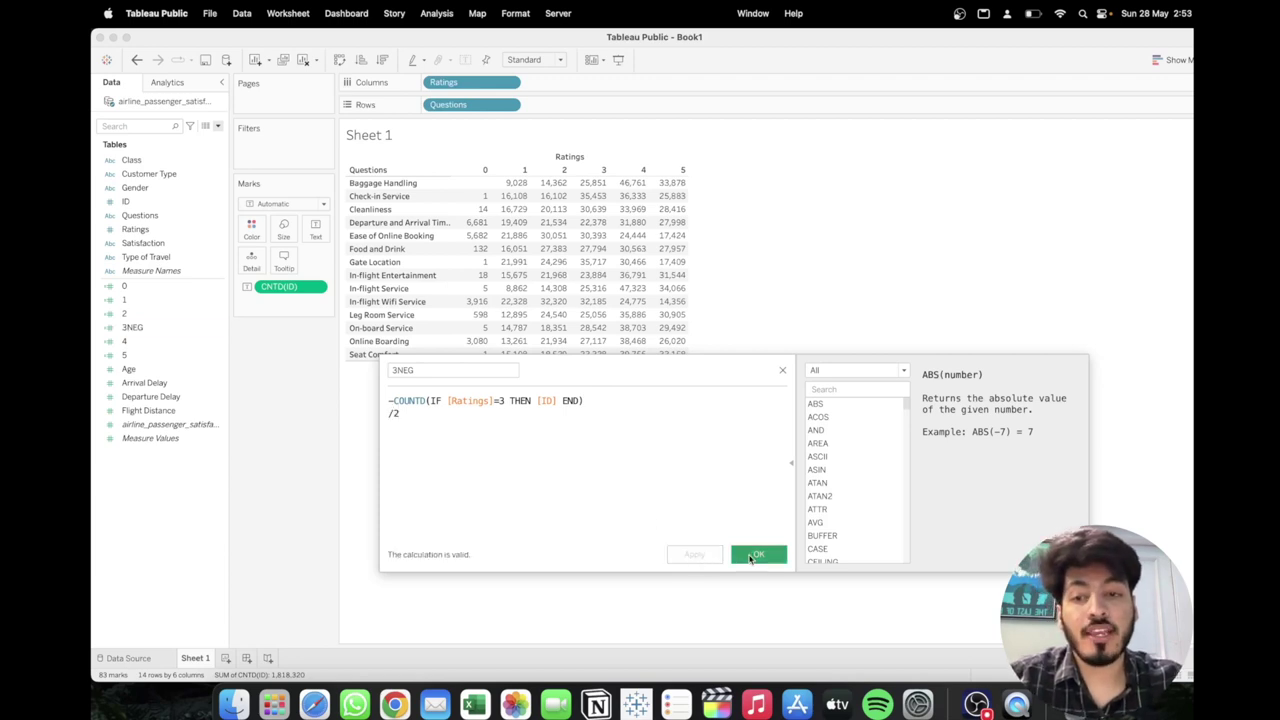
left_click(758, 554)
Duplicate 3NEG, rename the copy 3POS, and remove its leading minus so the count is positive
left_click(215, 327)
right_click(220, 328)
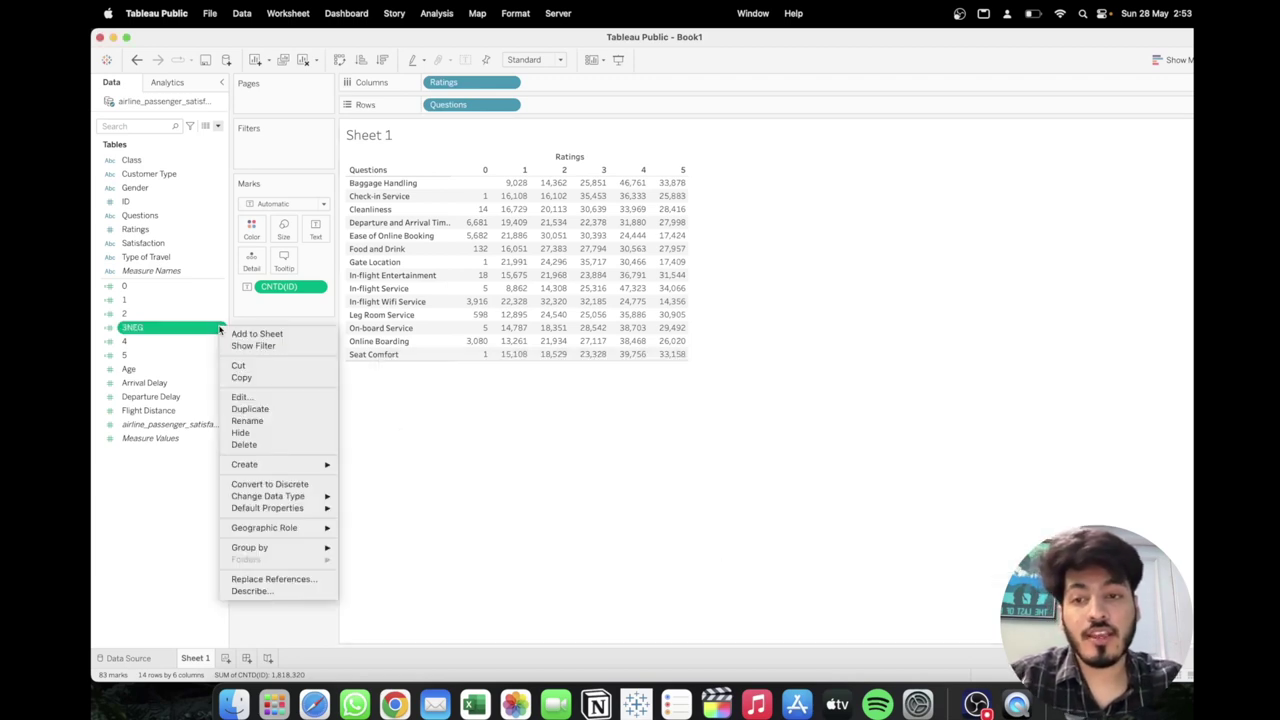
left_click(250, 409)
left_click(215, 343)
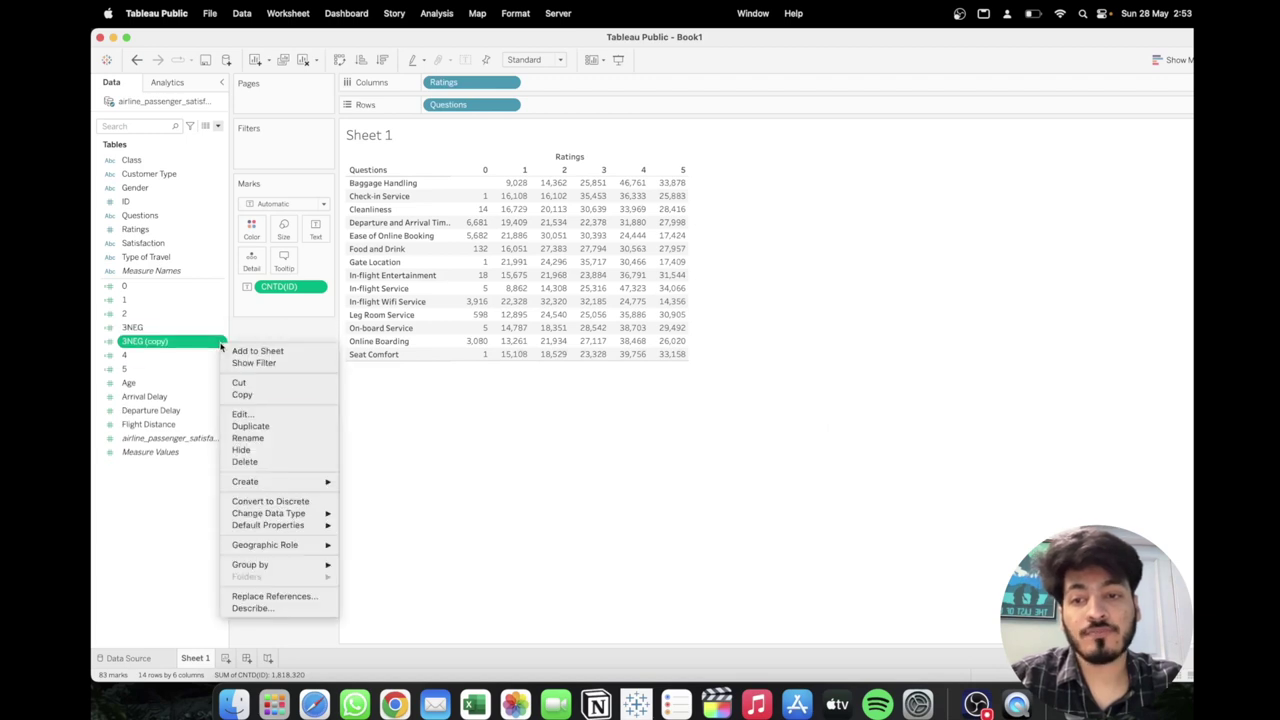
left_click(246, 416)
left_click(437, 373)
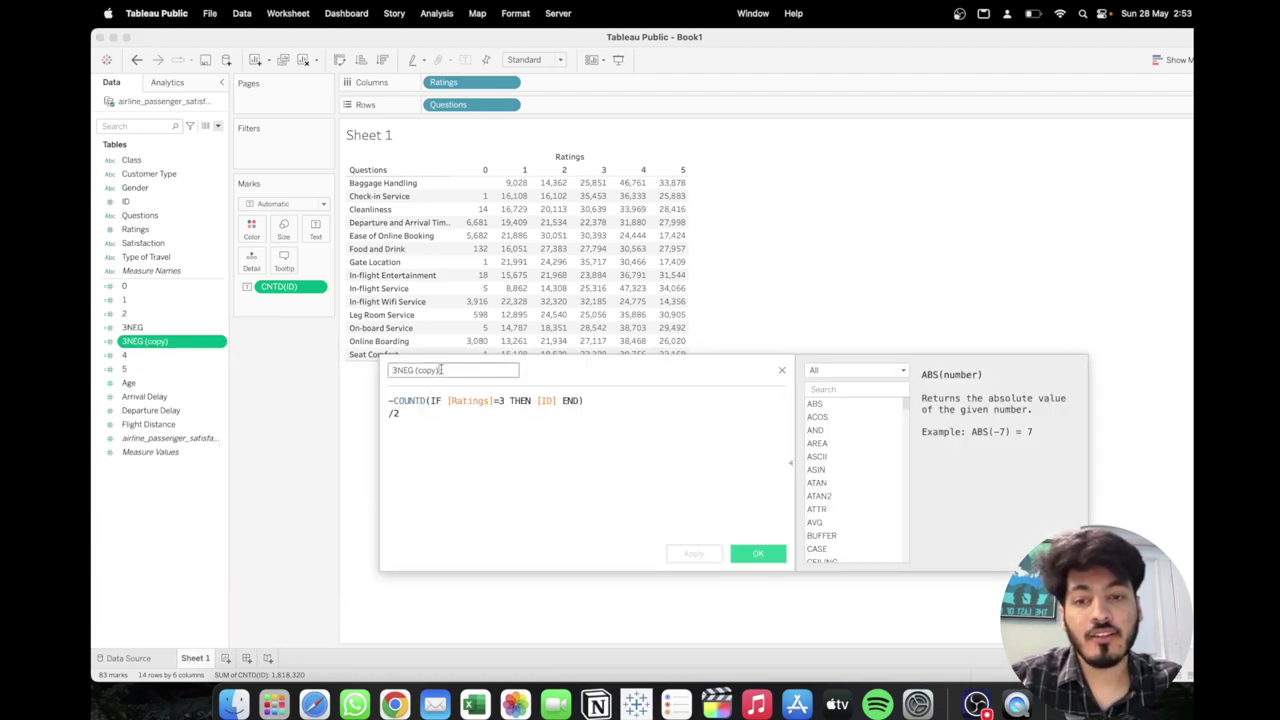
key("BackSpace")
key("BackSpace")
key("BackSpace")
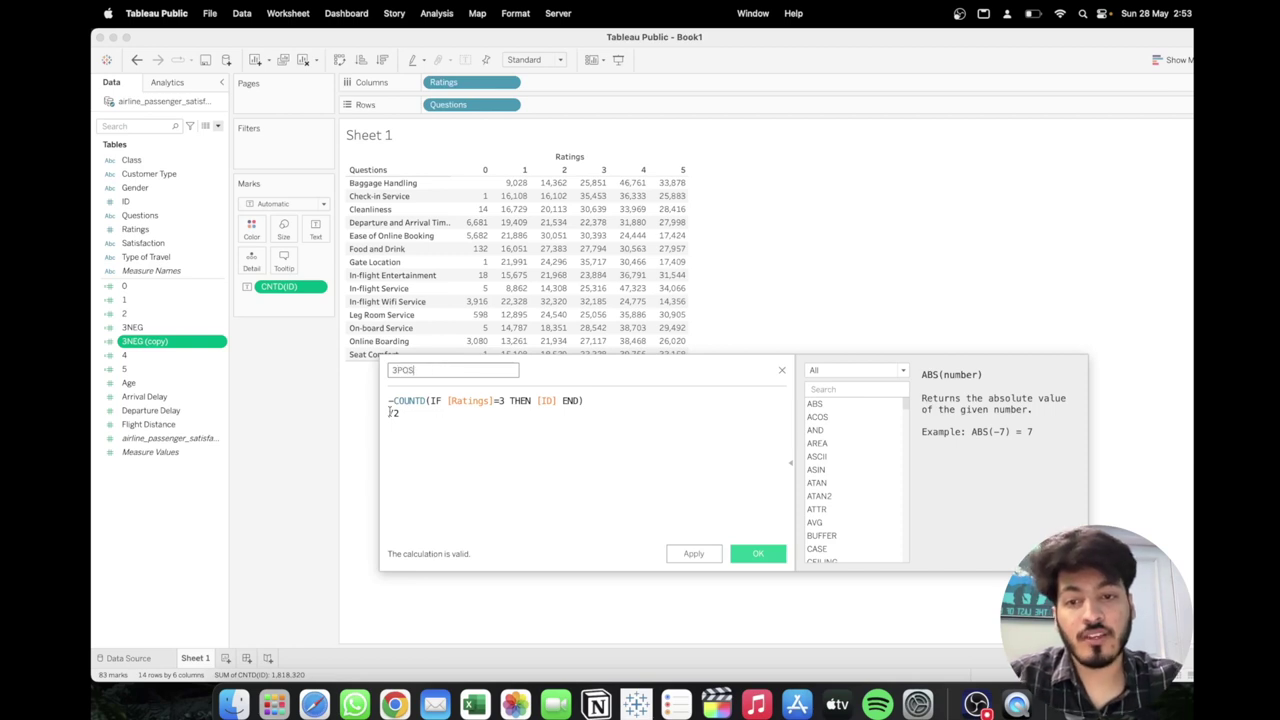
left_click(391, 402)
key("BackSpace")
left_click(700, 555)
left_click(752, 554)
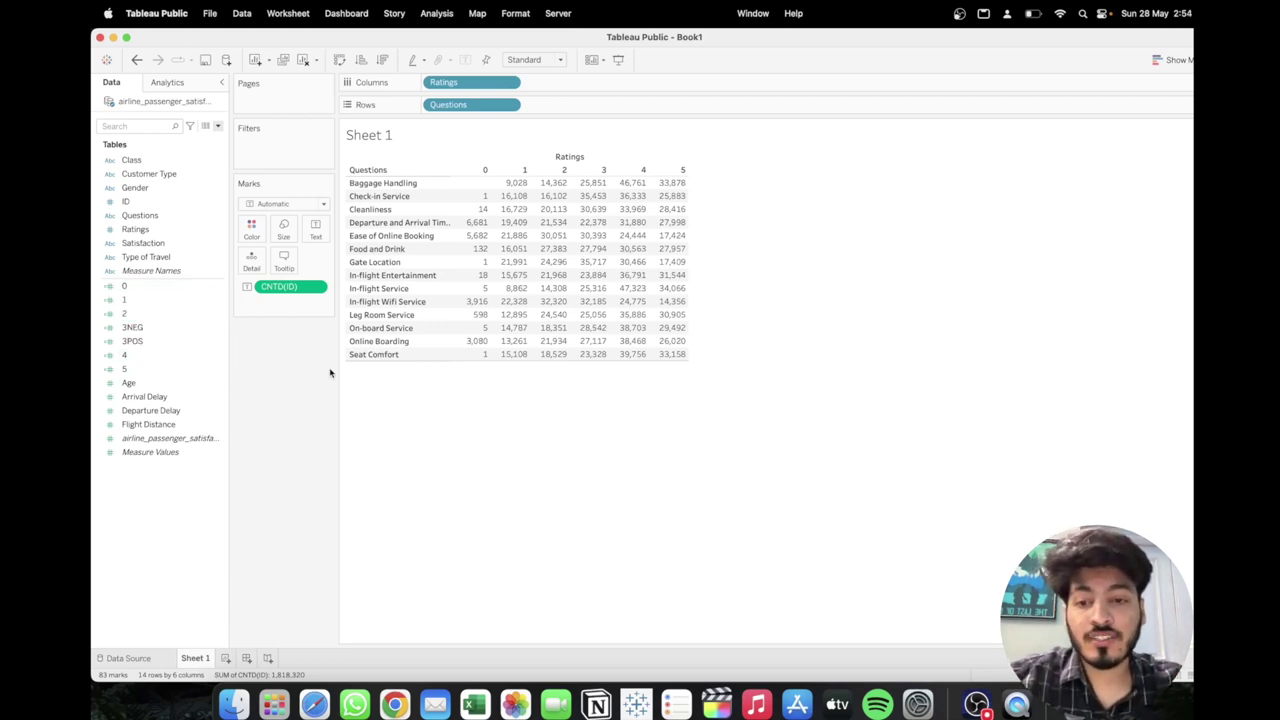
On a new sheet, put Questions on Rows and the rating 0 measure on Columns
left_click(225, 660)
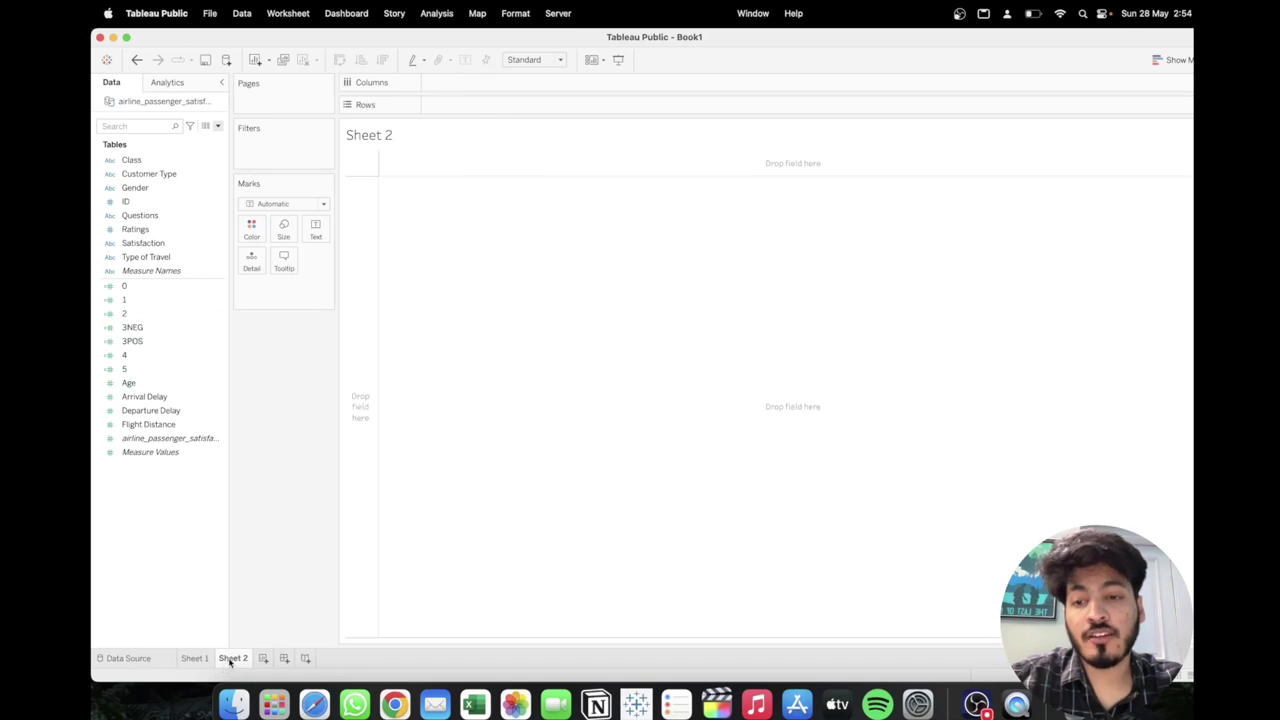
left_click(152, 215)
left_click_drag(152, 215, 443, 106)
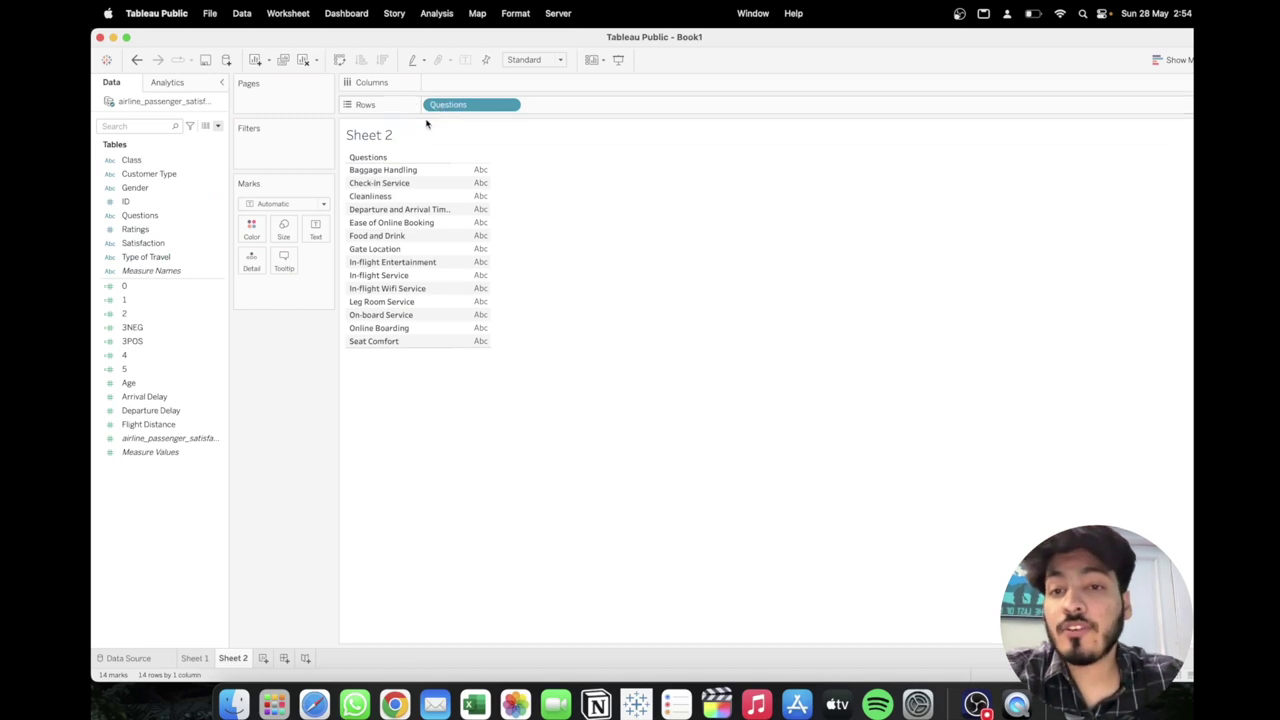
left_click(152, 272)
left_click(139, 287)
mouse_move(137, 287)
left_mouse_down()
mouse_move(310, 199)
mouse_move(436, 88)
left_mouse_up()
Stack measures 1, 2, 3NEG, 3POS, 4 and 5 on the axis, coloured by Measure Names
left_click_drag(146, 300, 549, 354)
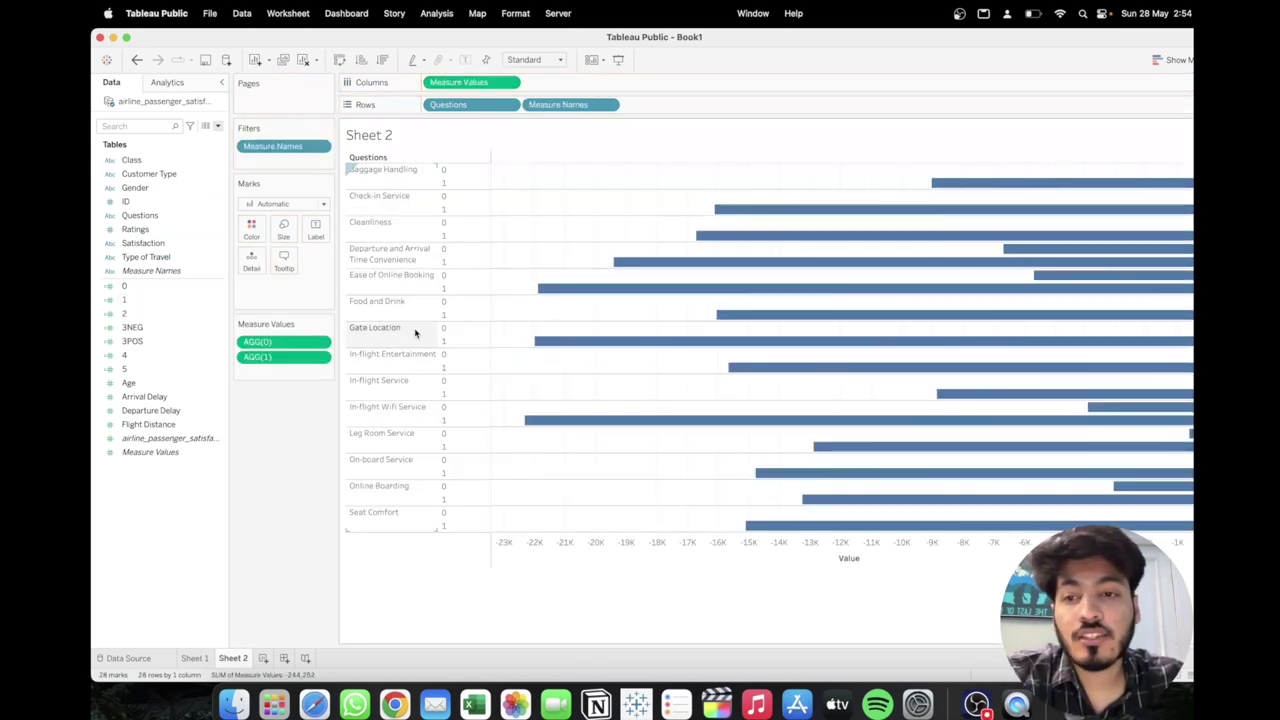
left_click_drag(560, 104, 252, 228)
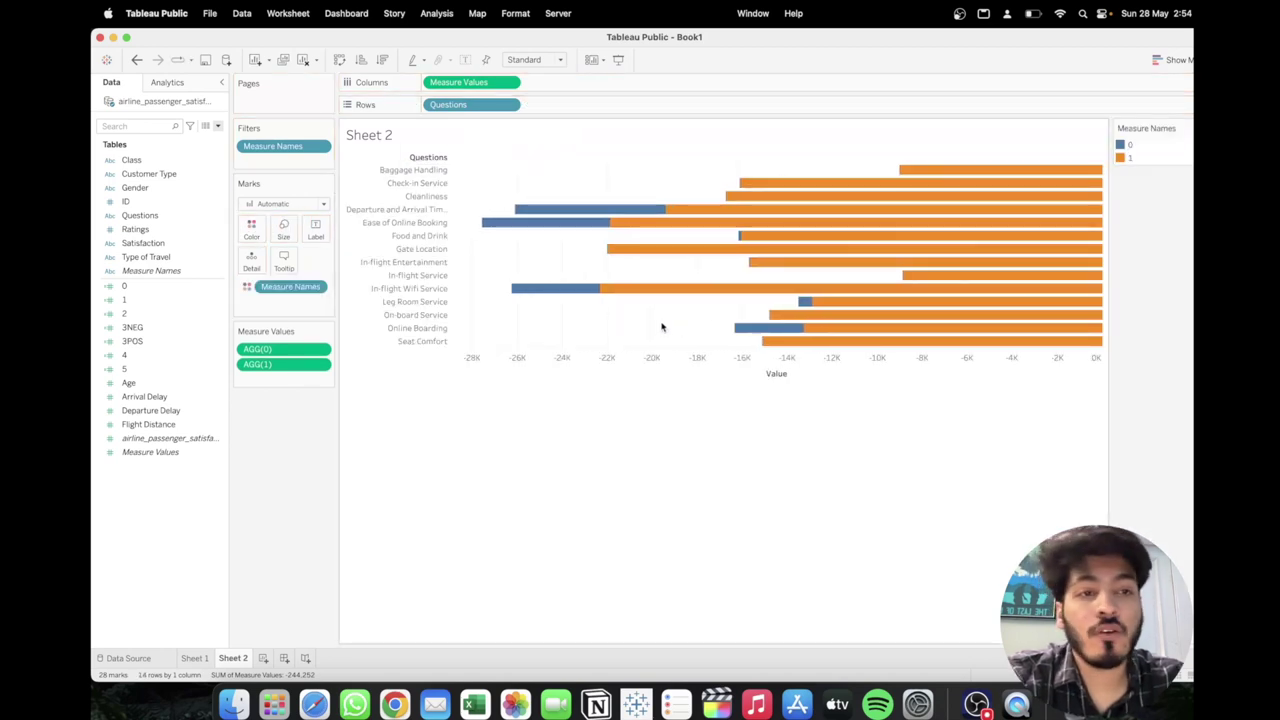
left_click_drag(125, 313, 554, 366)
left_click_drag(146, 335, 518, 372)
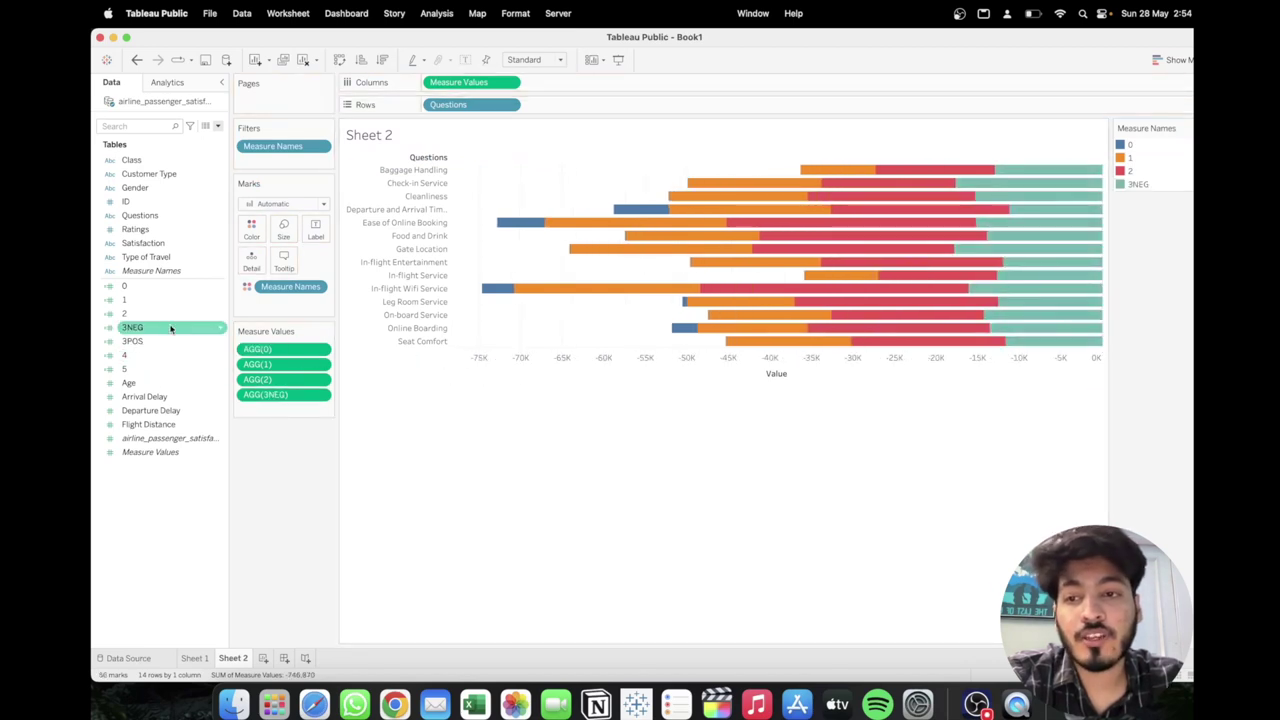
left_click_drag(150, 341, 505, 366)
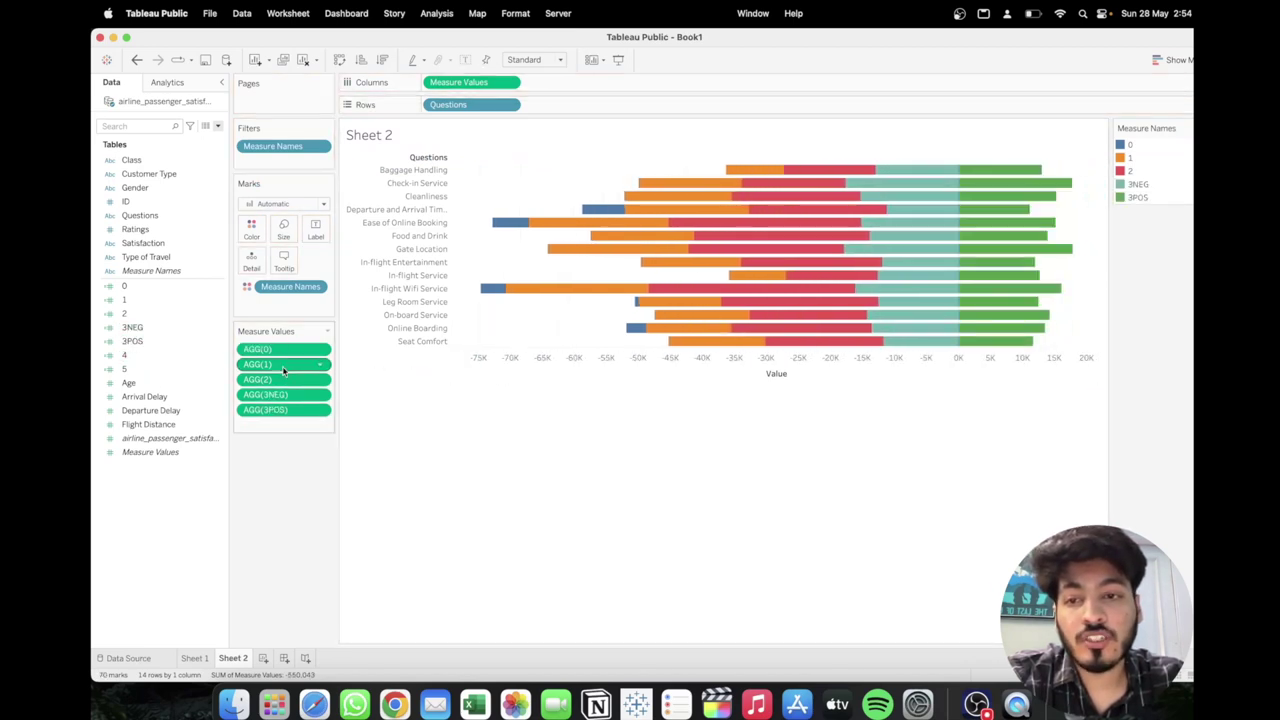
left_click_drag(130, 355, 532, 374)
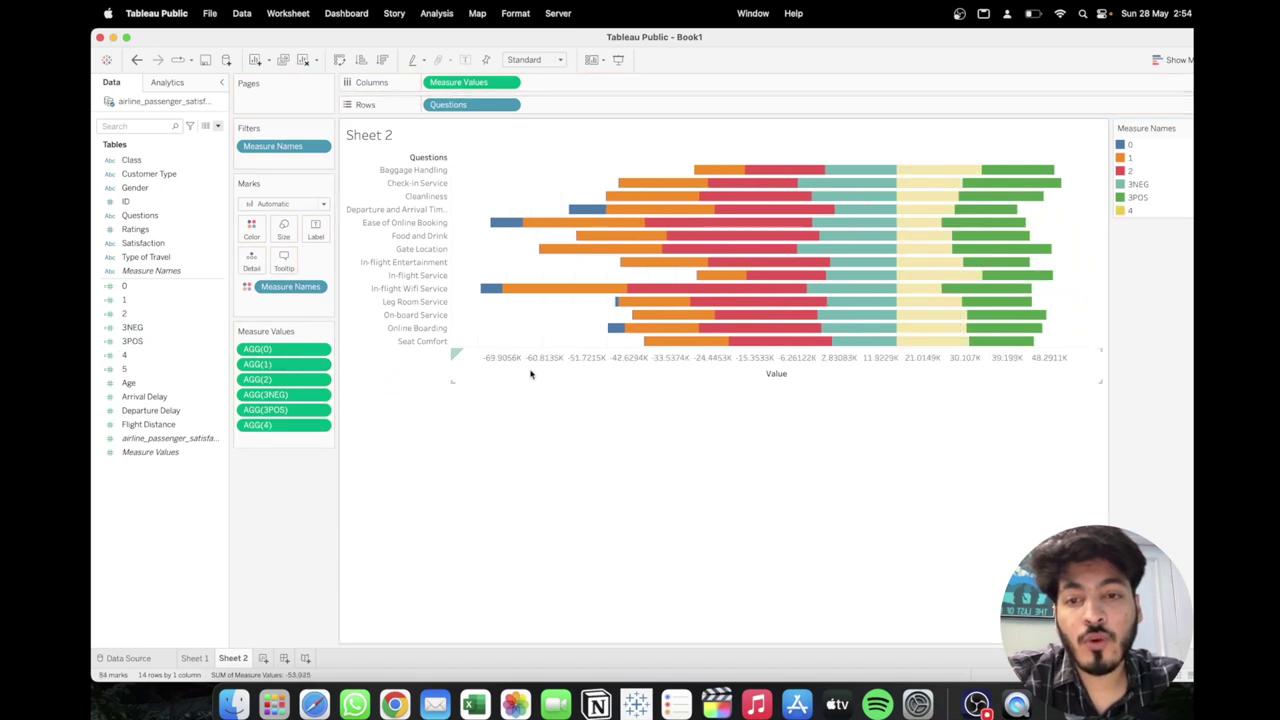
left_click_drag(130, 369, 577, 364)
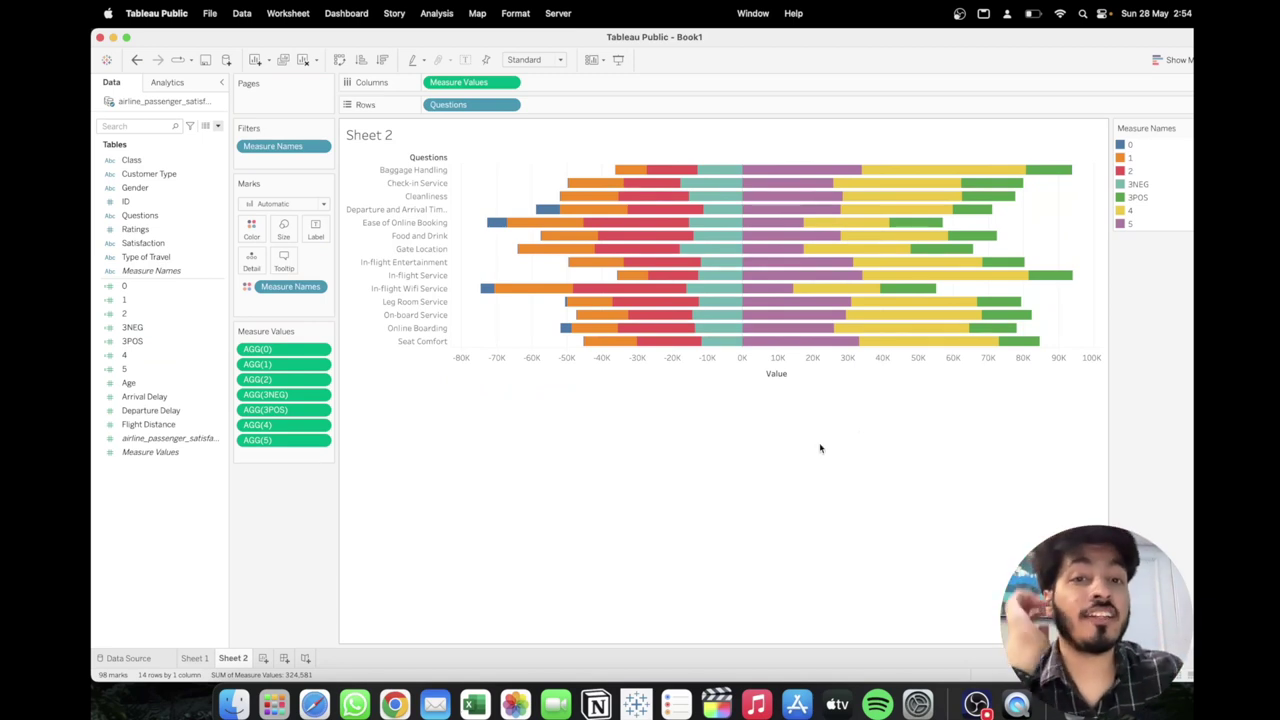
Highlight each Measure Names legend entry, 0 through 5, to check the segment order
left_click(1130, 146)
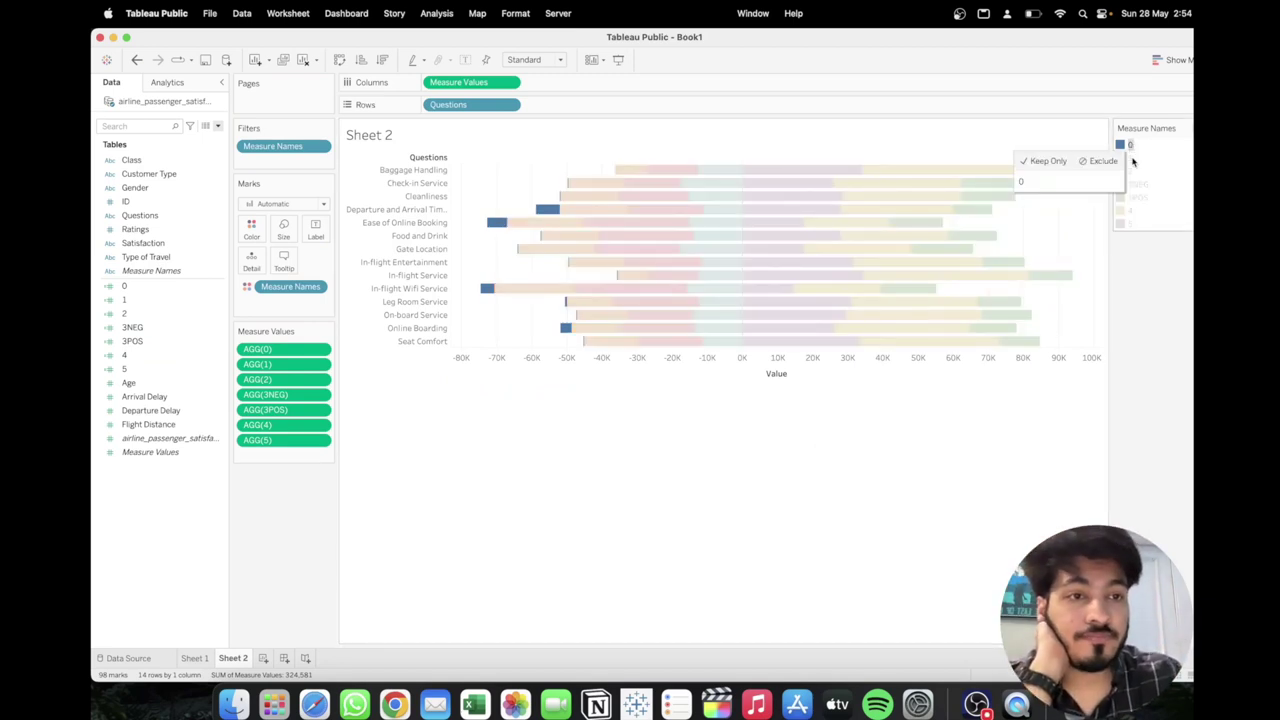
left_click(1133, 158)
left_click(1134, 171)
left_click(1135, 184)
left_click(1136, 197)
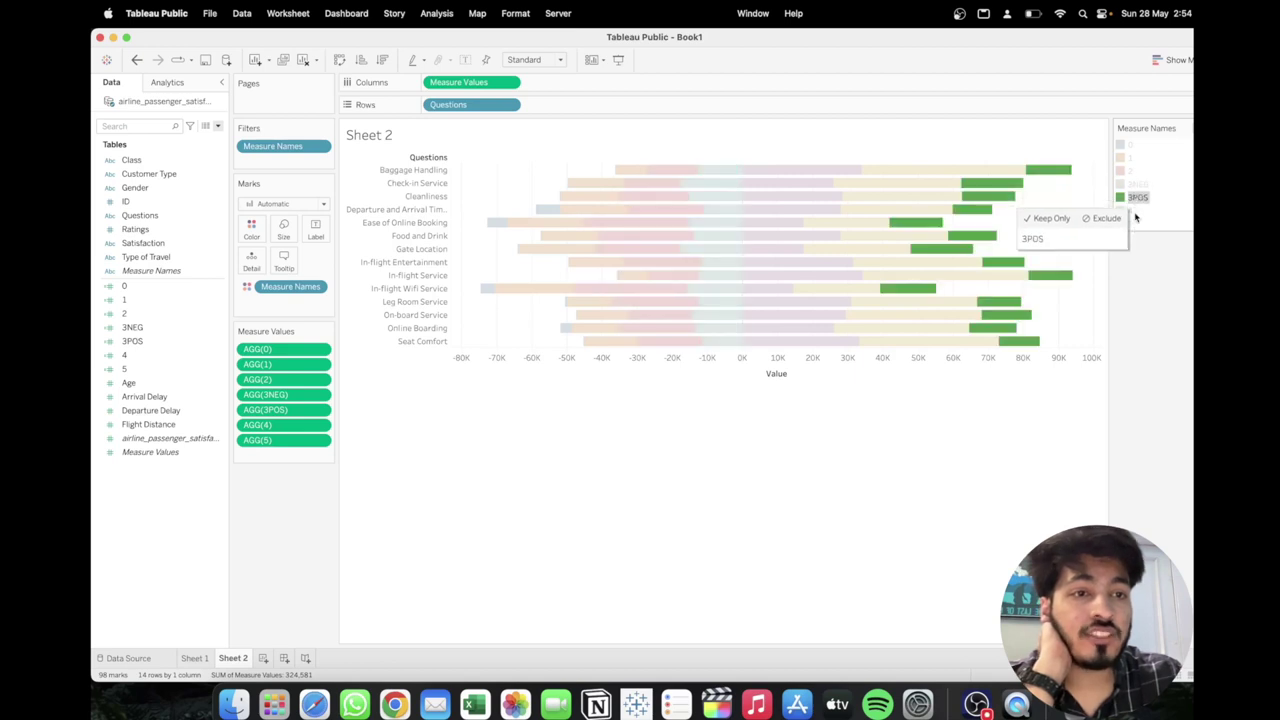
left_click(1136, 210)
left_click(1136, 223)
left_click(1131, 146)
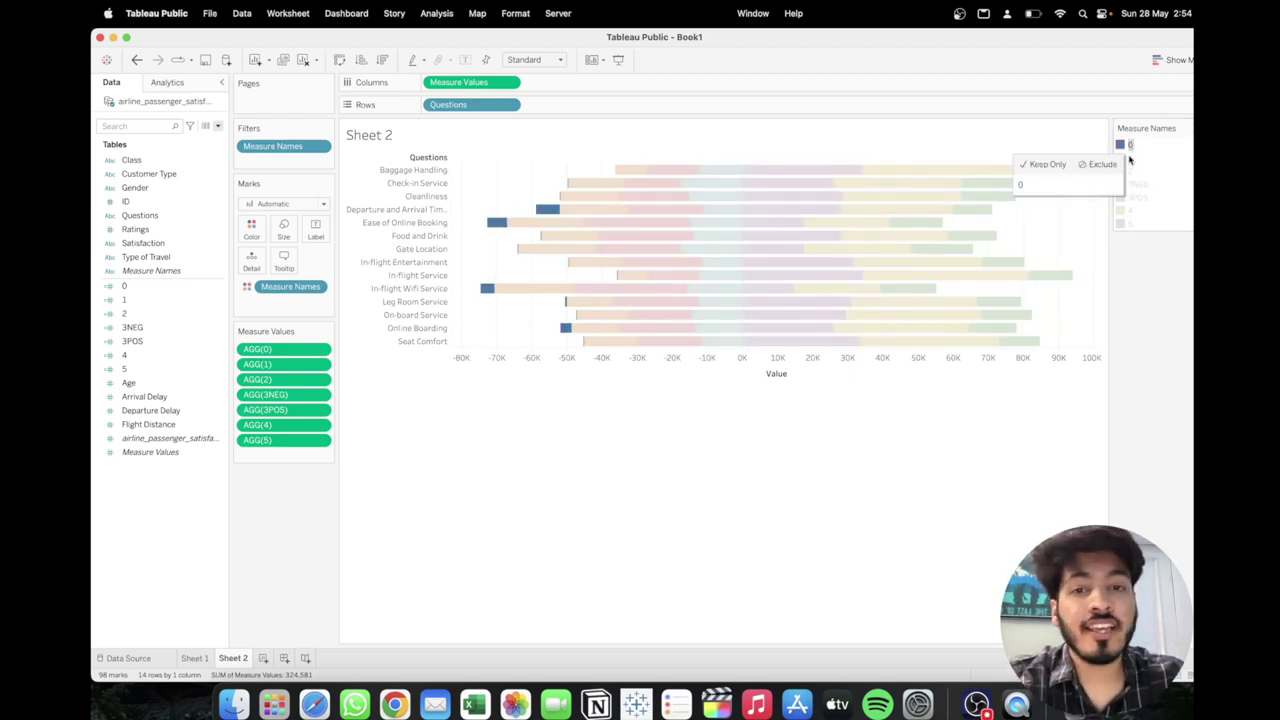
left_click(1127, 159)
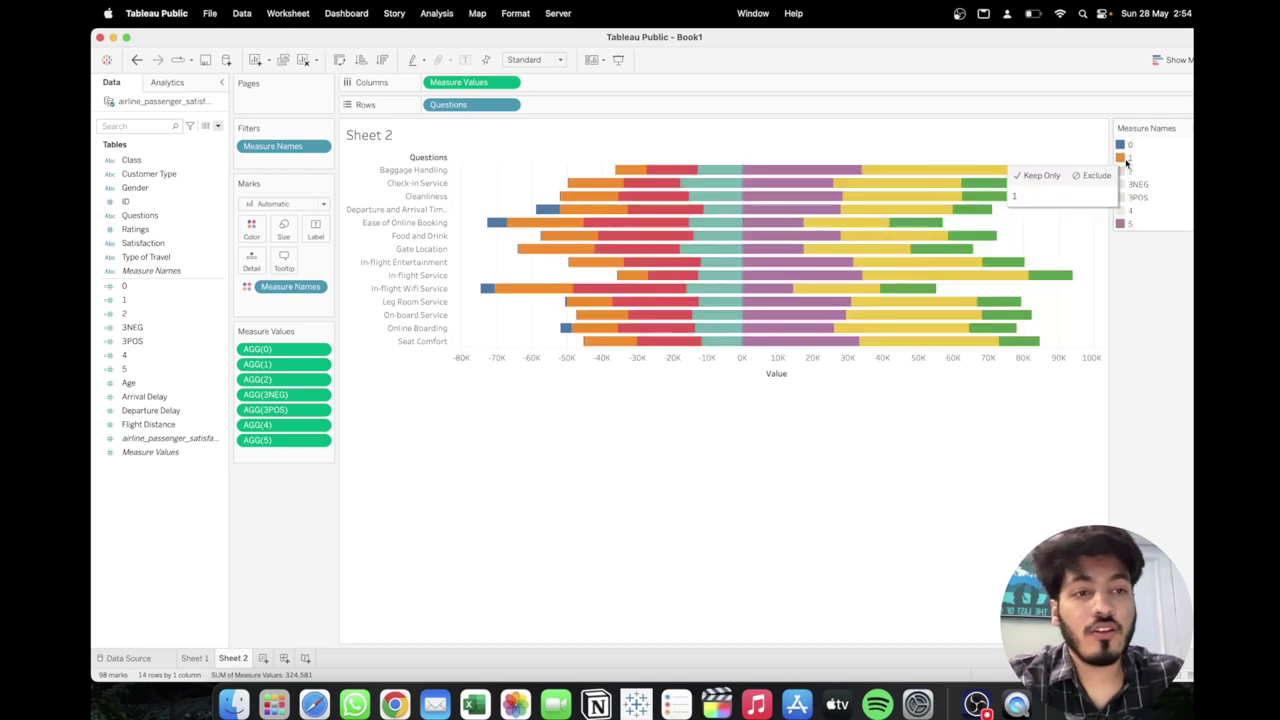
left_click(1127, 172)
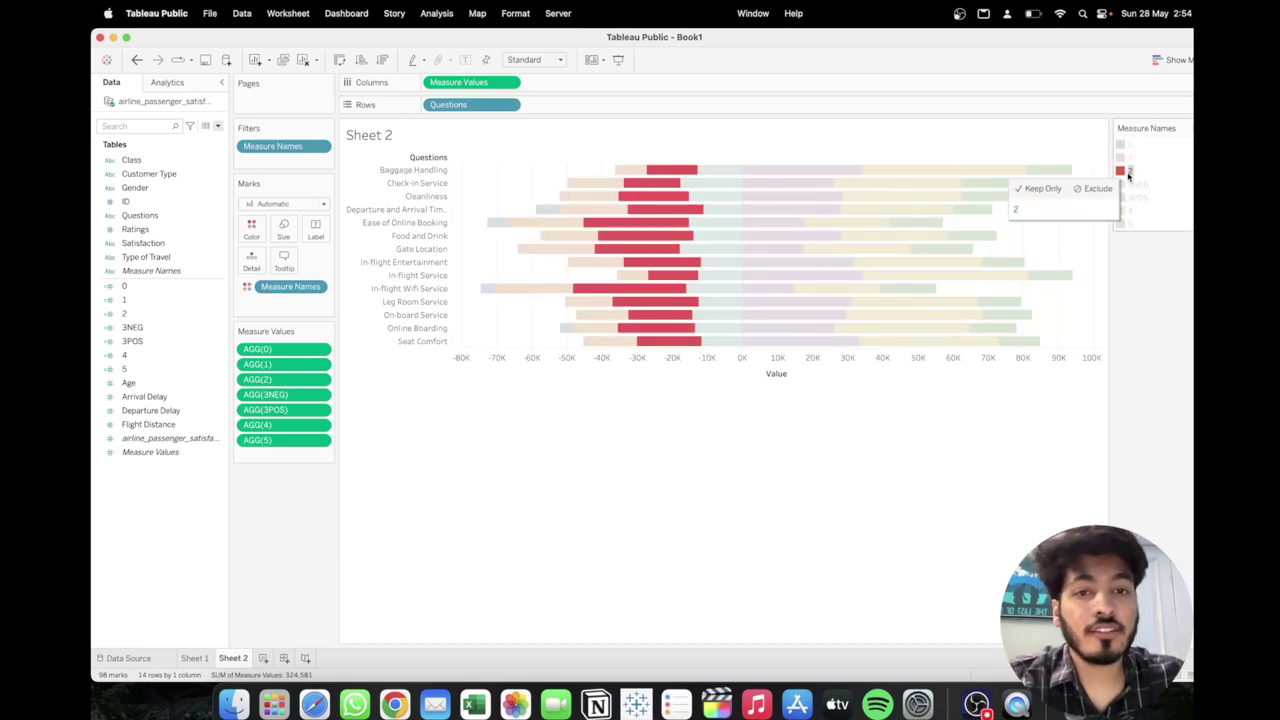
left_click(1134, 185)
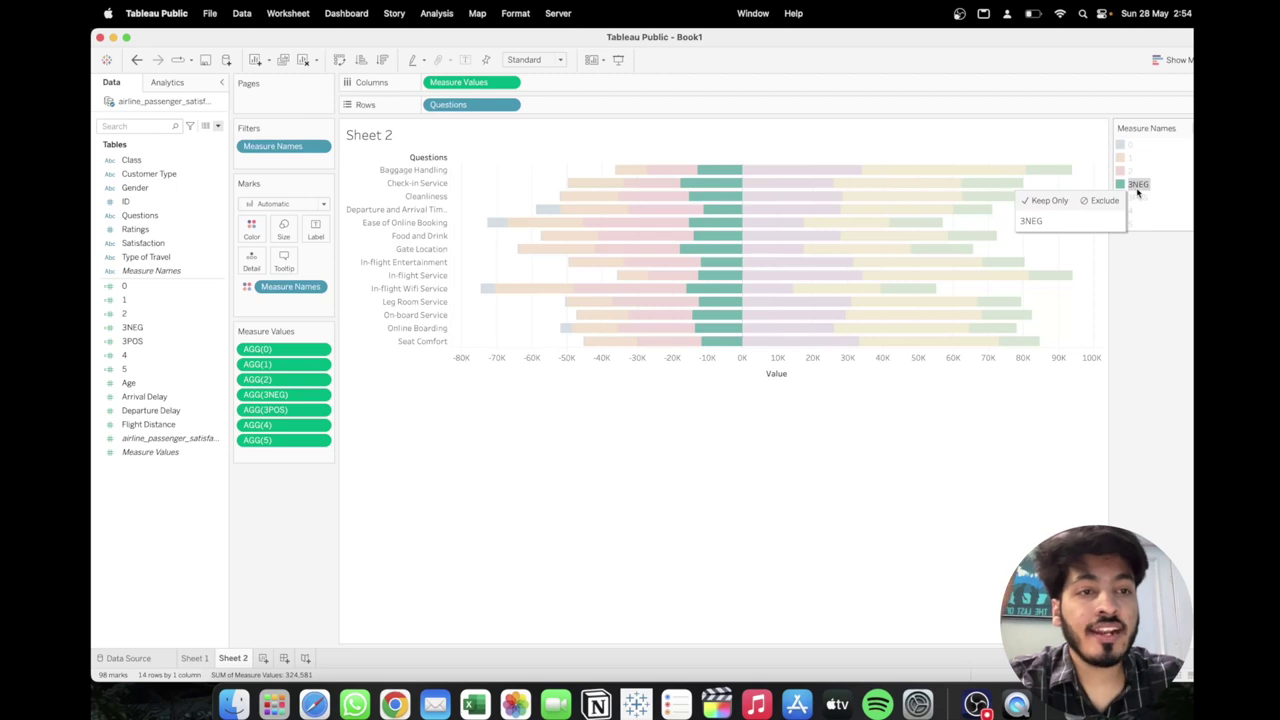
left_click(1138, 197)
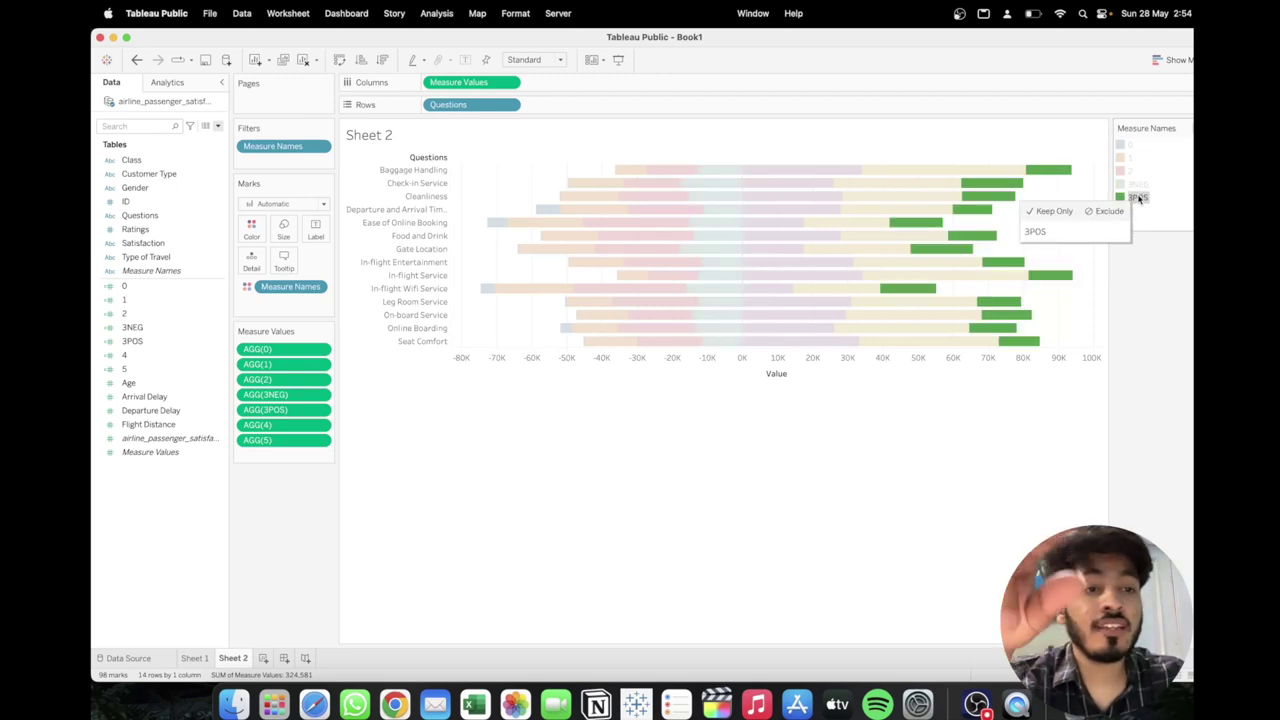
left_click(1138, 197)
Move 3POS in the legend so it starts at zero, with 4 then 5 after it
left_click(1138, 197)
left_click(1138, 197)
left_click(1138, 197)
left_click_drag(1136, 226, 1136, 226)
left_click(1130, 186)
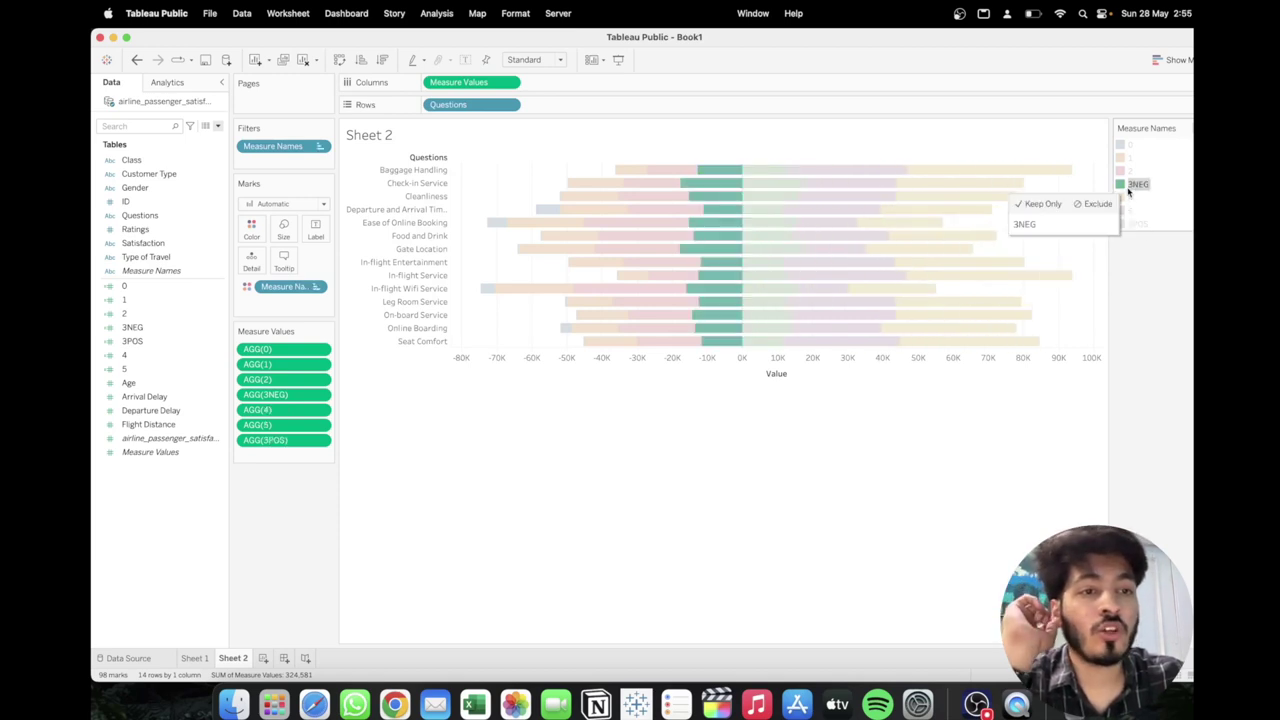
left_click(1137, 223)
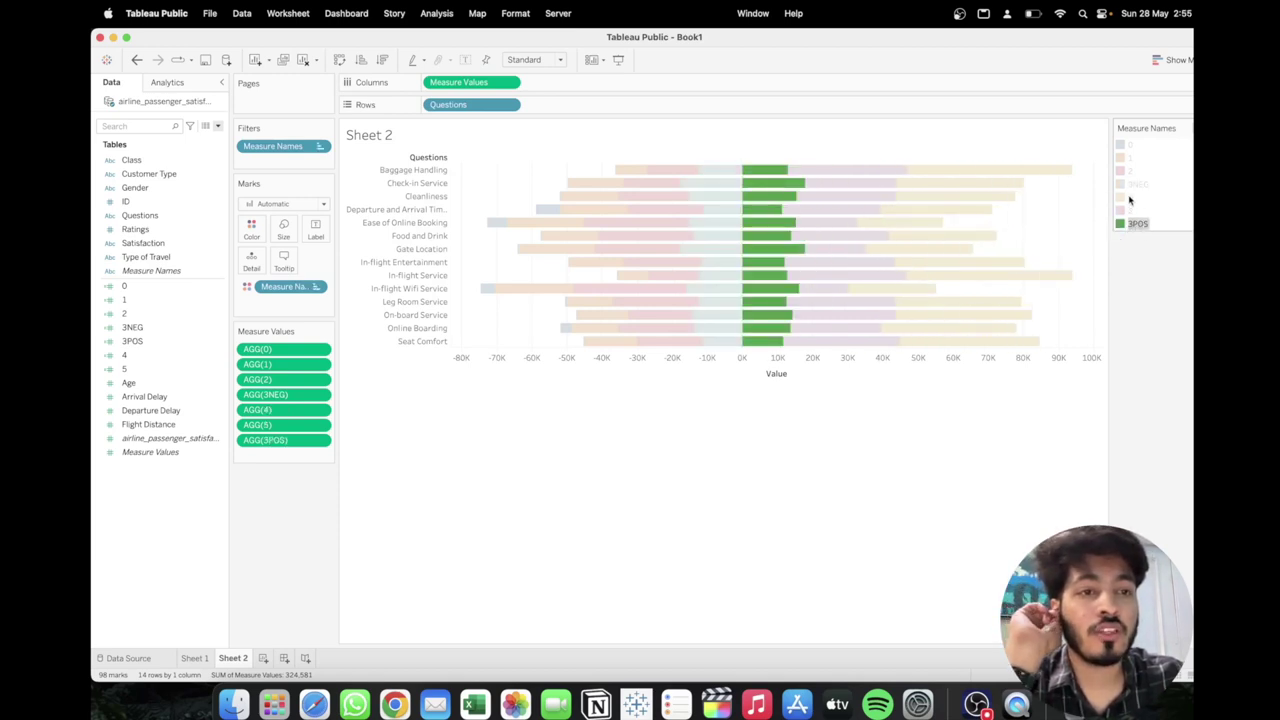
left_click(1125, 205)
left_click(1124, 207)
left_click(1128, 200)
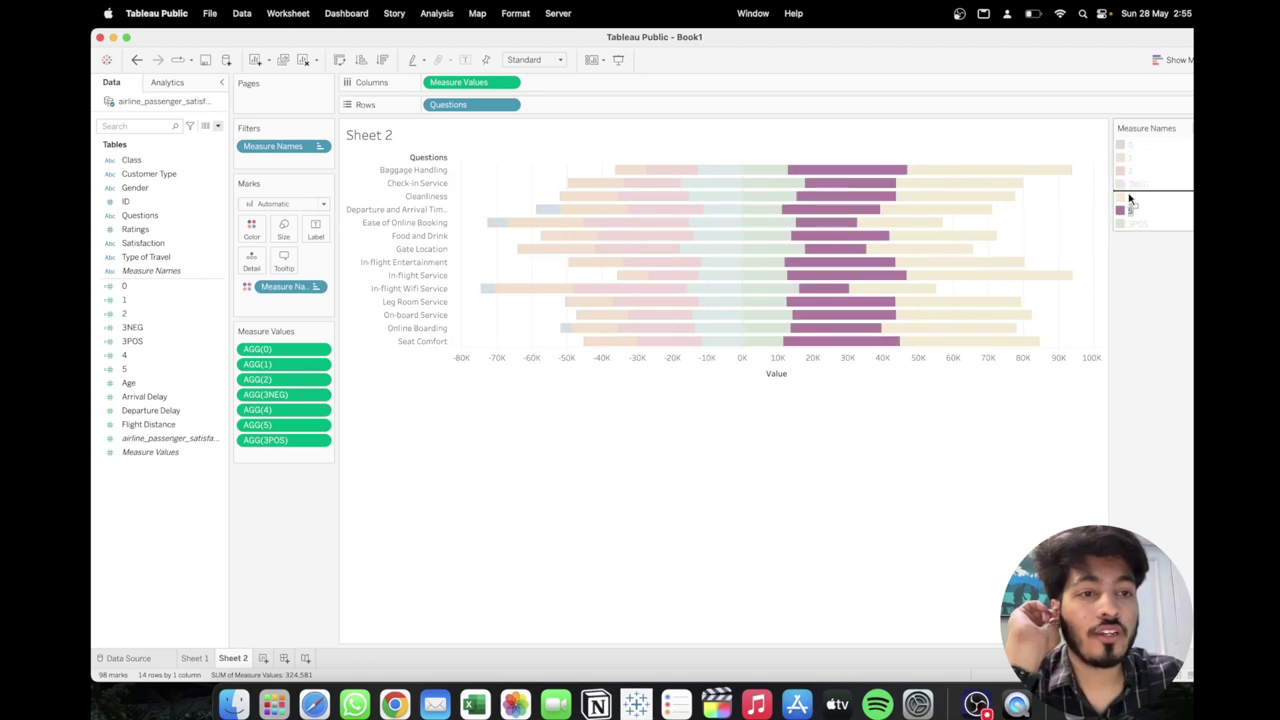
left_click(1129, 210)
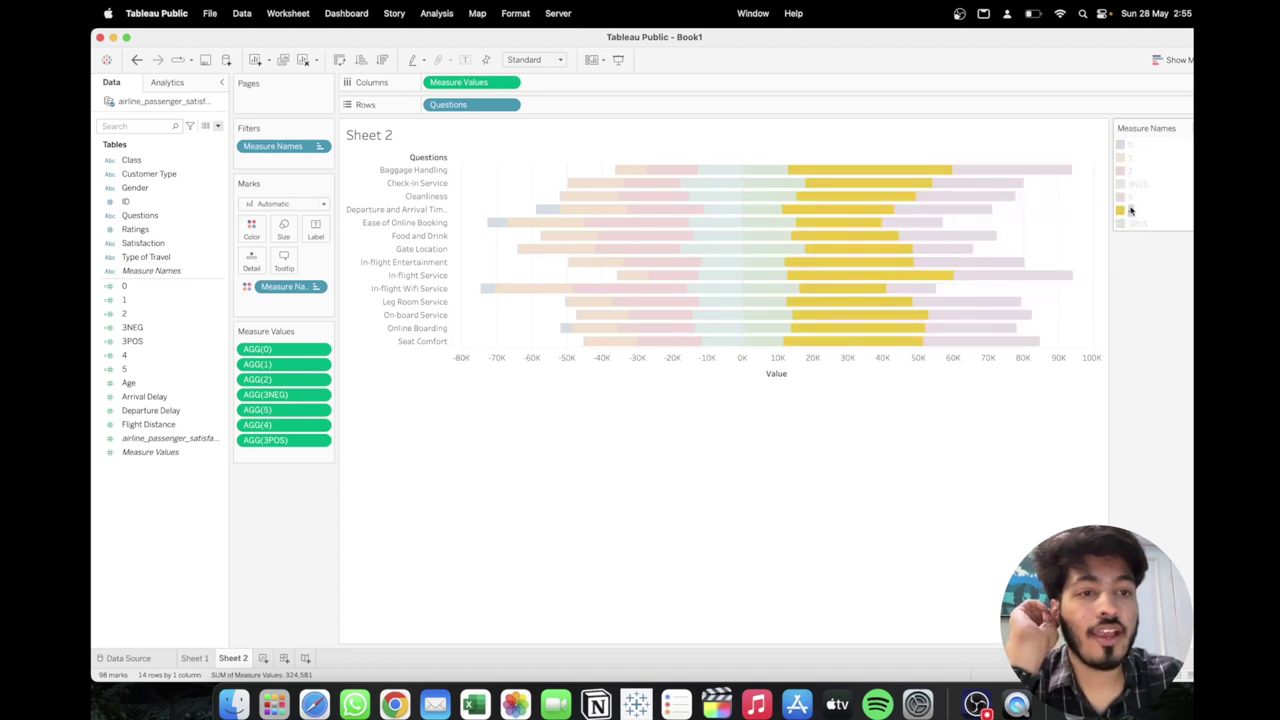
left_click(1130, 202)
left_click(1140, 233)
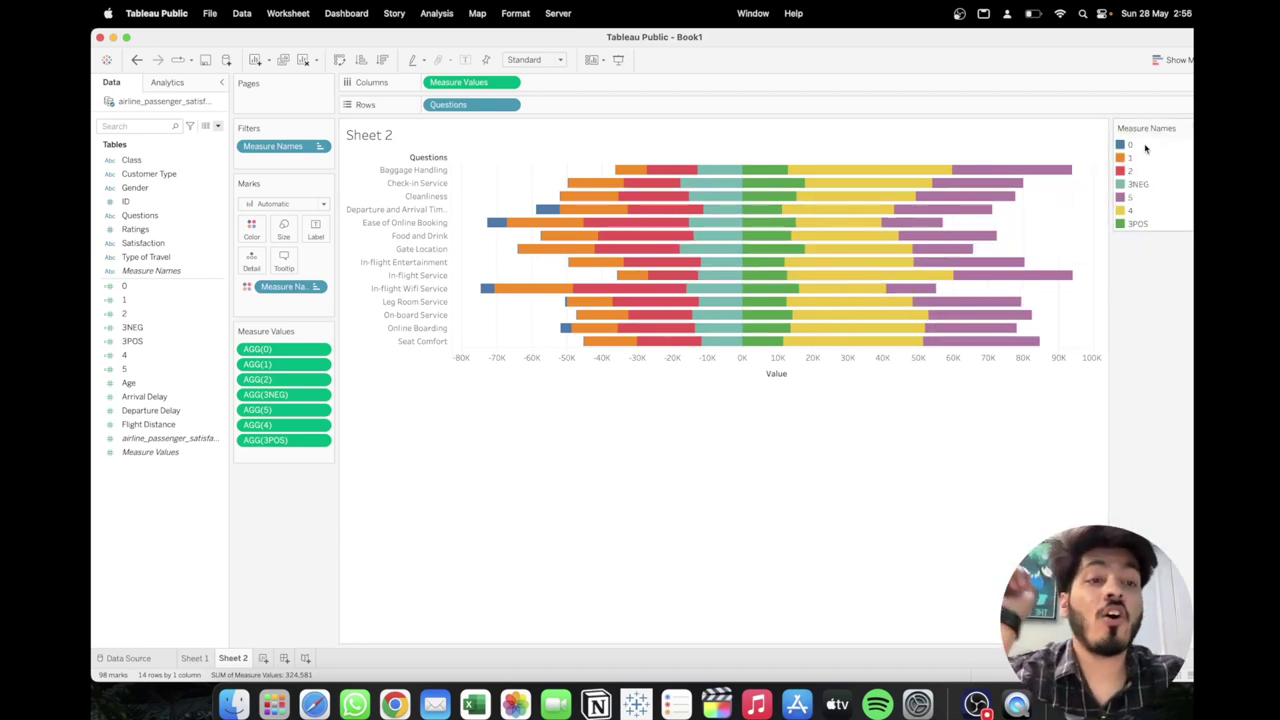
left_click(1183, 140)
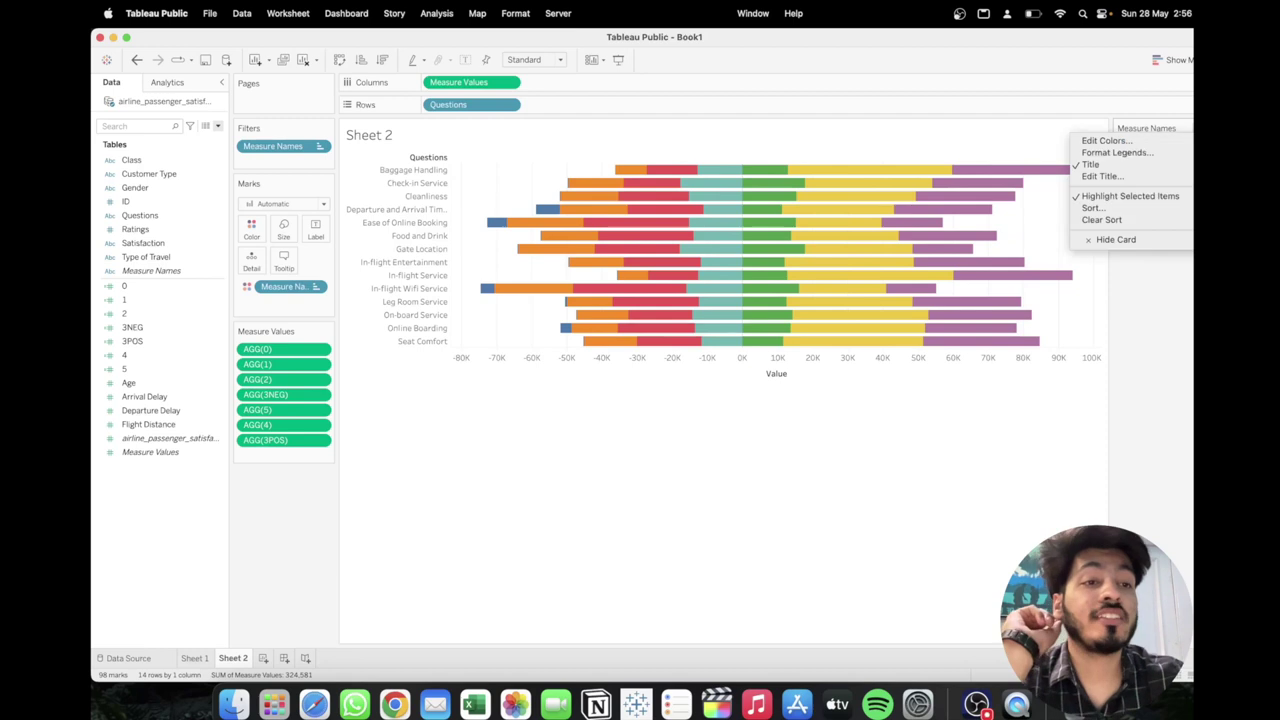
Choose the Likert palette for Measure Names, giving rating 1 dark orange and rating 2 light orange
left_click(1155, 141)
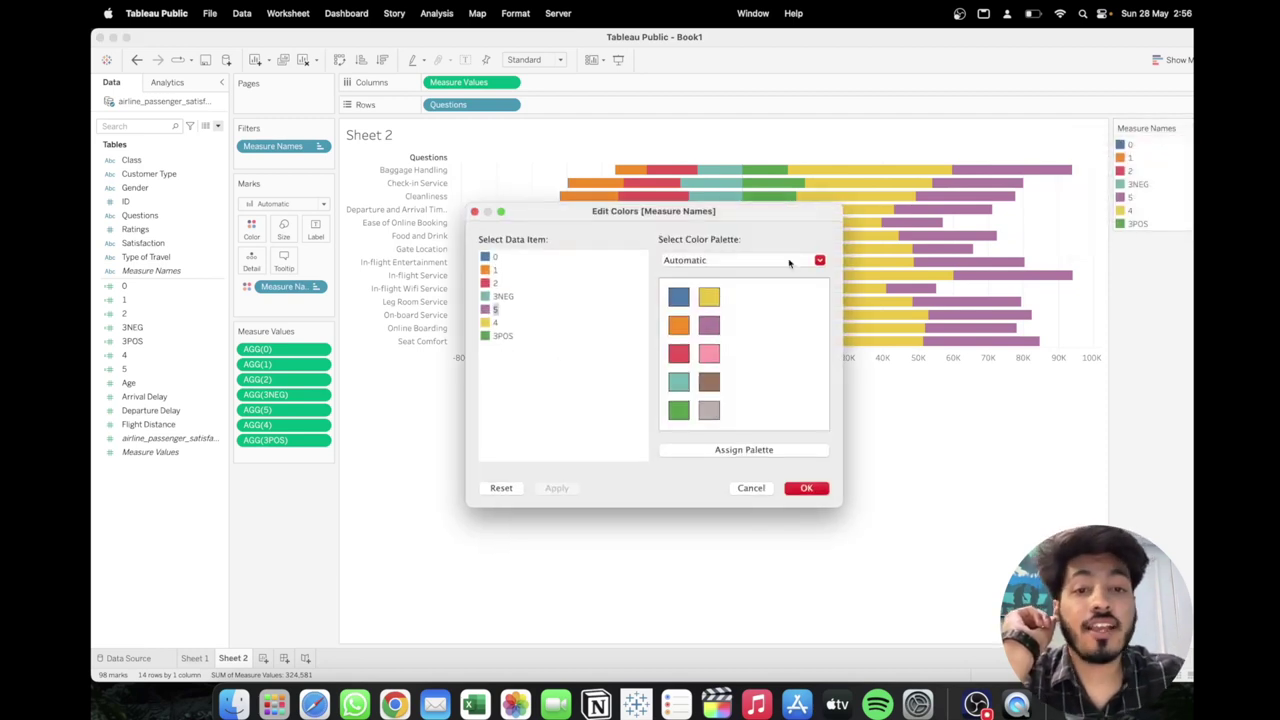
left_click(791, 262)
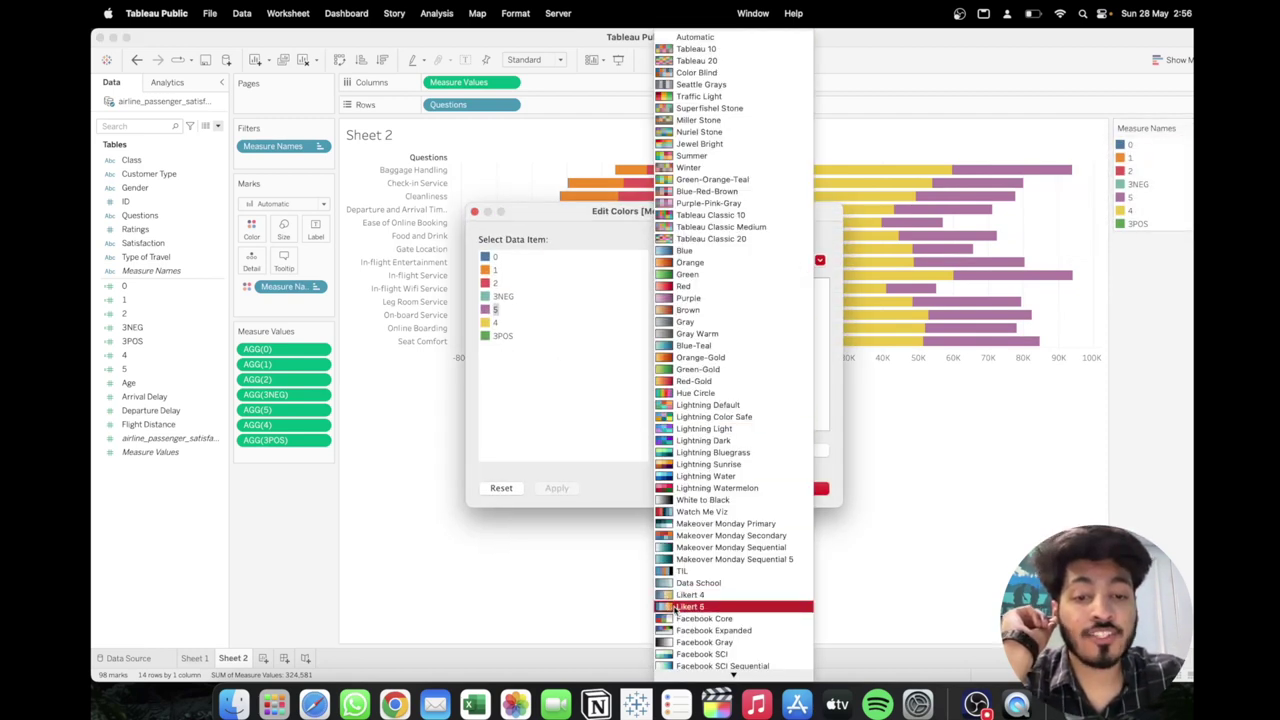
left_click(755, 606)
left_click(490, 270)
left_click(679, 410)
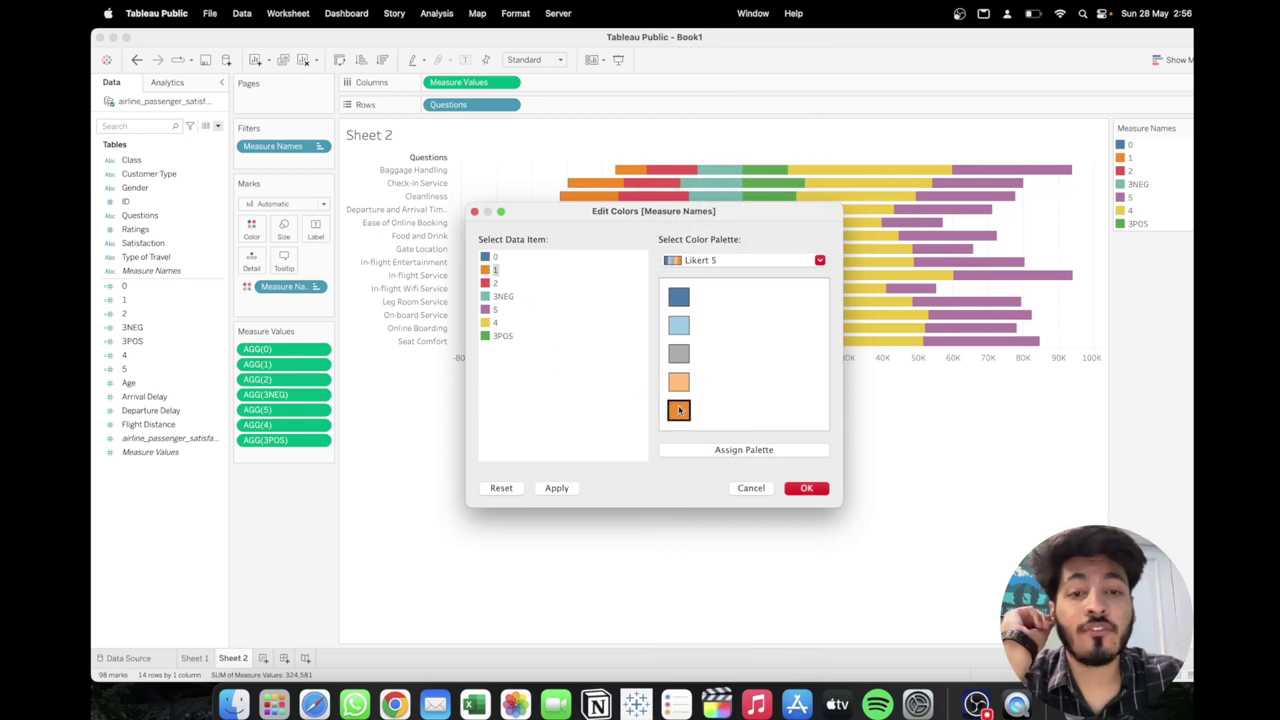
left_click(490, 283)
left_click(676, 381)
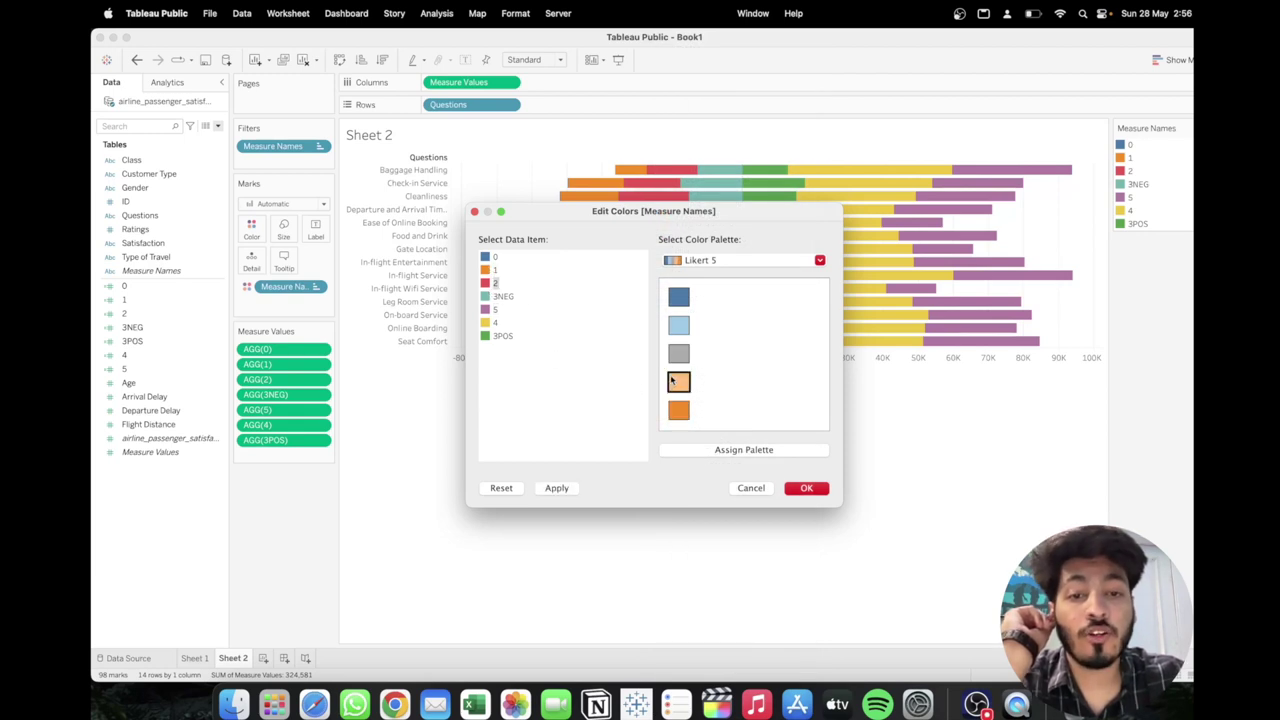
Give 3NEG and 3POS grey, rating 4 light blue, rating 5 dark blue, and confirm
left_click(495, 296)
left_click(679, 354)
left_click(503, 336)
left_click(679, 354)
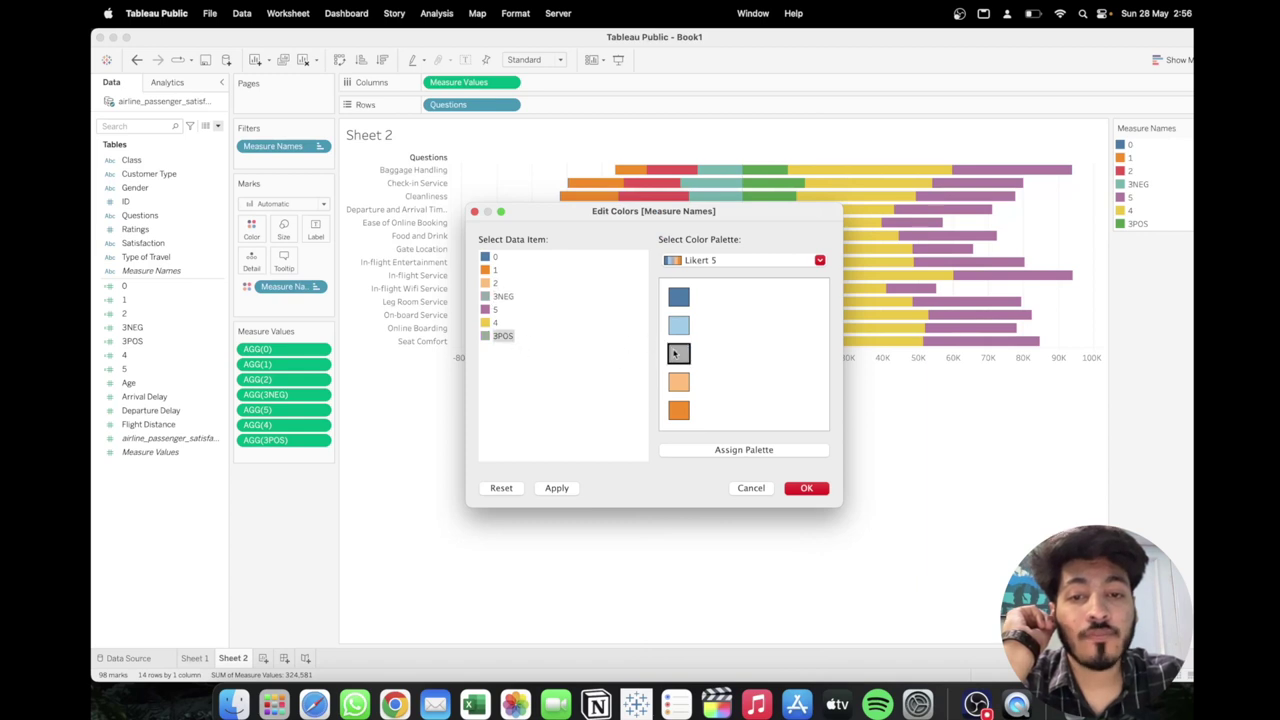
left_click(495, 322)
left_click(679, 326)
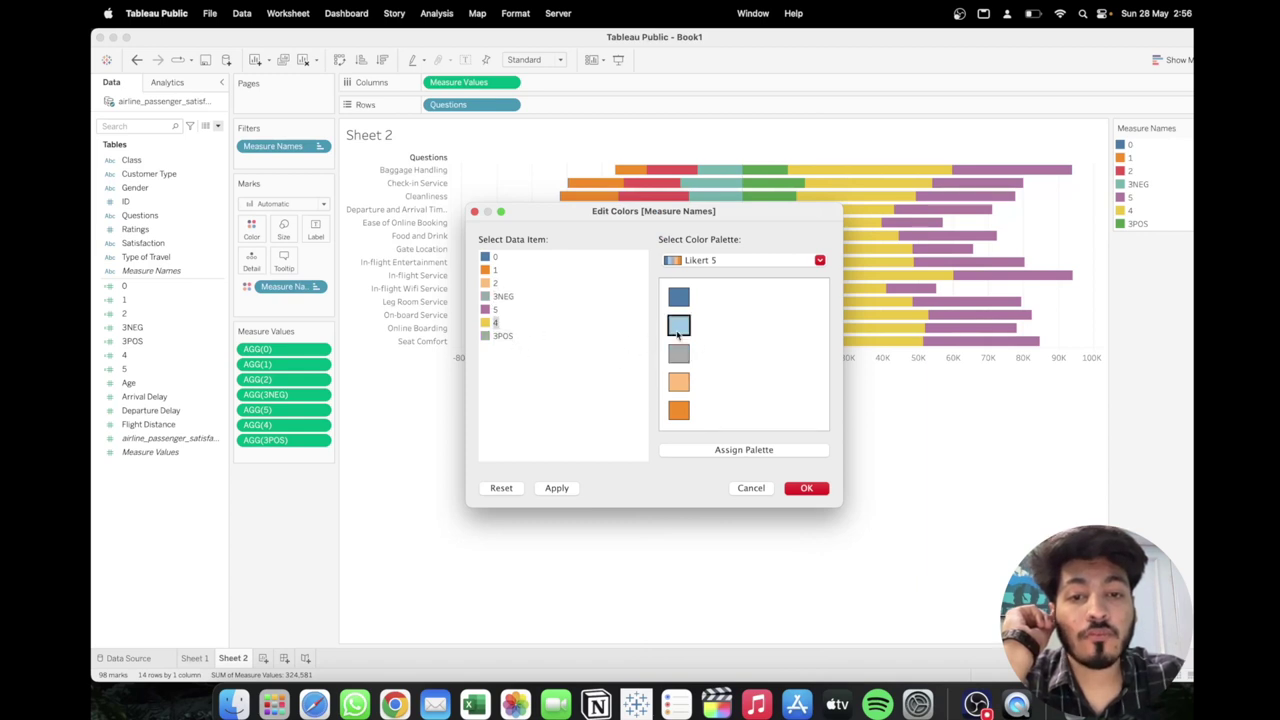
left_click(494, 310)
left_click(679, 297)
left_click(489, 257)
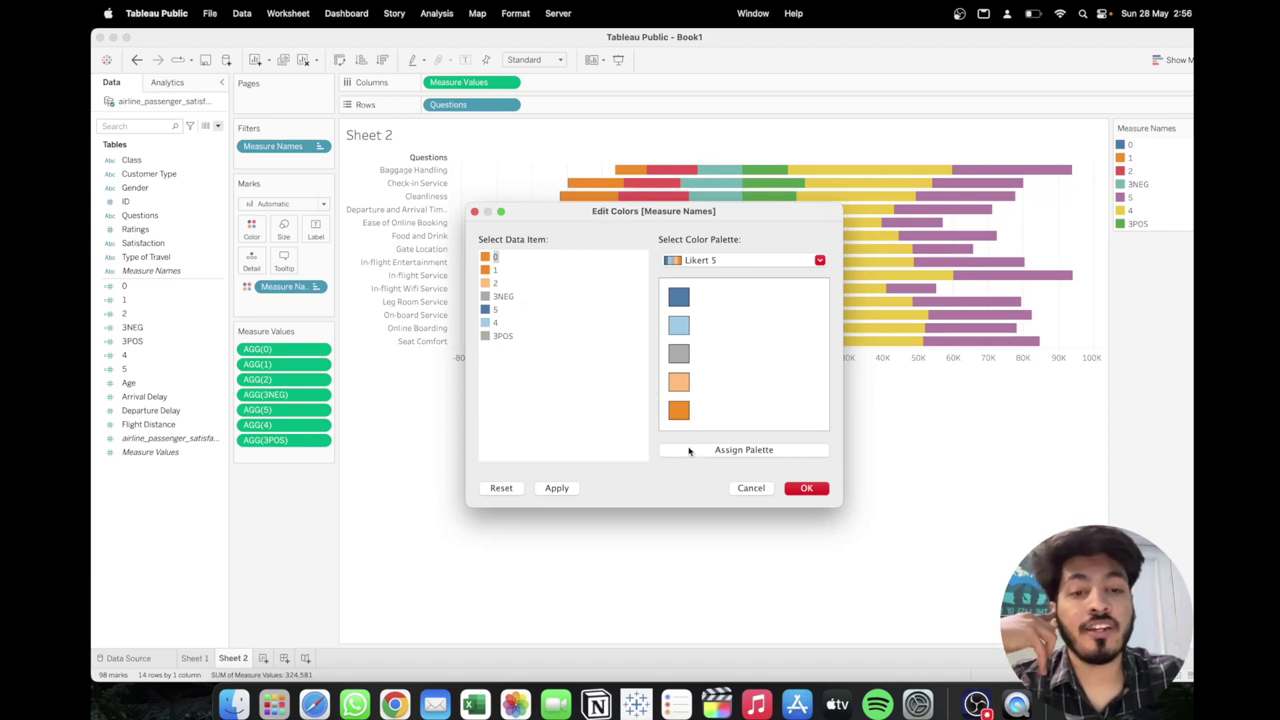
left_click(807, 488)
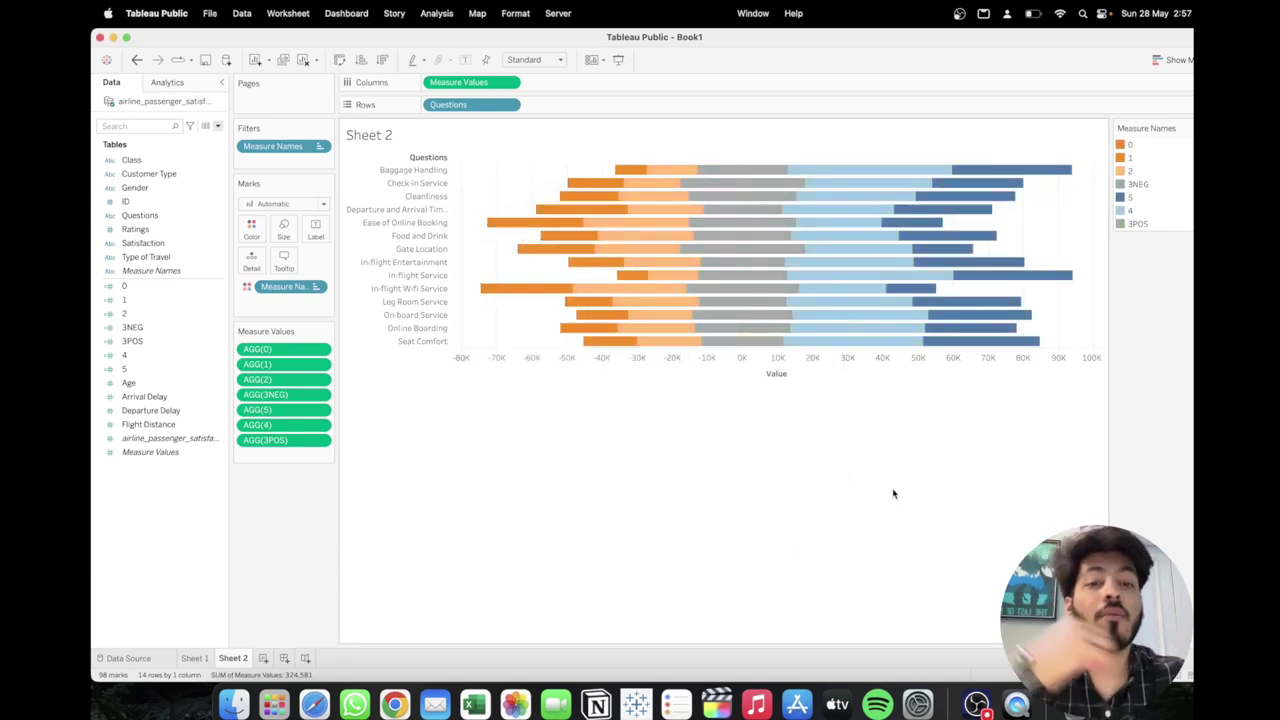
Change the view fit from Standard to Entire View, then bring up the Notion reference page
left_click(548, 60)
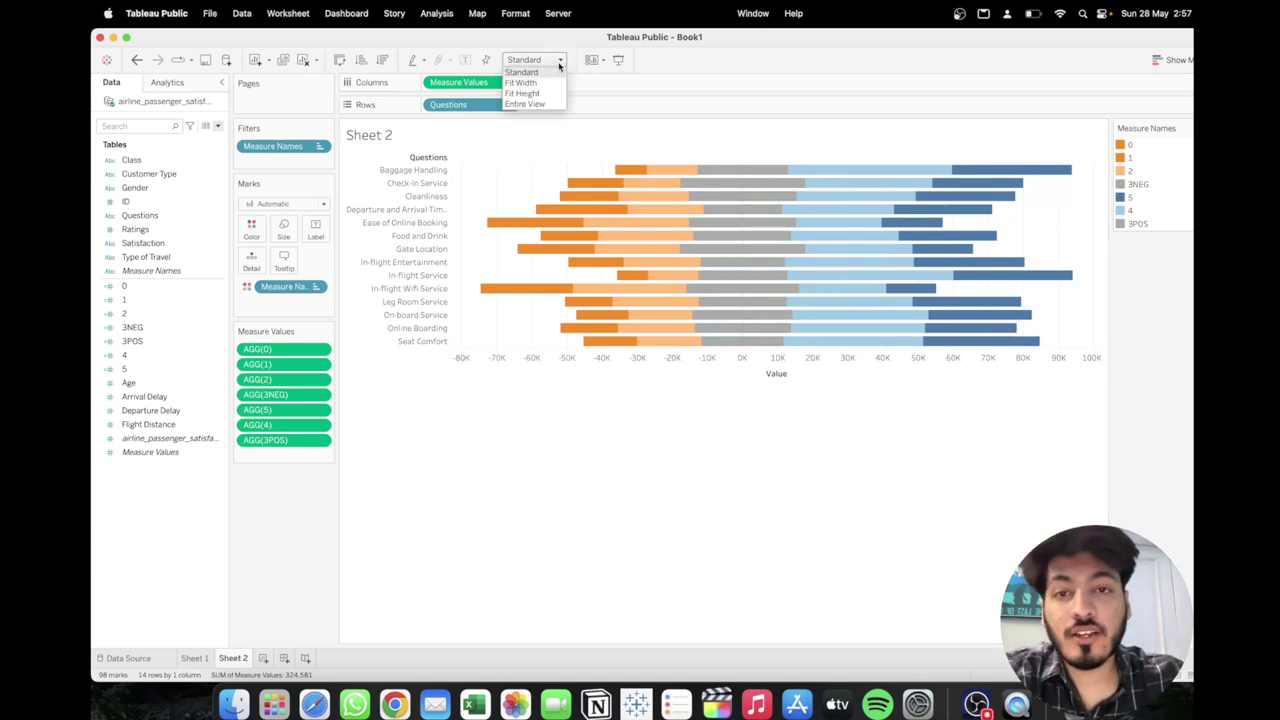
left_click(543, 104)
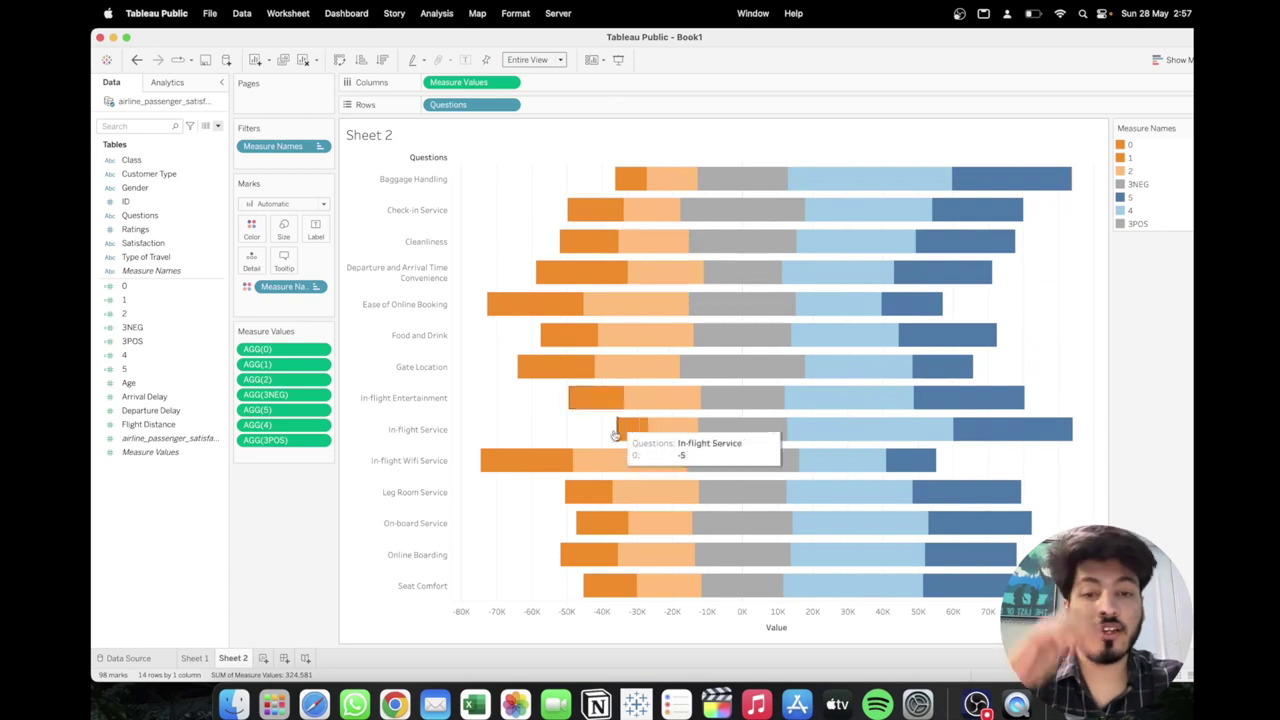
left_click(596, 705)
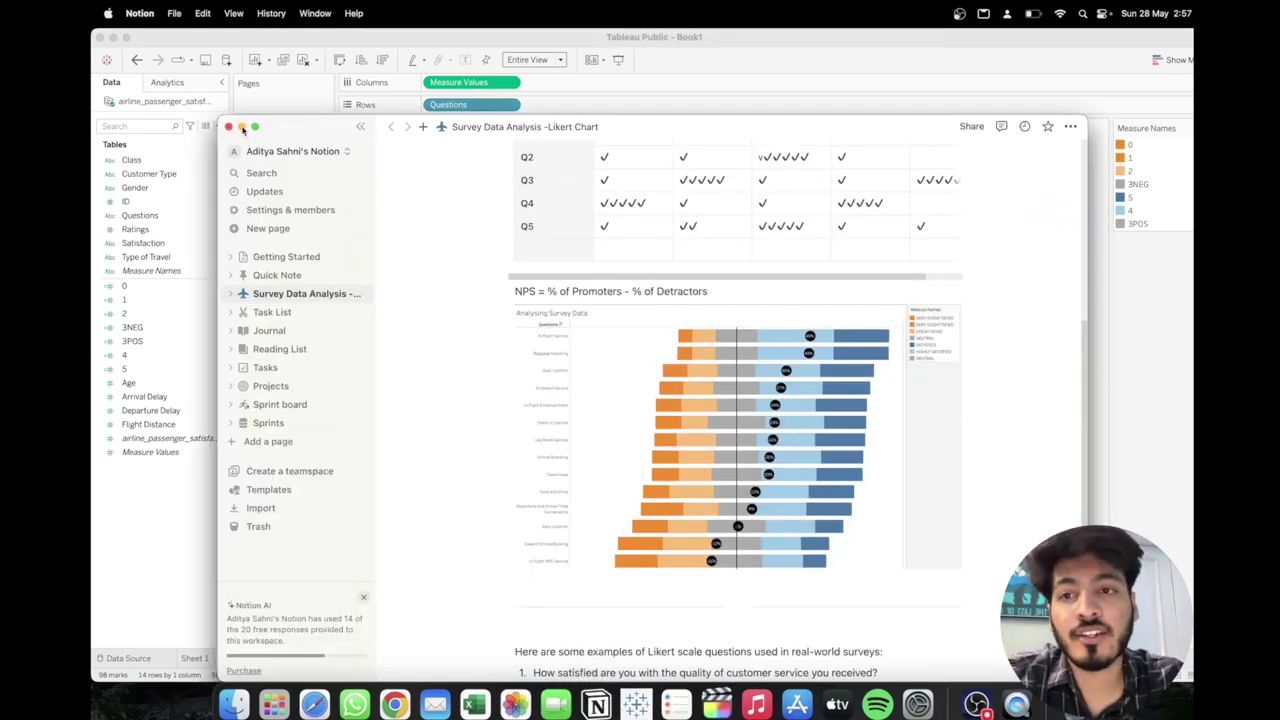
Minimize the Notion window to get back to the Tableau Likert chart
left_click(242, 128)
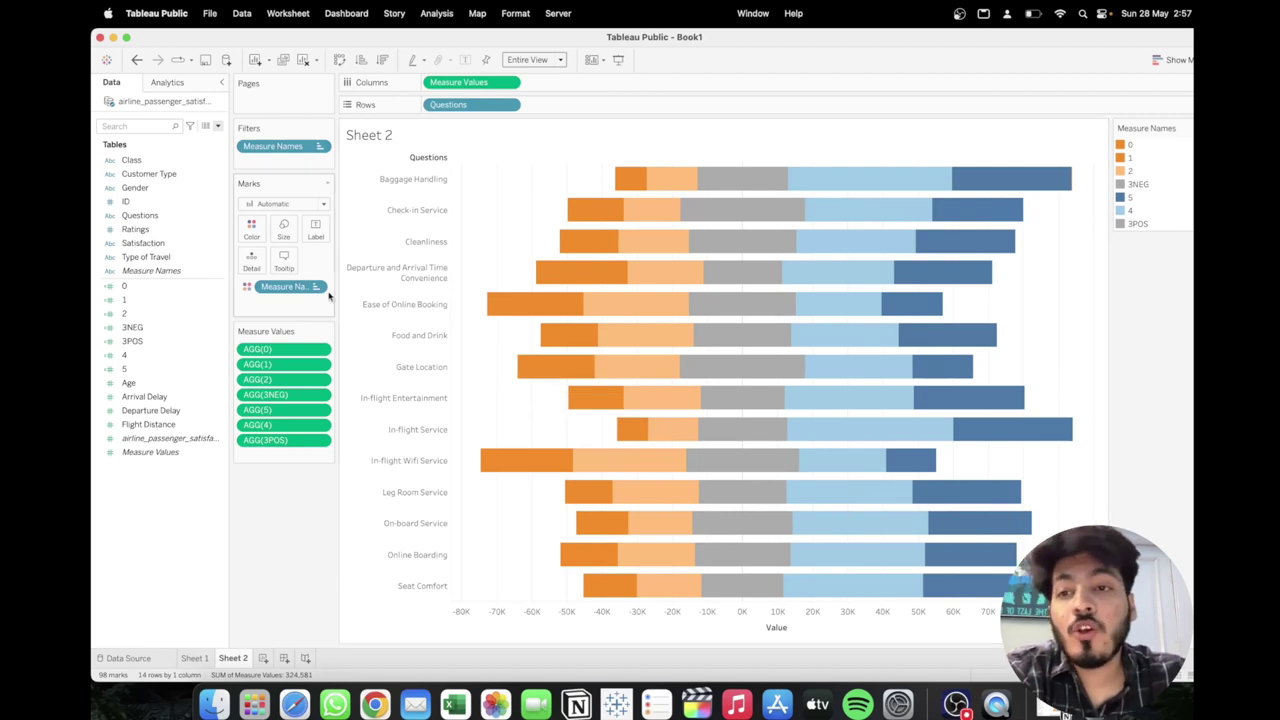
Create a calculated field NPS with the comment '// %PROMOTERS - %DETRACTORS'
left_click(217, 126)
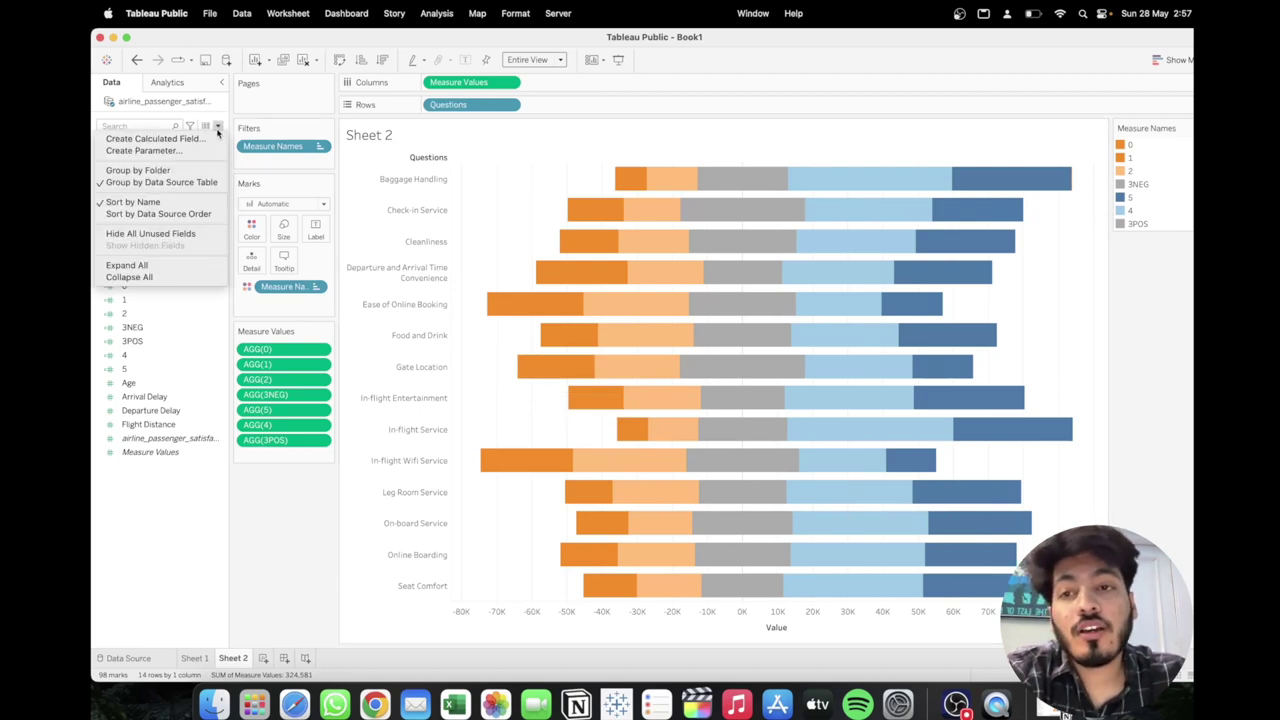
left_click(160, 138)
type("NPS")
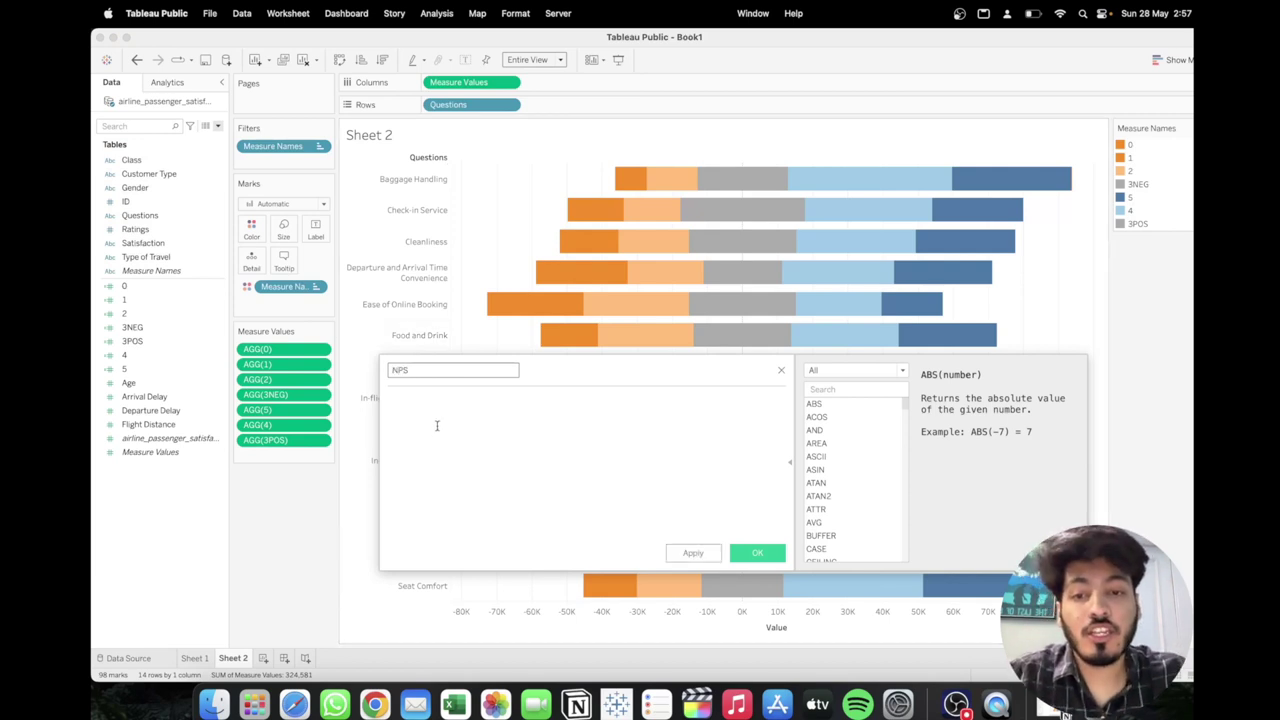
left_click(438, 421)
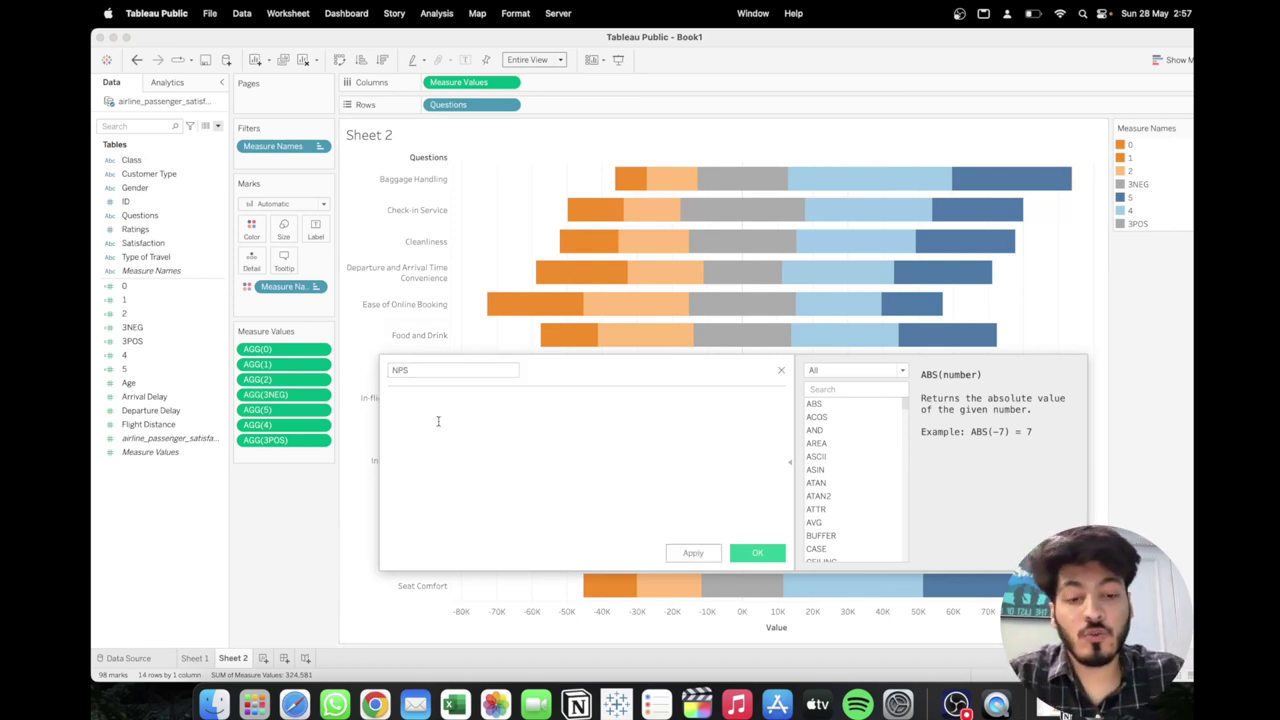
type("// PROMOTERS -")
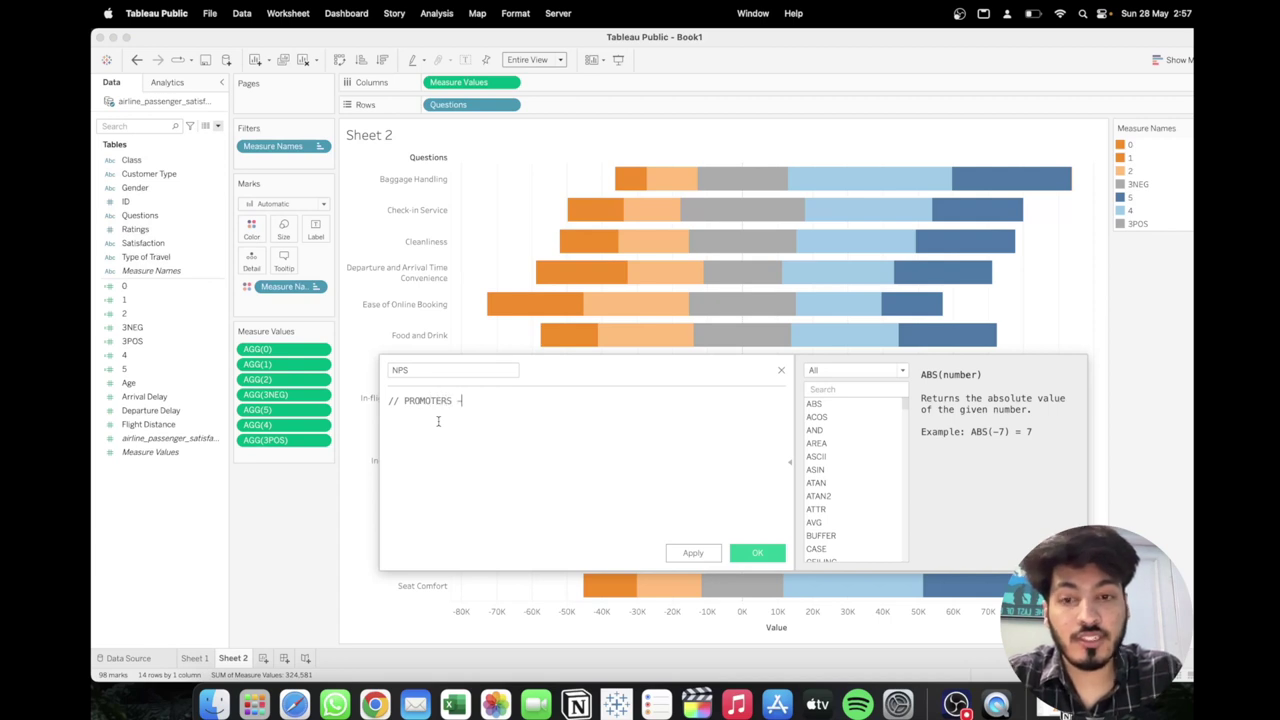
type(" DETRACTORS")
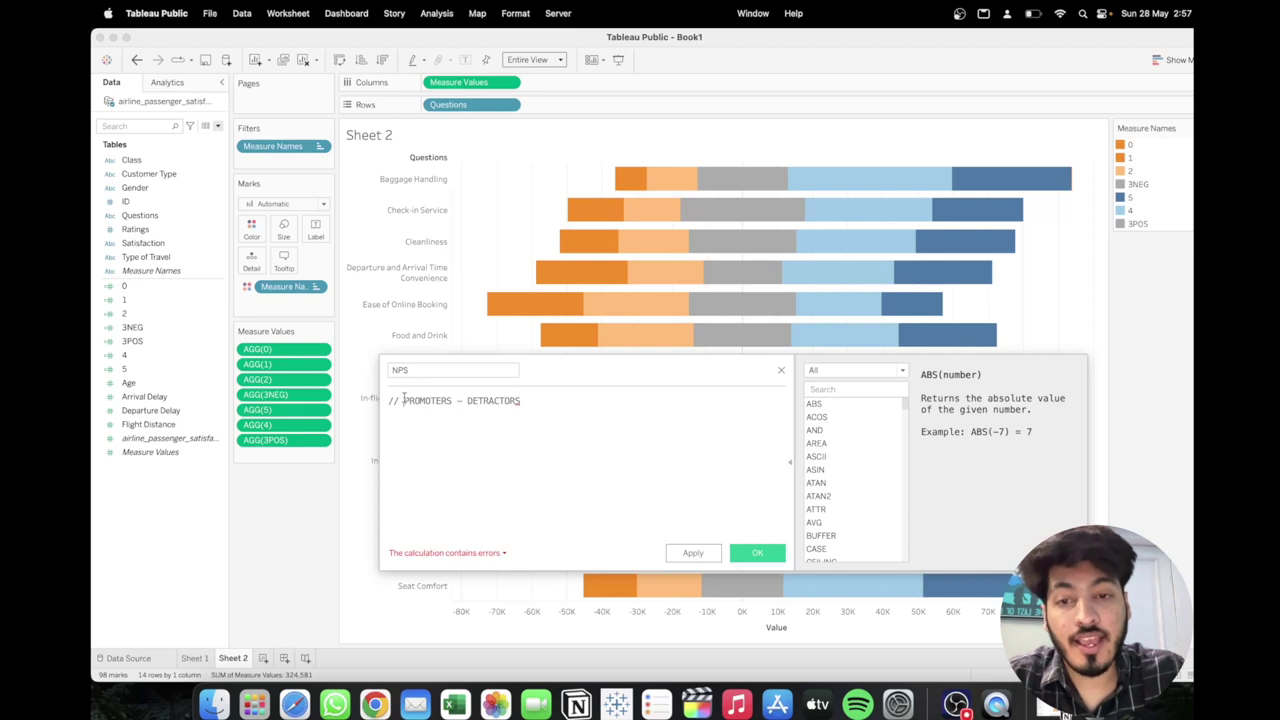
left_click(406, 400)
type("%")
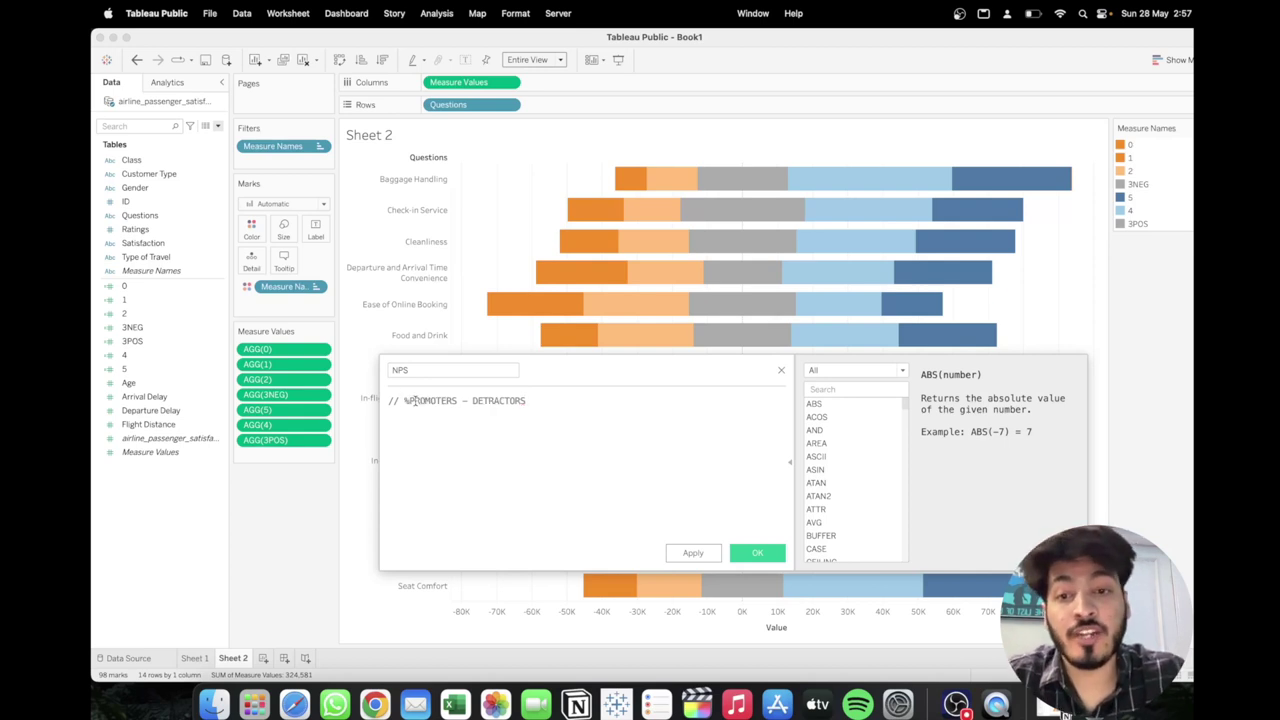
left_click(474, 402)
type("%")
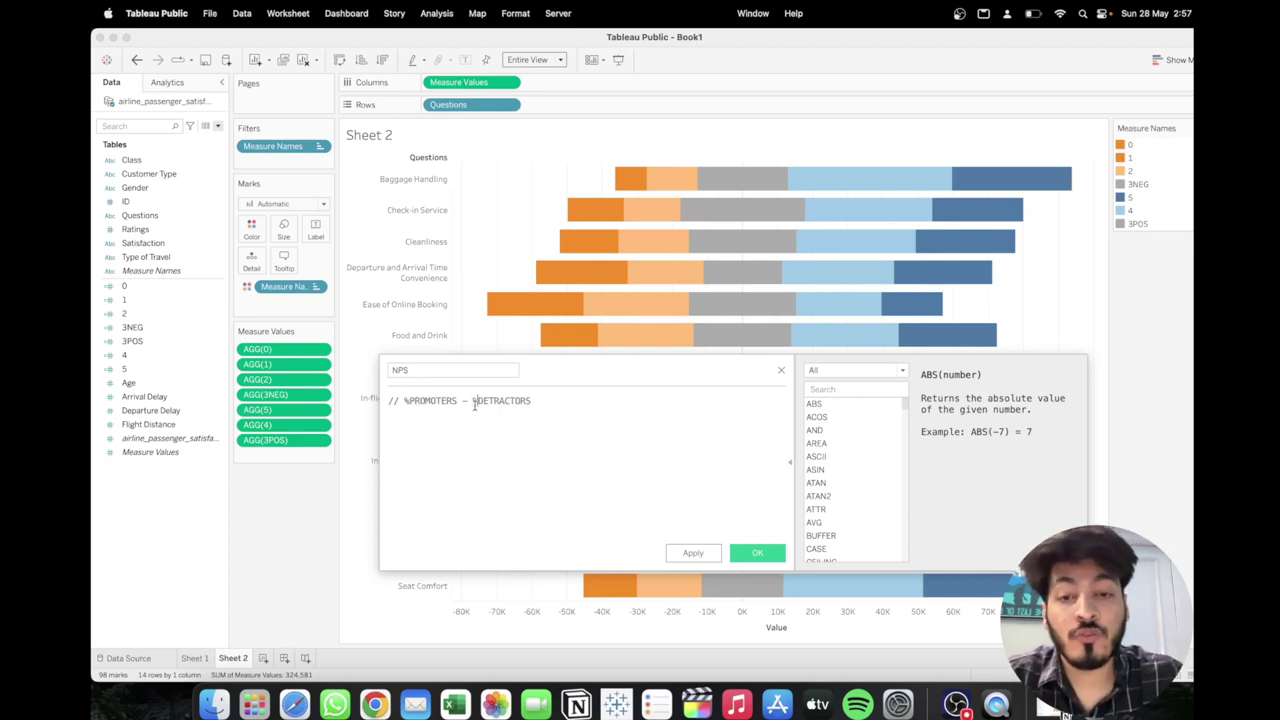
left_click(576, 404)
key("Return")
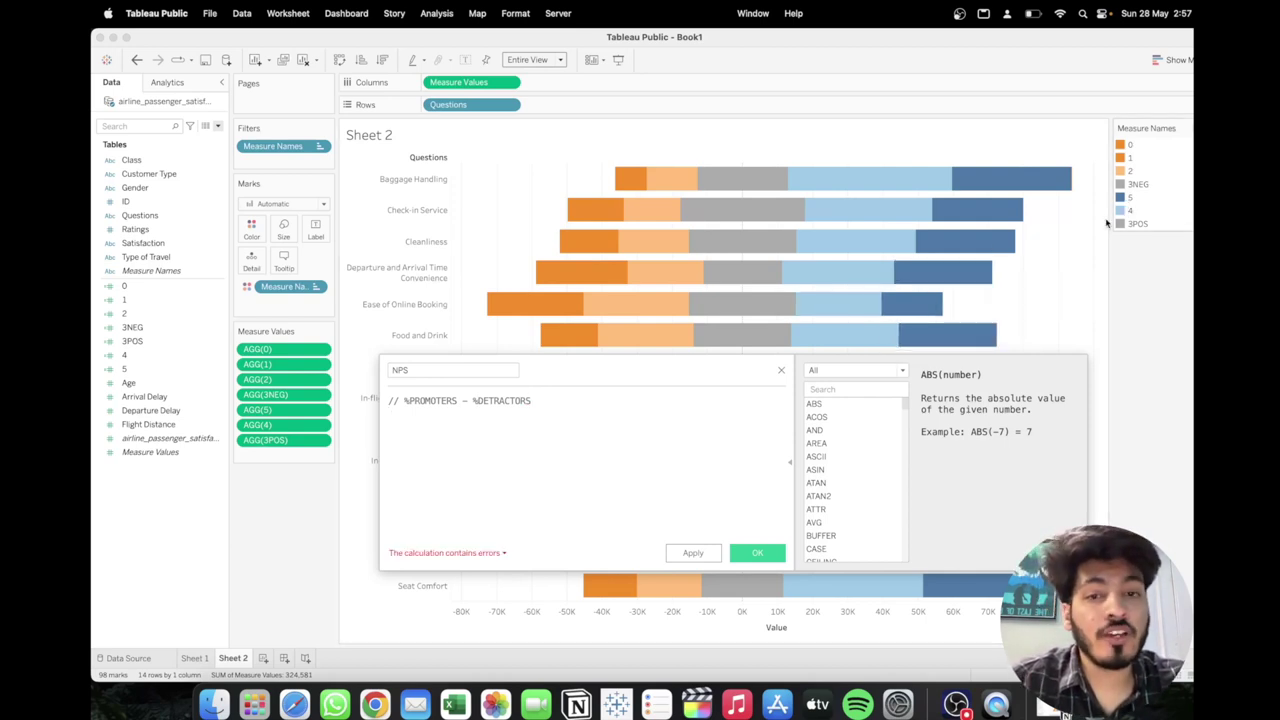
Write the promoter share ([4]+[5])/COUNTD(ID) below the comment
left_click_drag(172, 364, 444, 433)
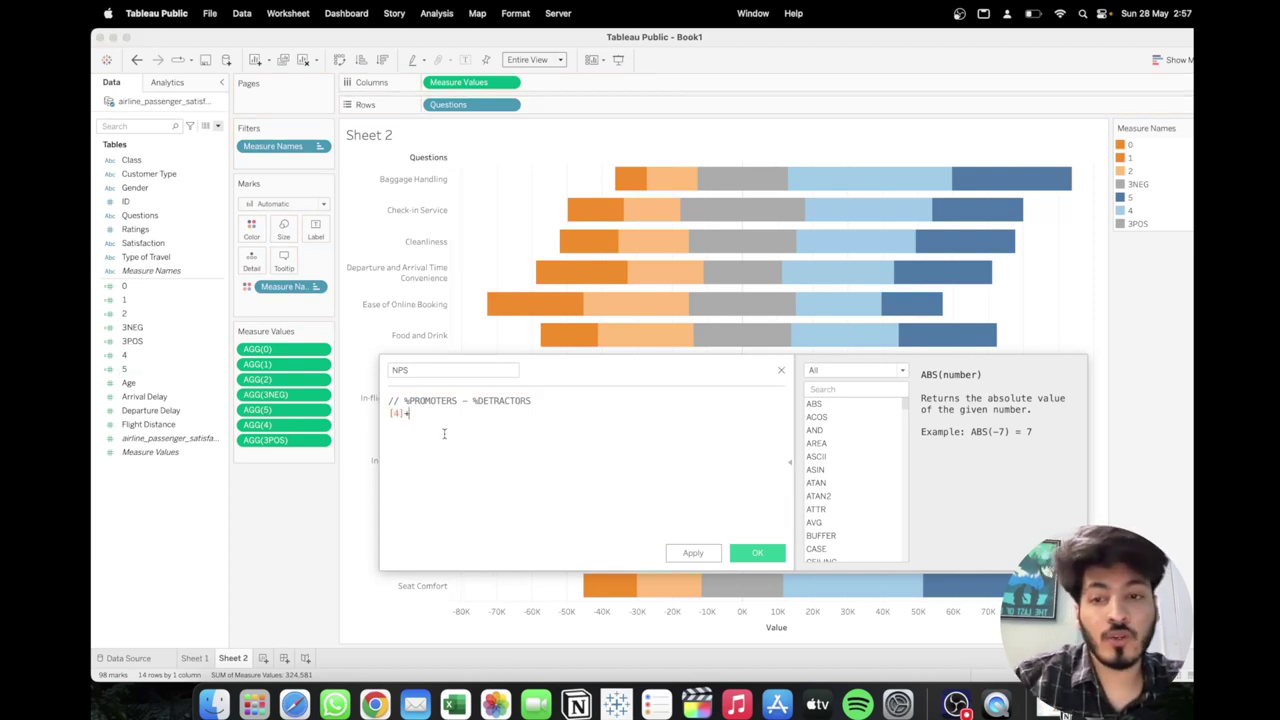
left_click_drag(160, 369, 436, 431)
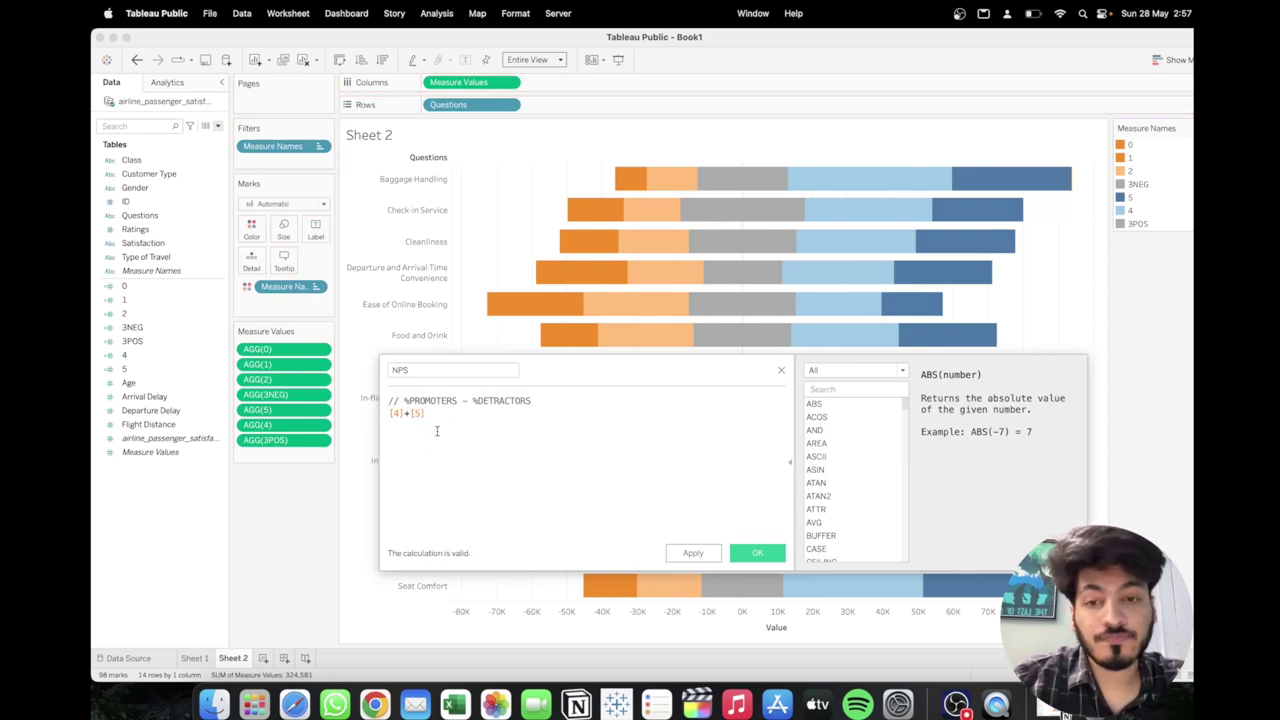
type(")")
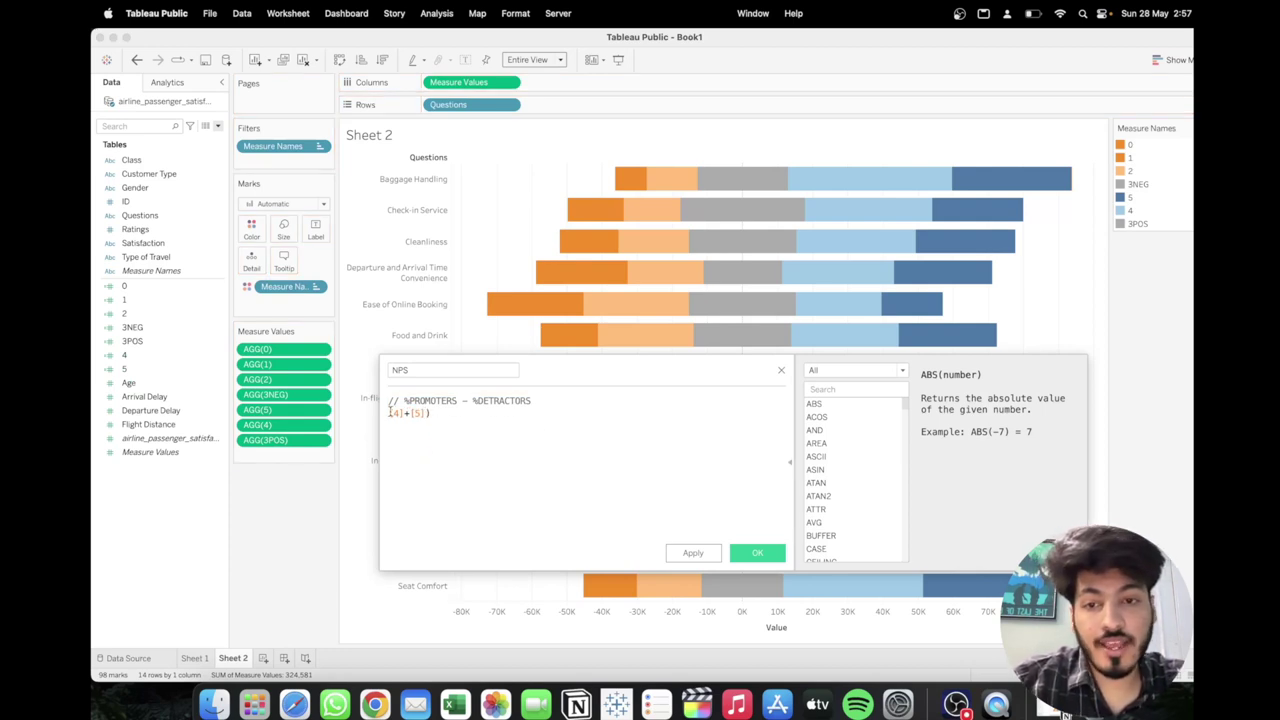
left_click(394, 412)
type("([4]+[5])")
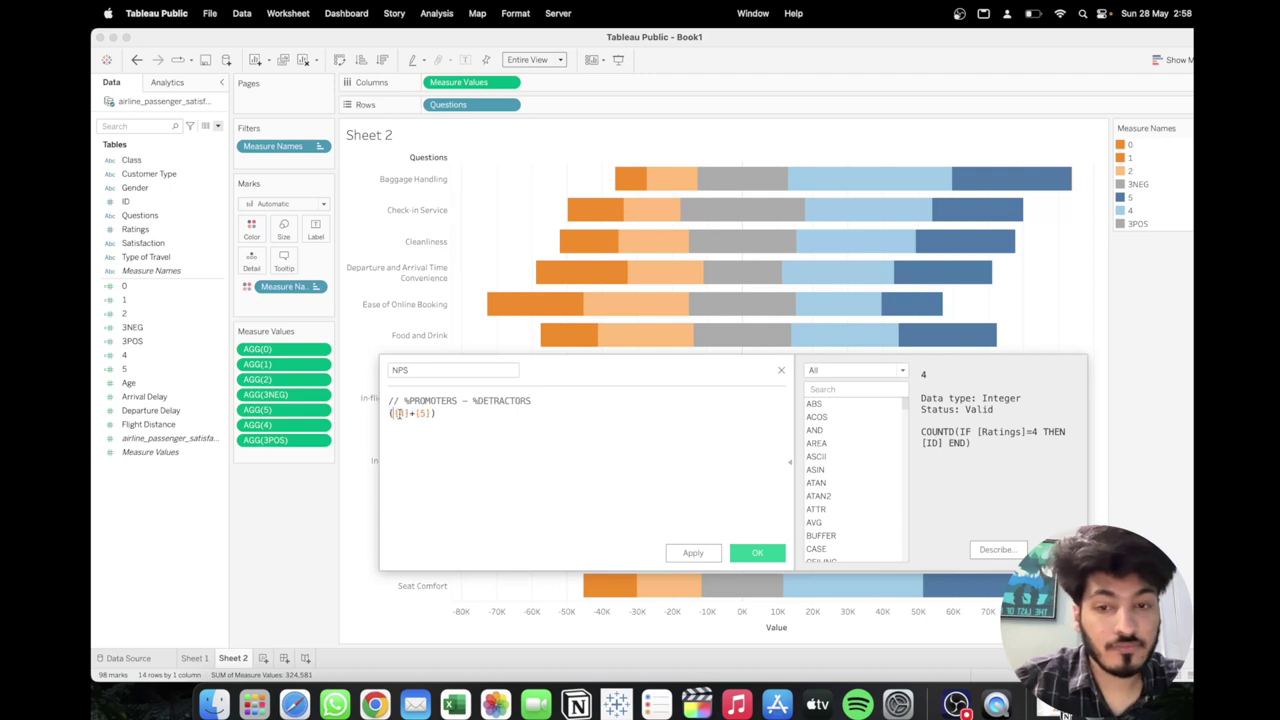
type("/COUN")
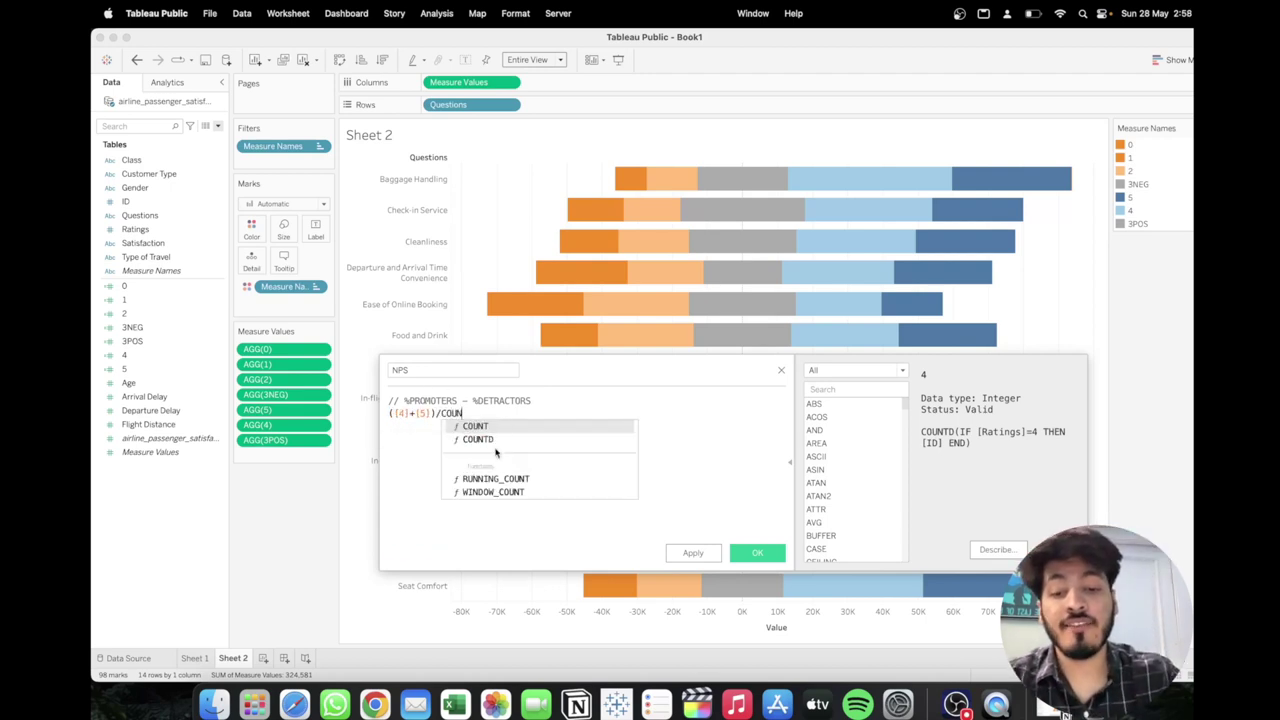
type("TD(ID)")
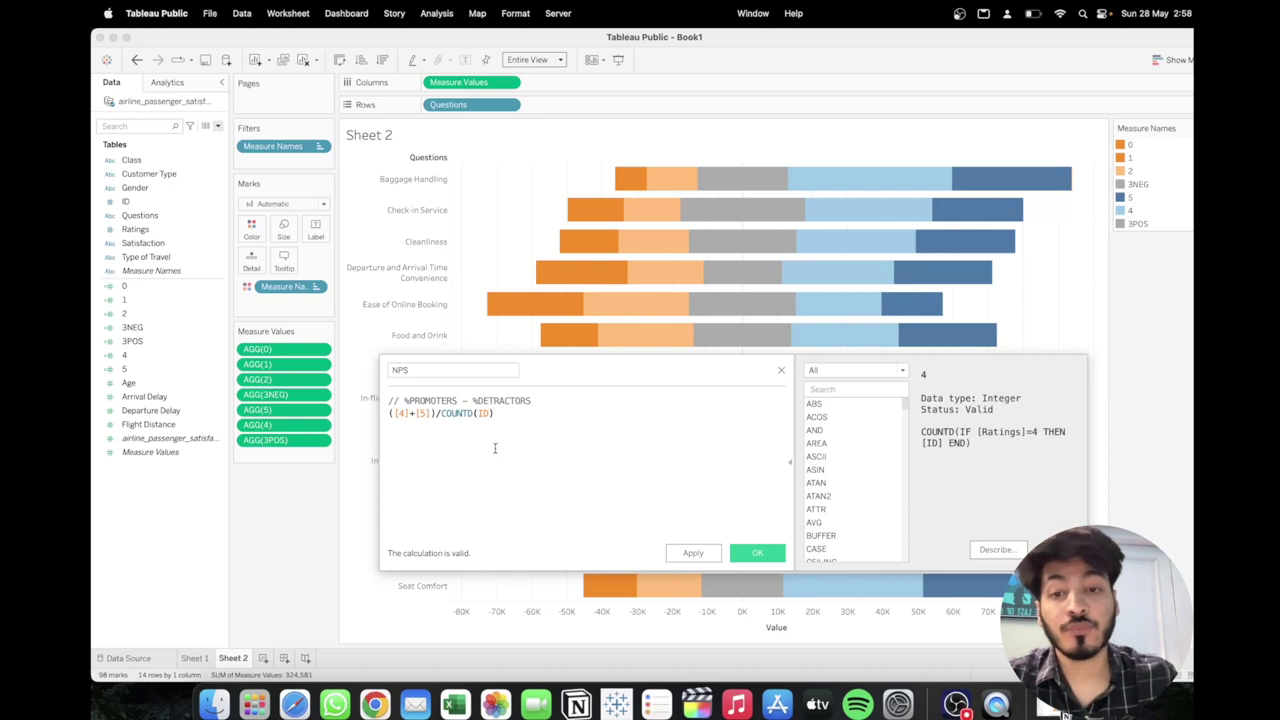
key("Return")
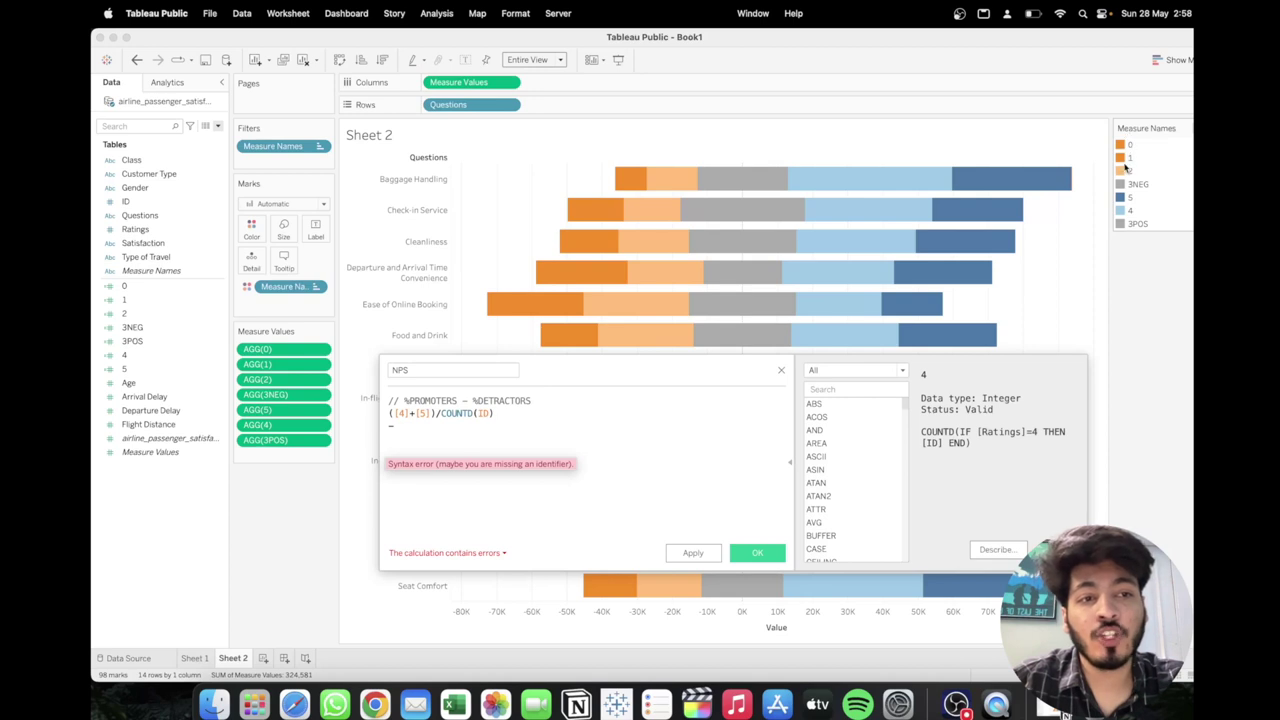
Add the detractor term ([0]+[1]+[2])/COUNTD([ID]) on a new line
key("Return")
left_click_drag(208, 288, 422, 457)
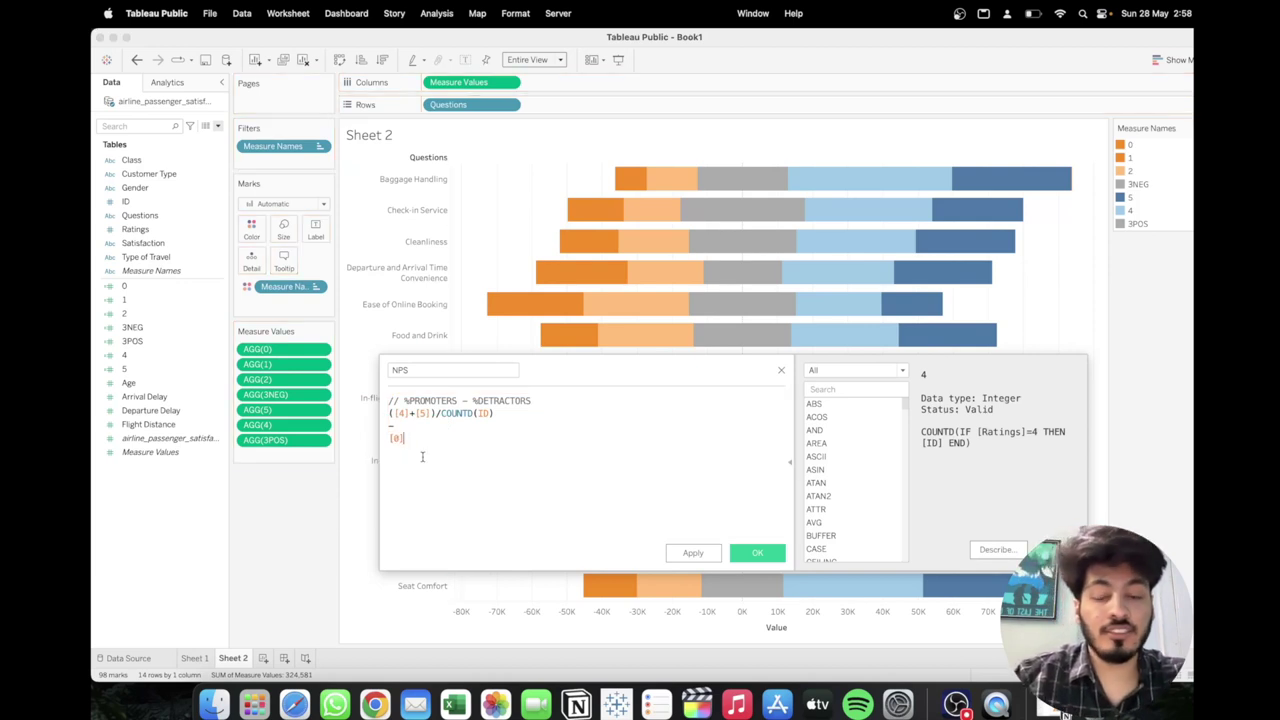
type("+")
left_click_drag(124, 299, 424, 440)
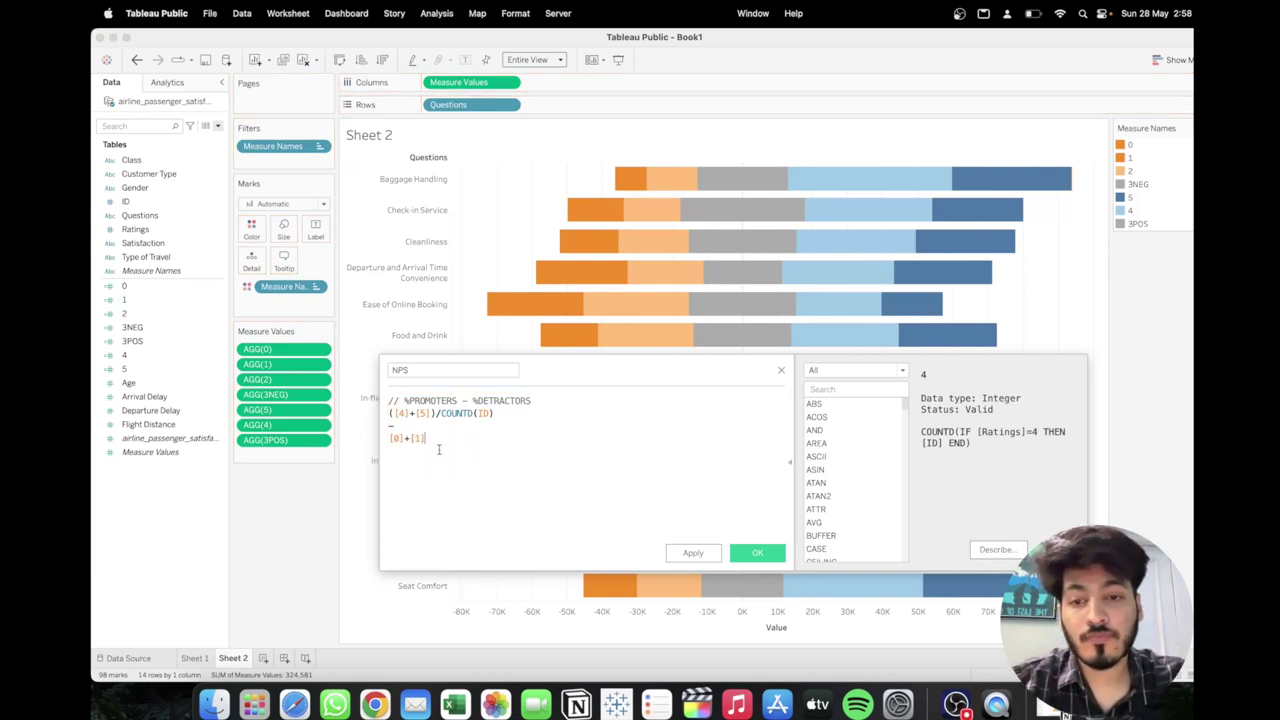
type("+")
left_click_drag(128, 313, 450, 460)
left_click(389, 437)
type("(")
left_click(469, 438)
type("/COUNTD([ID])")
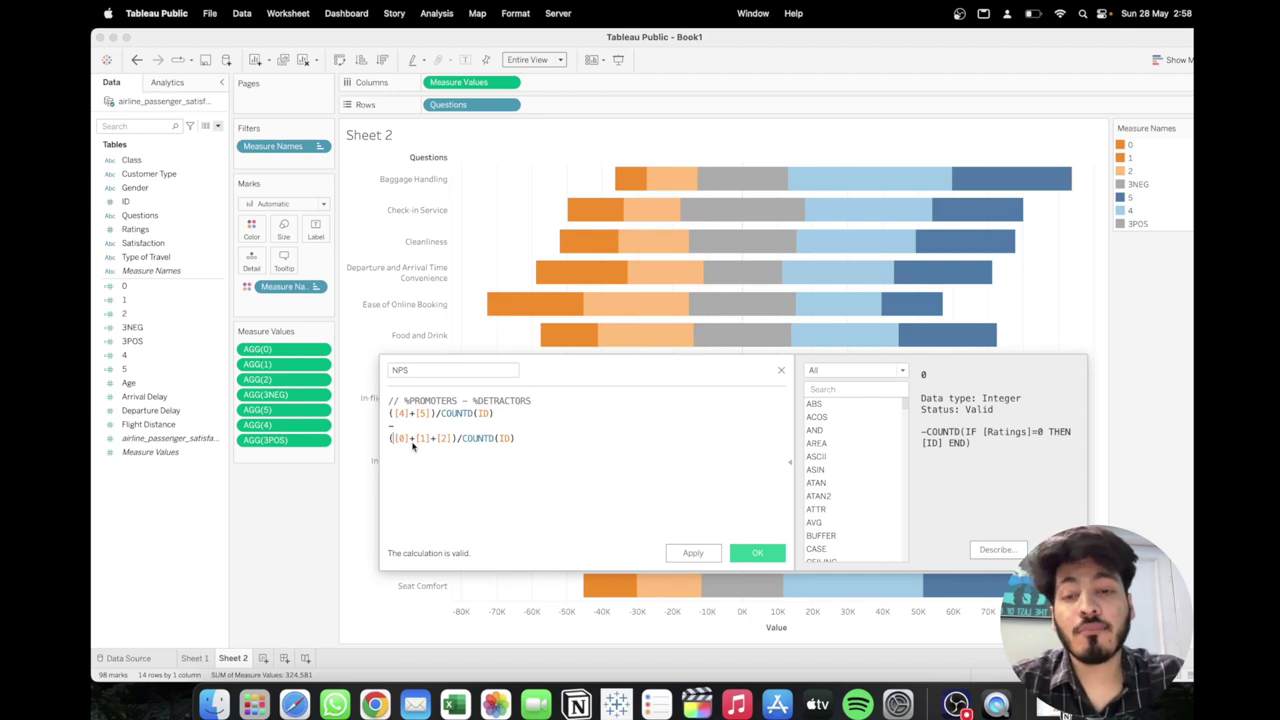
Wrap [0], [1] and [2] in ABS() and save the NPS calculation
left_click(391, 446)
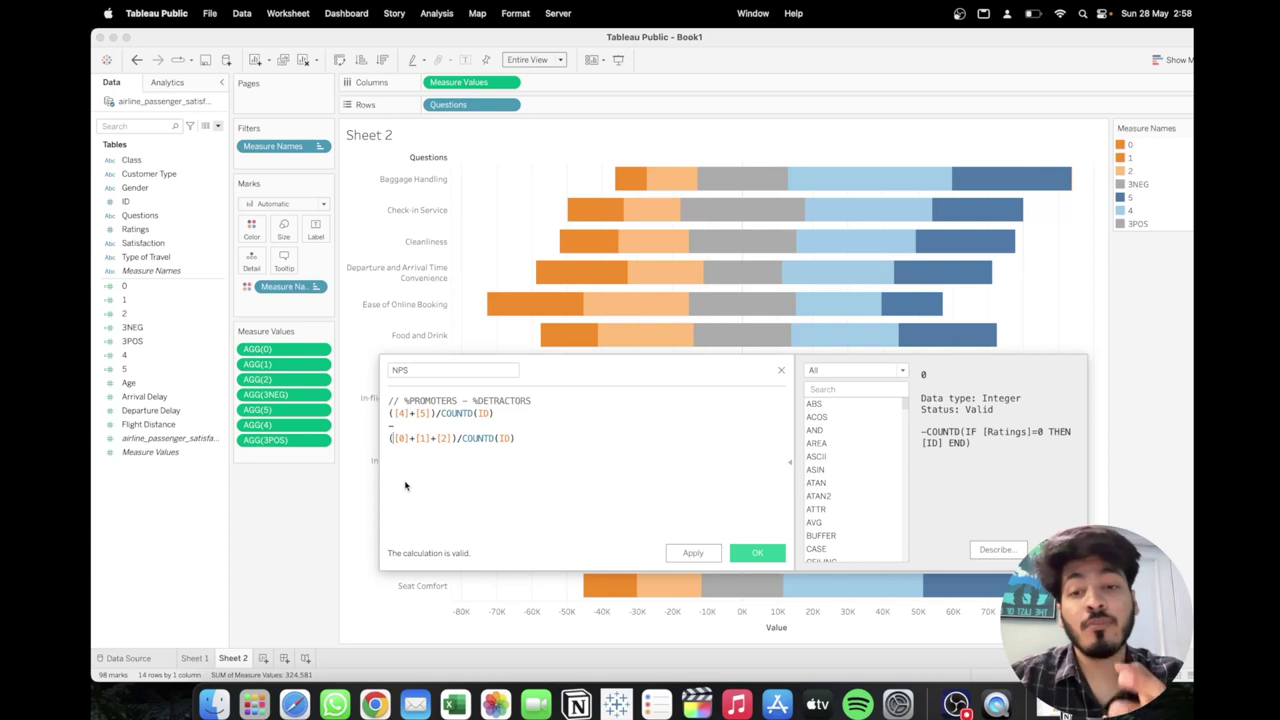
type("ABS([0]")
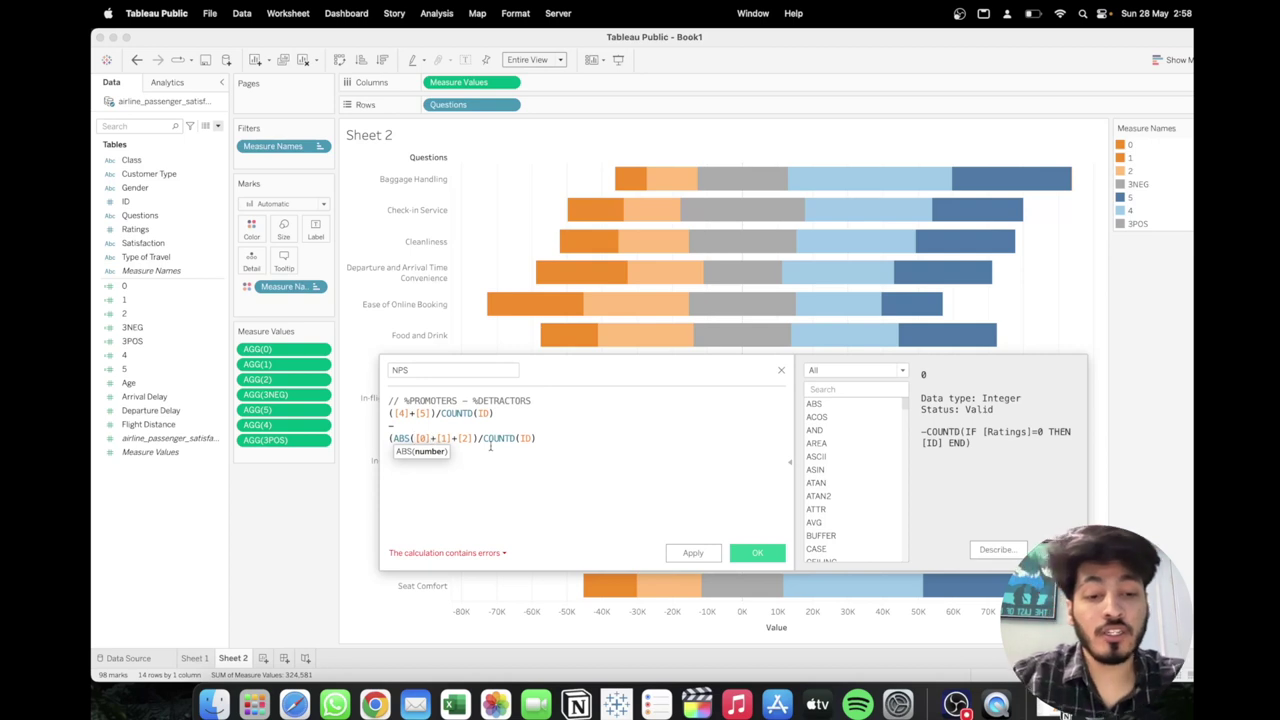
type(")")
left_click(443, 438)
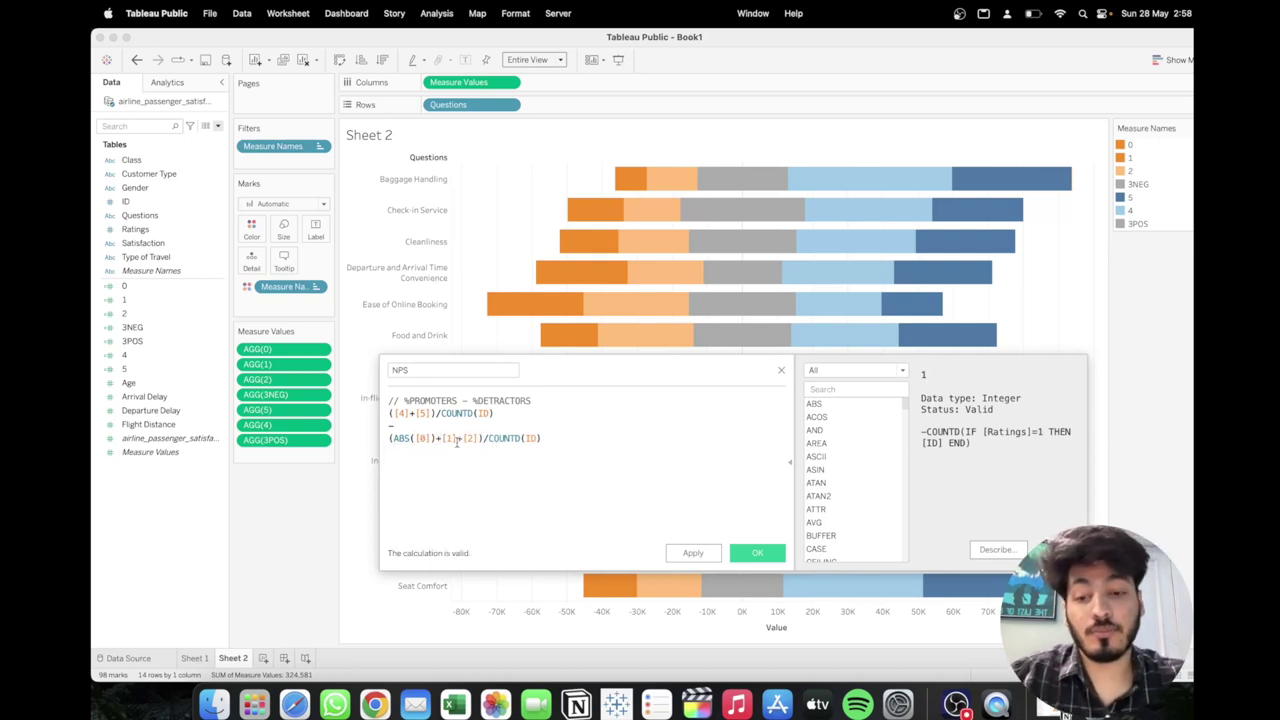
type("ABS(")
left_click(480, 438)
type(")+")
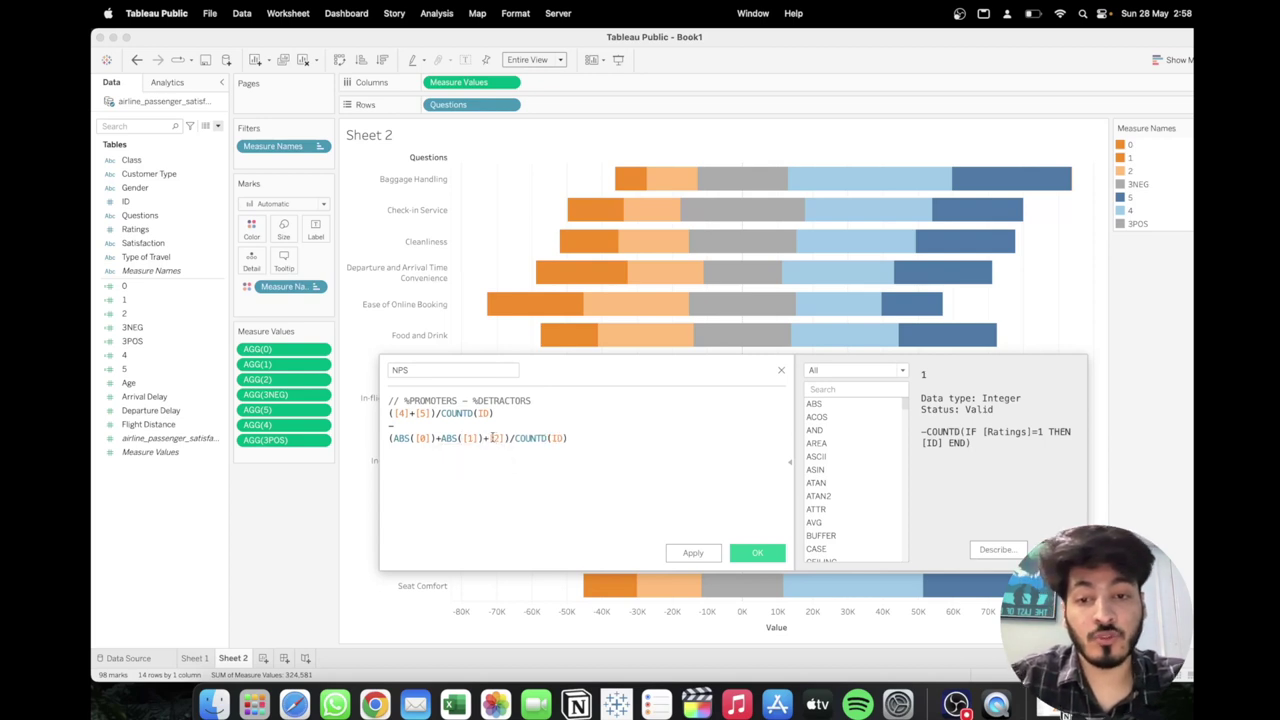
type("ABS(")
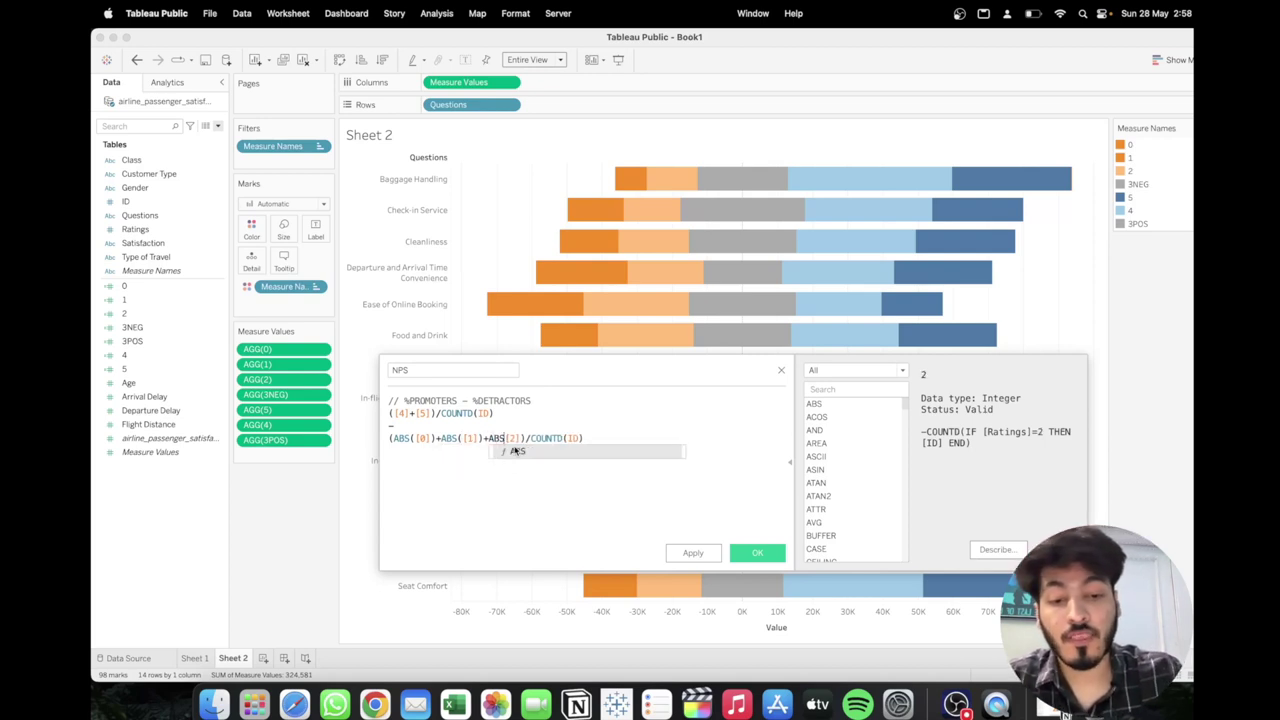
left_click(529, 438)
type(")")
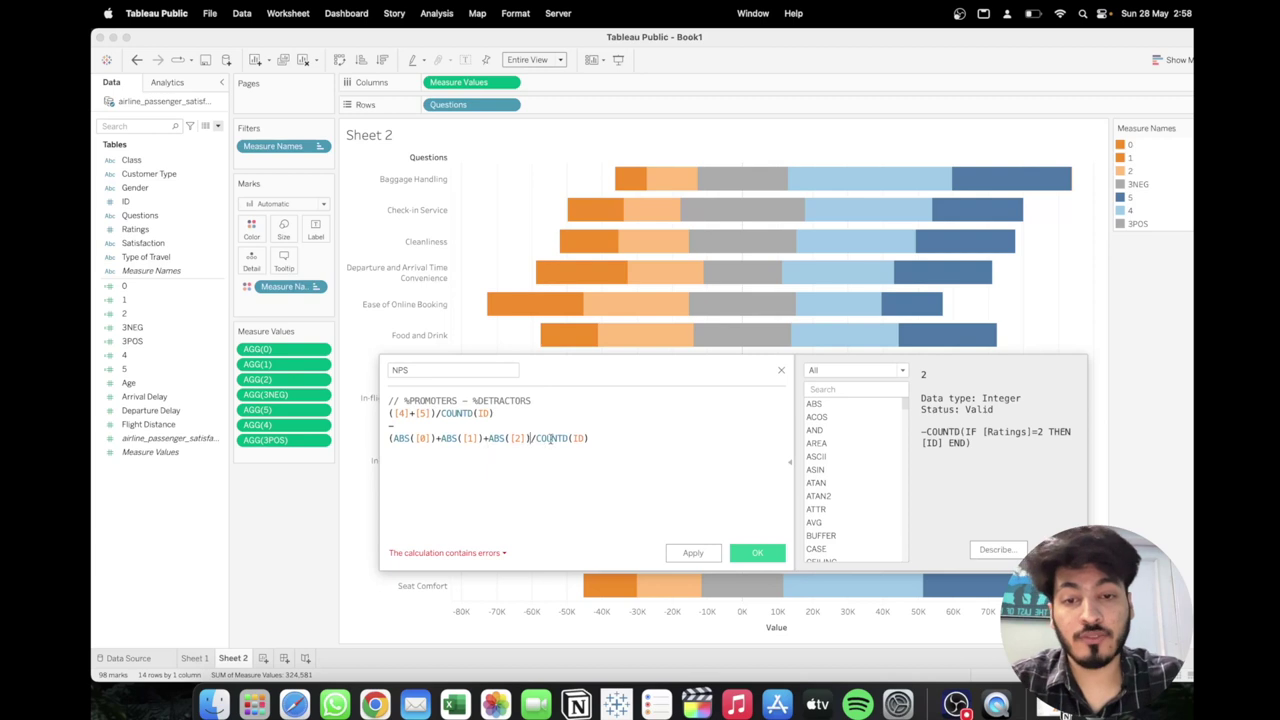
type(")")
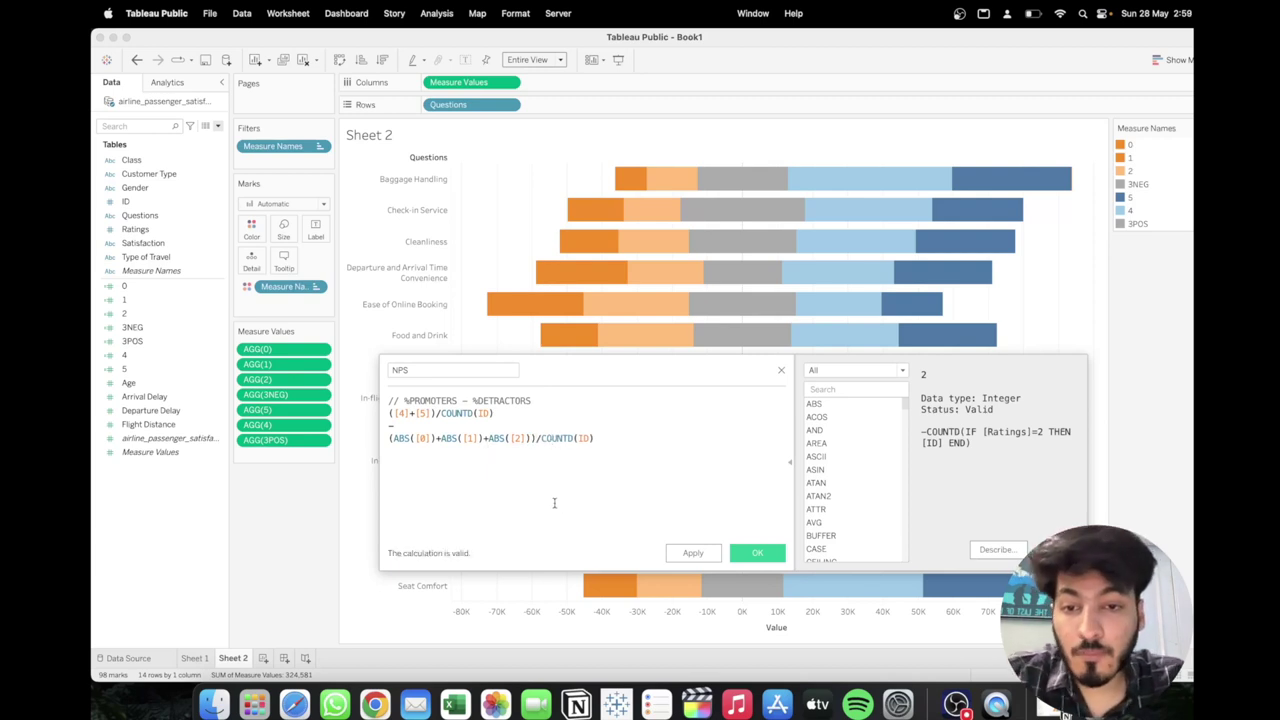
left_click(693, 553)
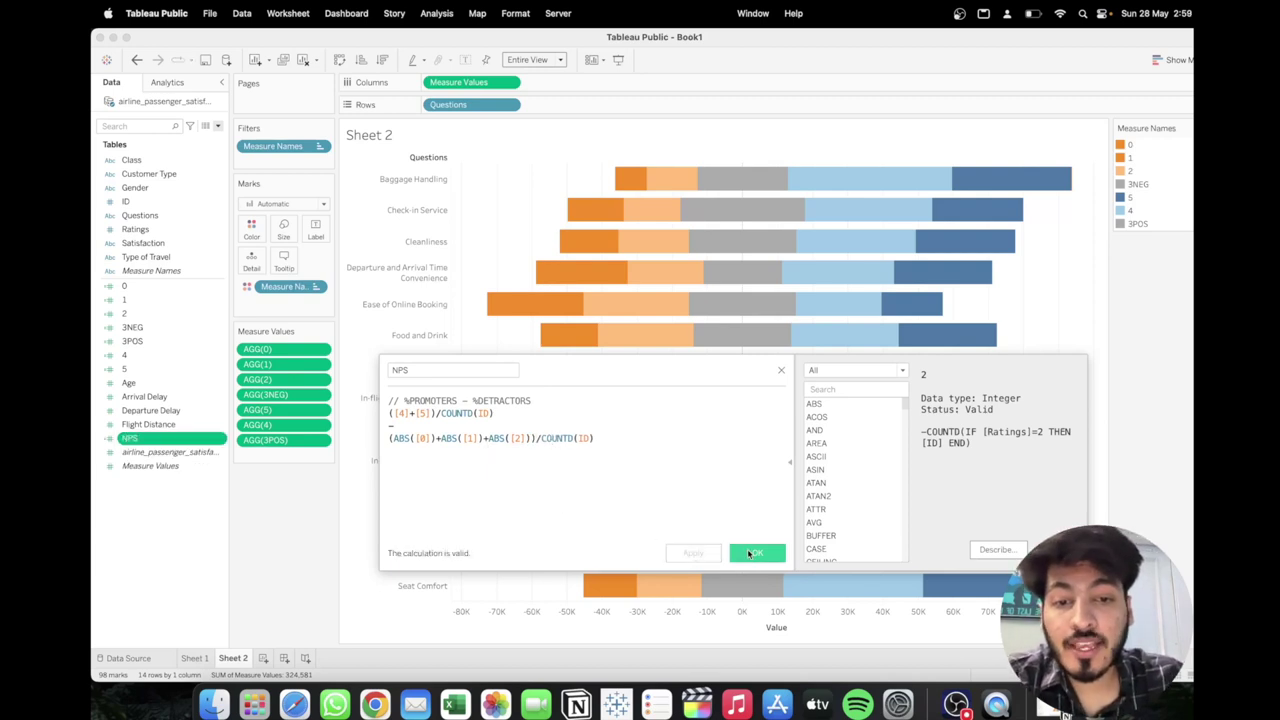
left_click(752, 553)
Add NPS to Columns, draw all measures as bars and NPS as uncoloured circles
left_click_drag(129, 438, 553, 168)
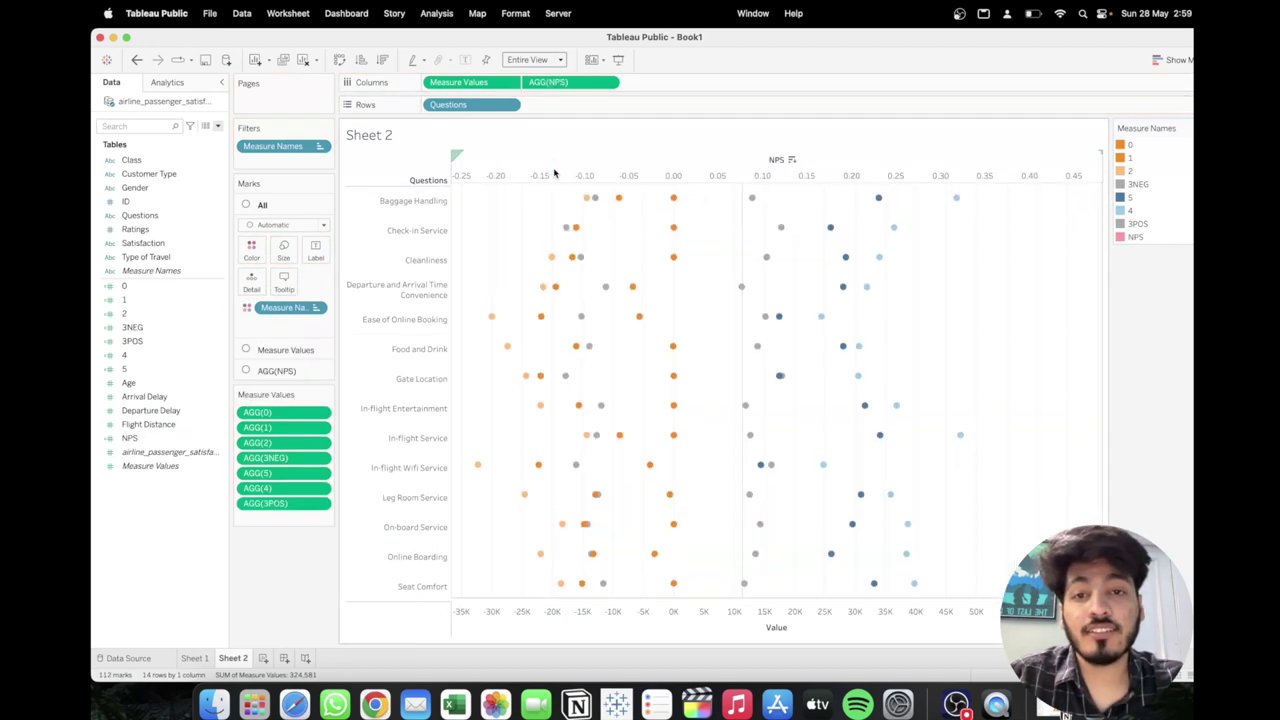
left_click(323, 225)
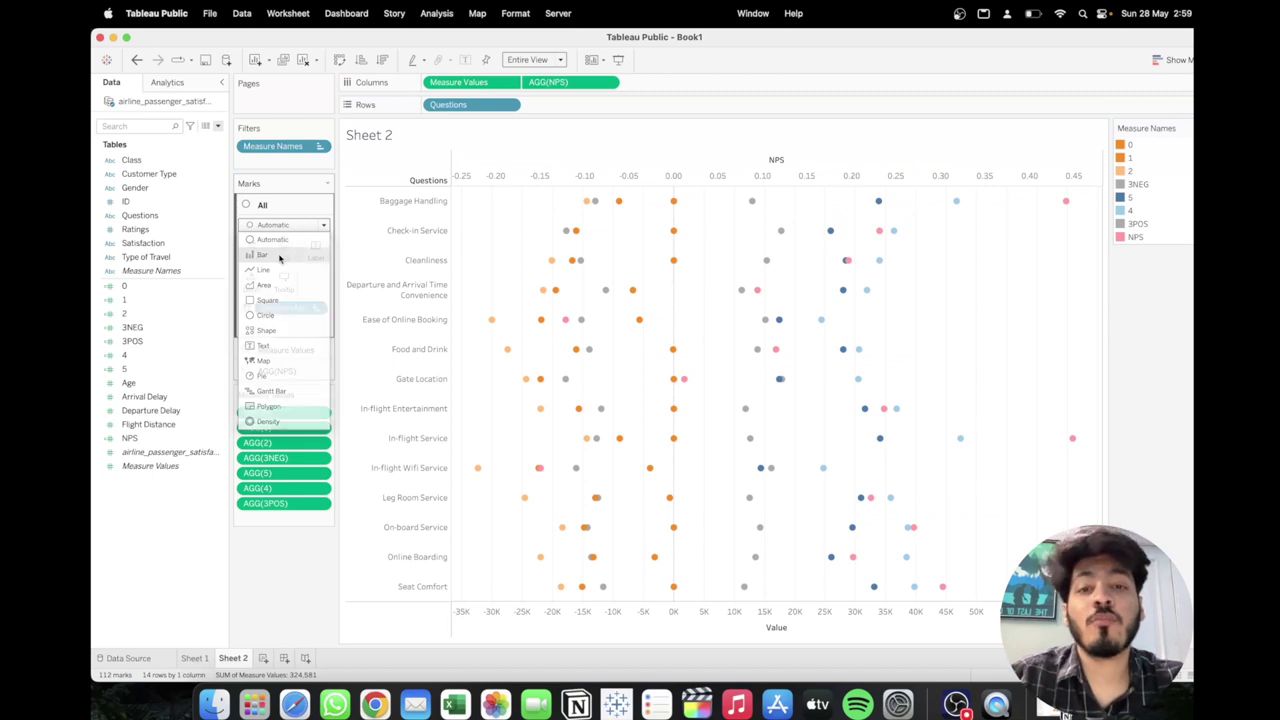
left_click(279, 256)
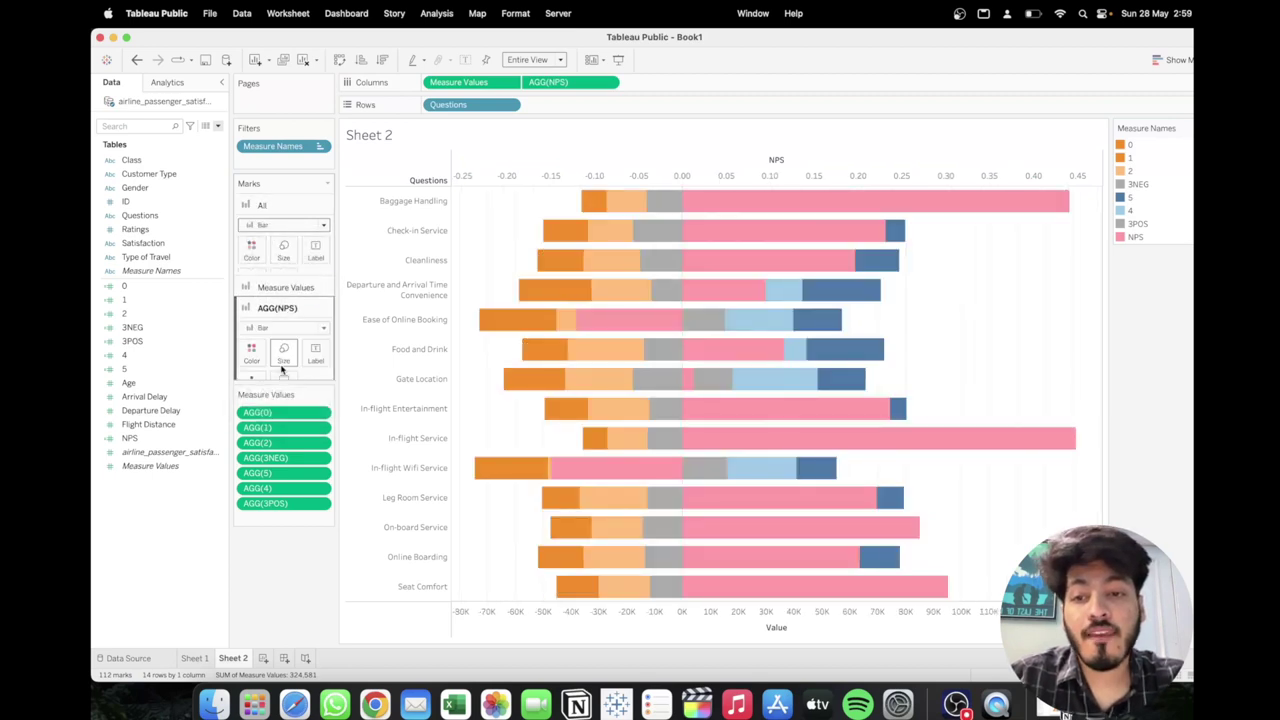
left_click(305, 267)
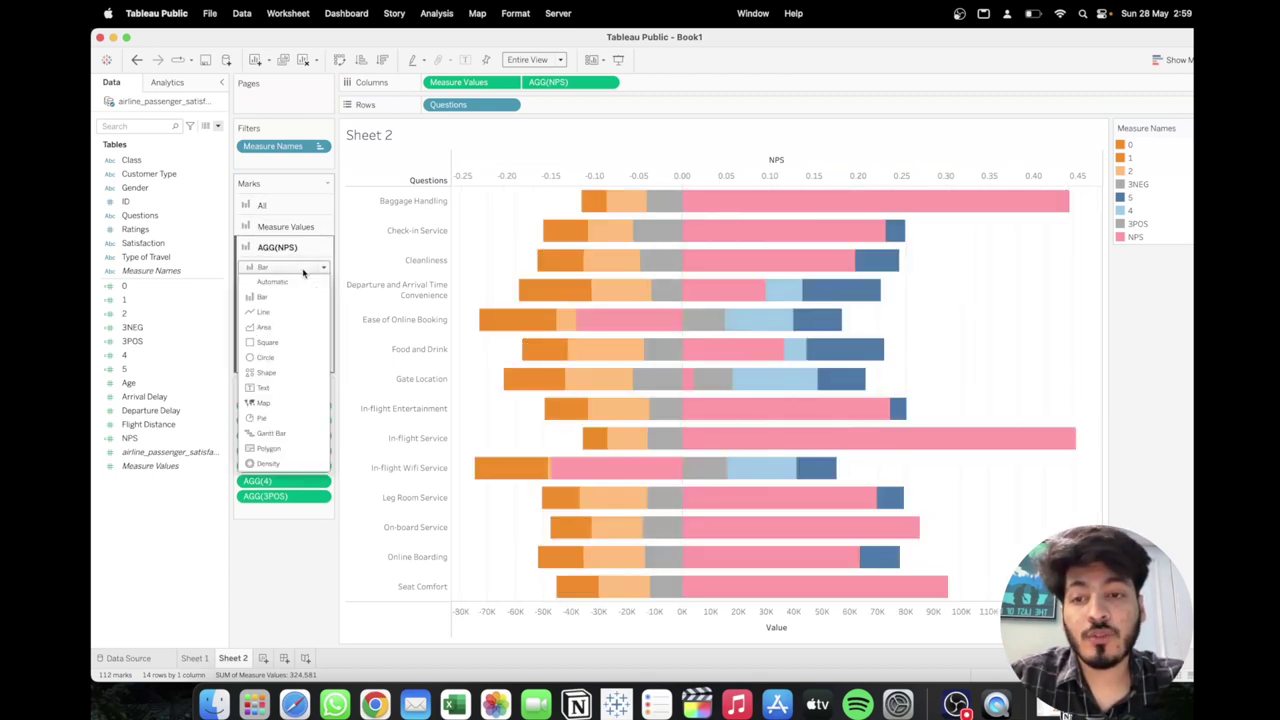
left_click(265, 358)
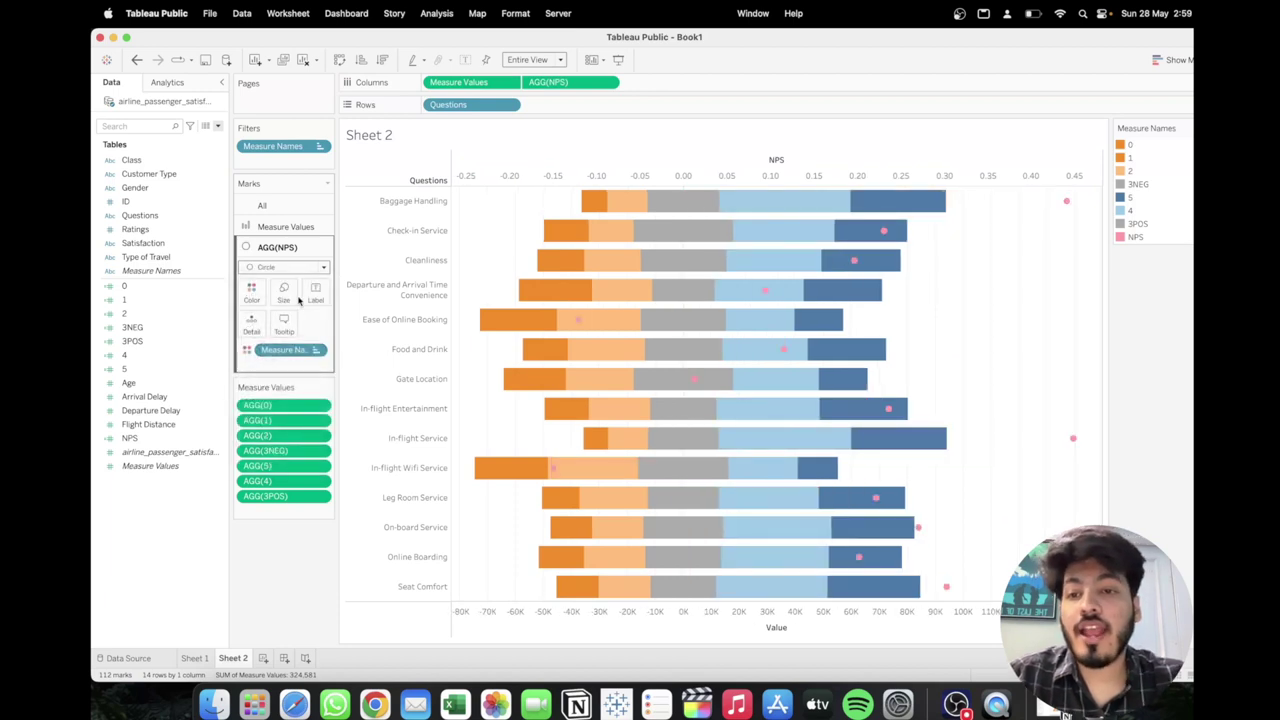
left_click_drag(286, 349, 268, 580)
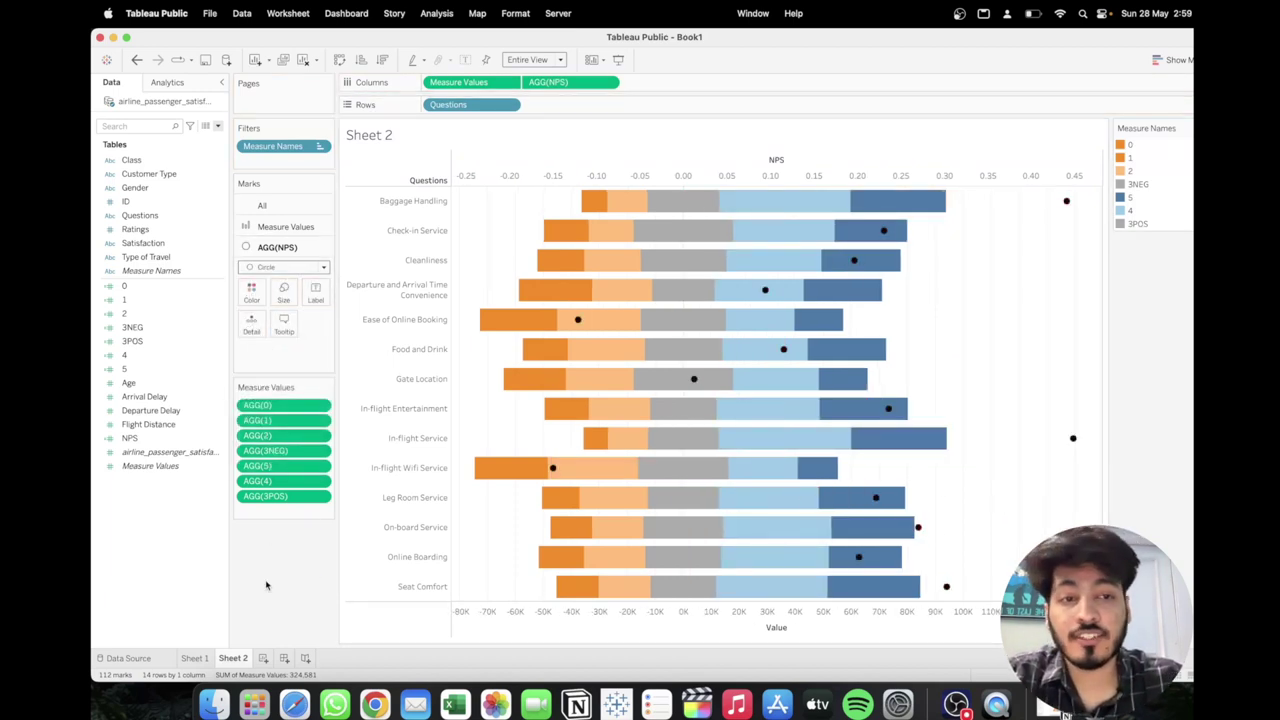
Make the NPS circles black and larger, and label each with its NPS value
left_click(257, 301)
left_click(261, 344)
left_click(296, 540)
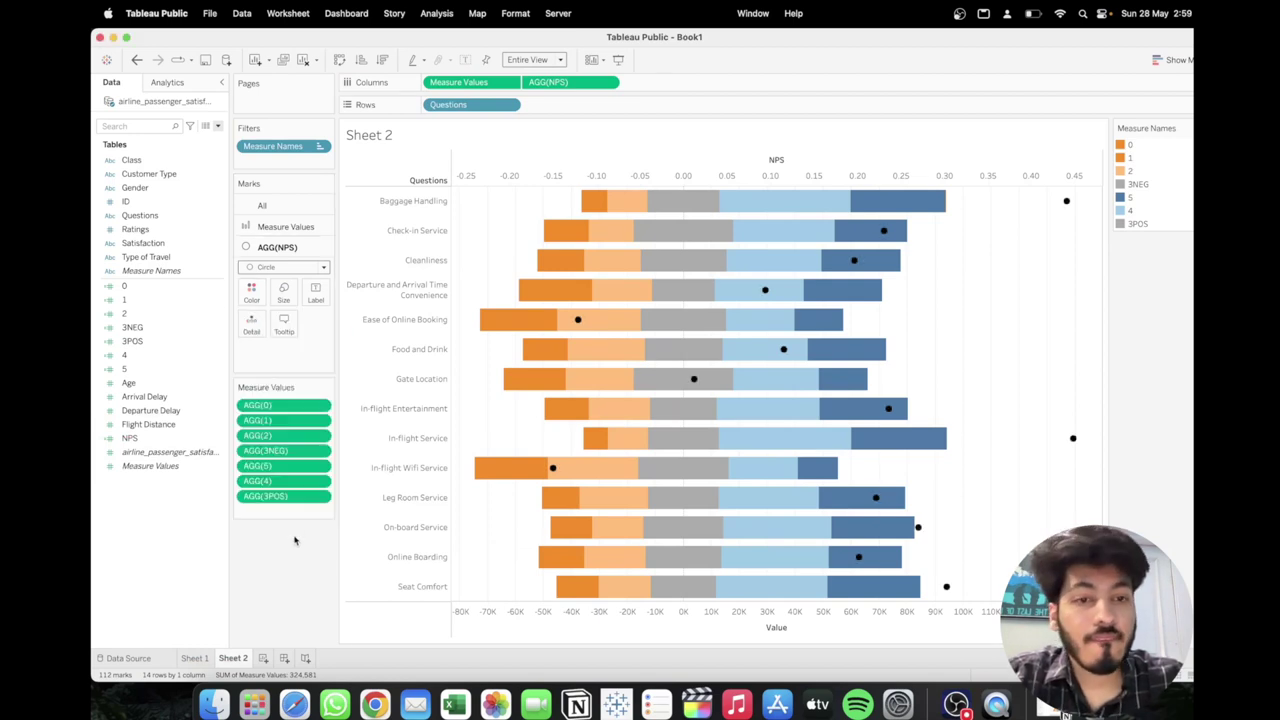
left_click(284, 292)
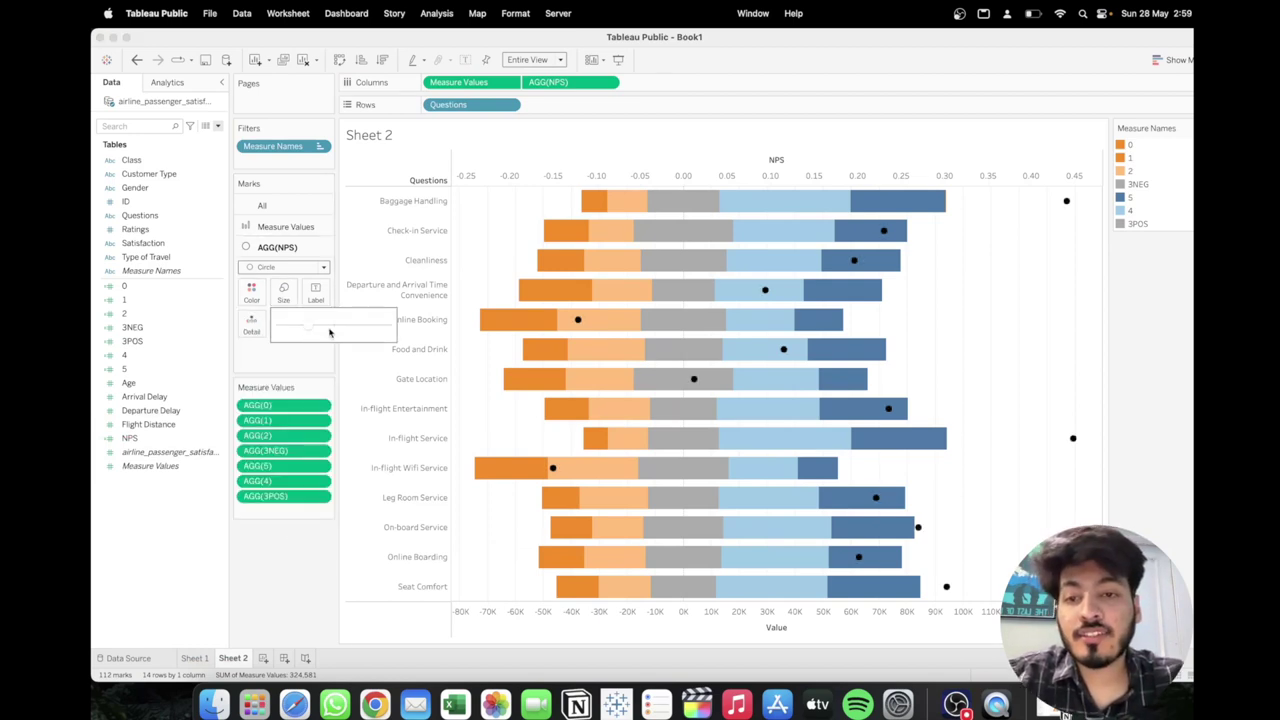
left_click_drag(328, 330, 333, 328)
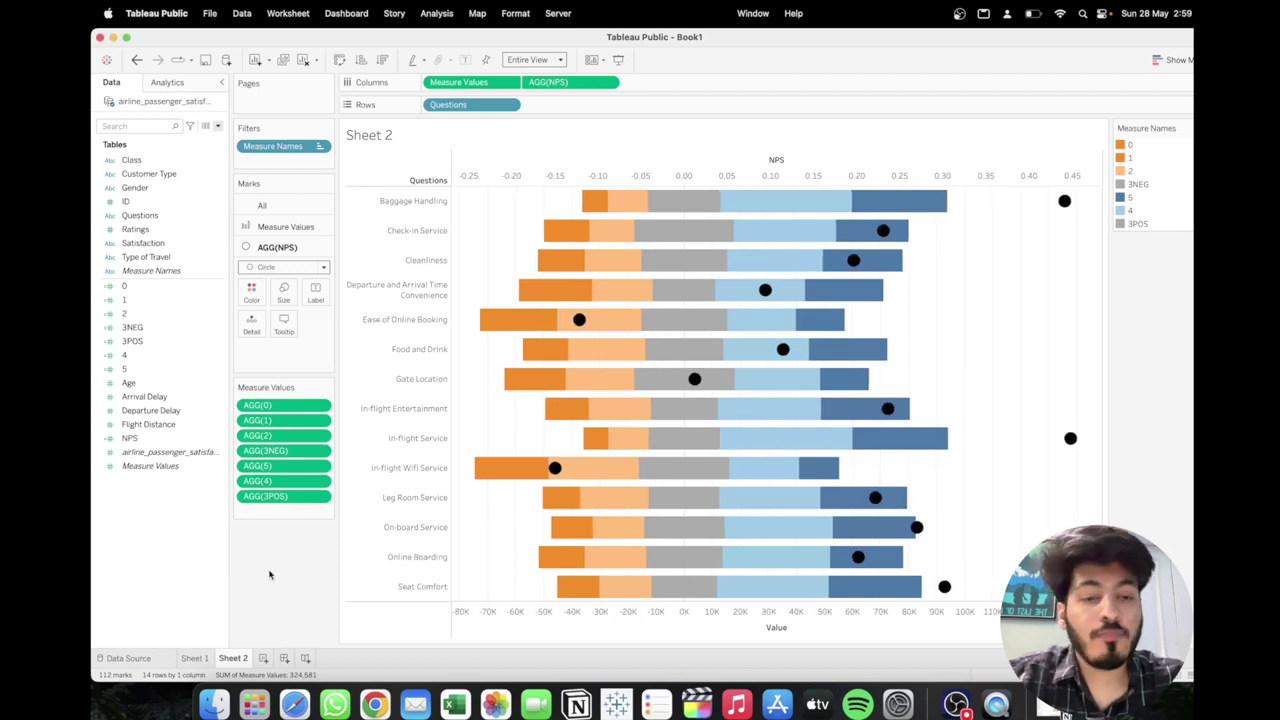
left_click(318, 296)
left_click(349, 323)
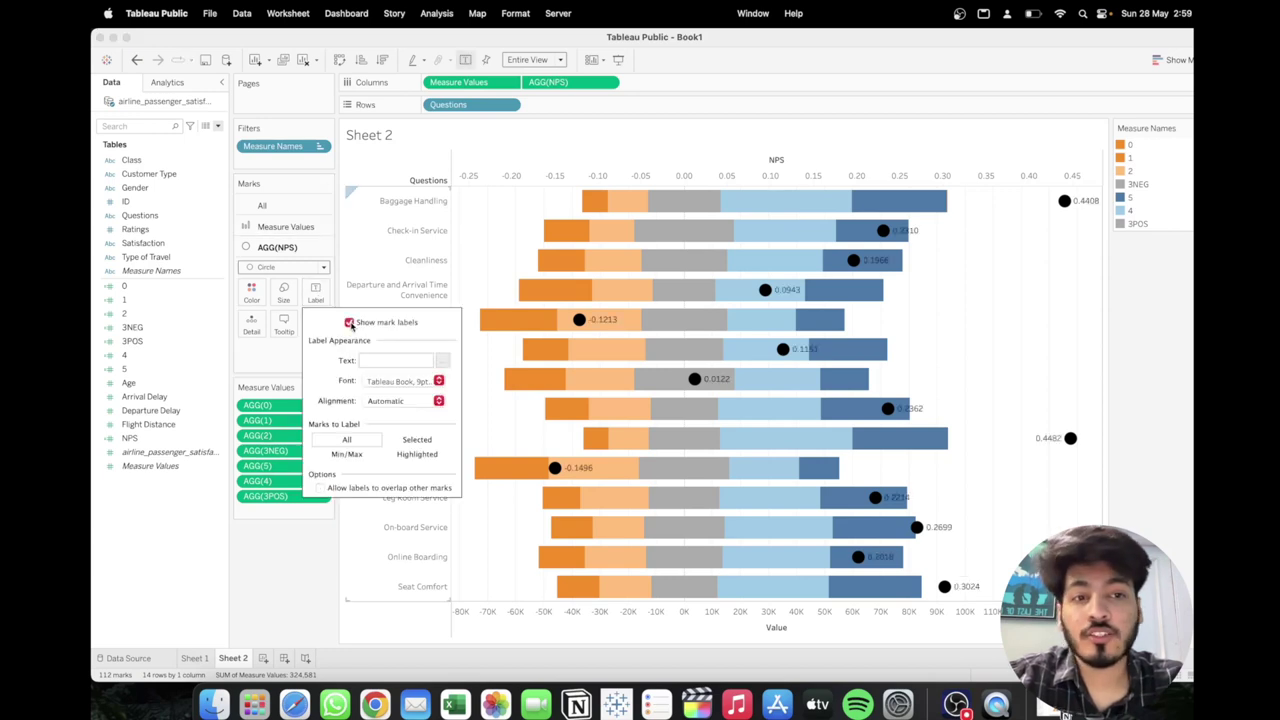
left_click(302, 562)
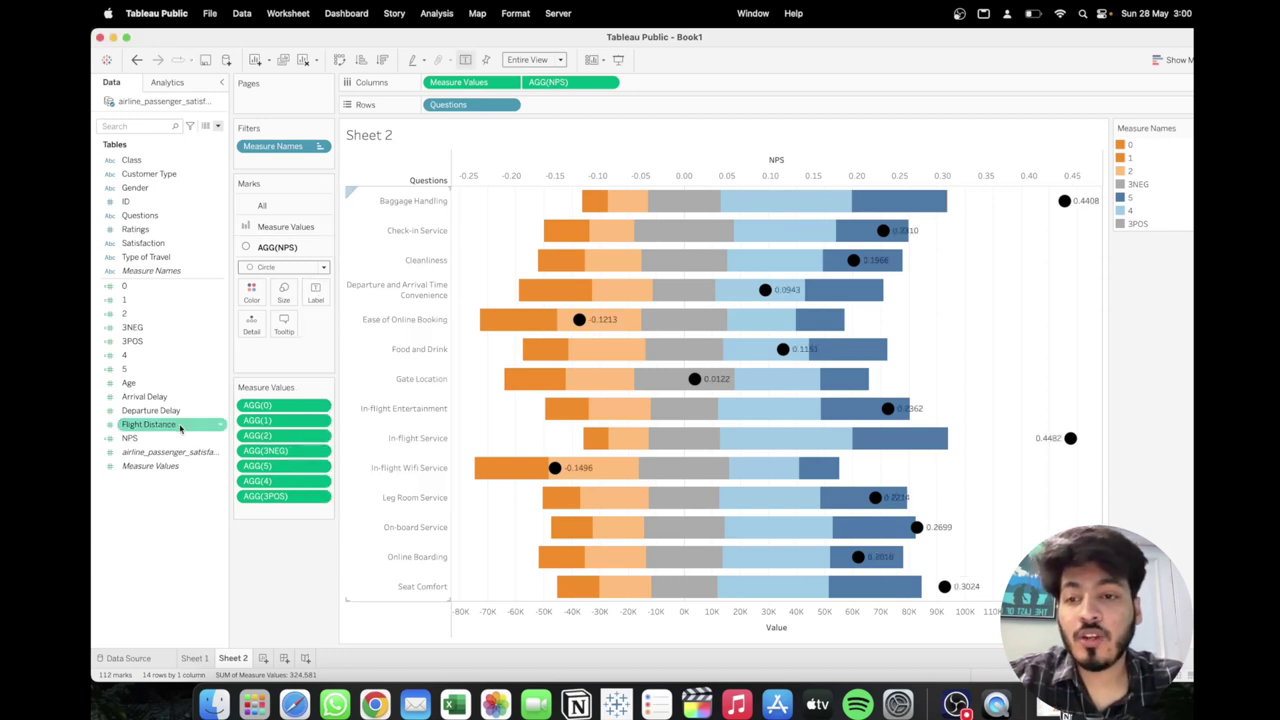
left_click(220, 441)
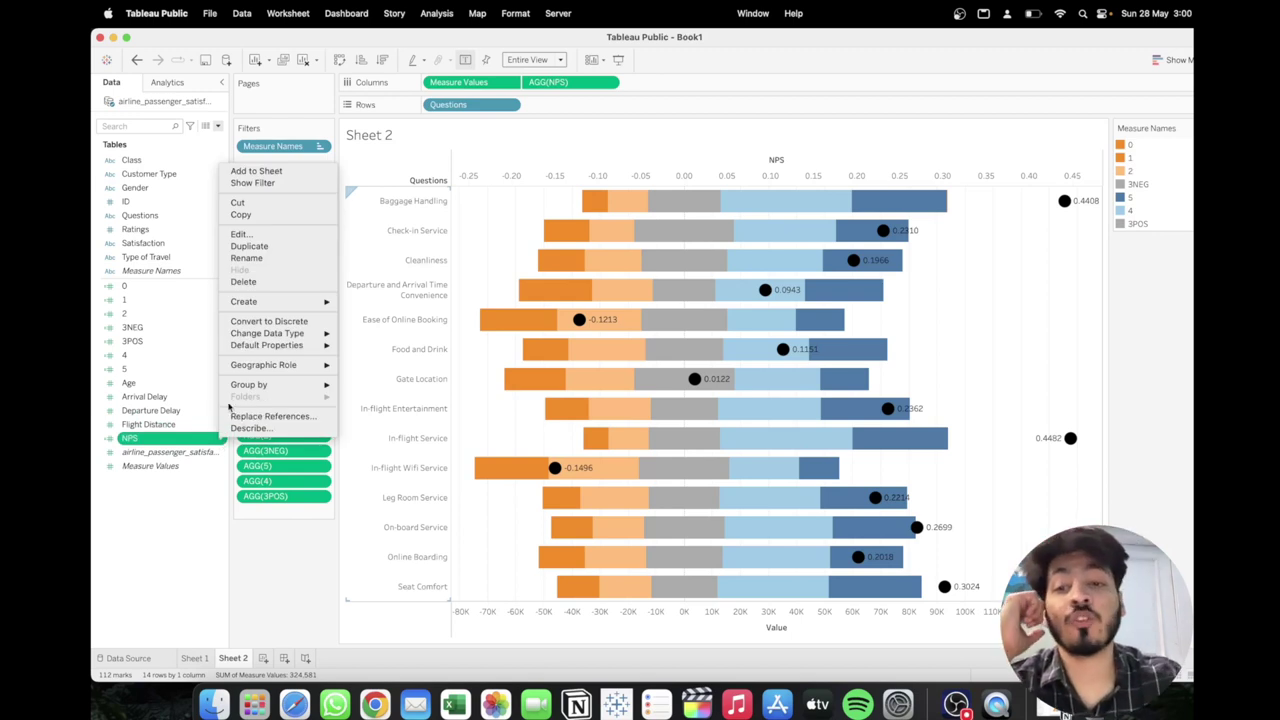
Give NPS the custom default number format +0%;-0% so values read as signed whole percentages
mouse_move(298, 346)
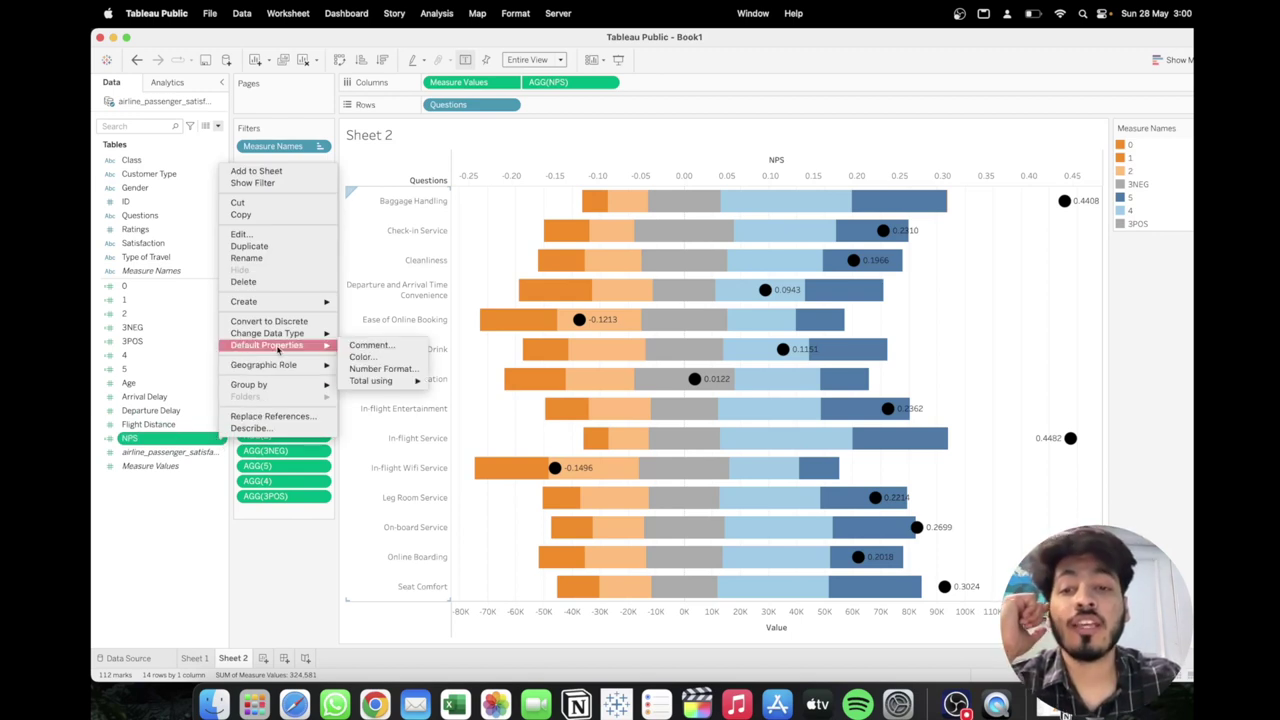
left_click(385, 367)
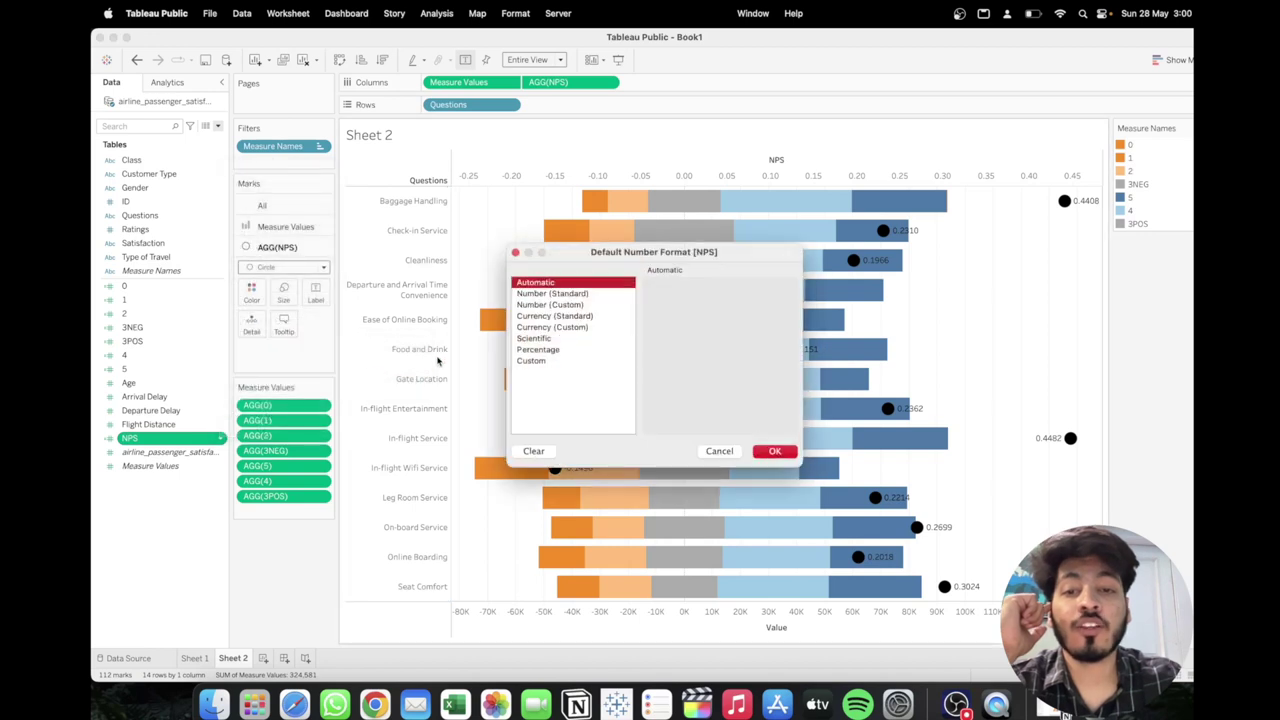
left_click(545, 352)
left_click(686, 309)
left_click(686, 309)
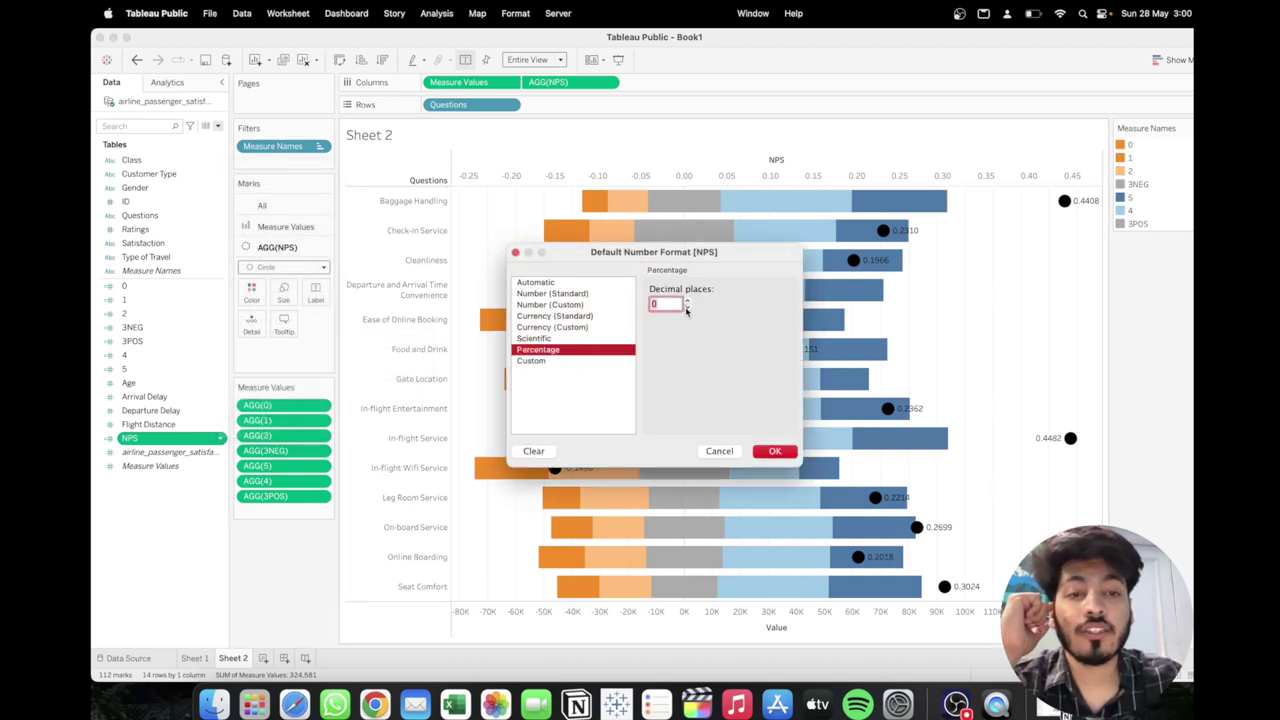
left_click(532, 361)
left_click(653, 309)
type("+0%;-0%")
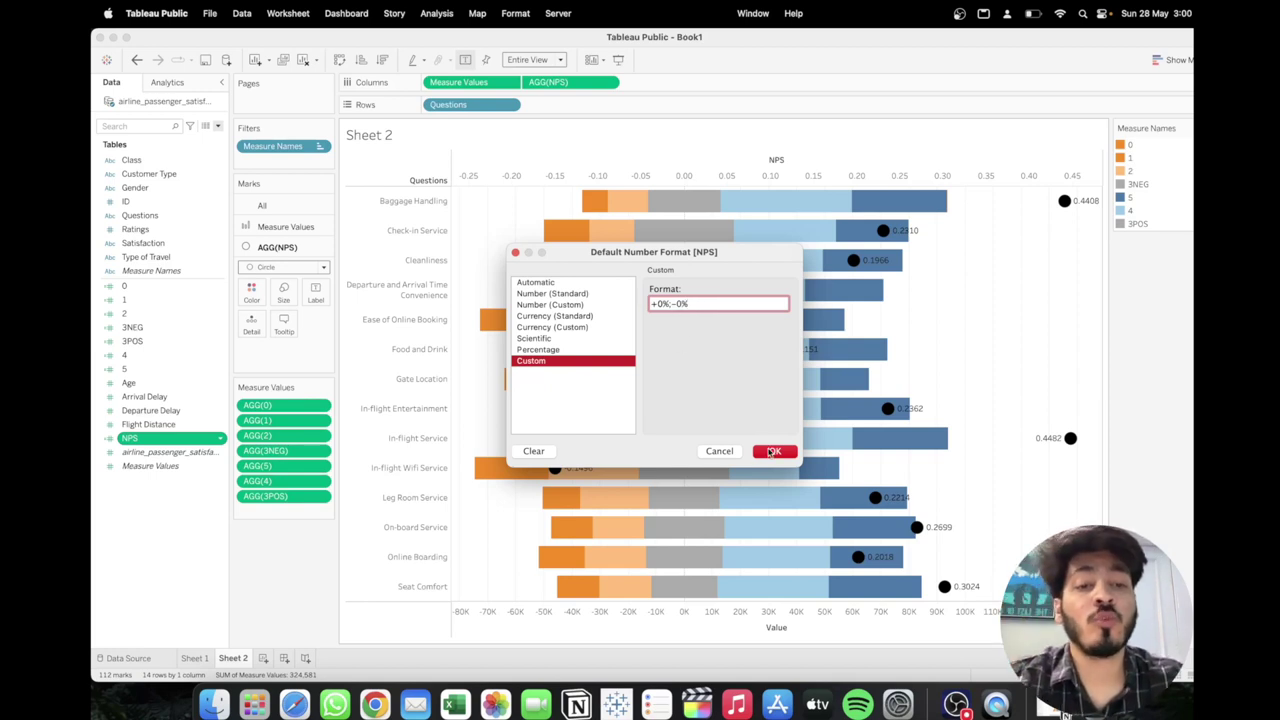
left_click(773, 452)
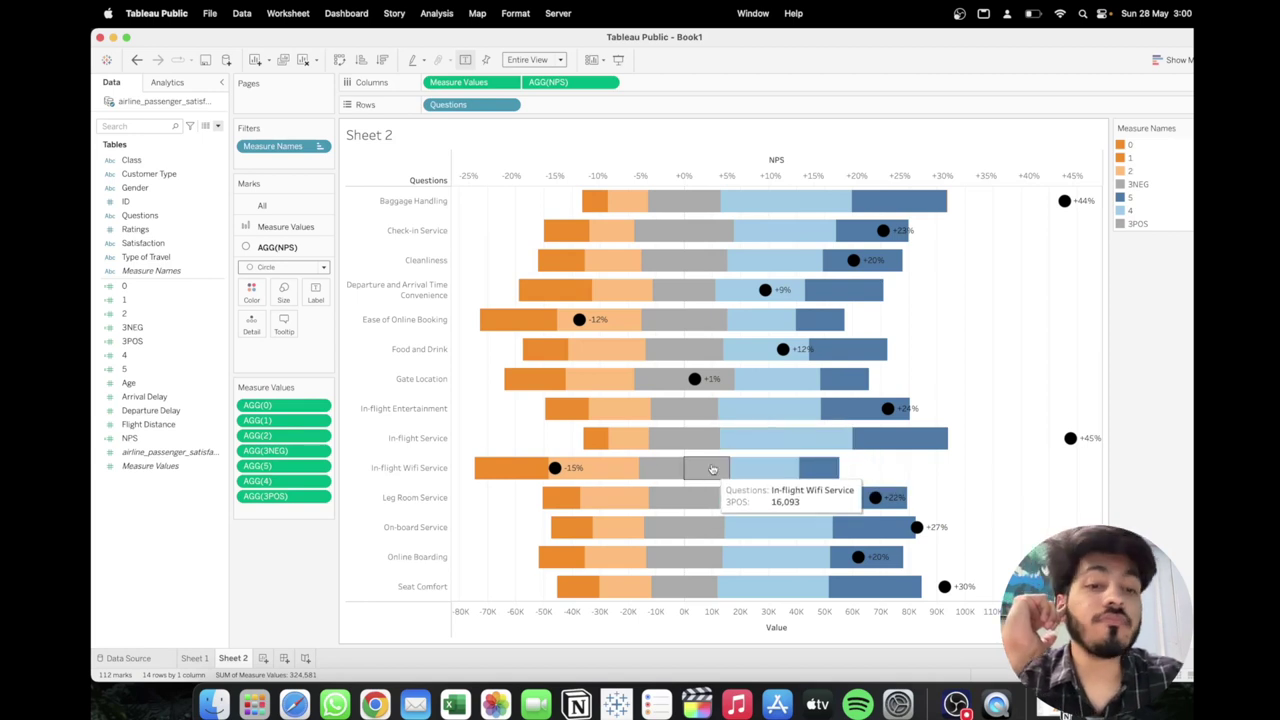
Centre the NPS dot labels horizontally
left_click(315, 291)
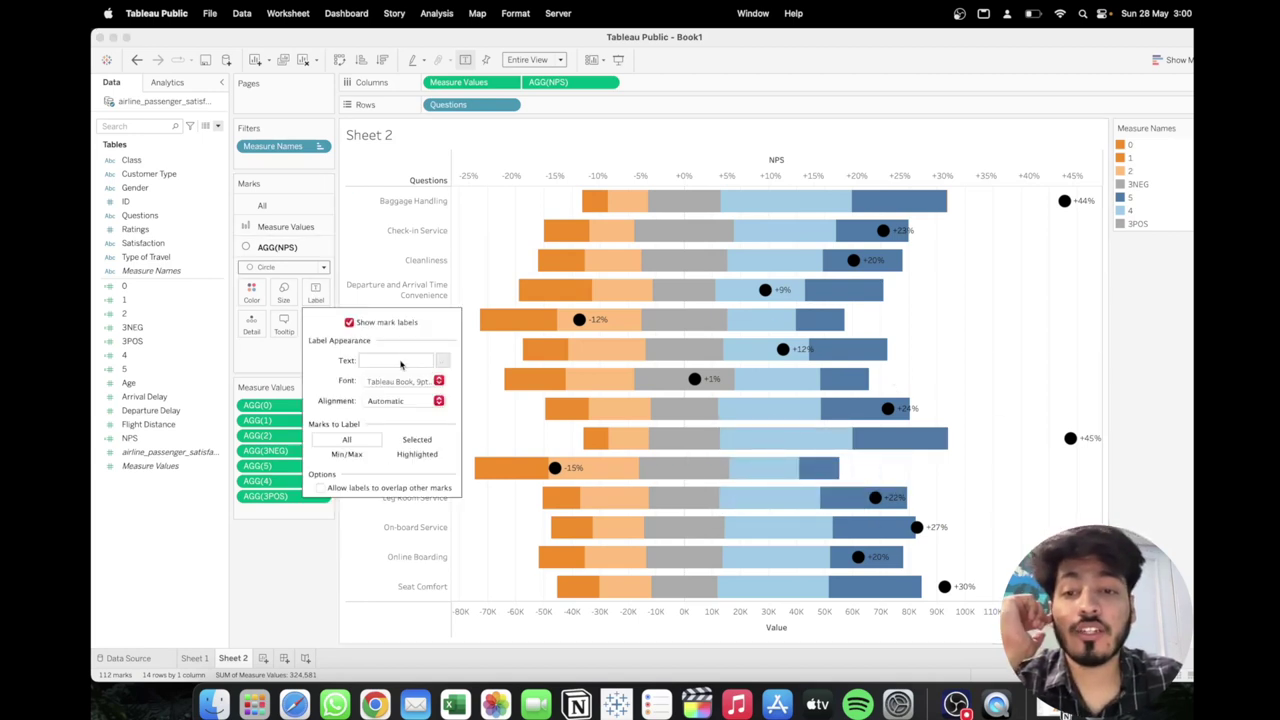
left_click(423, 398)
left_click(395, 465)
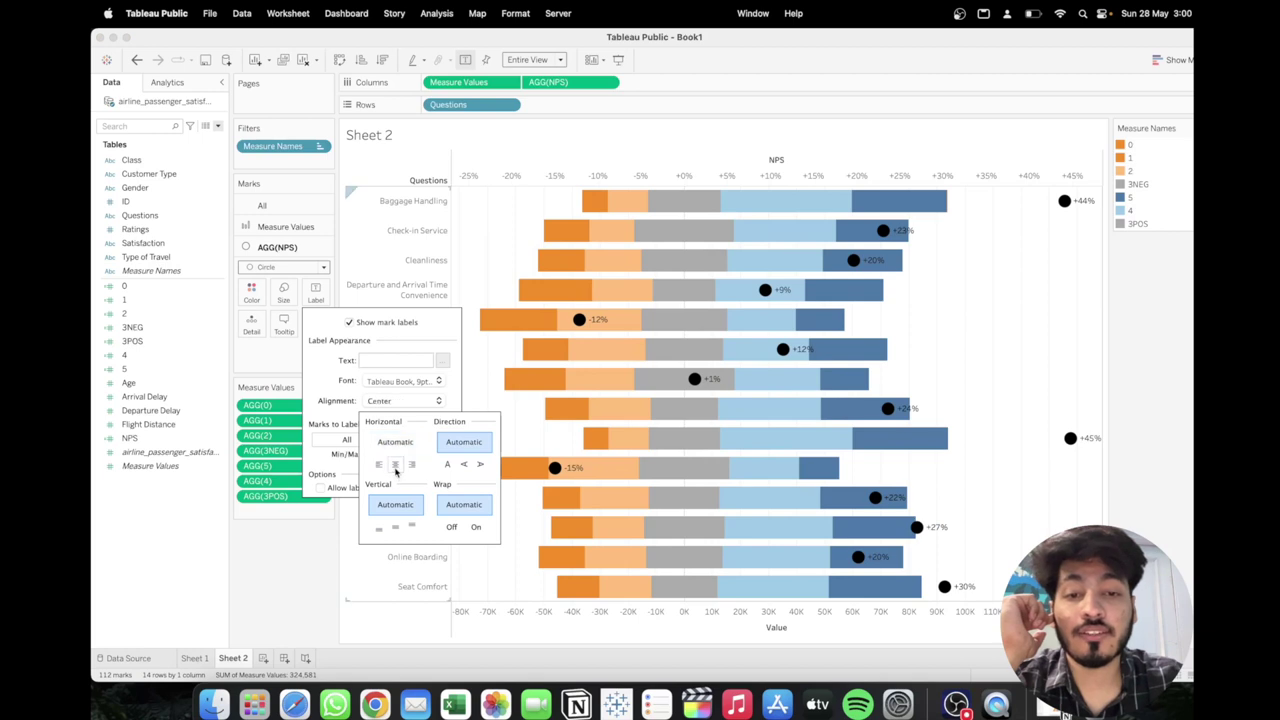
left_click(284, 350)
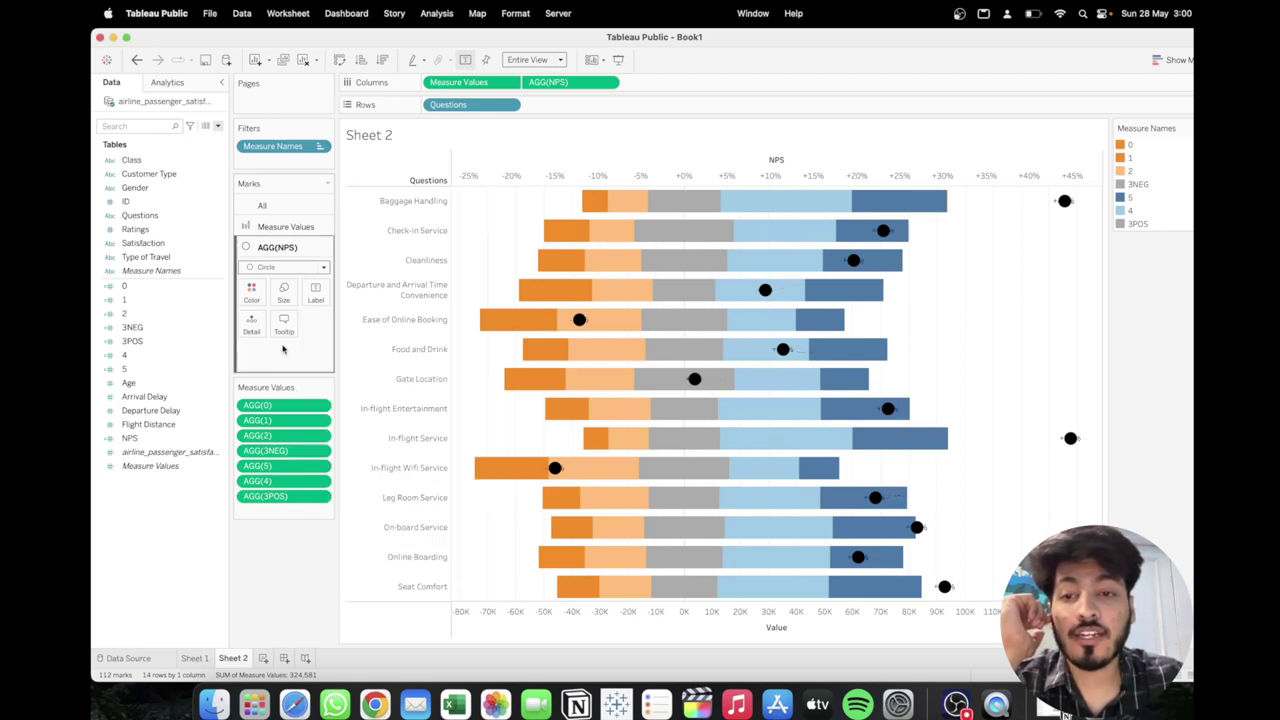
Make the NPS label text white and enlarge the dots to fit the labels
left_click(315, 291)
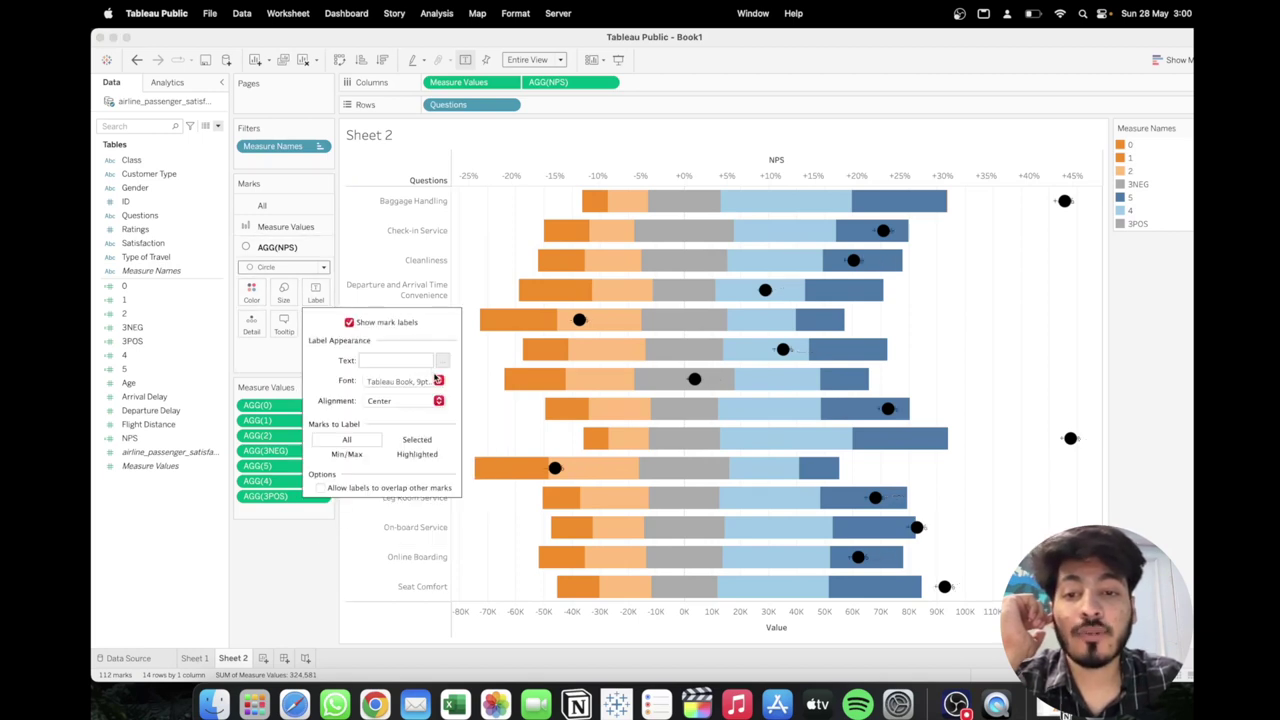
left_click(438, 381)
left_click(380, 492)
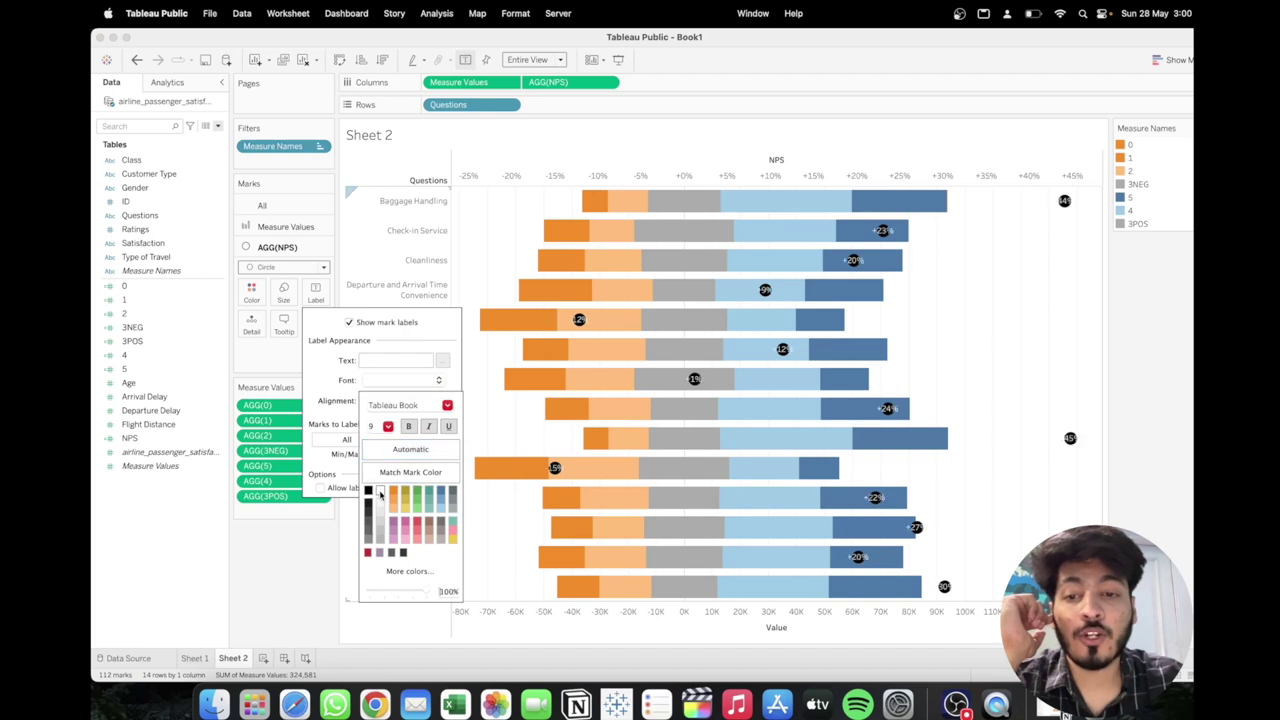
left_click(273, 550)
left_click(288, 290)
left_click_drag(329, 328, 352, 329)
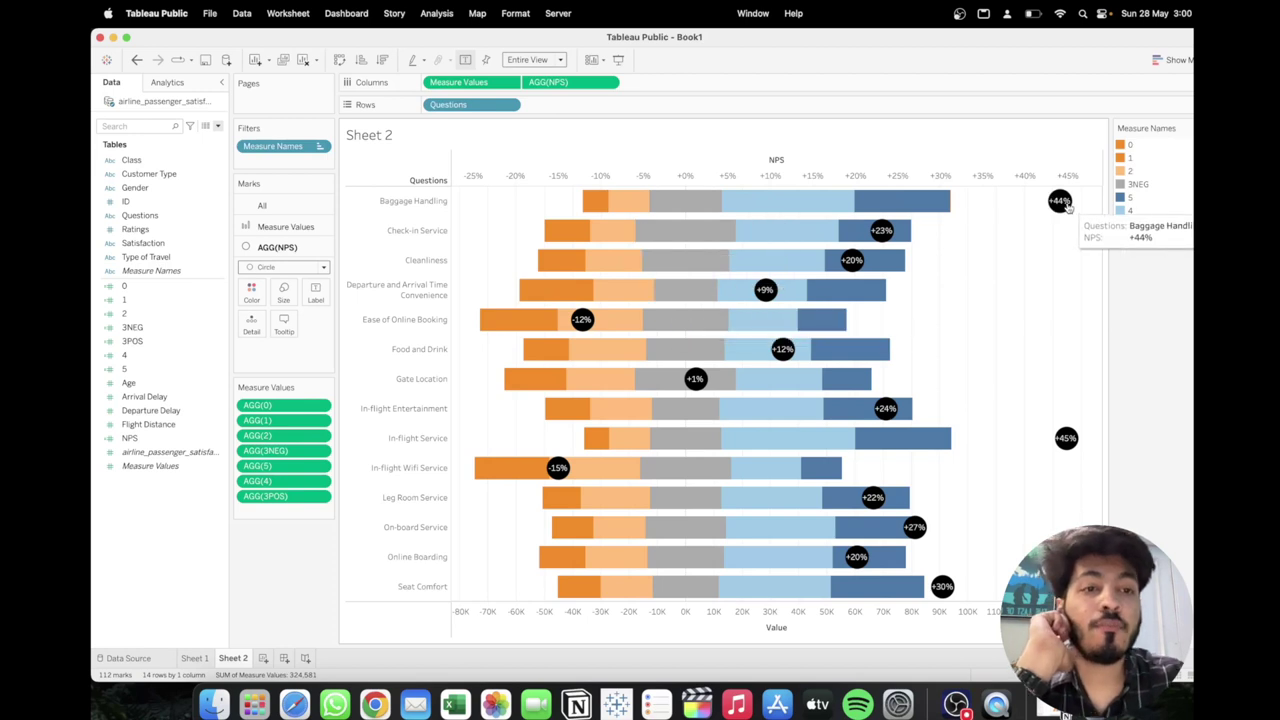
Fix the NPS axis range to run from -1.01 to 1.01
right_click(662, 178)
left_click(688, 183)
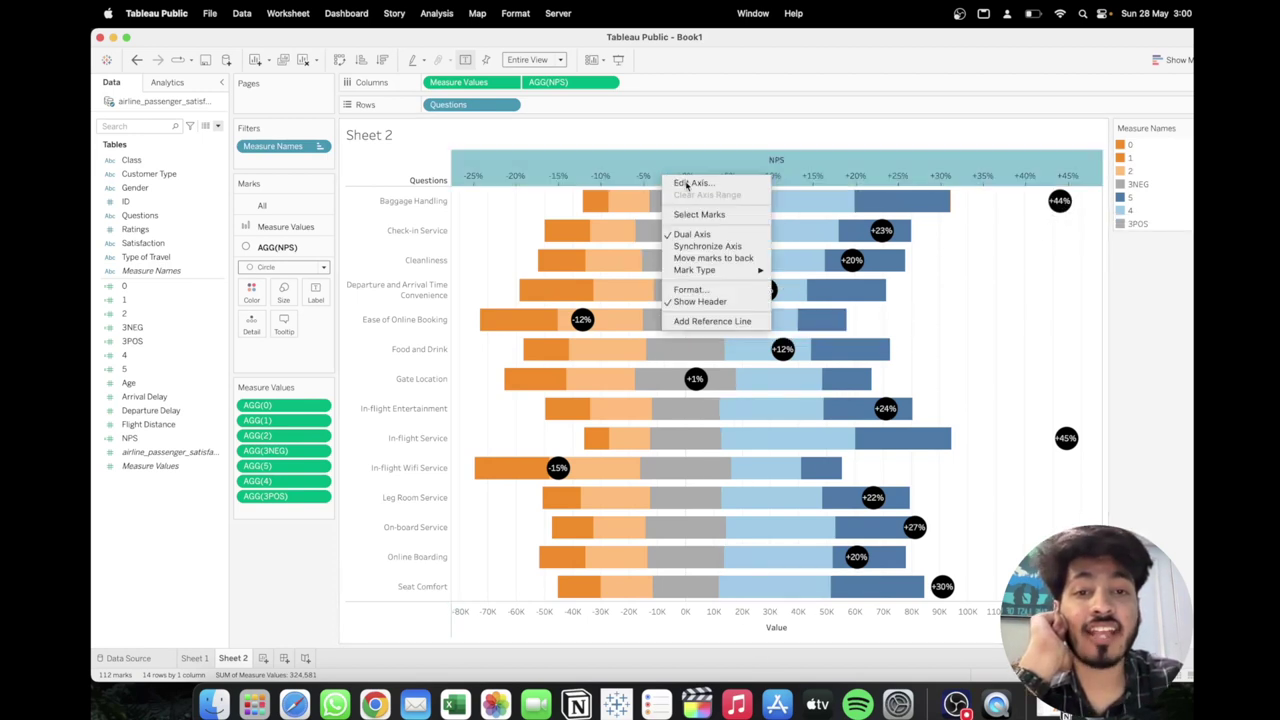
left_click(531, 290)
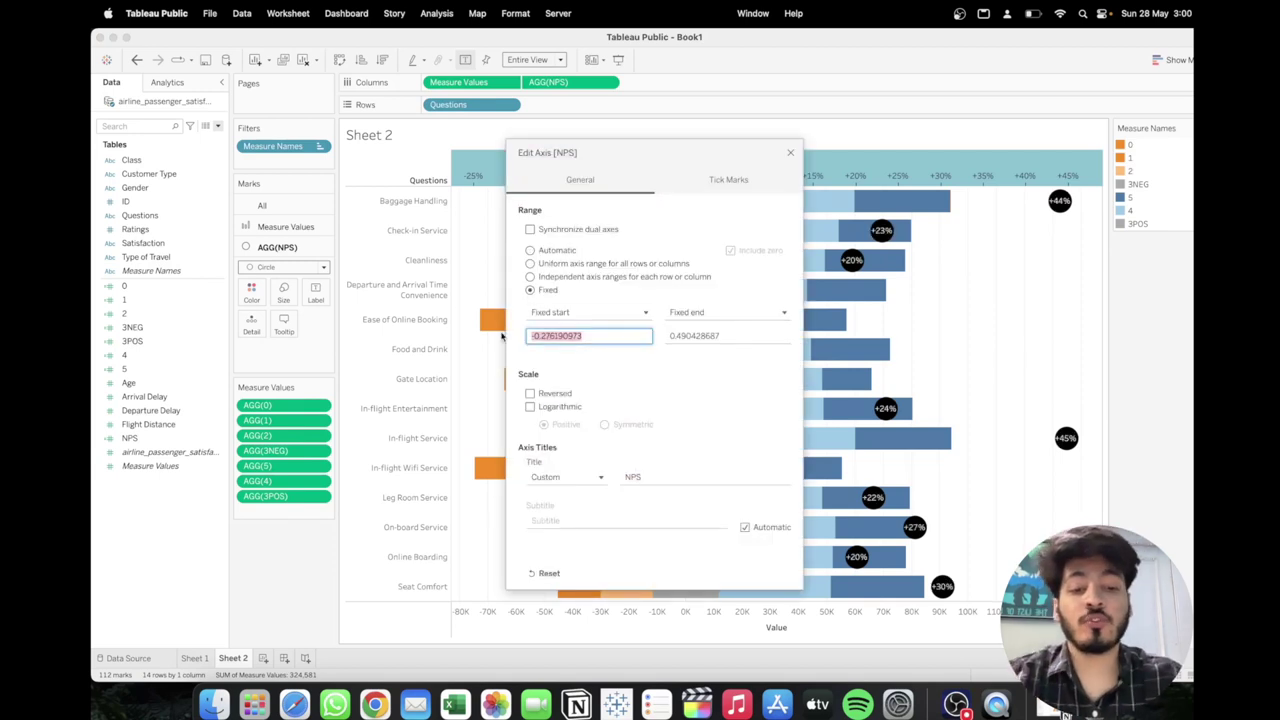
type("-")
key("Tab")
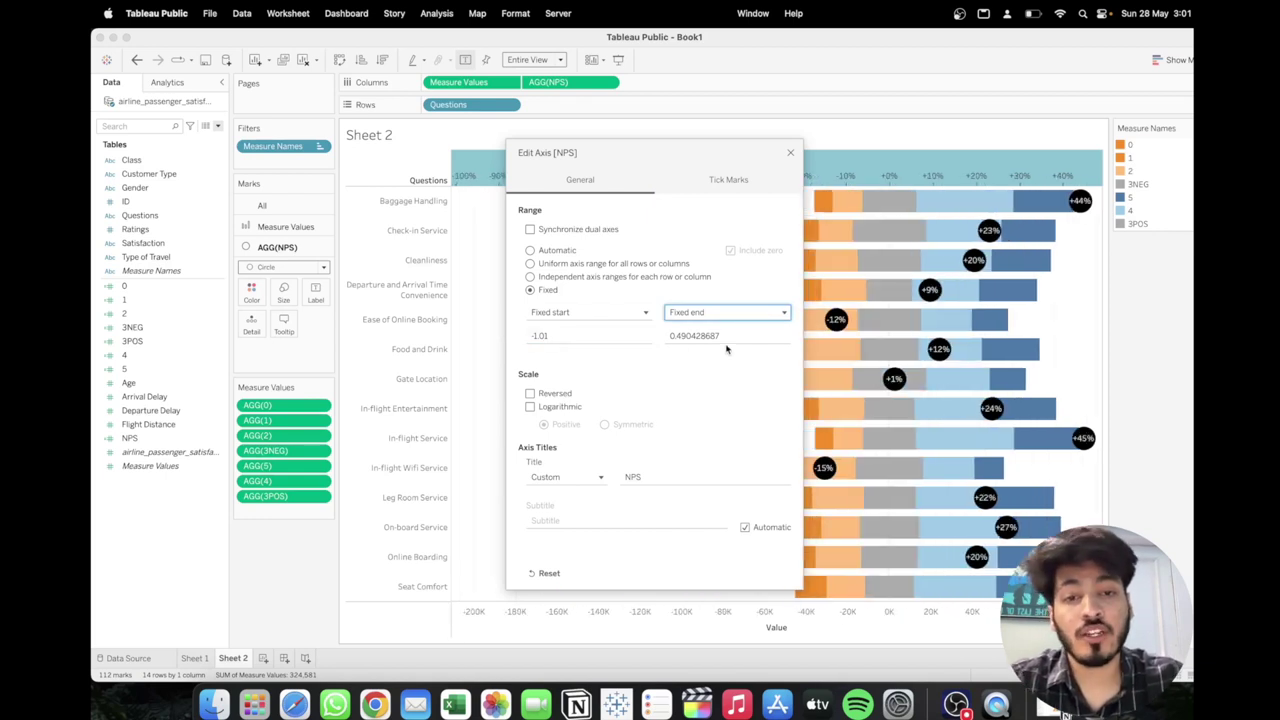
key("Tab")
type("1")
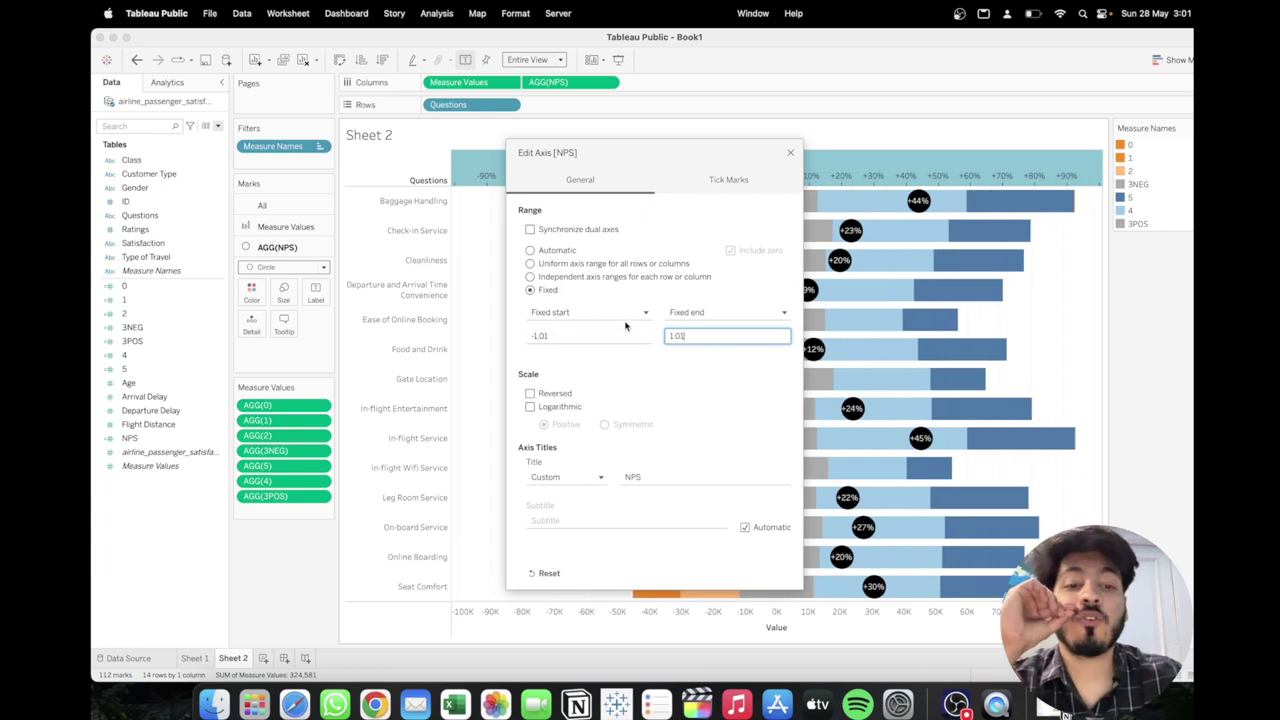
left_click(791, 154)
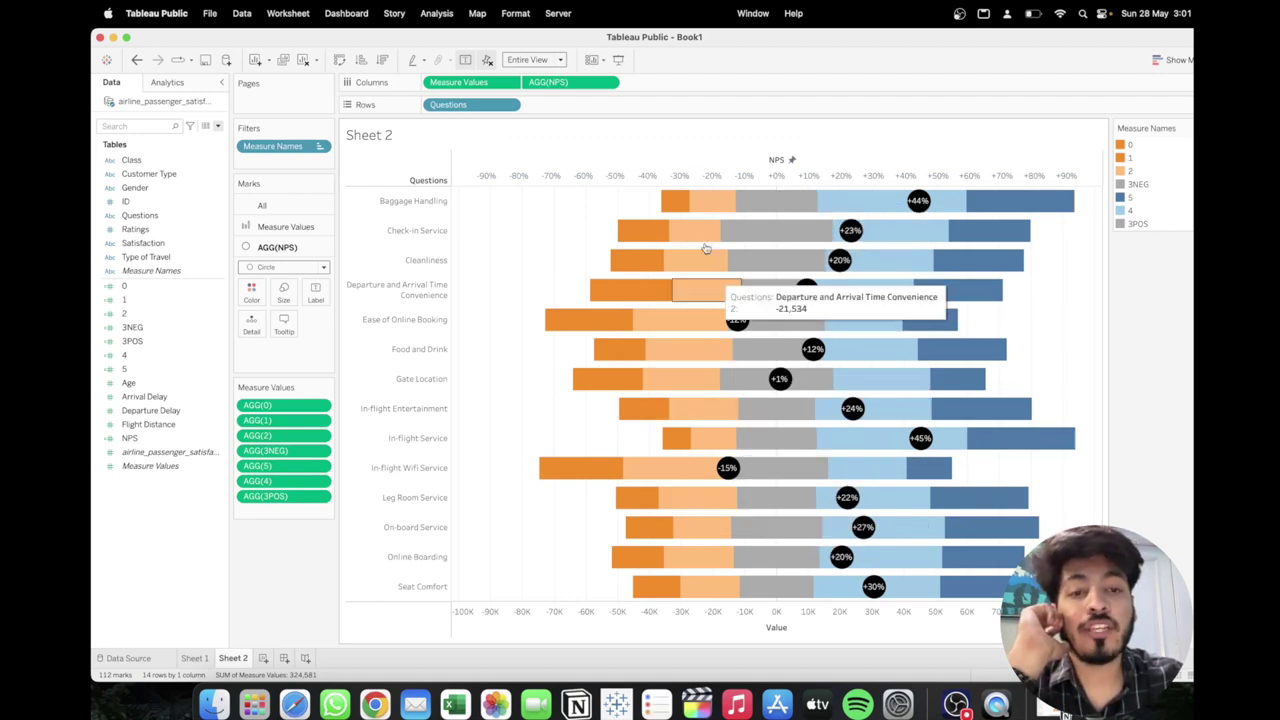
Sort the Questions rows in descending order by the NPS field
left_click(509, 106)
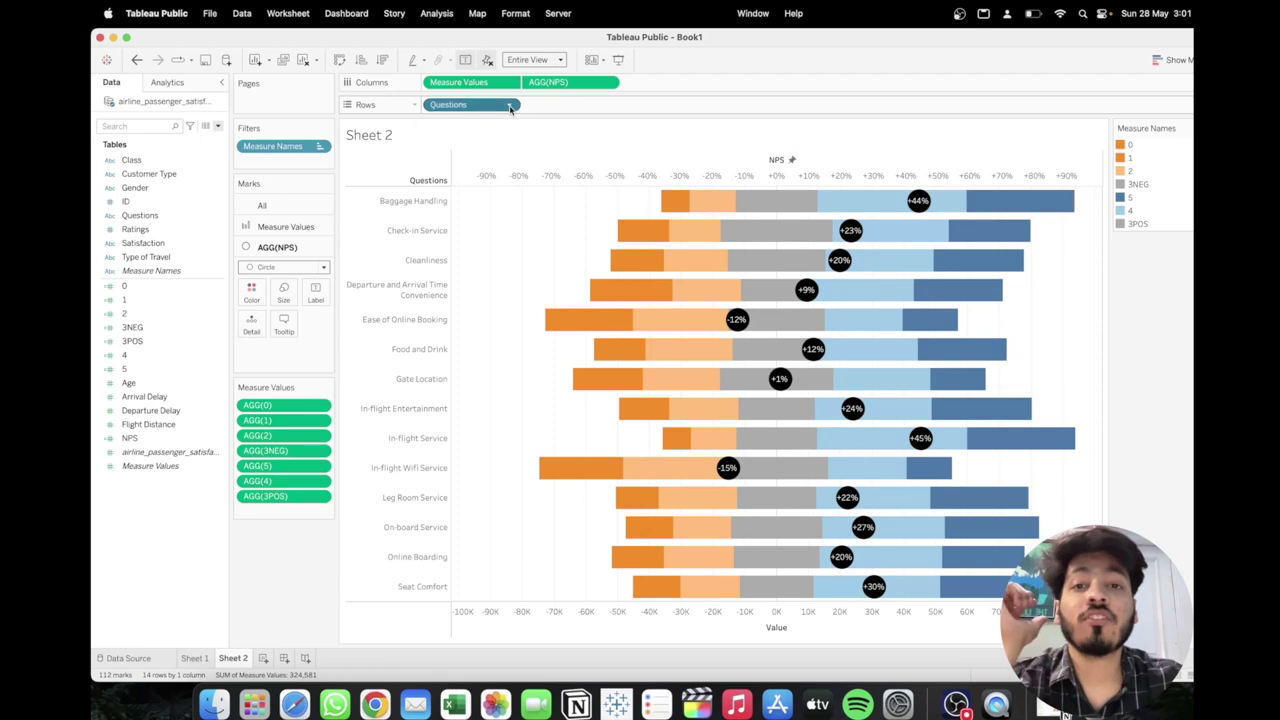
left_click(458, 183)
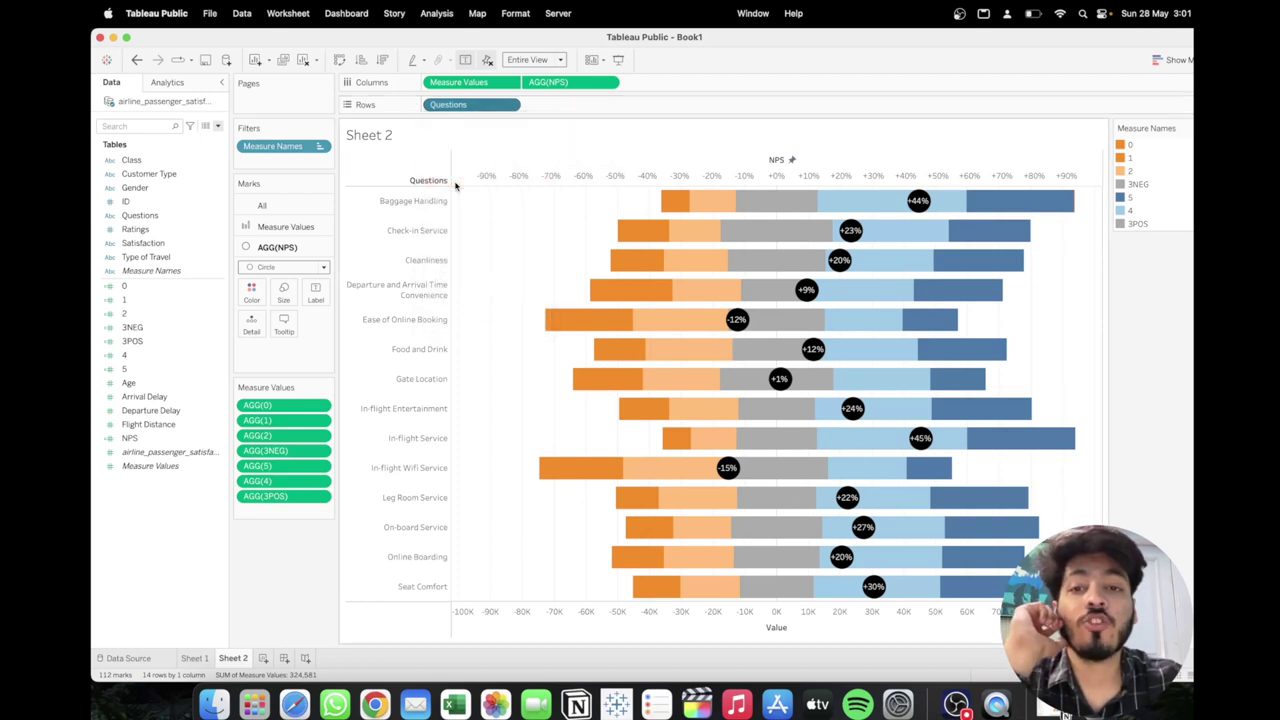
left_click(663, 347)
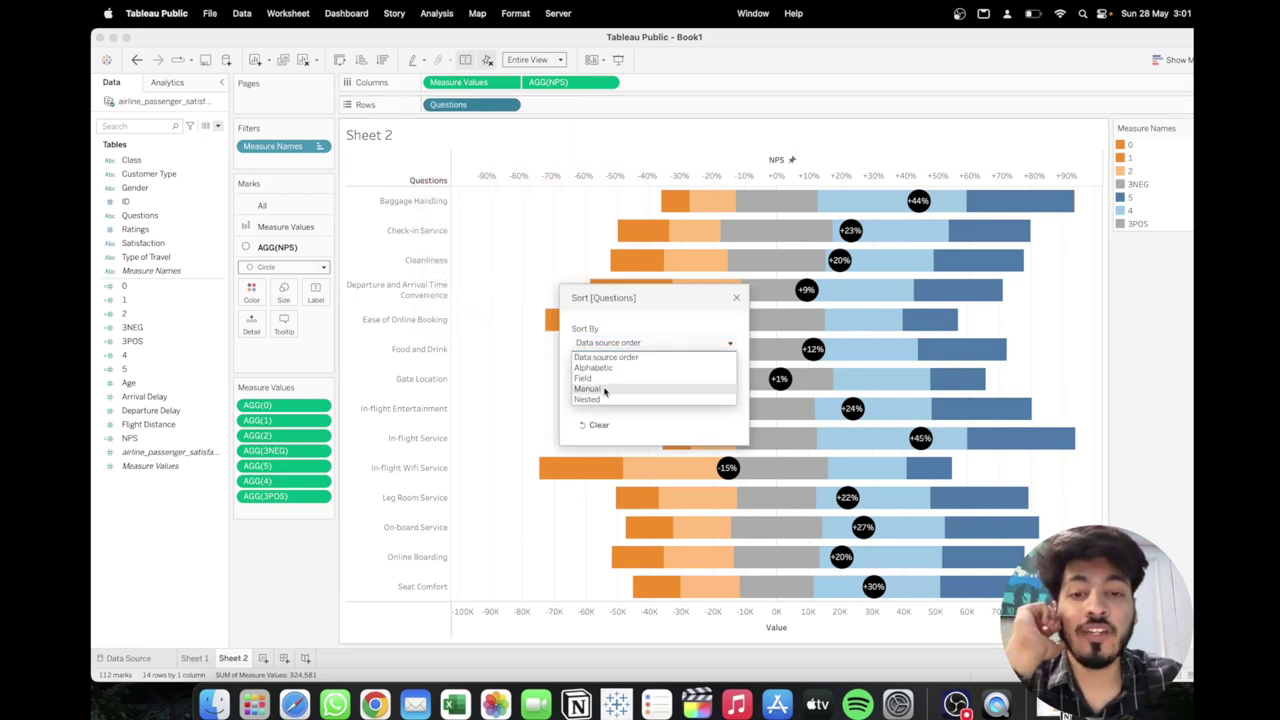
left_click(585, 378)
left_click(603, 395)
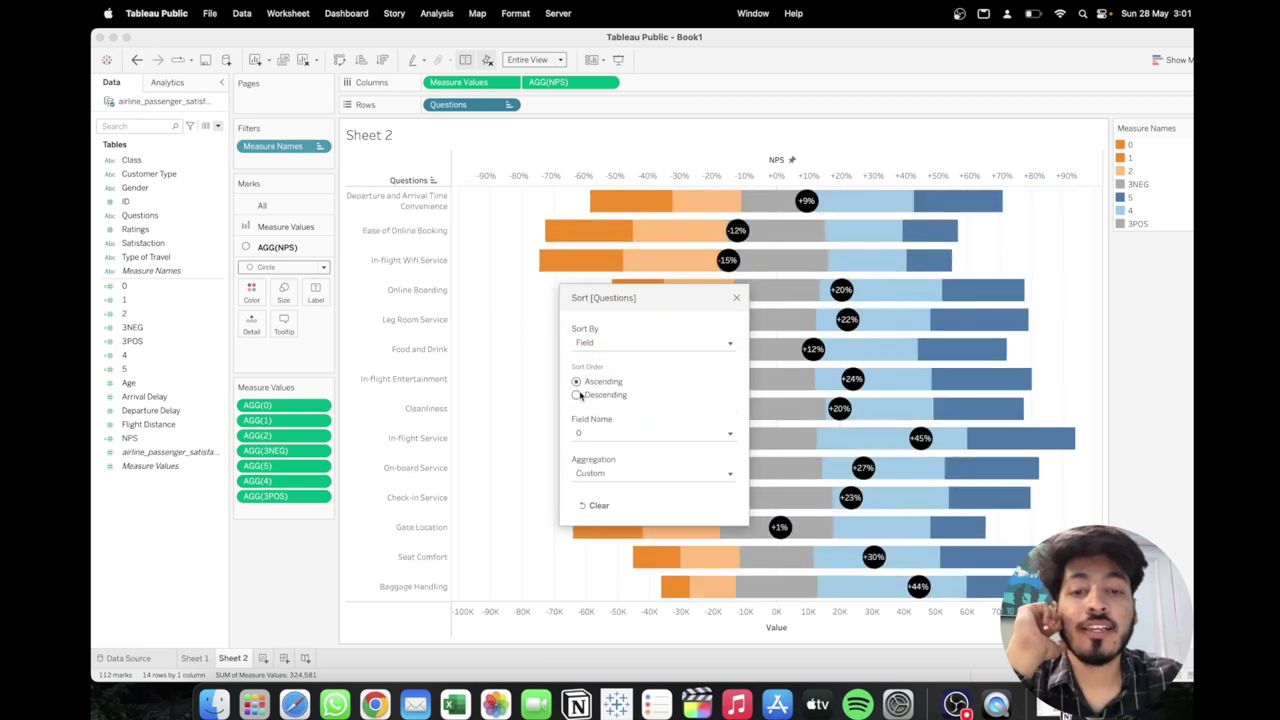
left_click(652, 432)
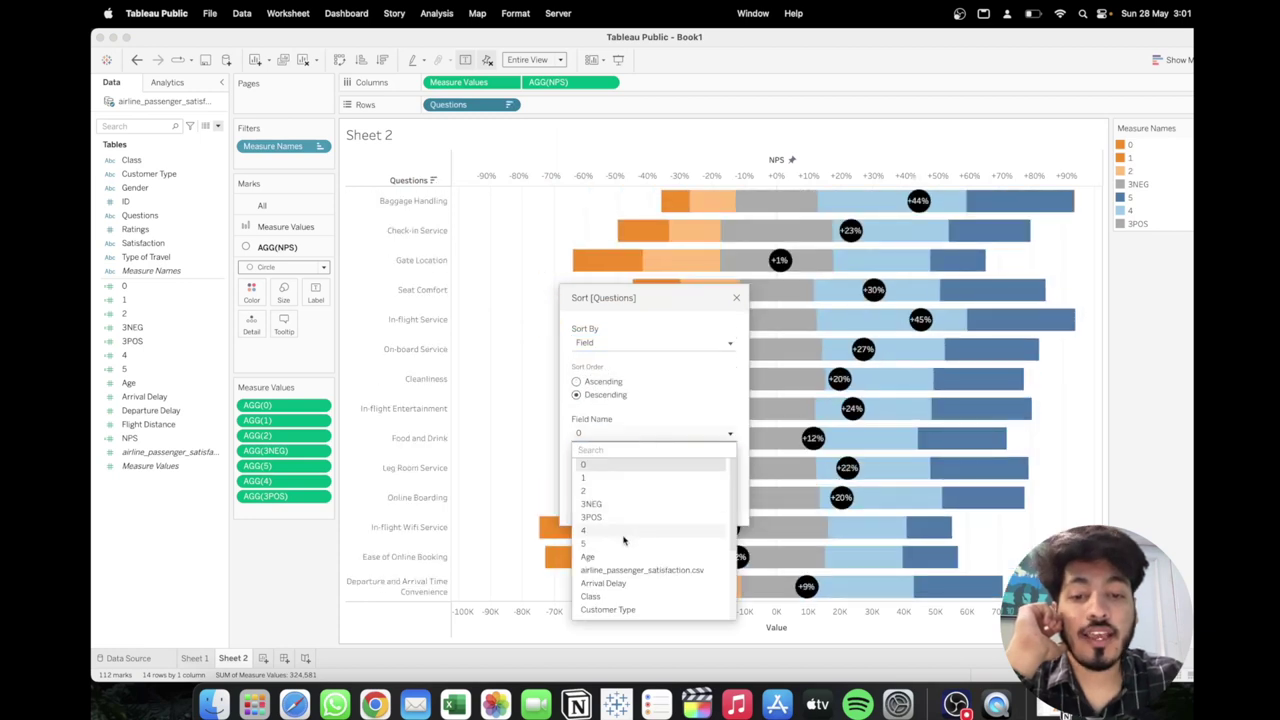
scroll(615, 570, "down", 5)
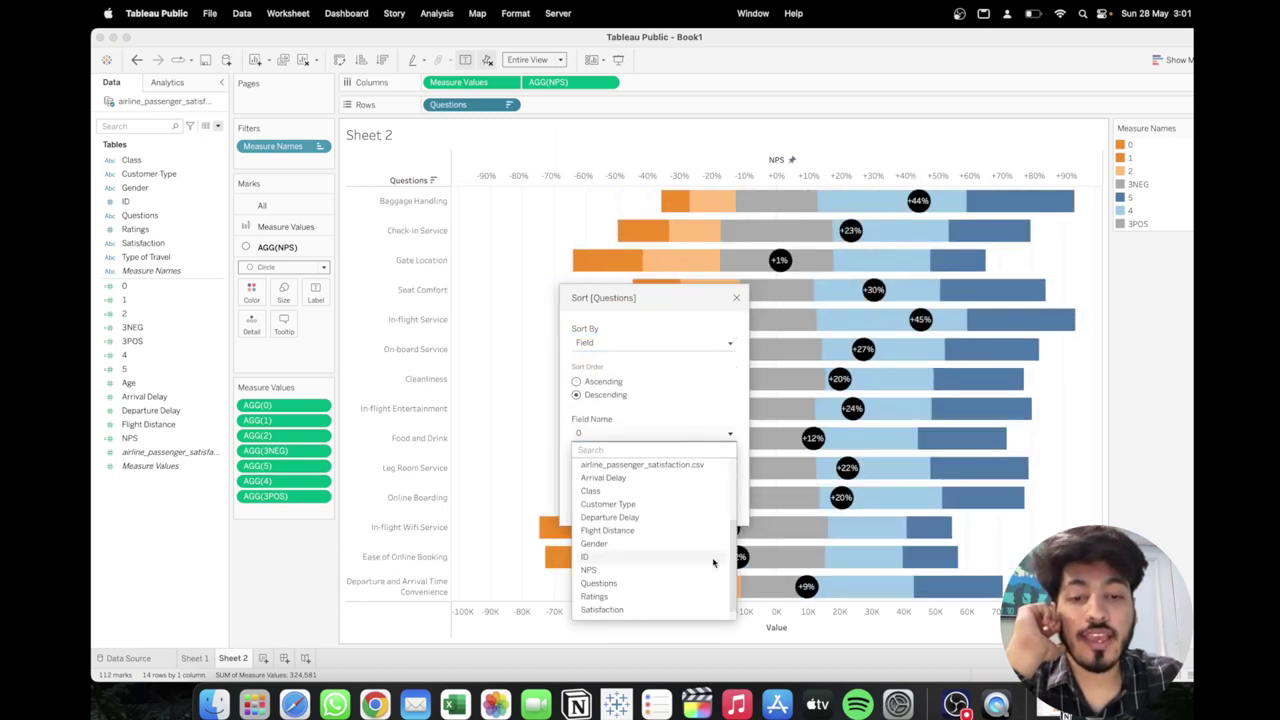
left_click(598, 569)
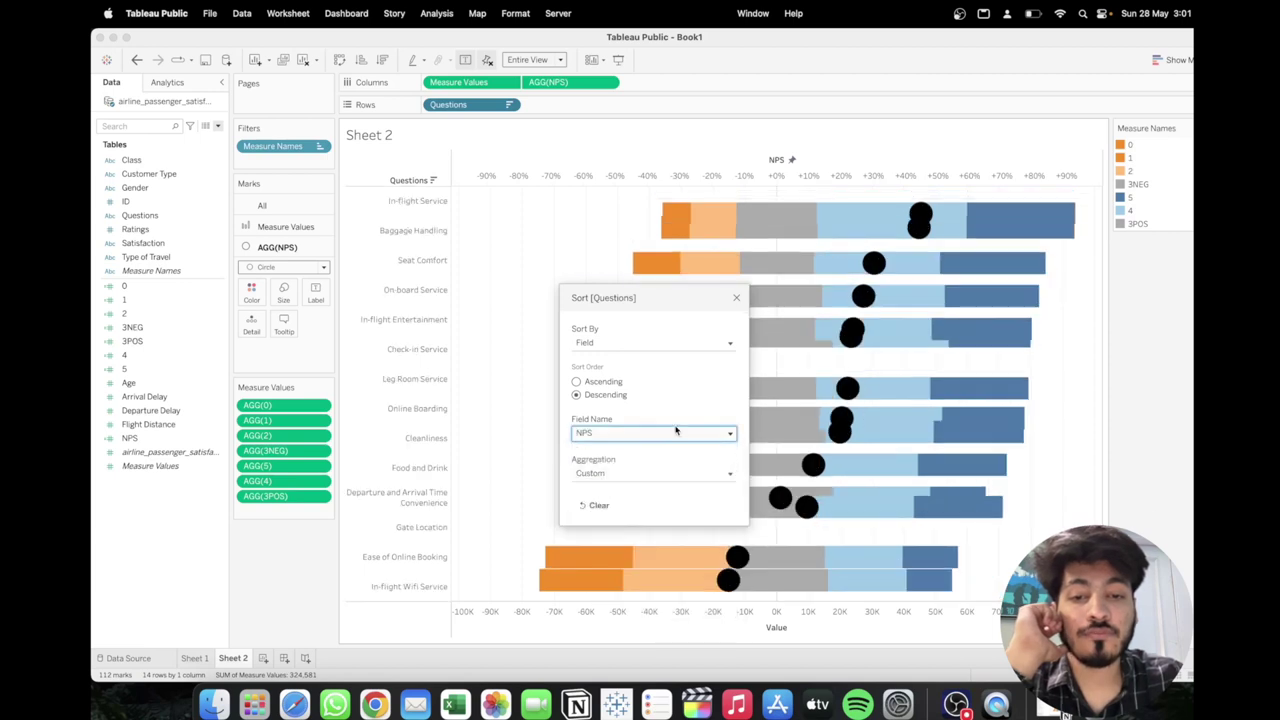
left_click(736, 300)
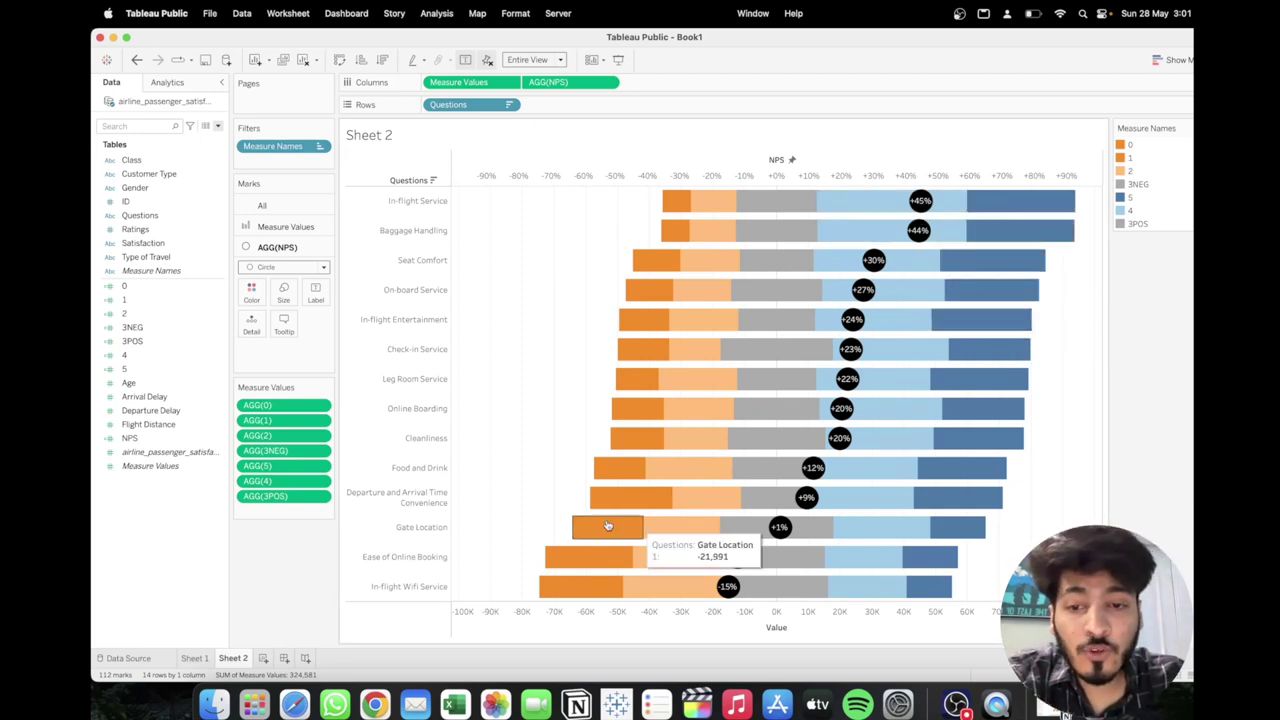
left_click(416, 558)
left_click(408, 589)
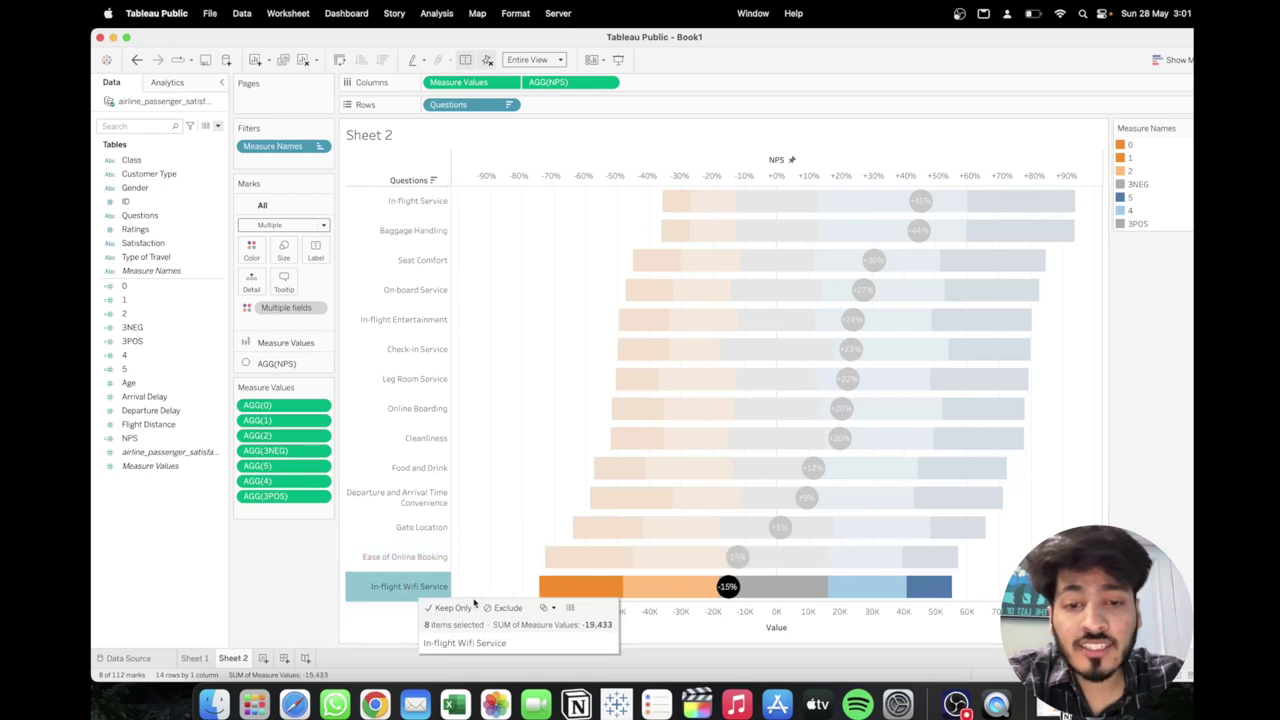
left_click(862, 625)
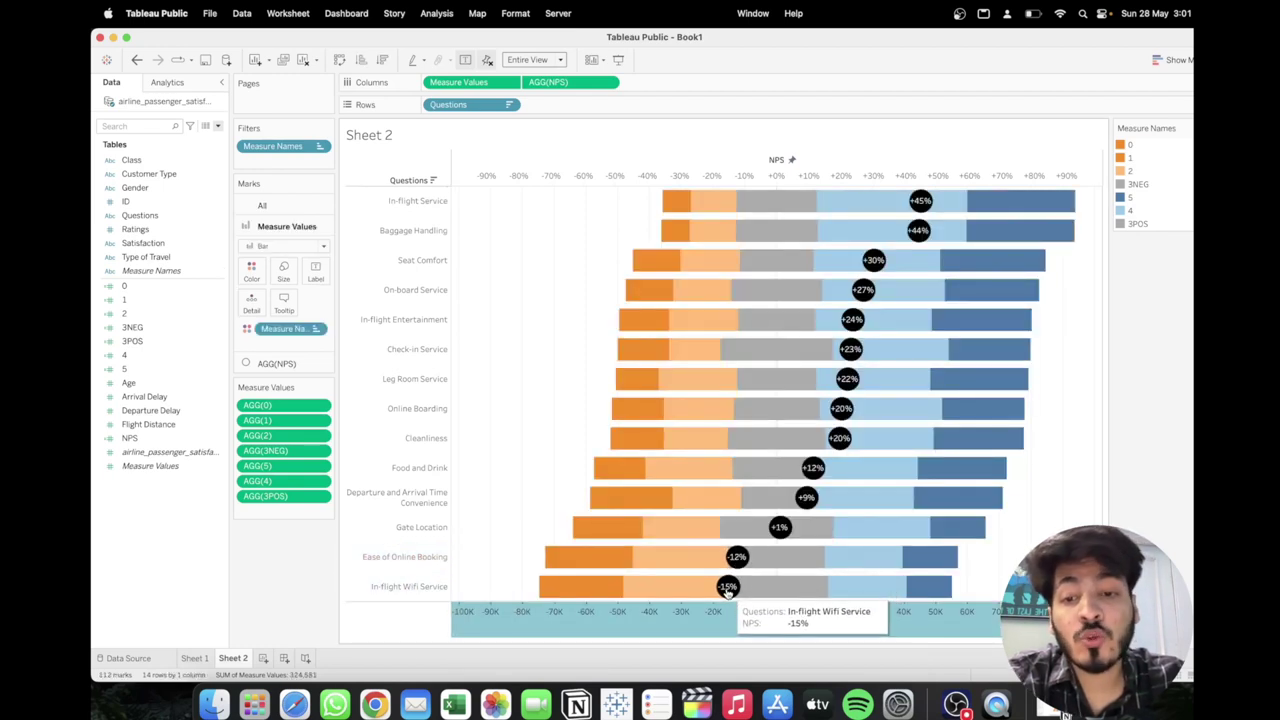
left_click(416, 558)
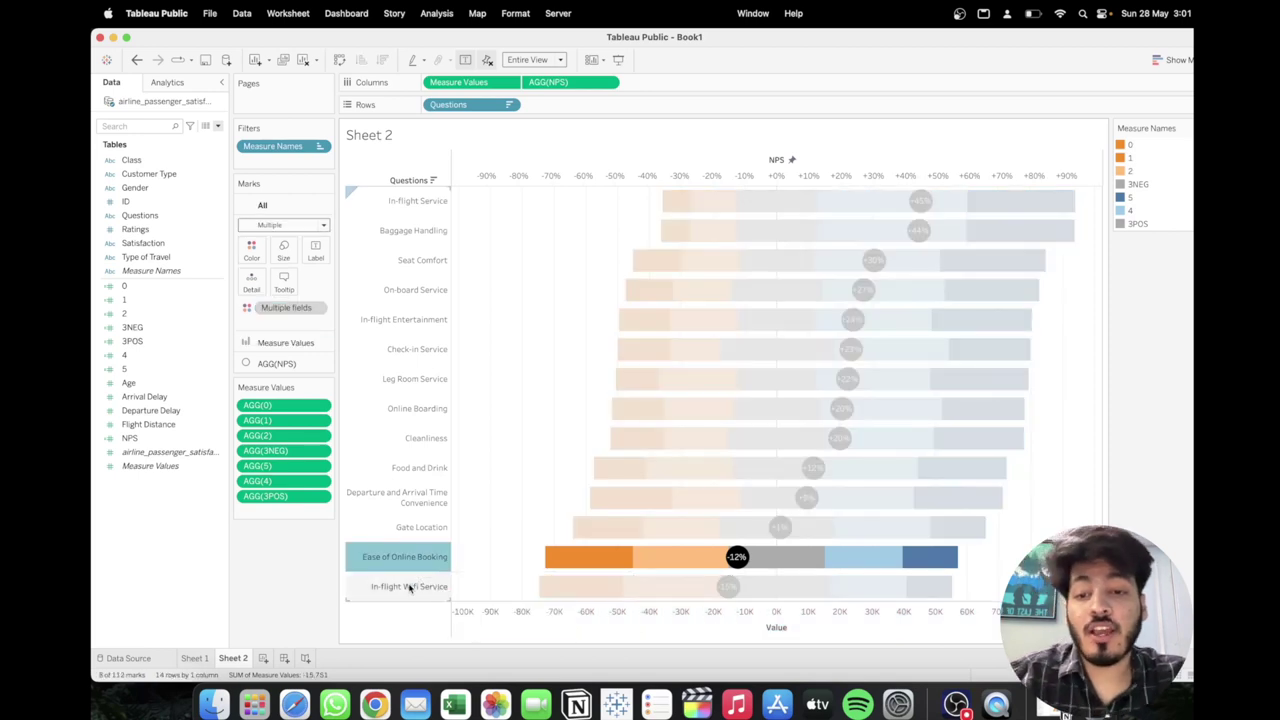
left_click(409, 587, "super")
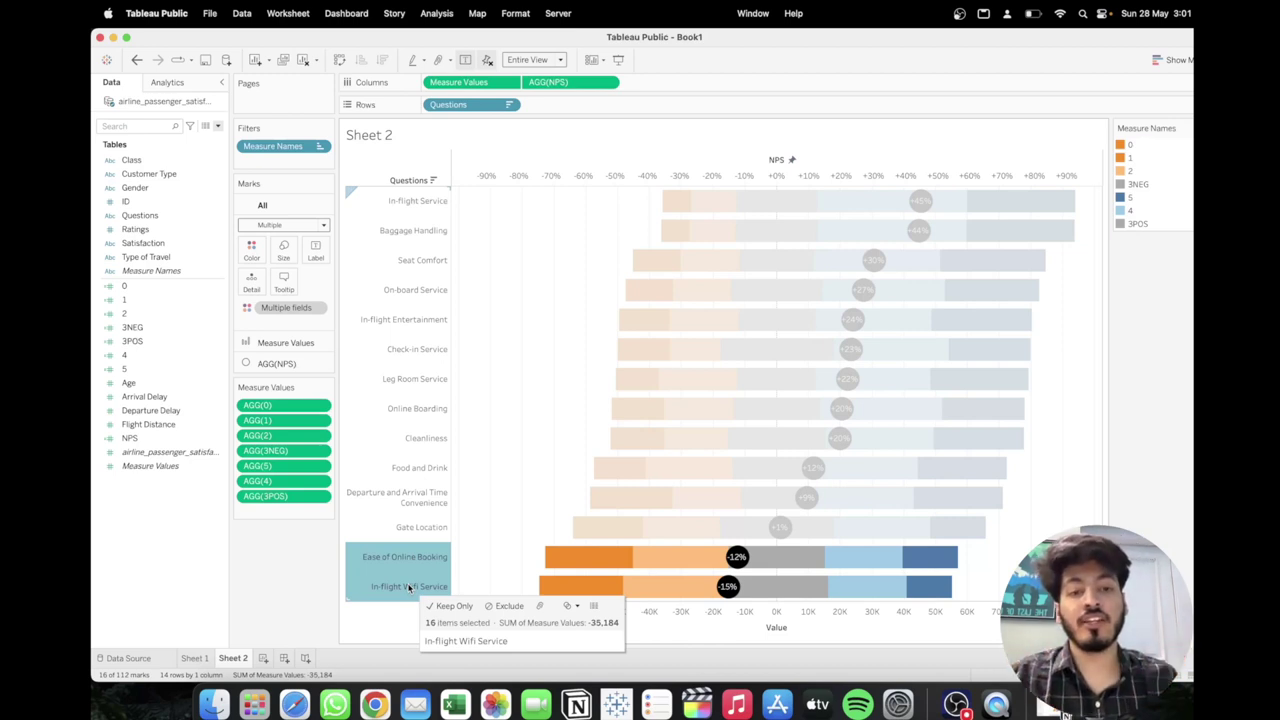
left_click(1071, 363)
left_click(415, 200)
left_click(415, 229, "super")
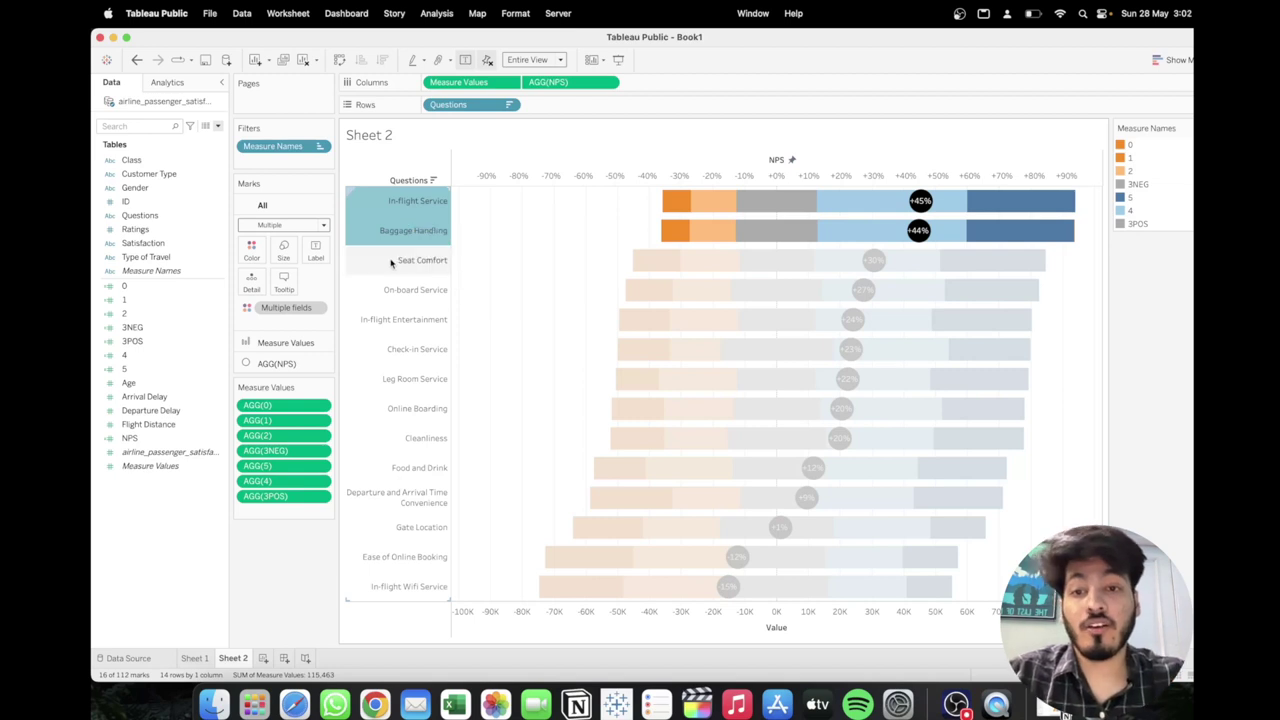
left_click(393, 260, "super")
left_click(1138, 337)
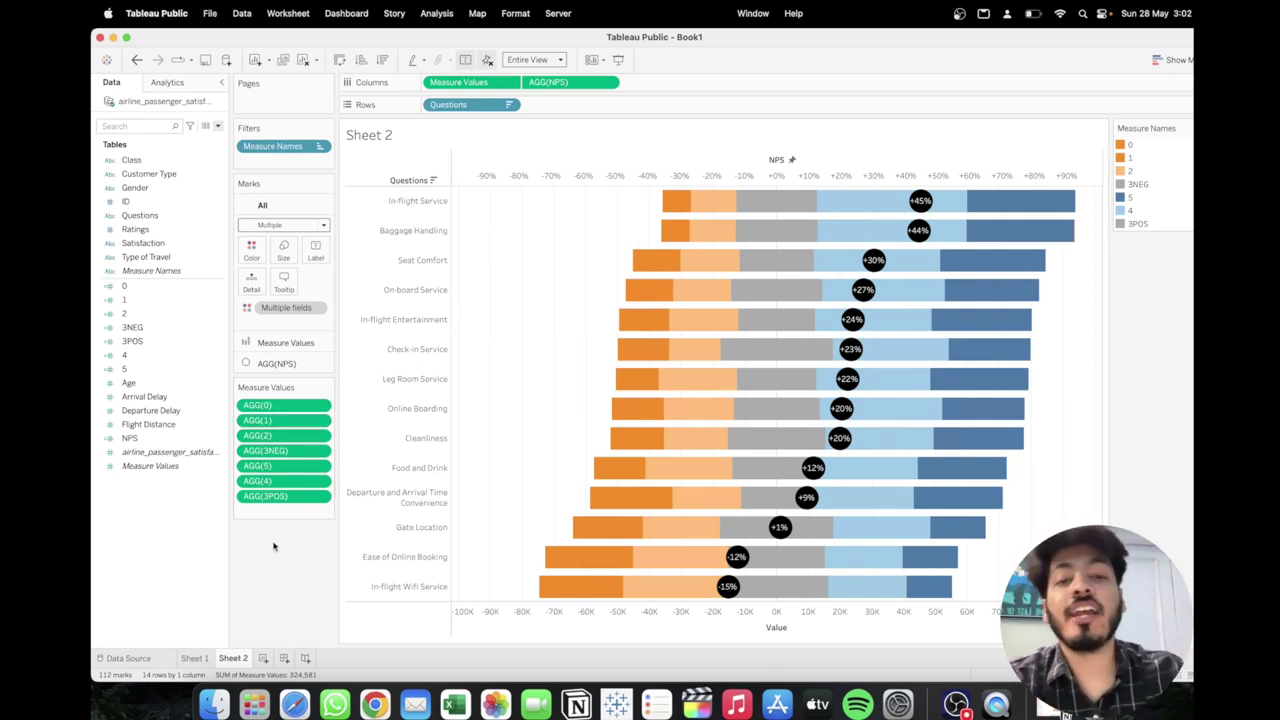
Turn off Show Header for the top NPS axis and the bottom Value axis
right_click(660, 173)
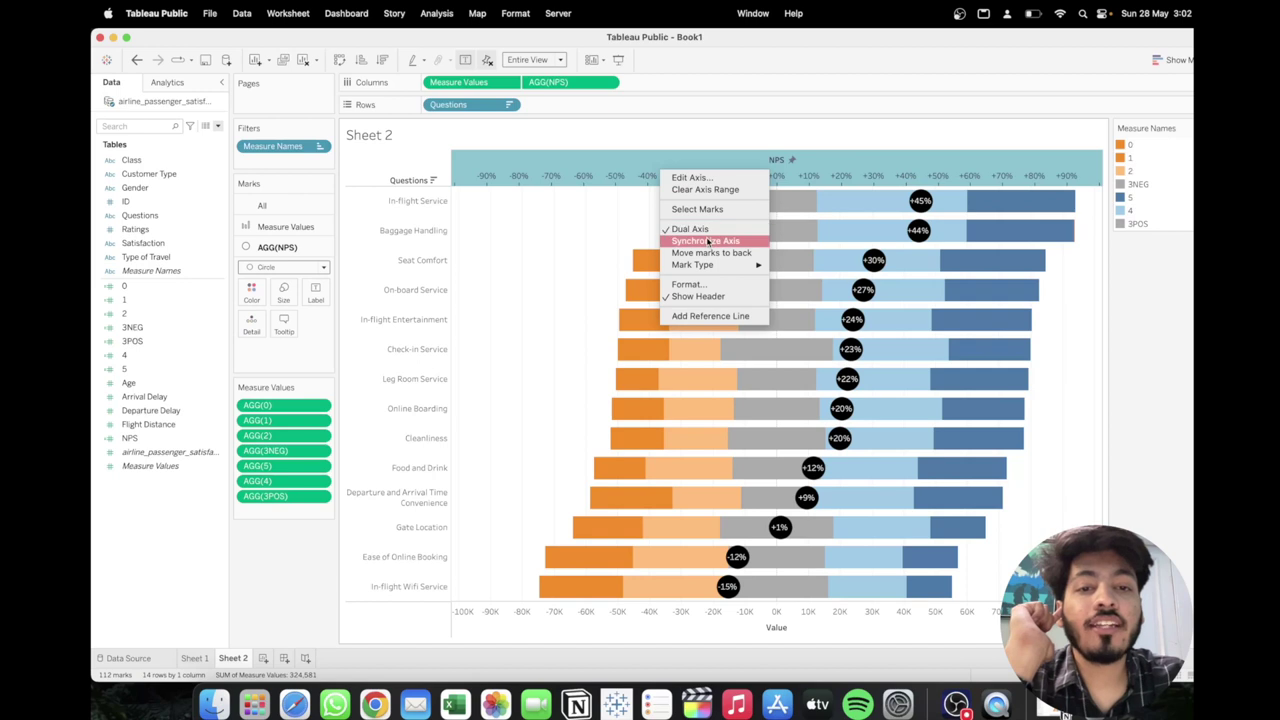
left_click(698, 297)
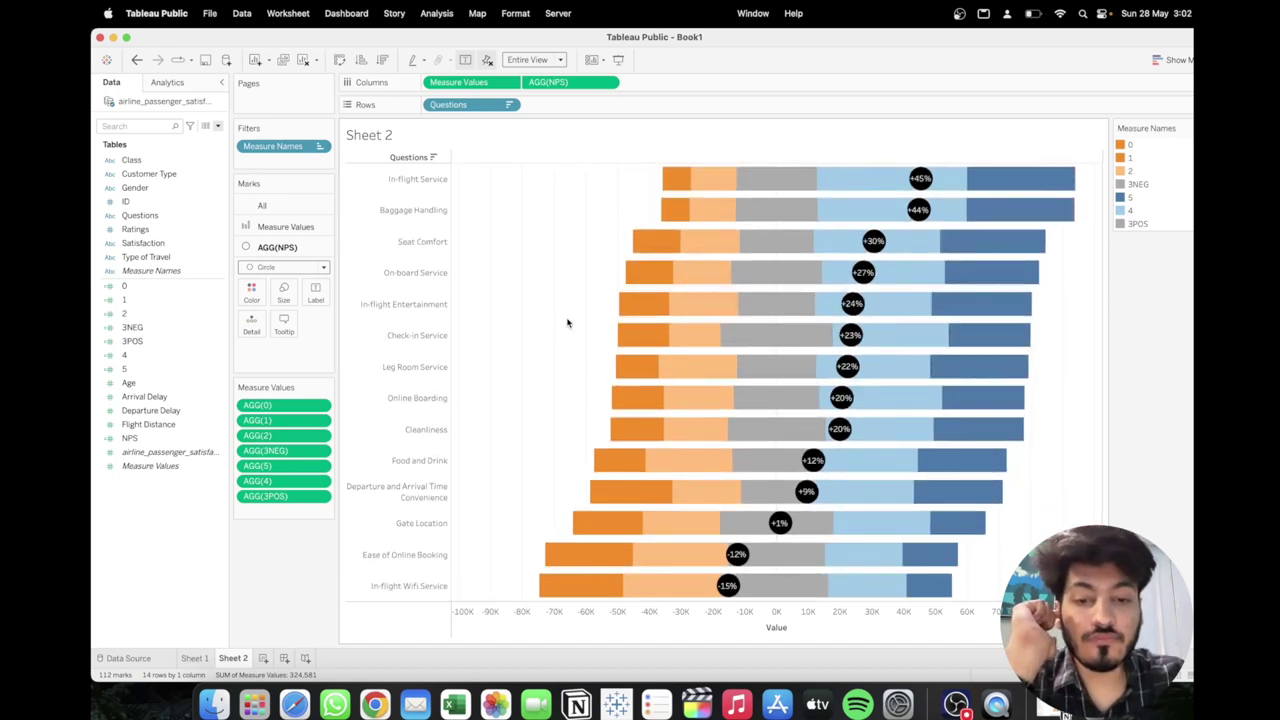
right_click(790, 623)
left_click(830, 588)
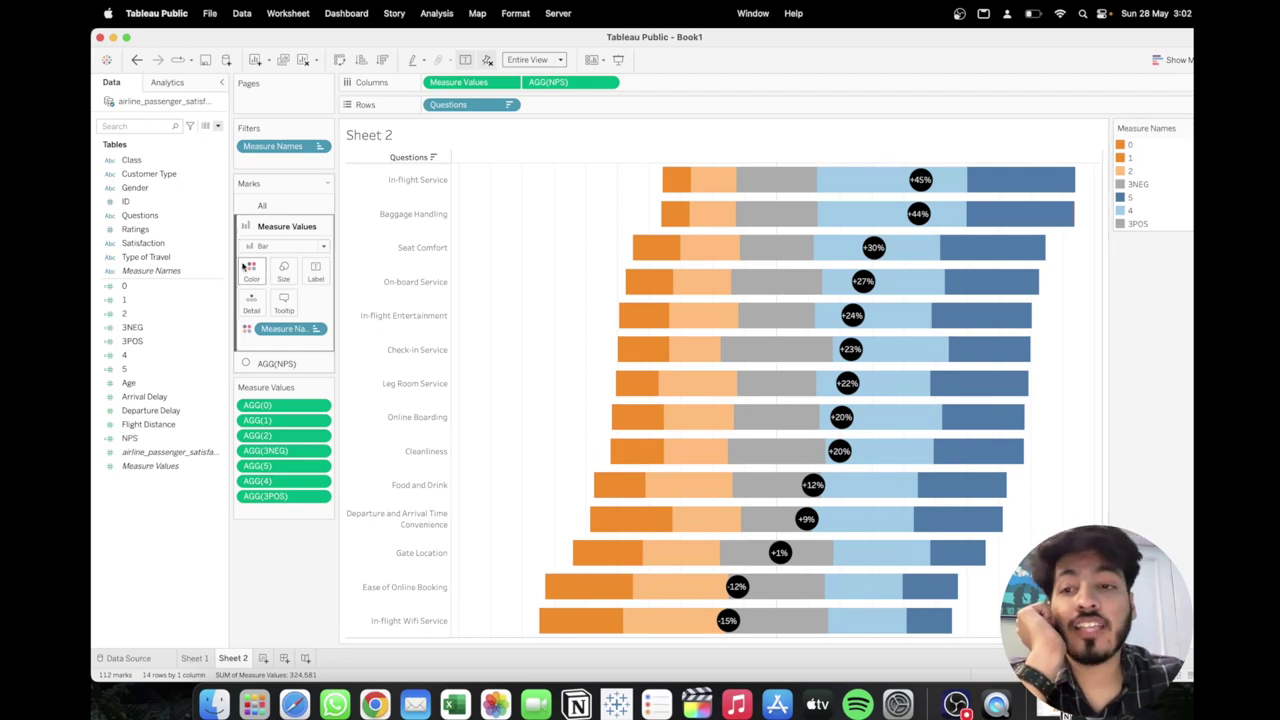
Rename the 0 rating field to VERY DISSATISFIED
right_click(1128, 146)
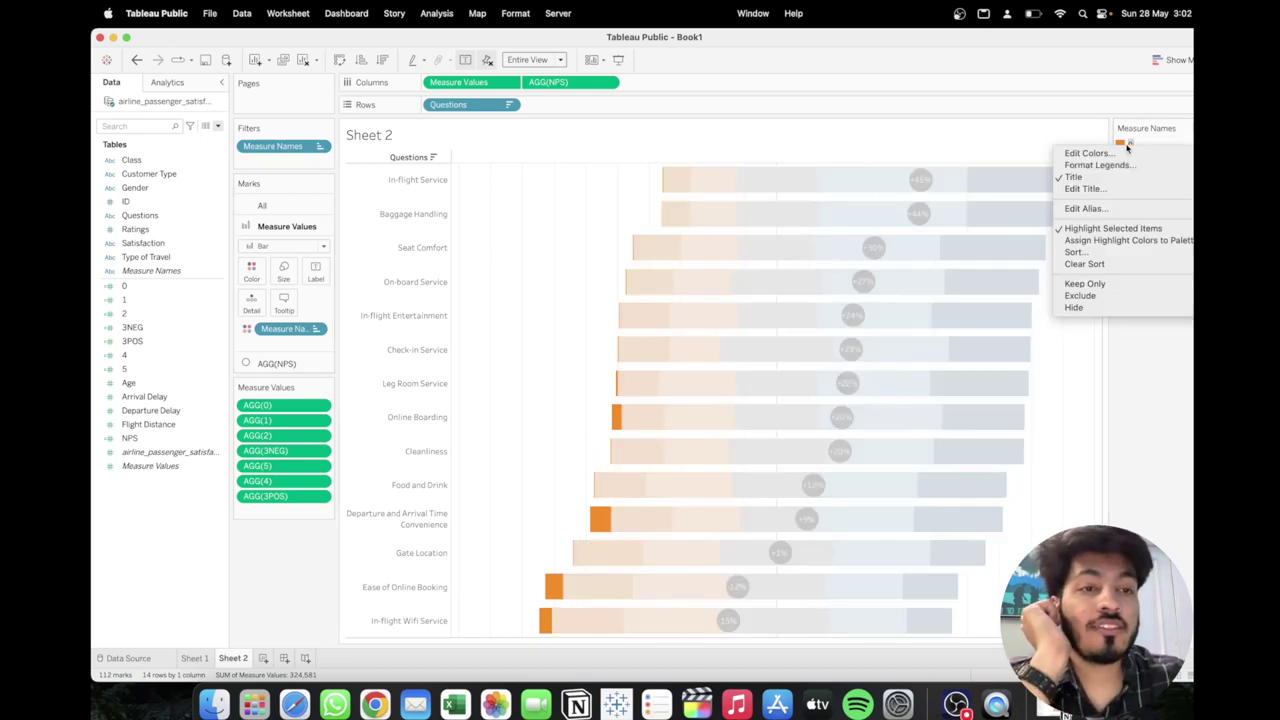
left_click(1157, 351)
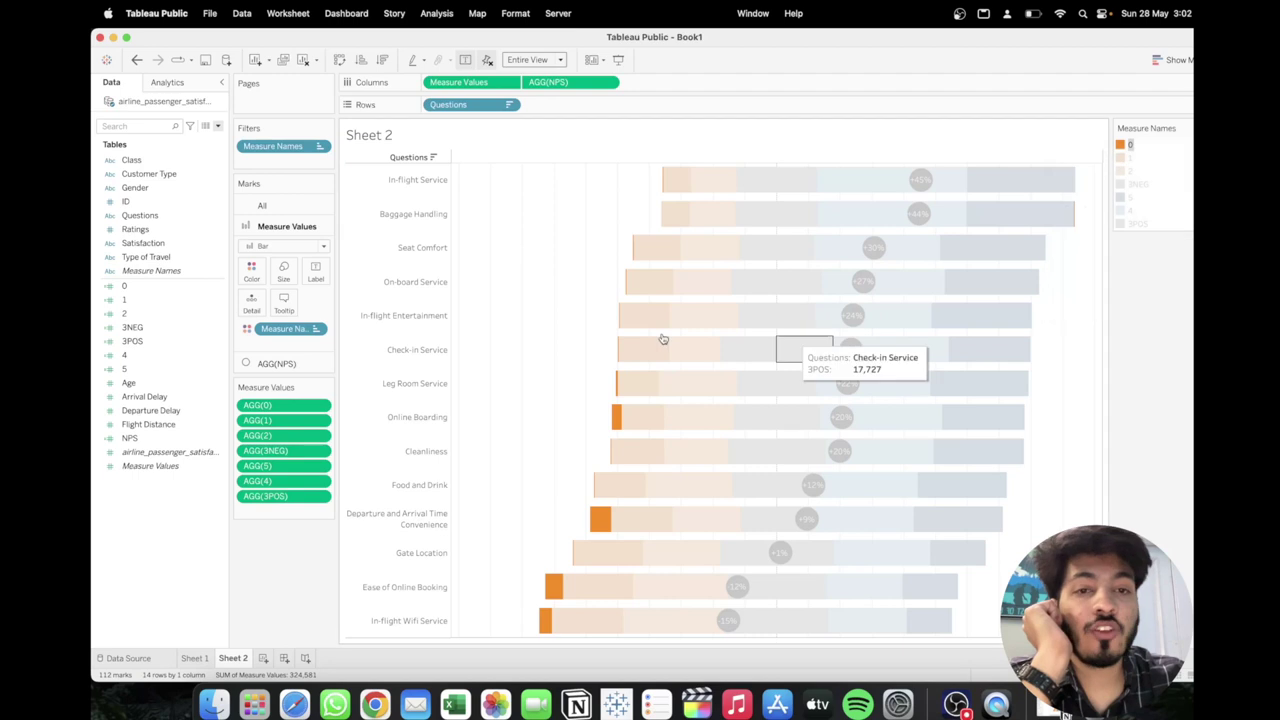
right_click(228, 286)
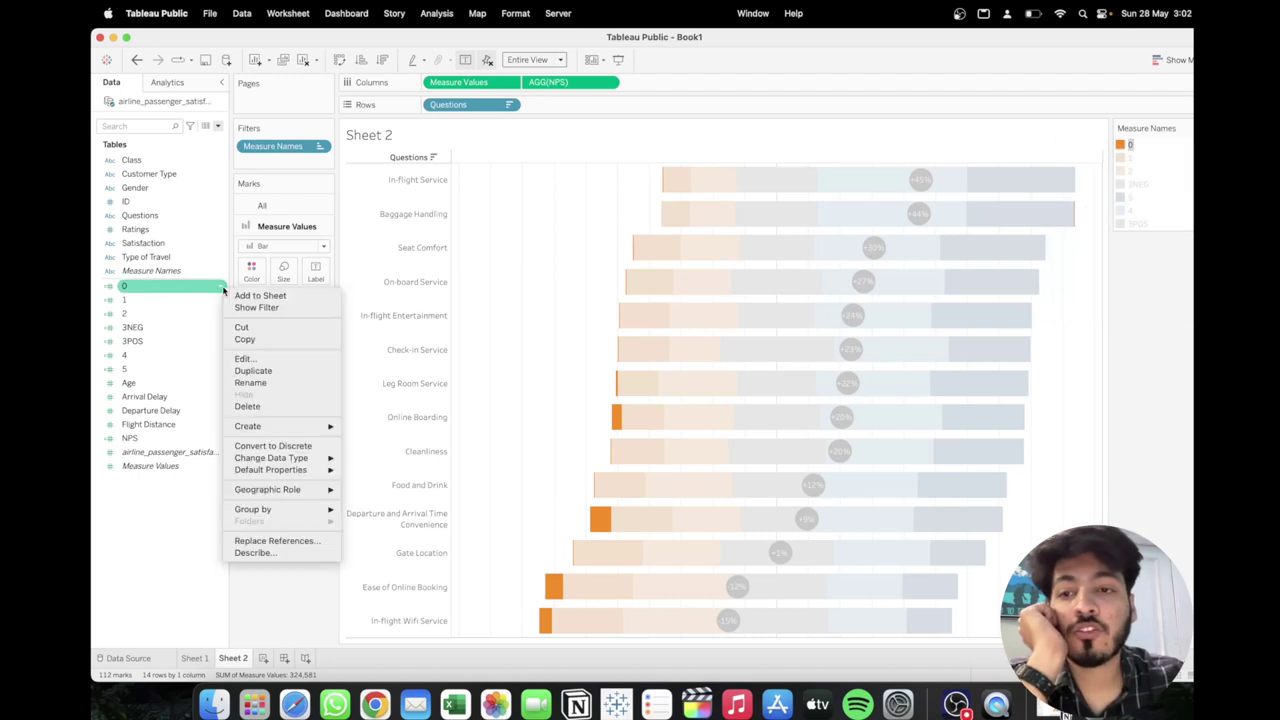
left_click(253, 372)
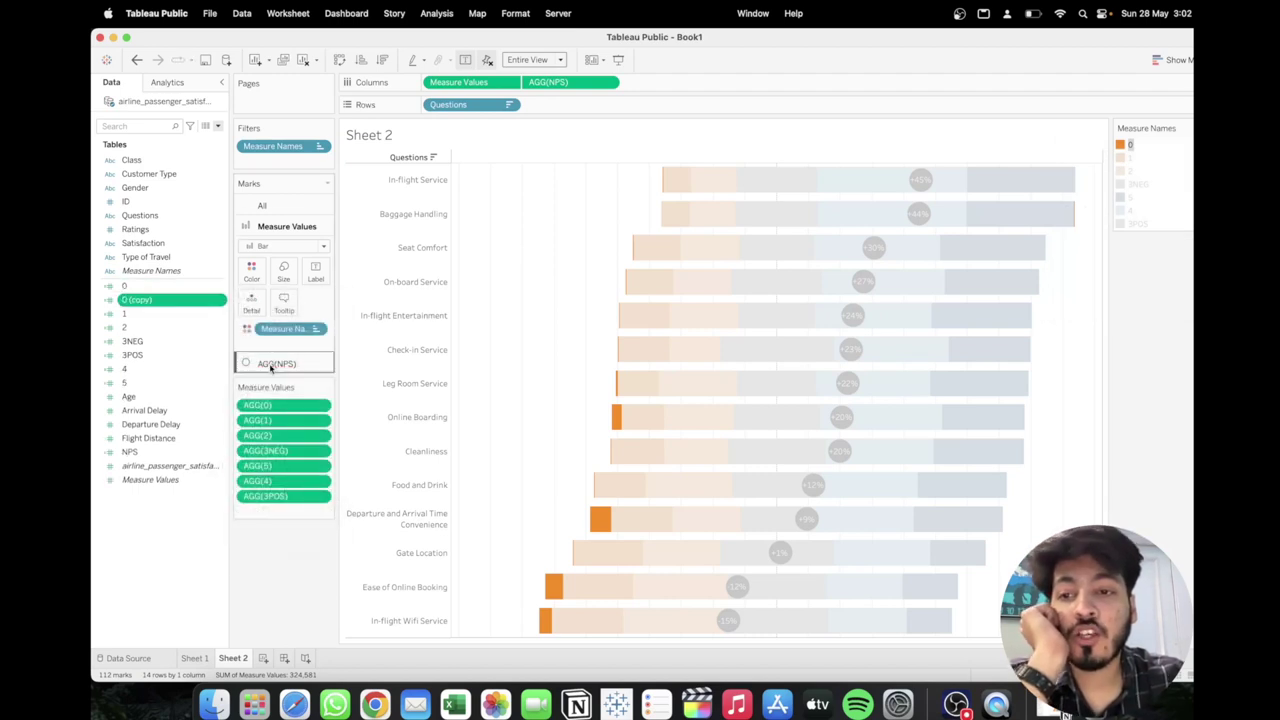
key("super+z")
right_click(218, 288)
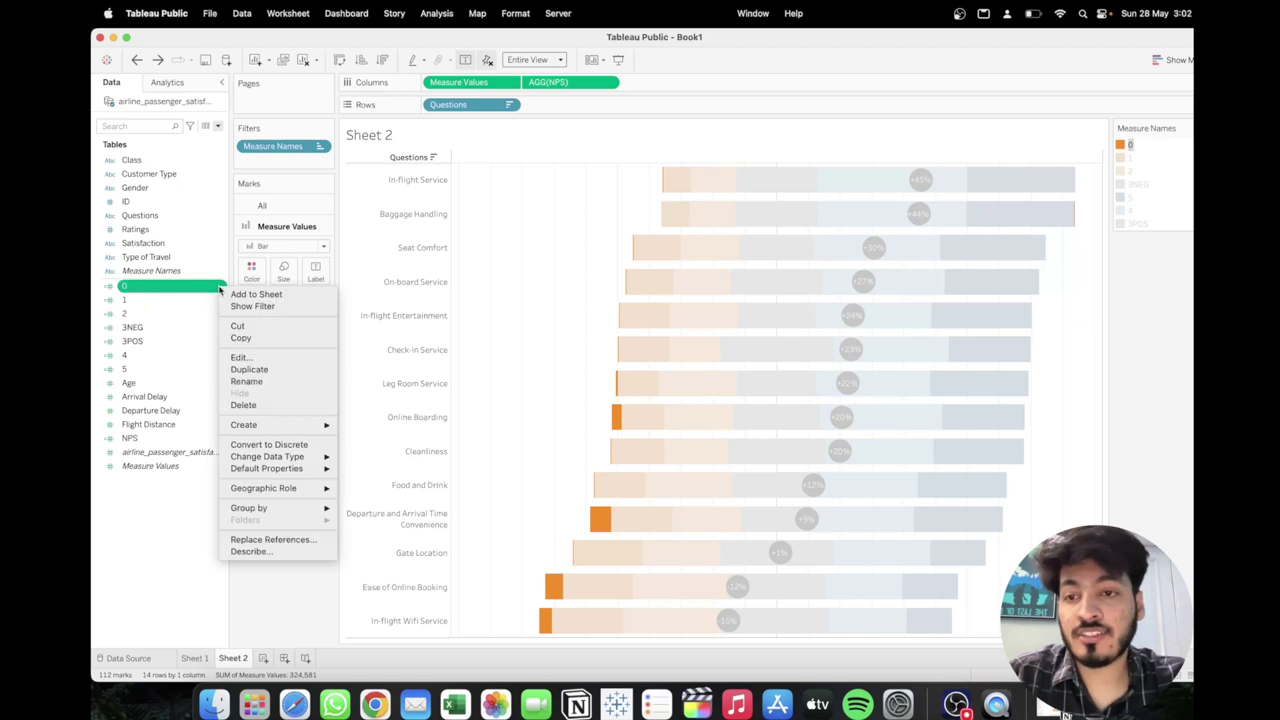
left_click(247, 382)
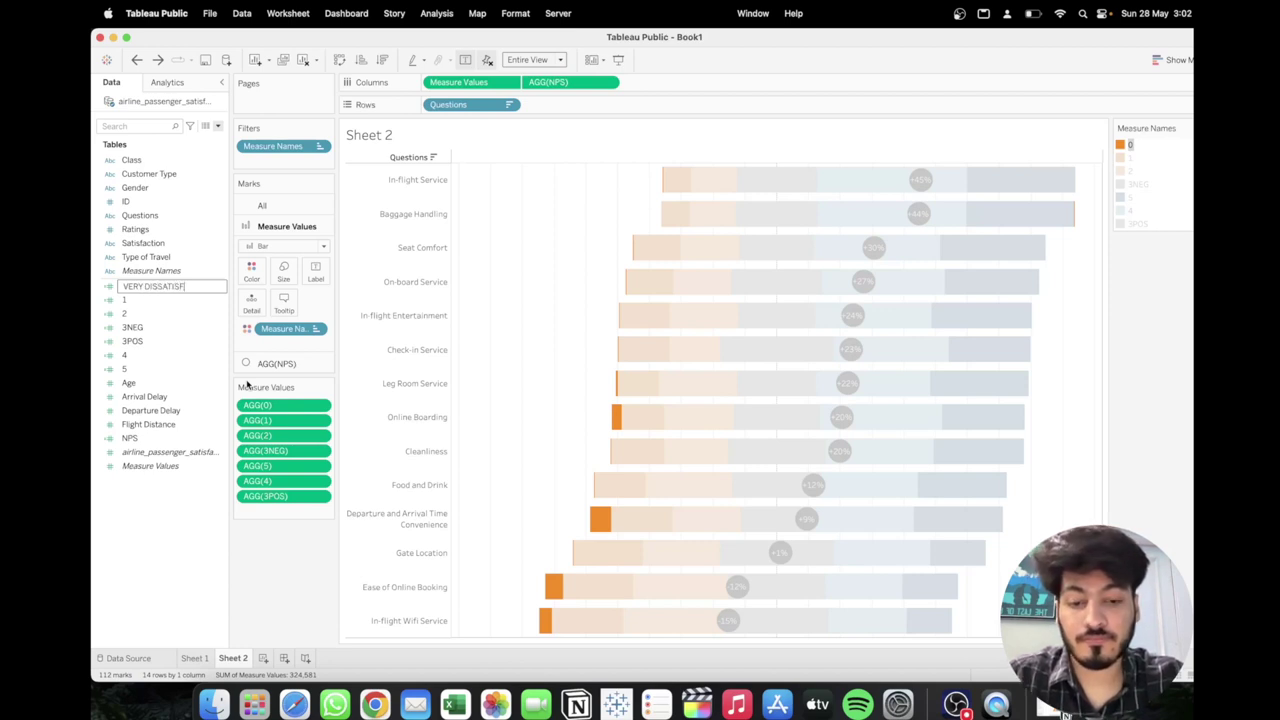
key("Return")
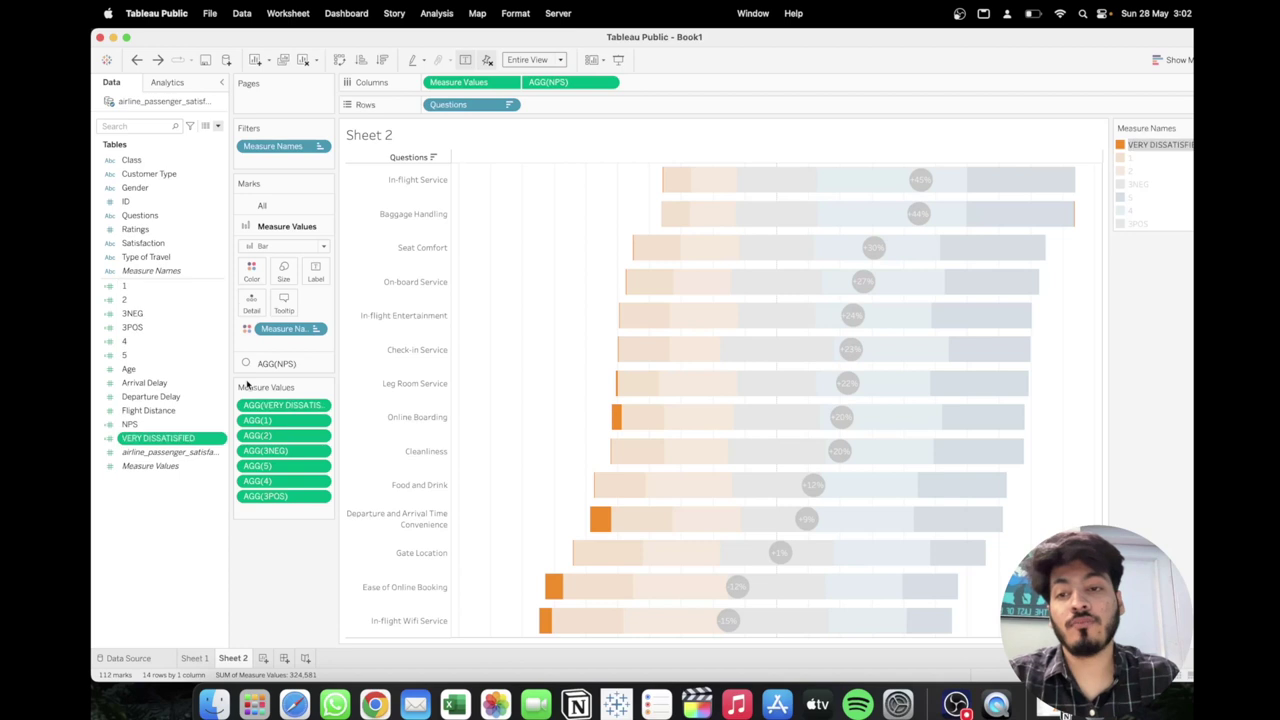
Rename the 1 rating field to VERY DISSATISFIED
right_click(222, 287)
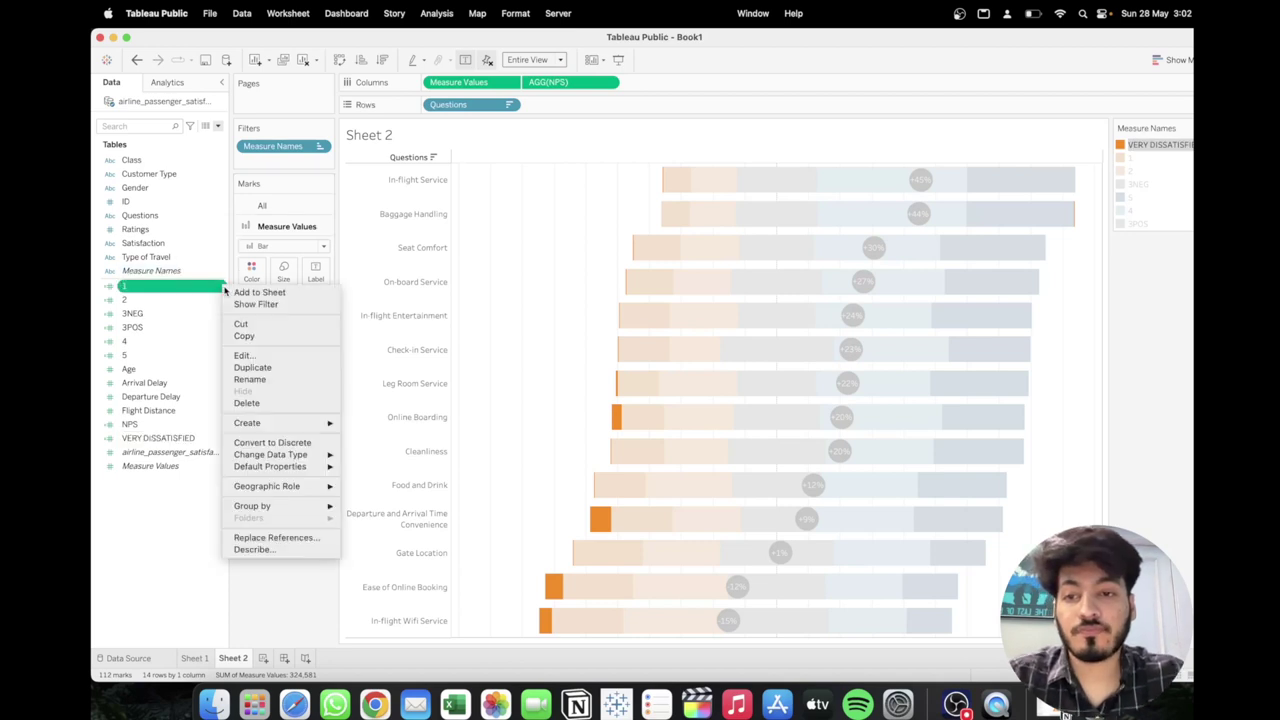
left_click(246, 356)
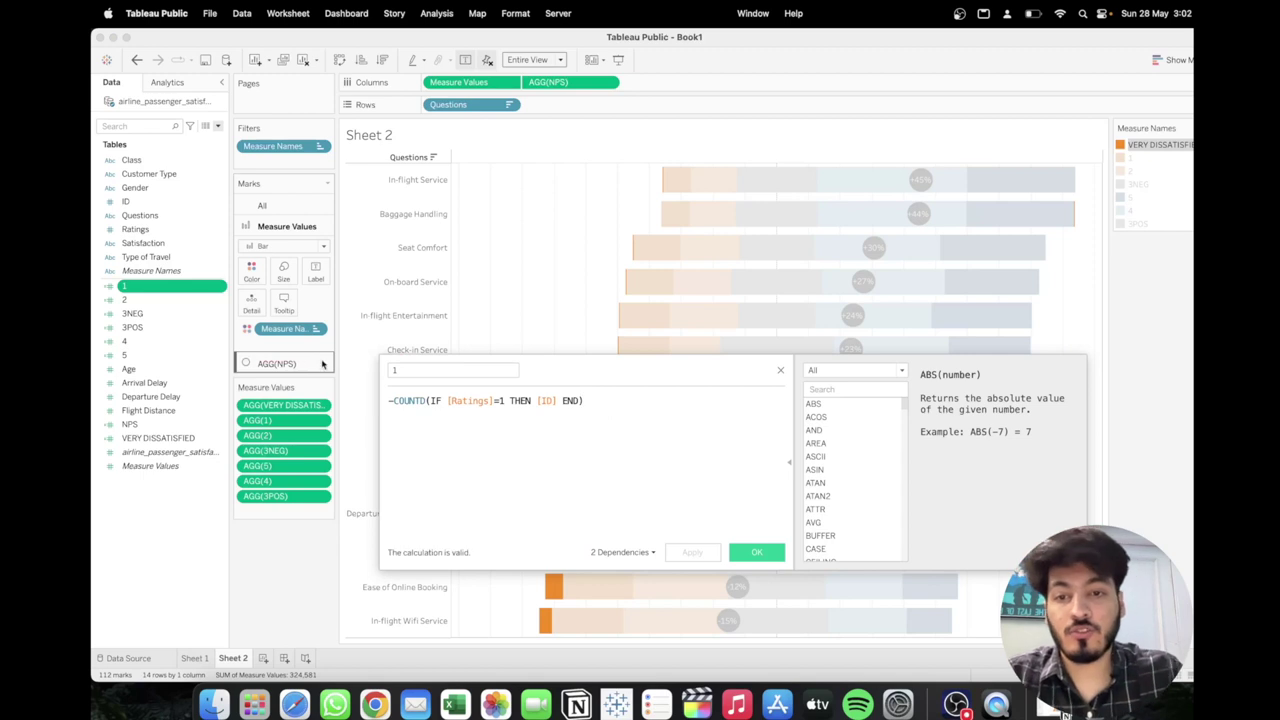
left_click(779, 372)
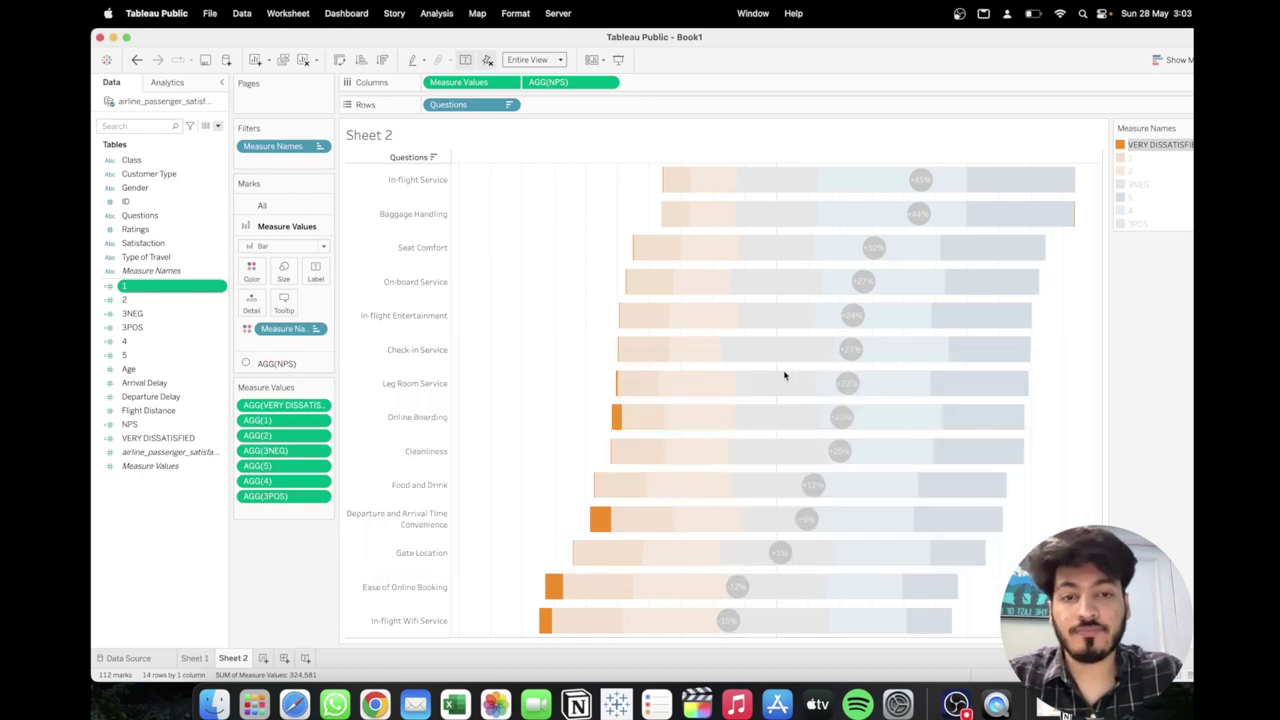
right_click(222, 286)
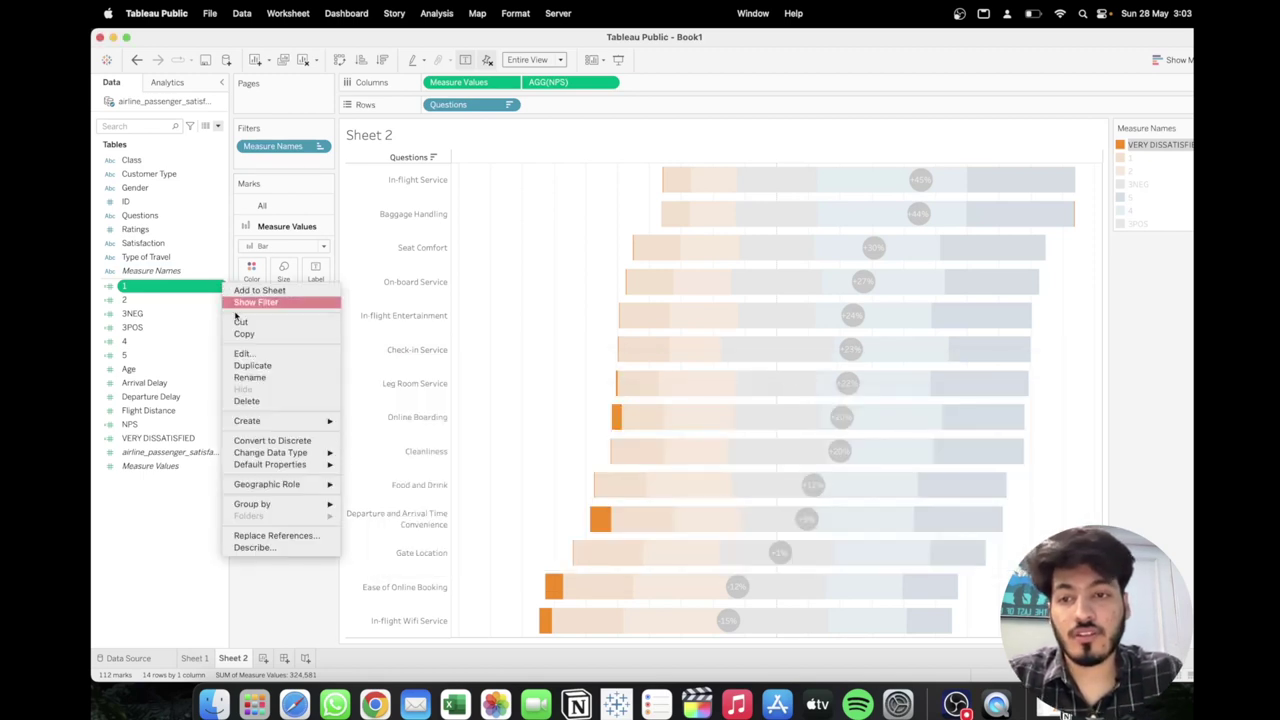
left_click(250, 377)
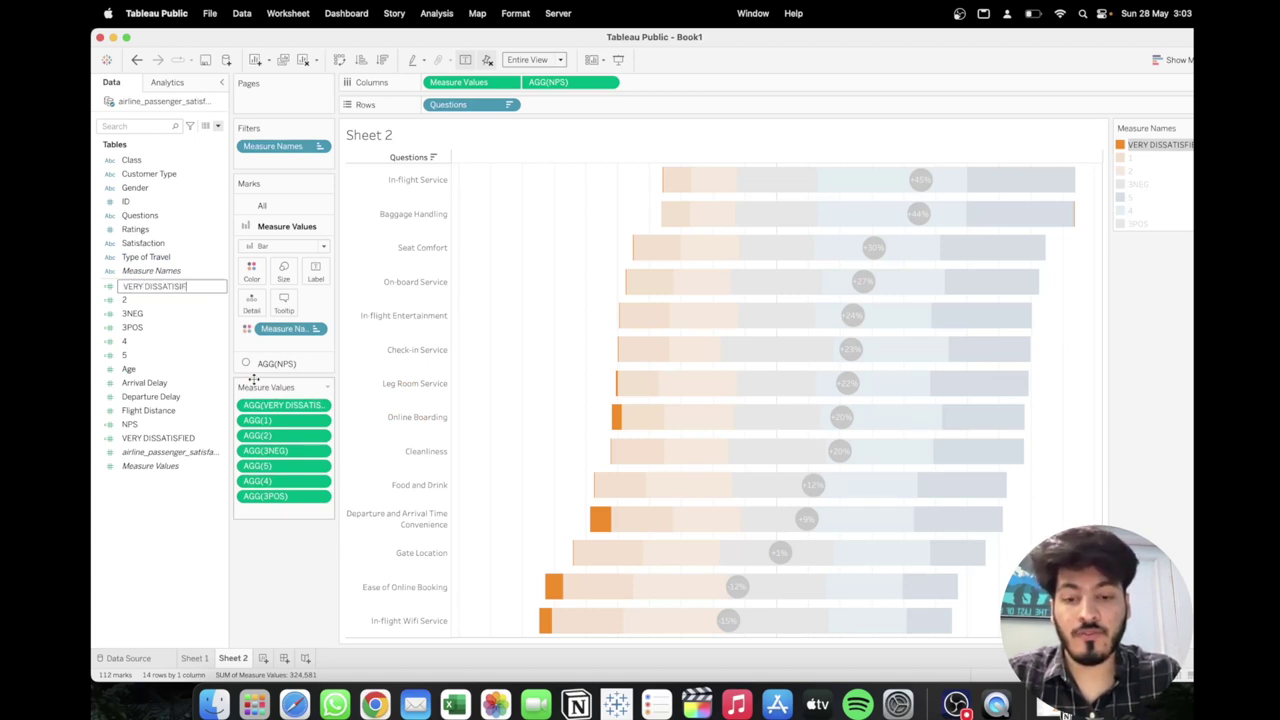
type("VERY DISSATISFIED")
key("Return")
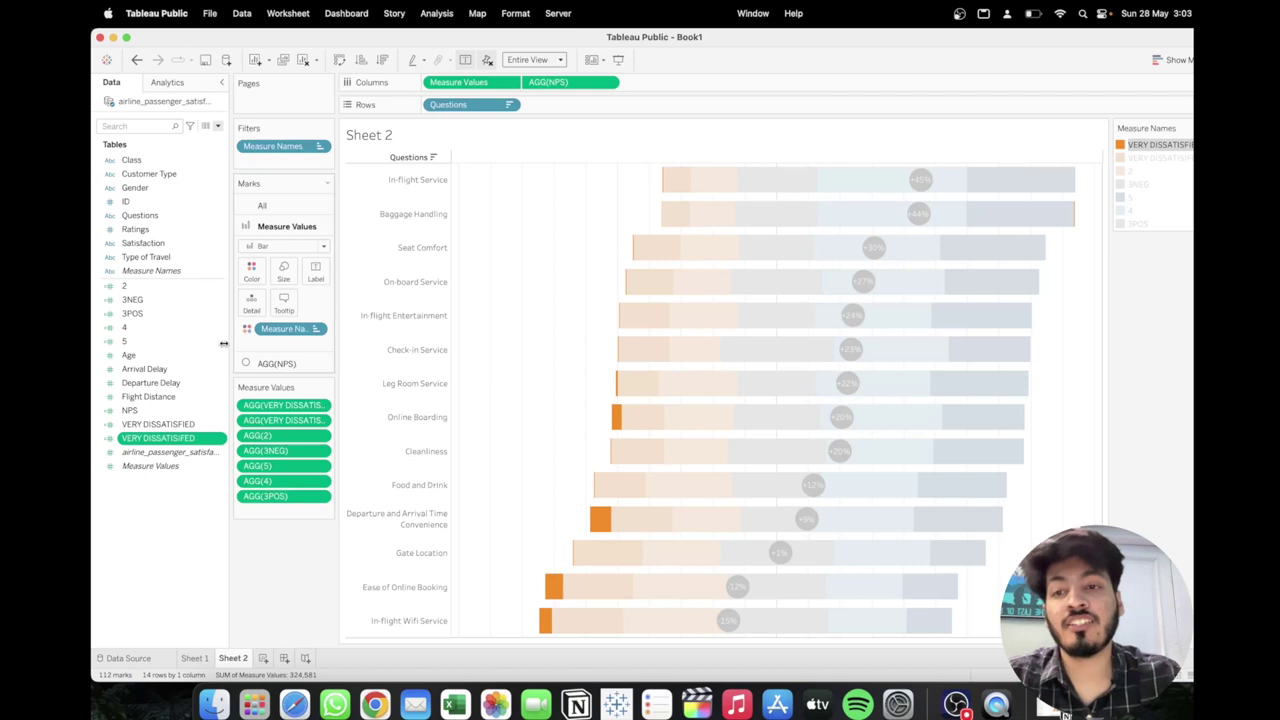
Rename the 2 rating field to DISSATISFIED in its calculation editor
right_click(218, 288)
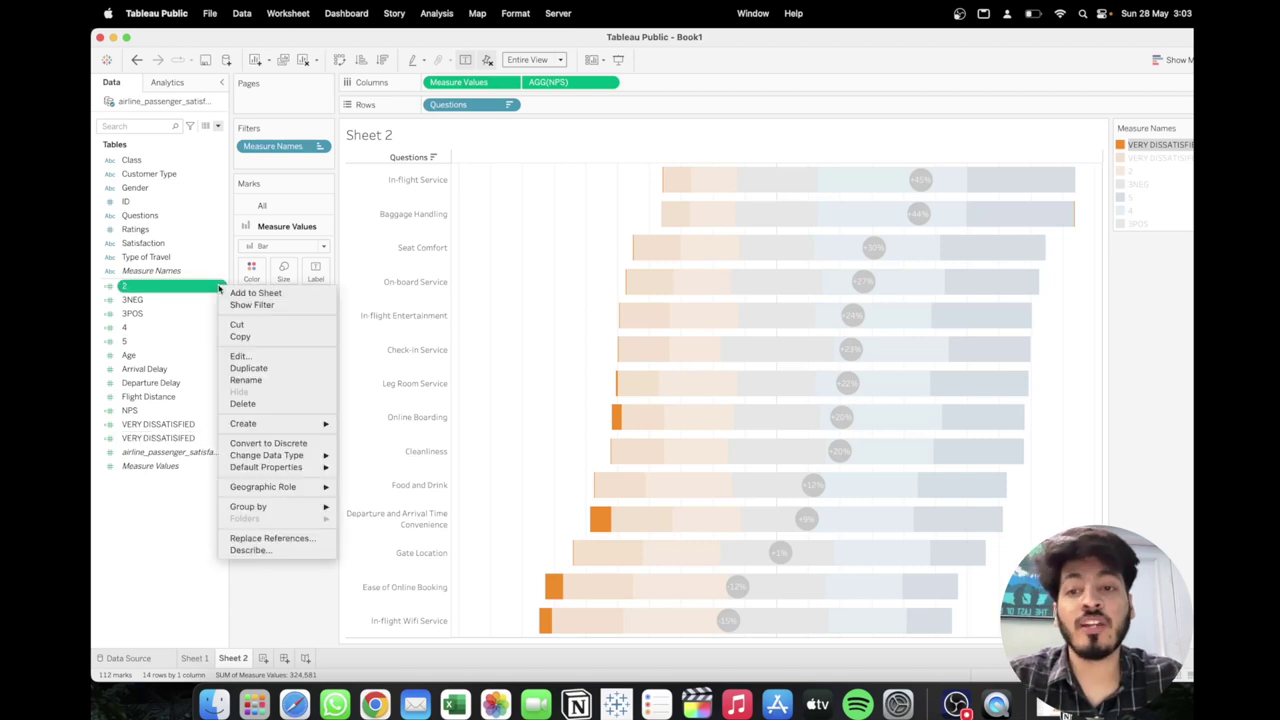
left_click(243, 356)
type("DISSATISFIE")
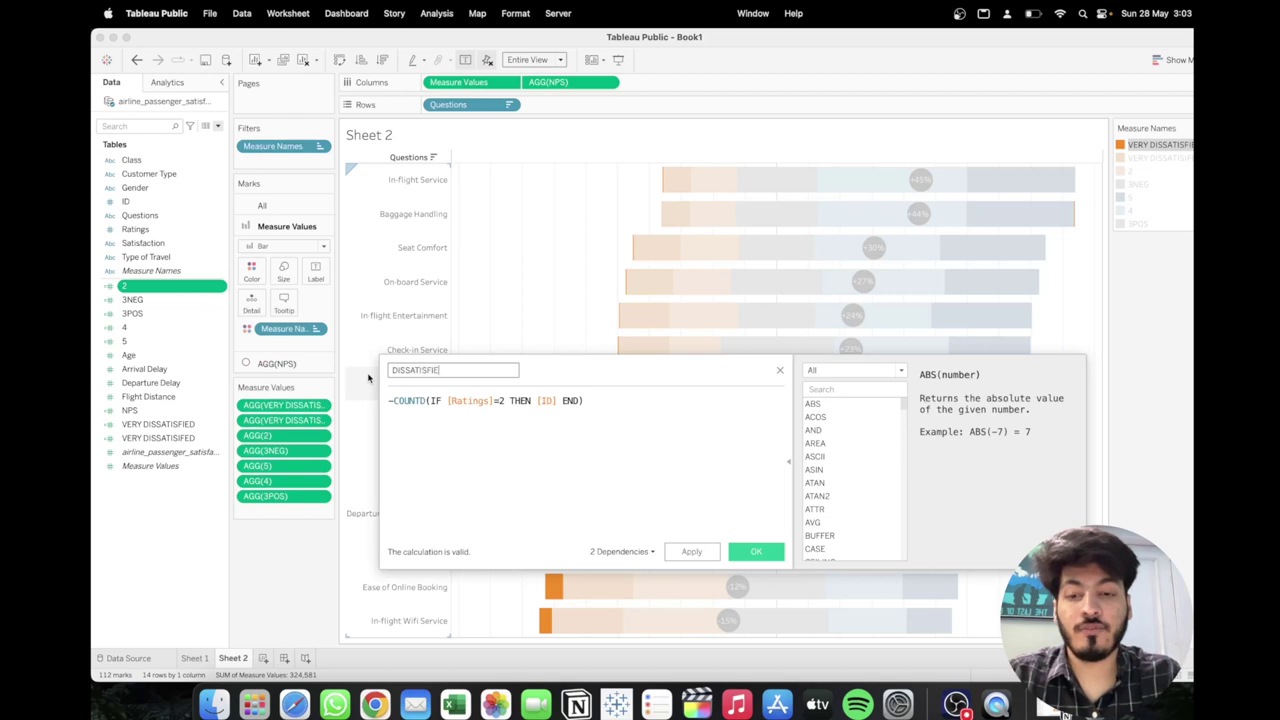
left_click(700, 550)
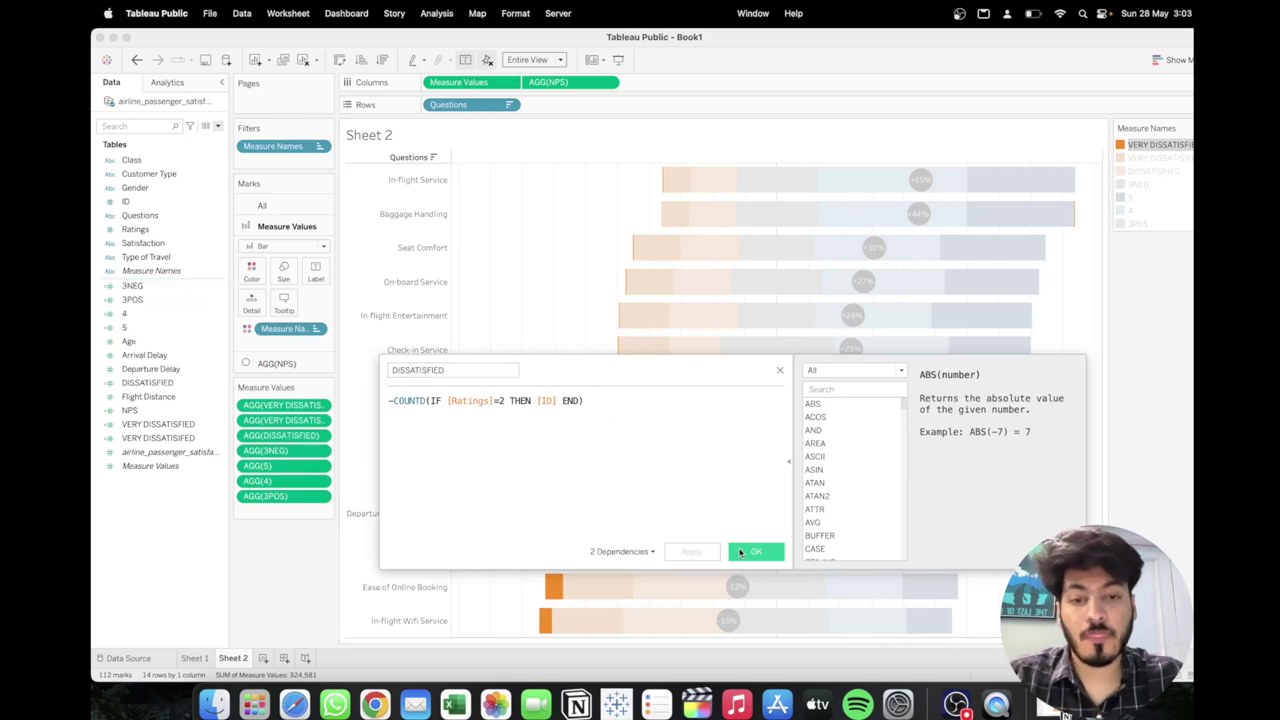
left_click(754, 551)
Rename both the 3NEG and 3POS fields to NEUTRAL
right_click(223, 286)
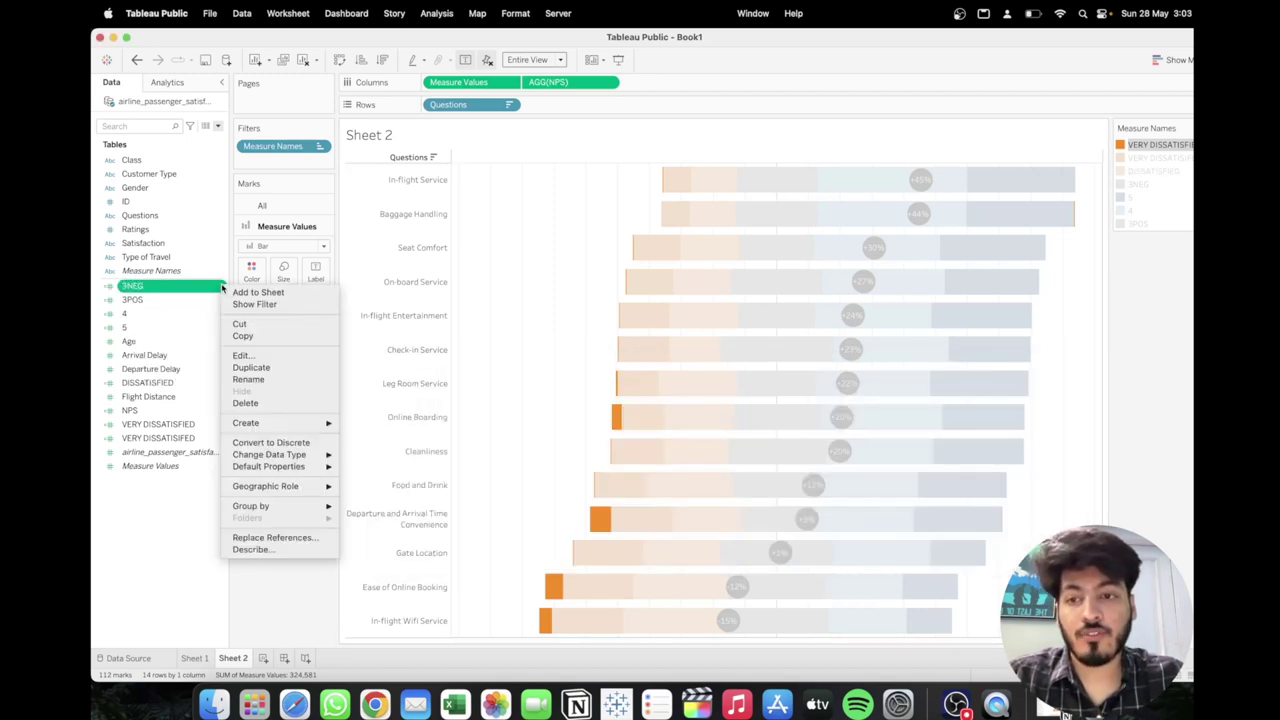
left_click(254, 381)
type("NEUTRAL")
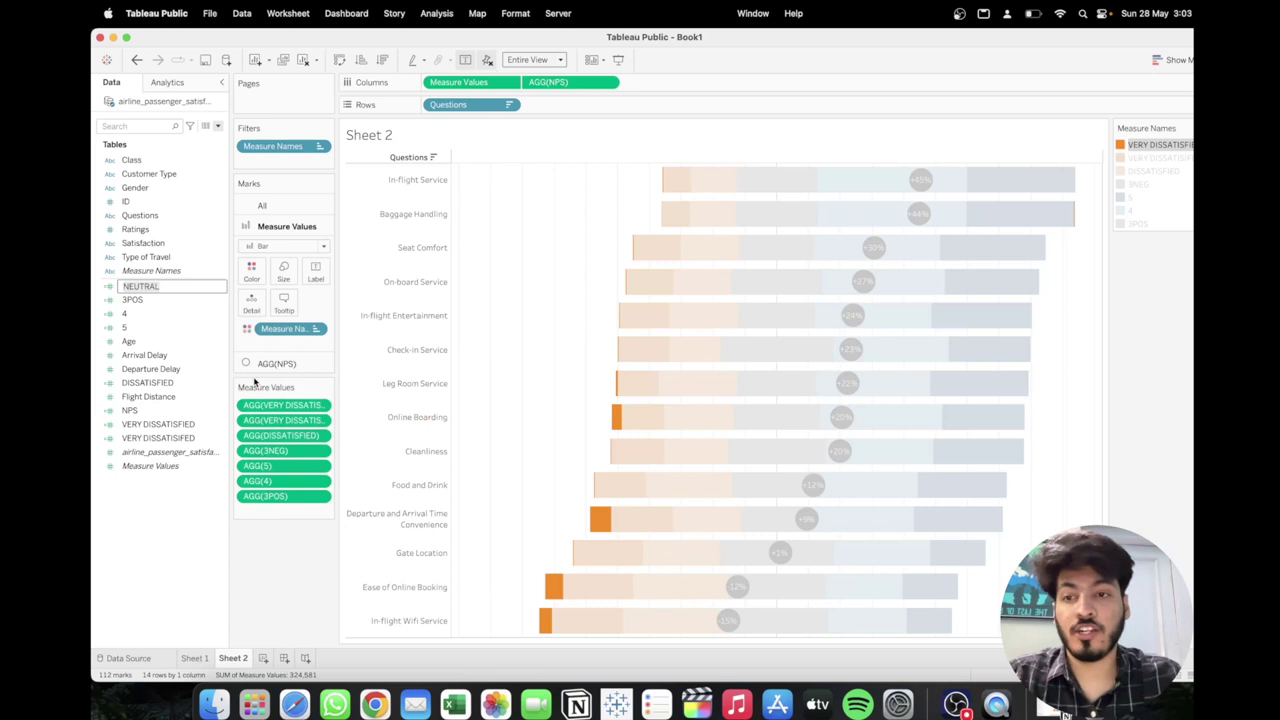
key("Return")
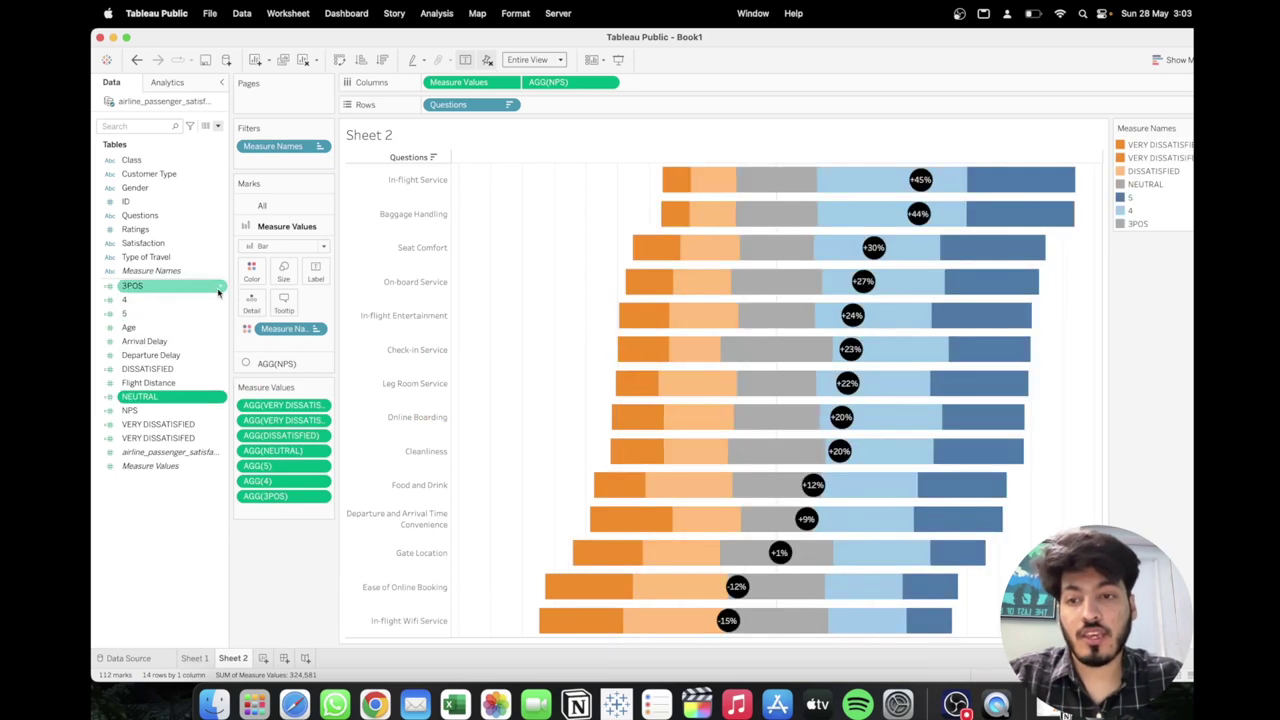
right_click(218, 288)
left_click(246, 384)
type("NEUTRAL")
key("Return")
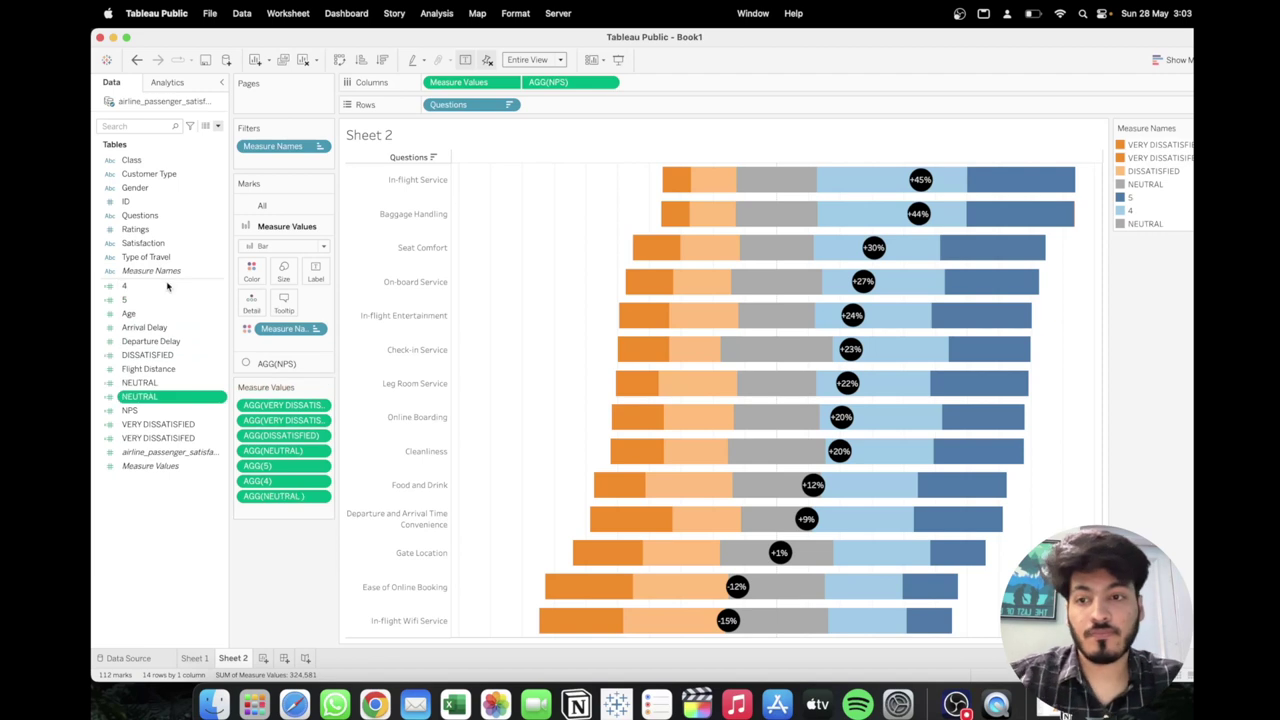
Rename the 4 and 5 measures to SATISFIED and VERY SATISFIED
right_click(221, 289)
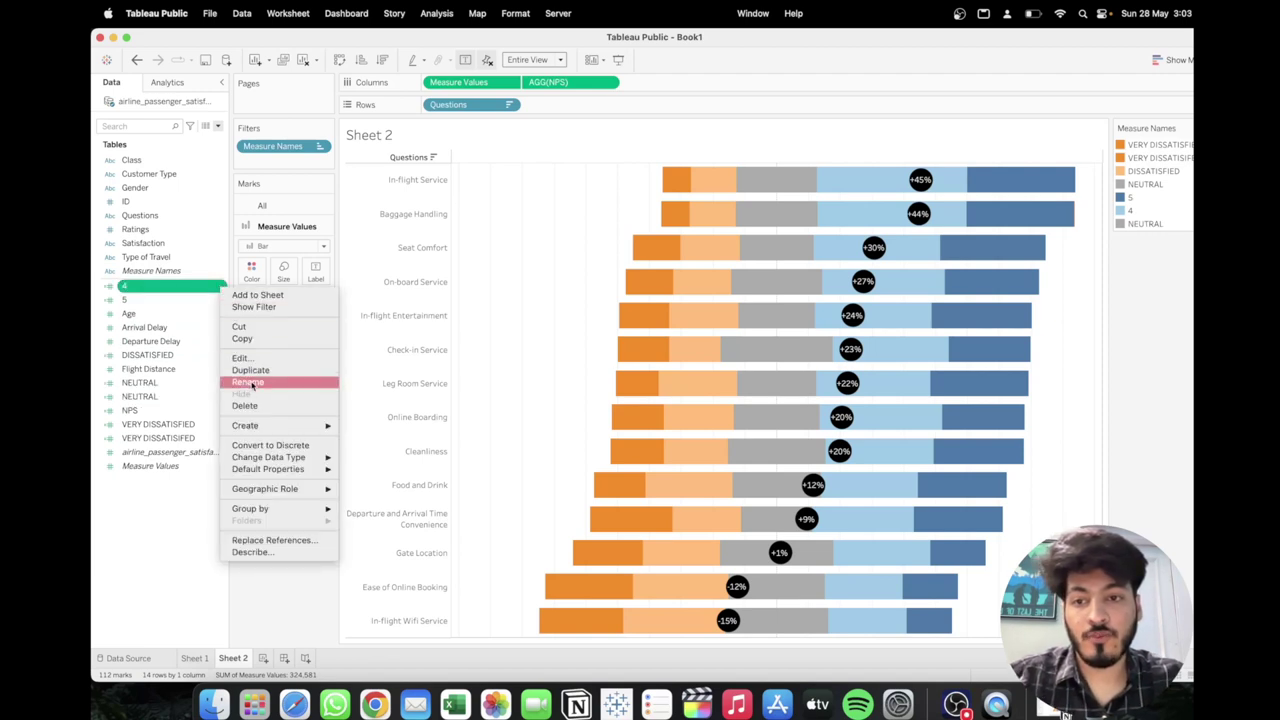
left_click(251, 383)
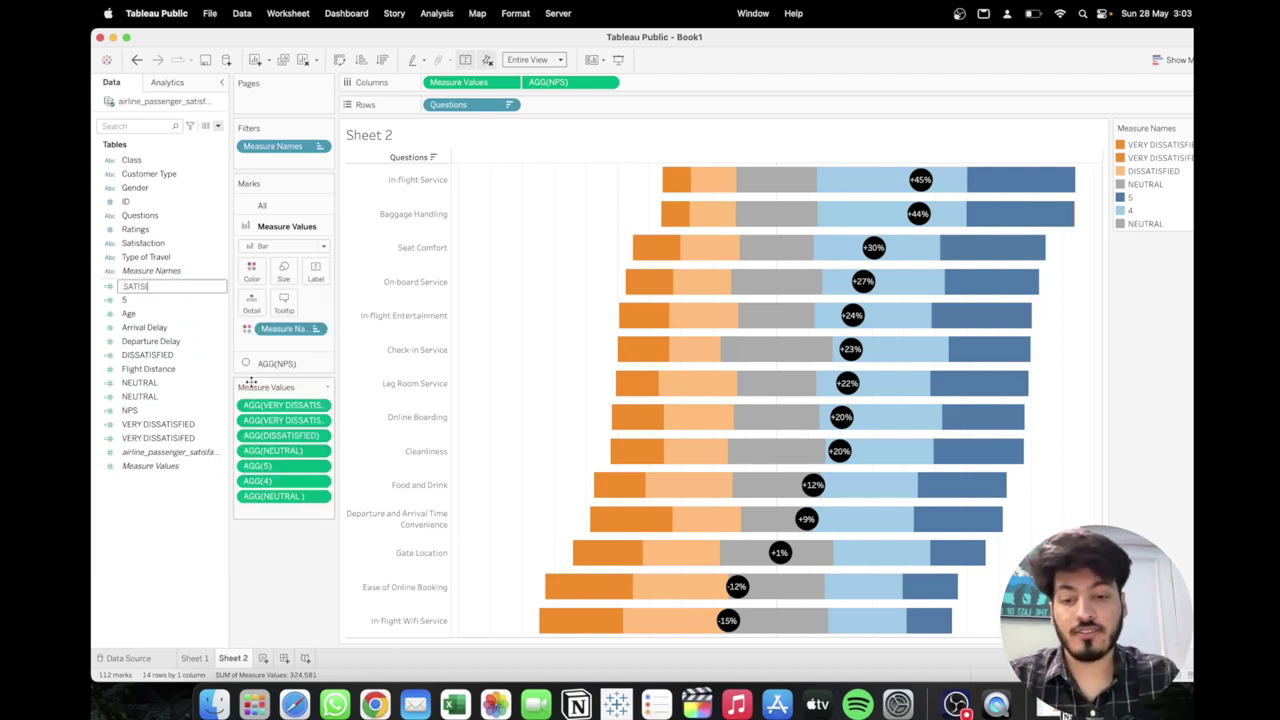
key("Return")
left_click(187, 290)
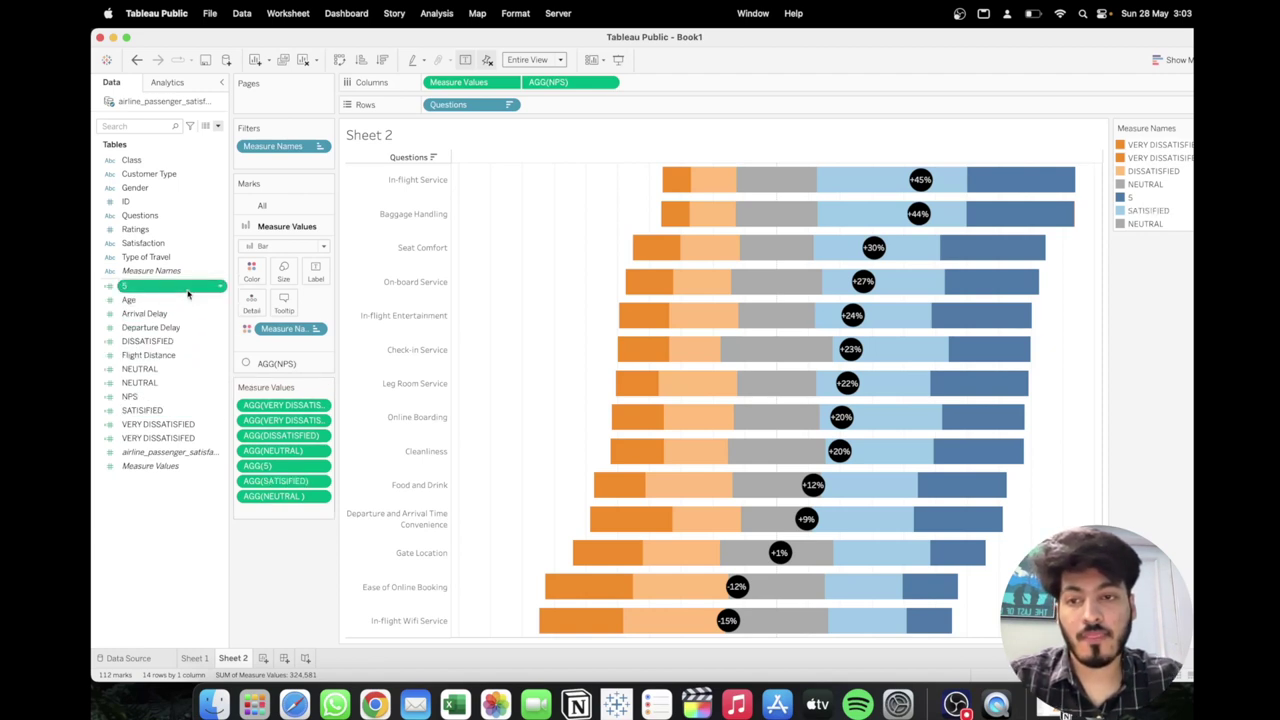
left_click(221, 289)
left_click(259, 382)
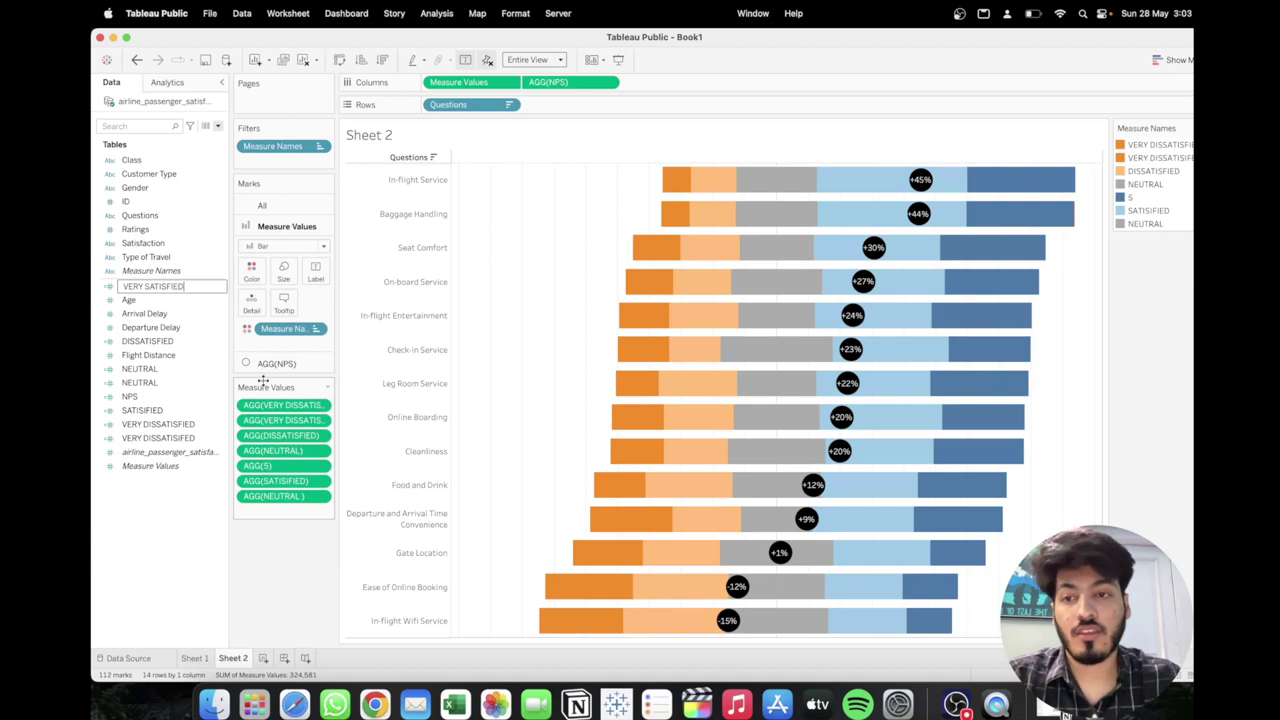
key("Return")
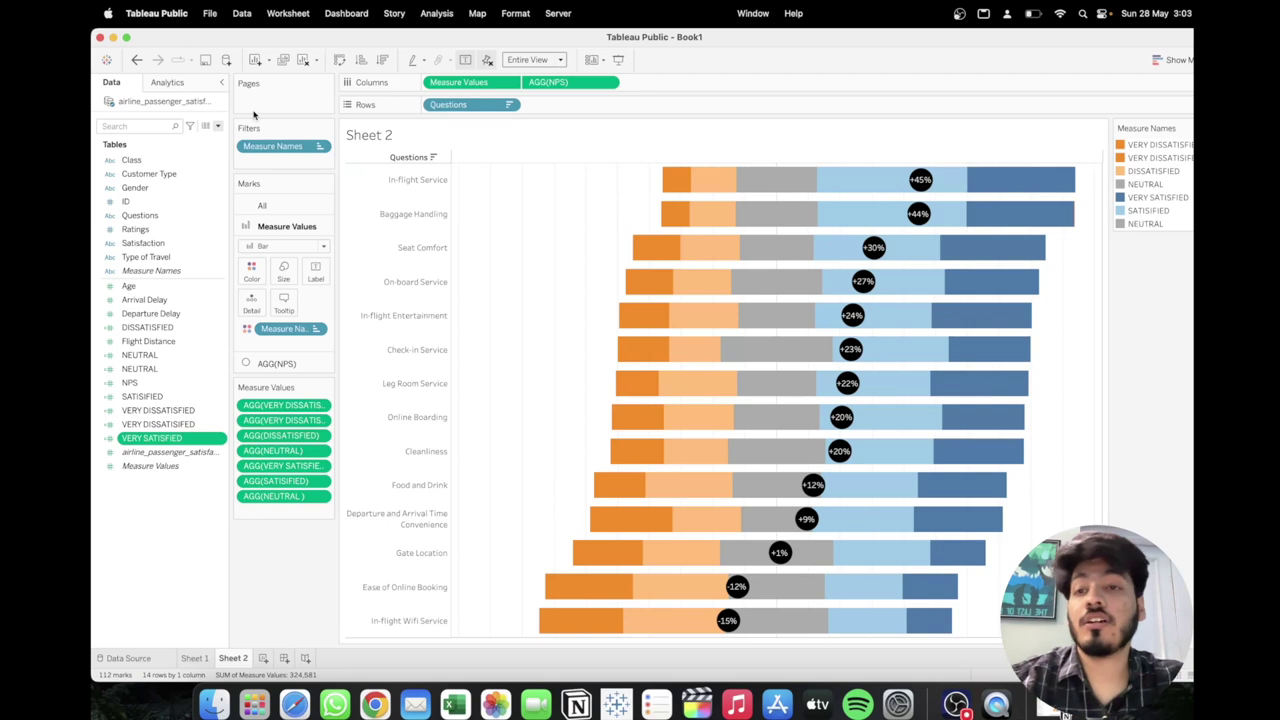
Add a constant reference line at value 0 from the Analytics pane
left_click(168, 84)
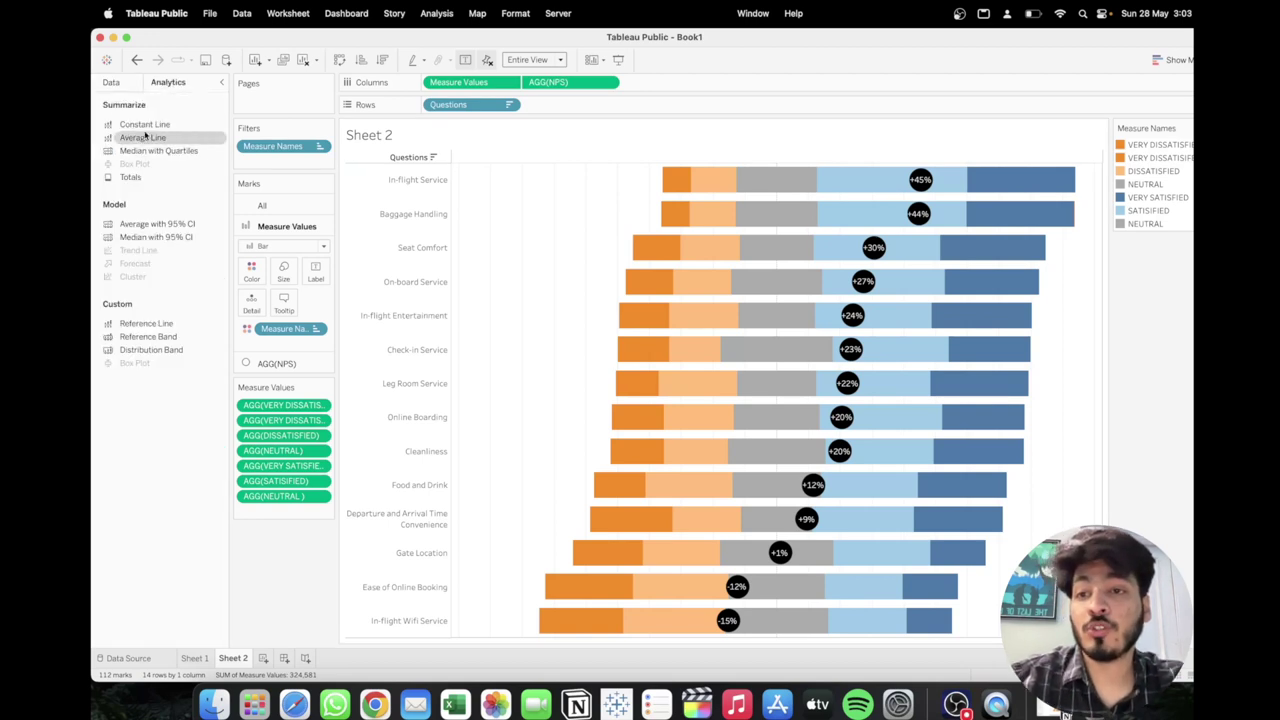
left_click_drag(146, 127, 457, 214)
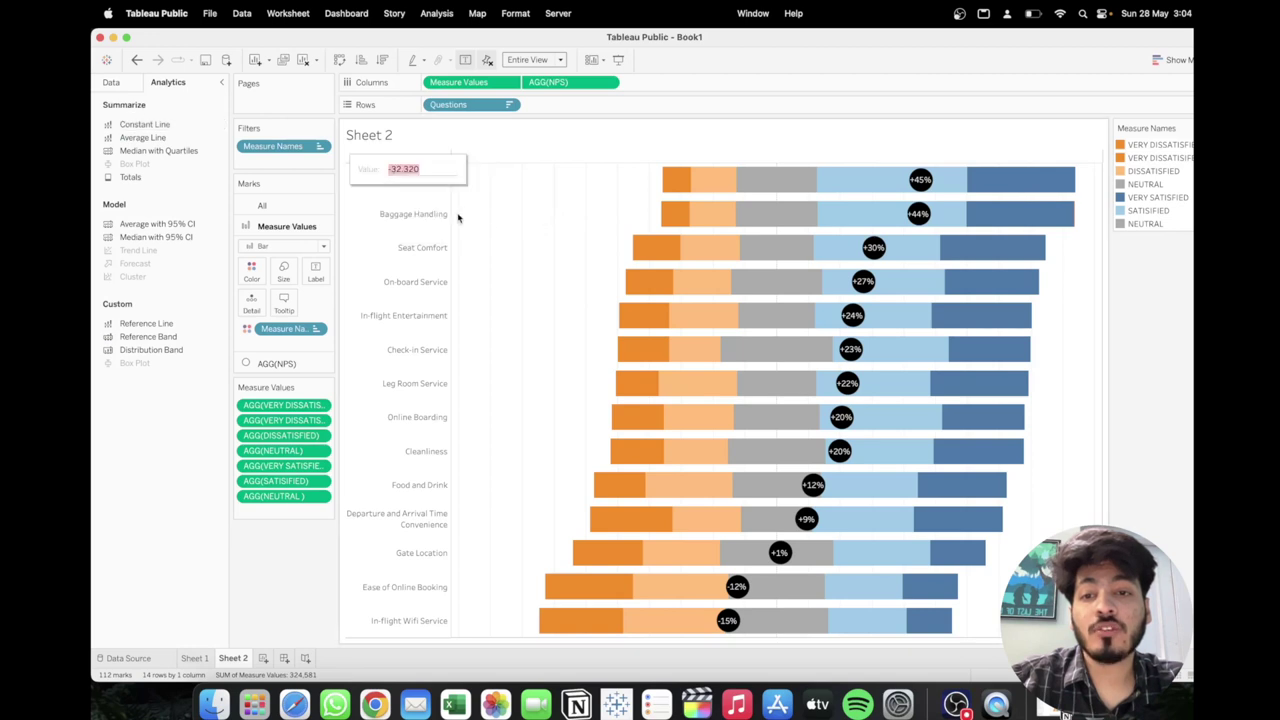
type("0")
key("Return")
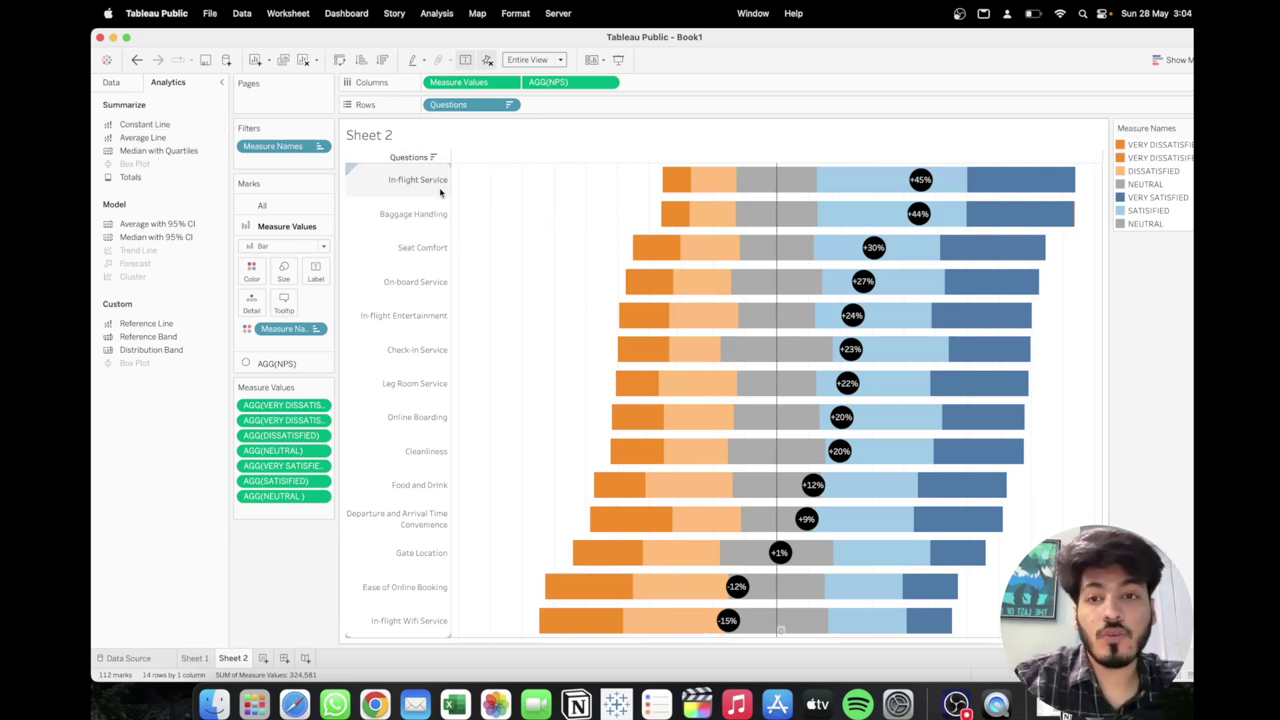
Inspect the In-flight Wifi and Leg Room Service neutral bars and select the zero line
left_click(779, 630)
right_click(779, 632)
key("Escape")
left_click(775, 382)
key("Escape")
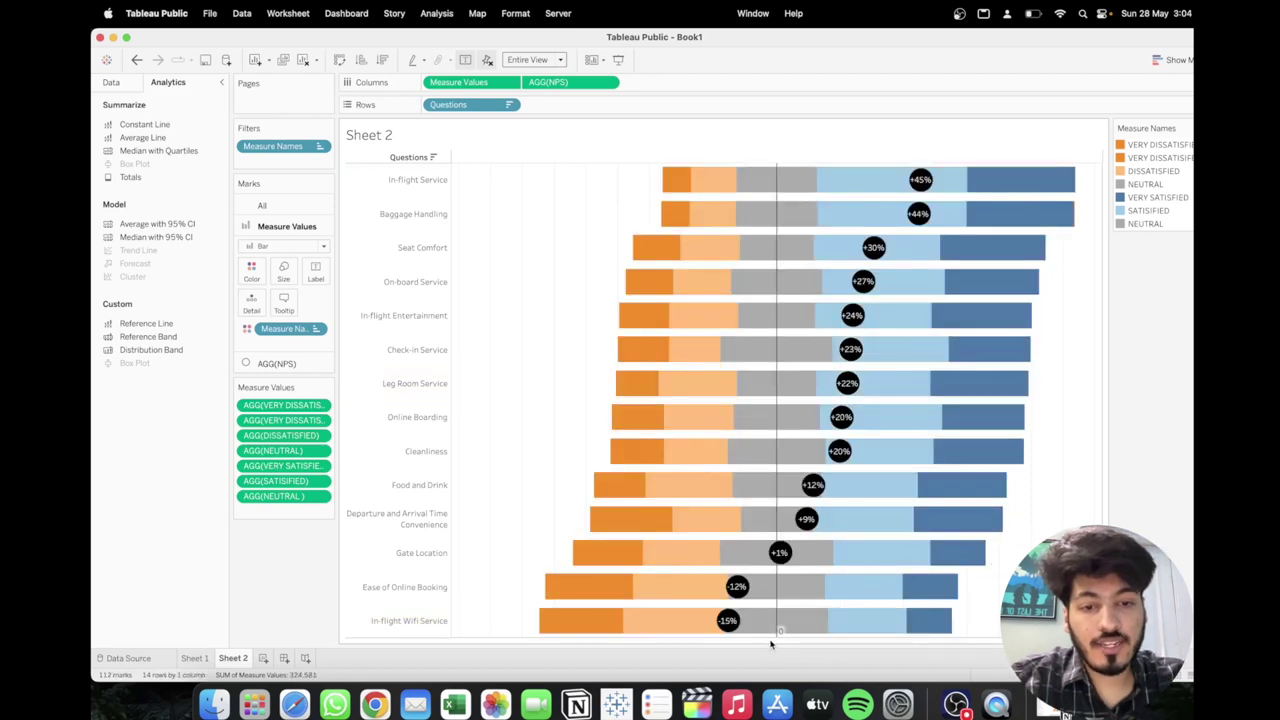
left_click(779, 634)
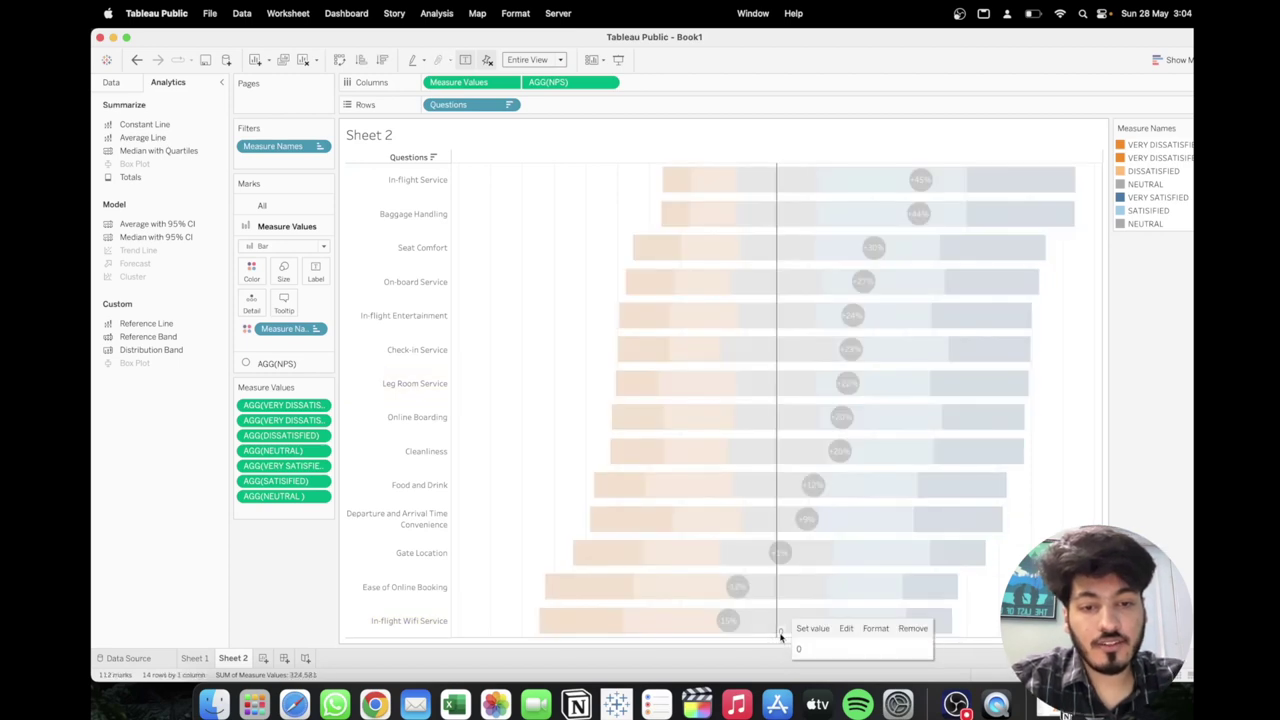
Set the zero reference line's label to None
left_click(846, 628)
left_click(628, 296)
left_click(530, 278)
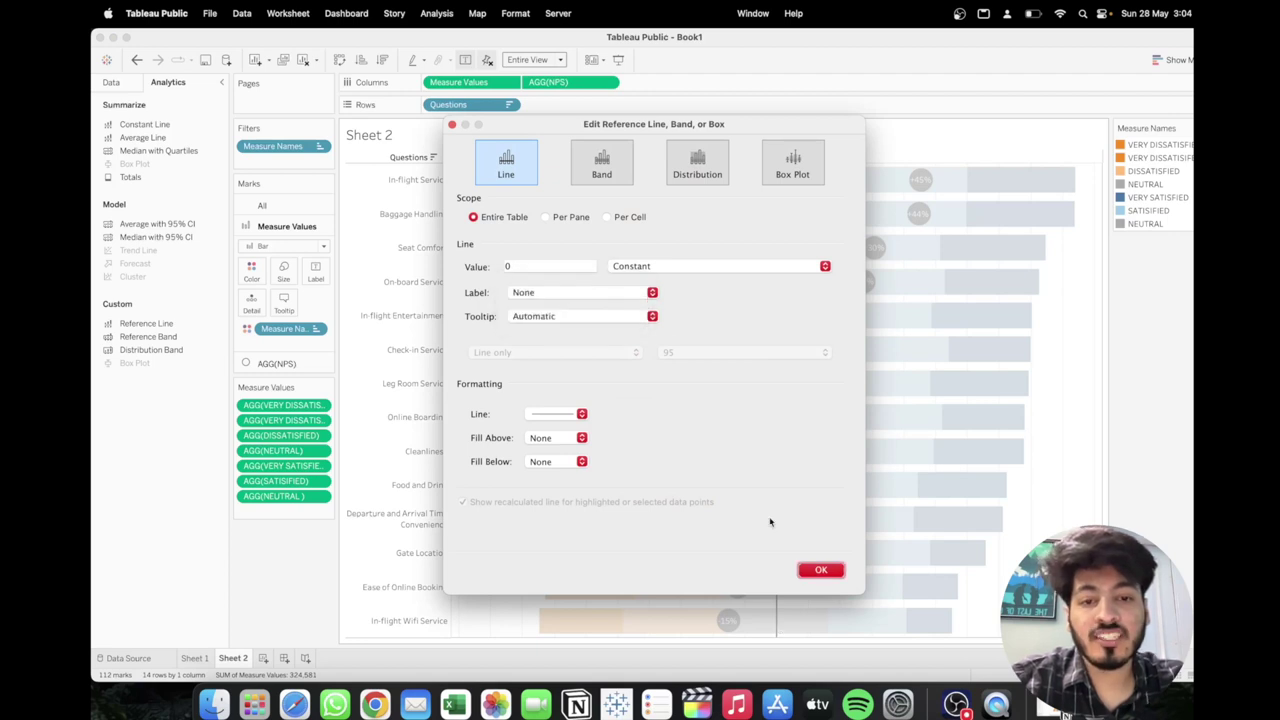
left_click(580, 415)
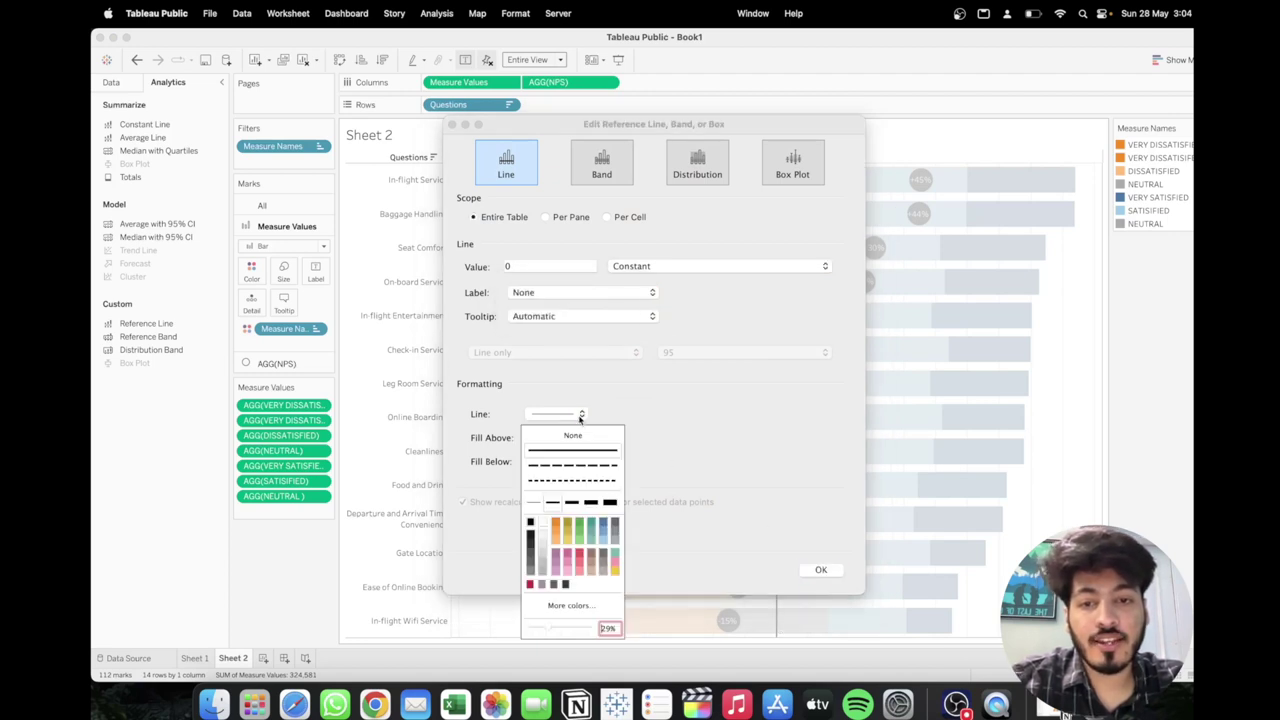
left_click(632, 498)
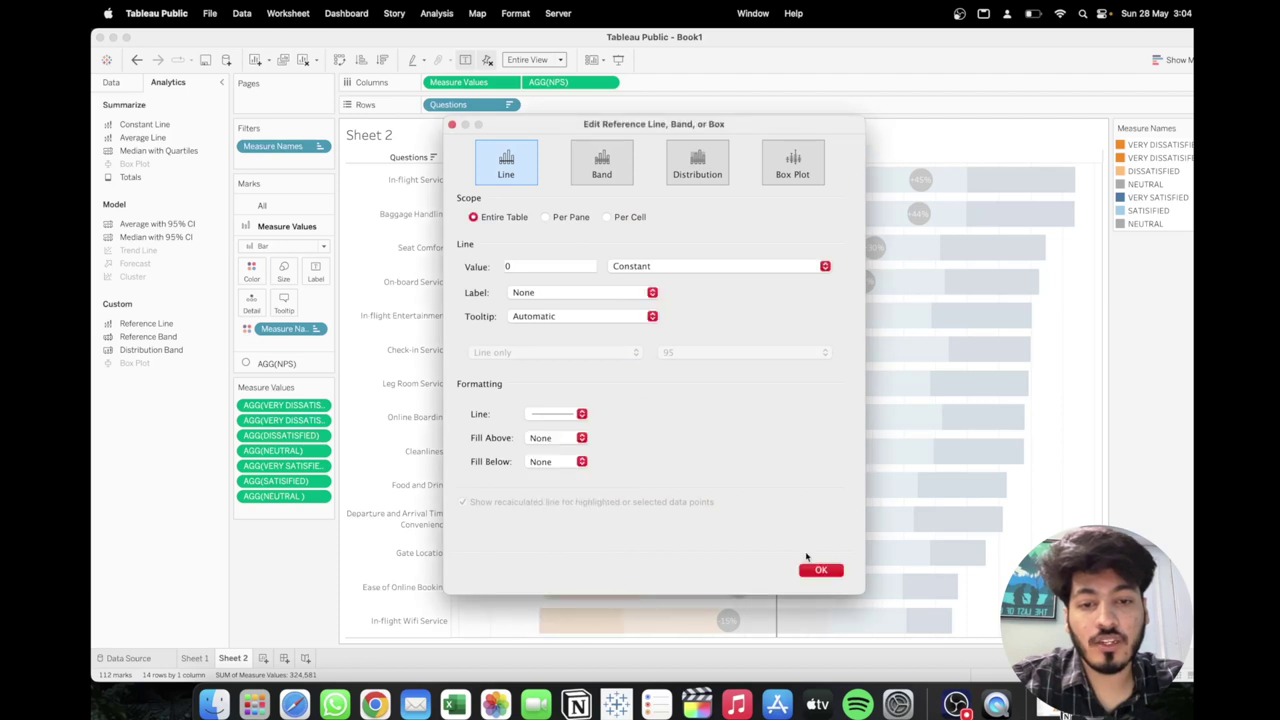
left_click(820, 570)
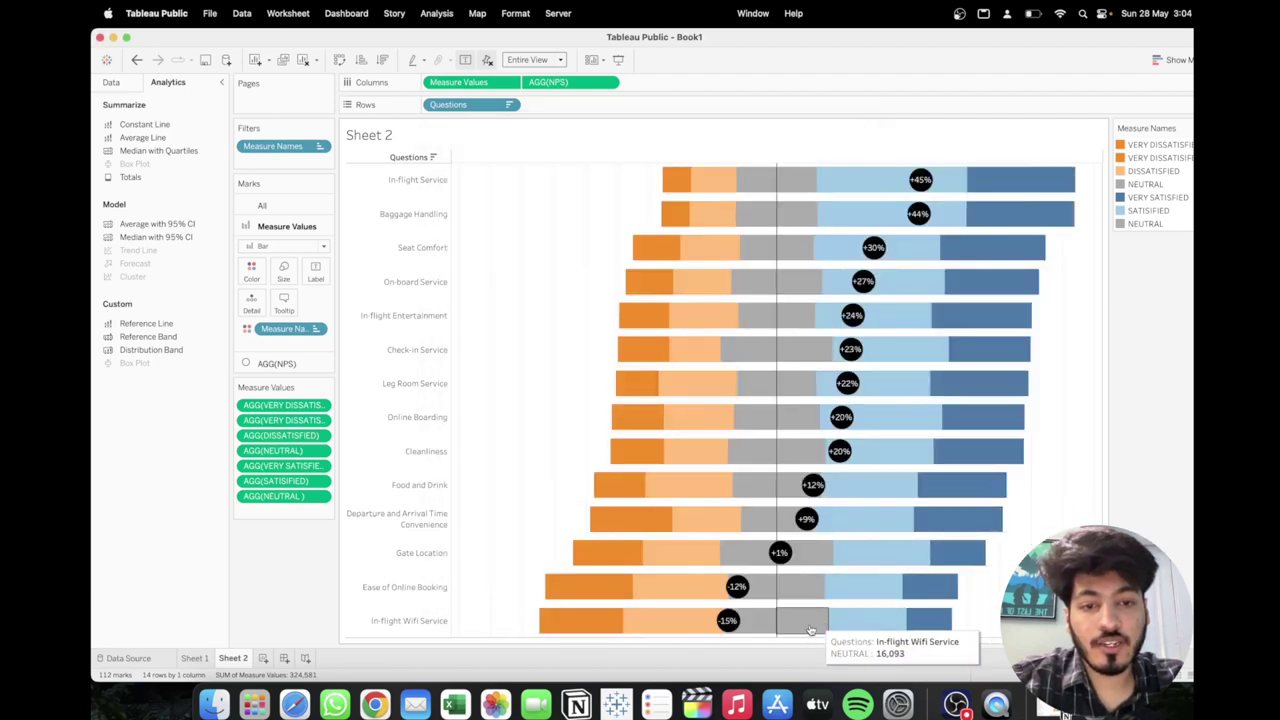
Format the reference line as solid black at 100% opacity
left_click(778, 640)
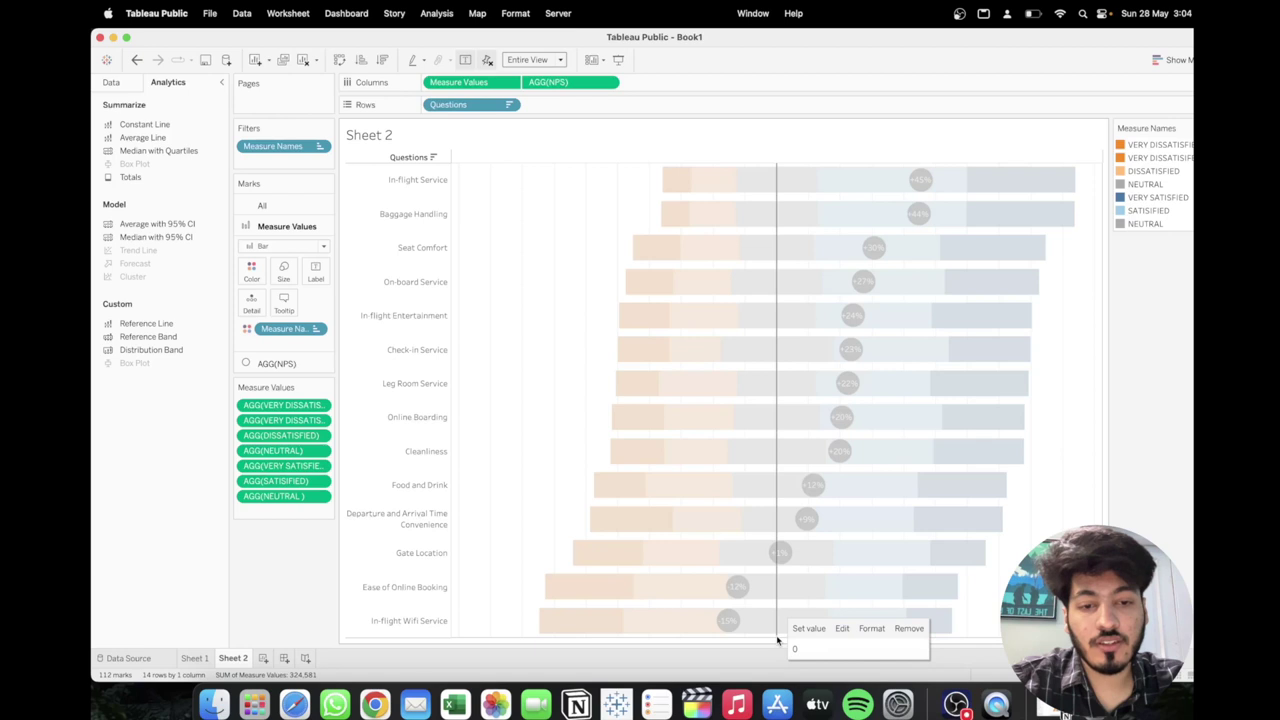
left_click(871, 628)
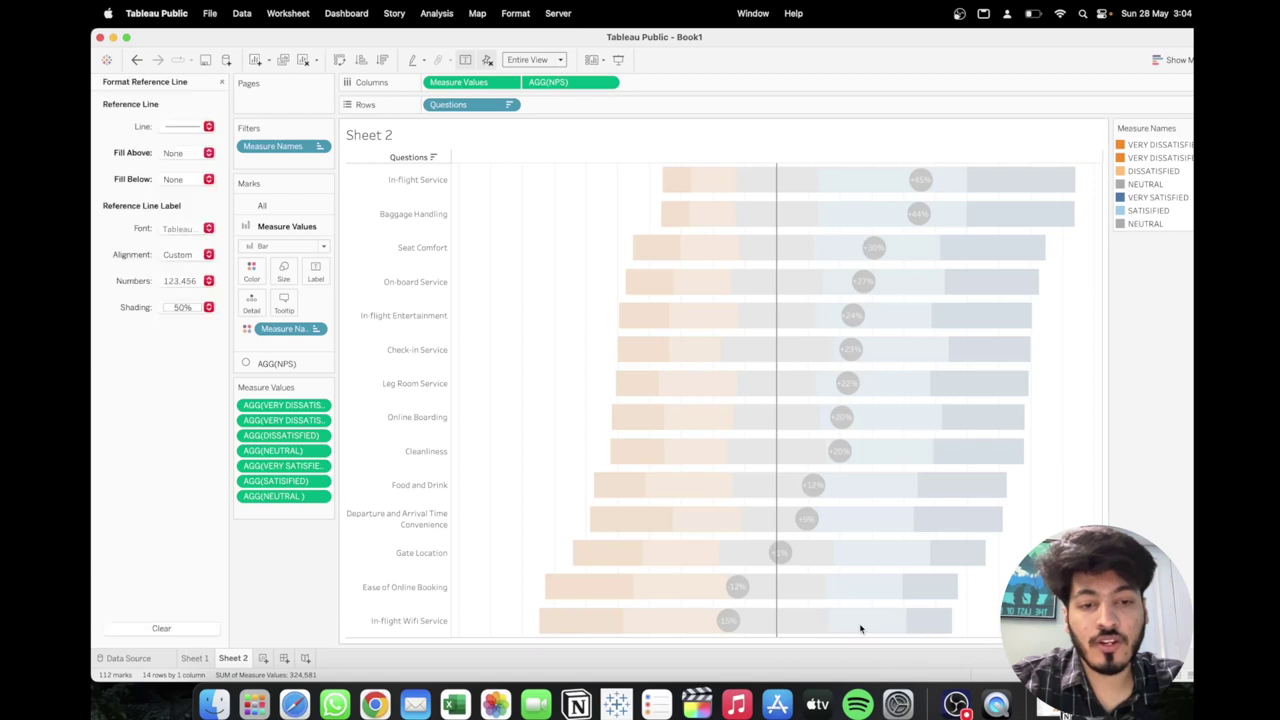
left_click(209, 127)
left_click(165, 235)
left_click_drag(193, 340, 224, 341)
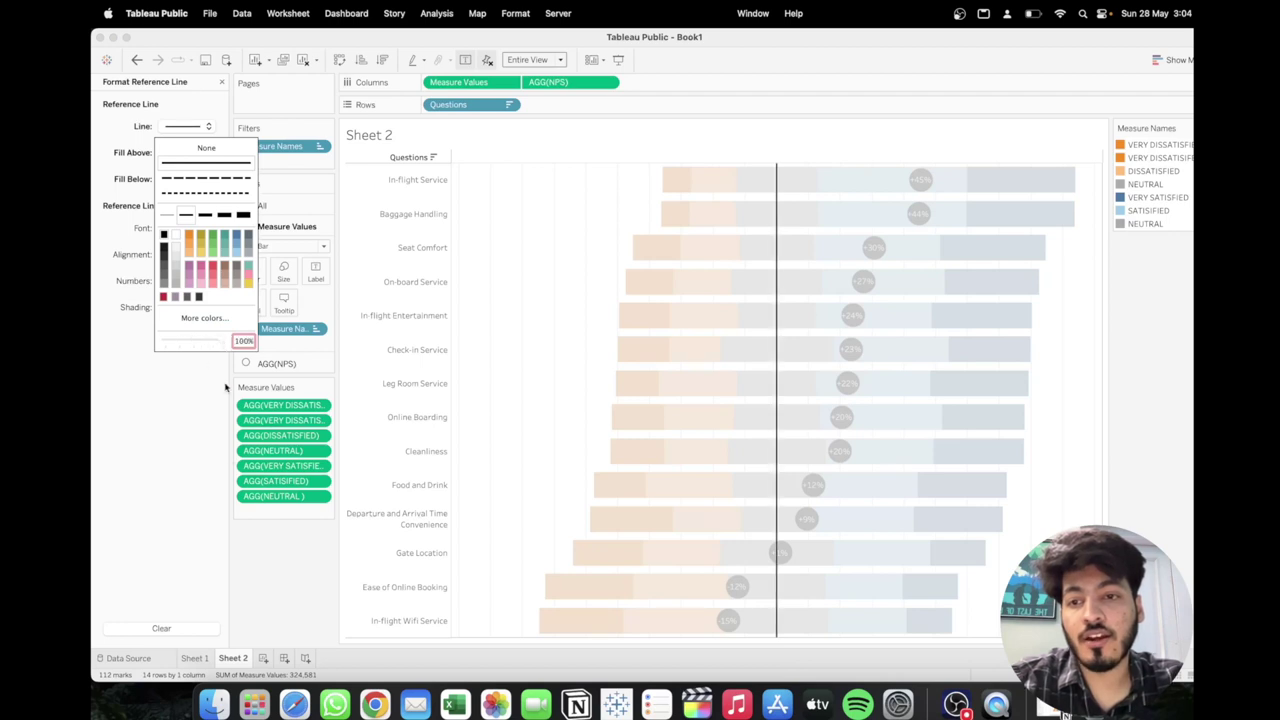
left_click(272, 536)
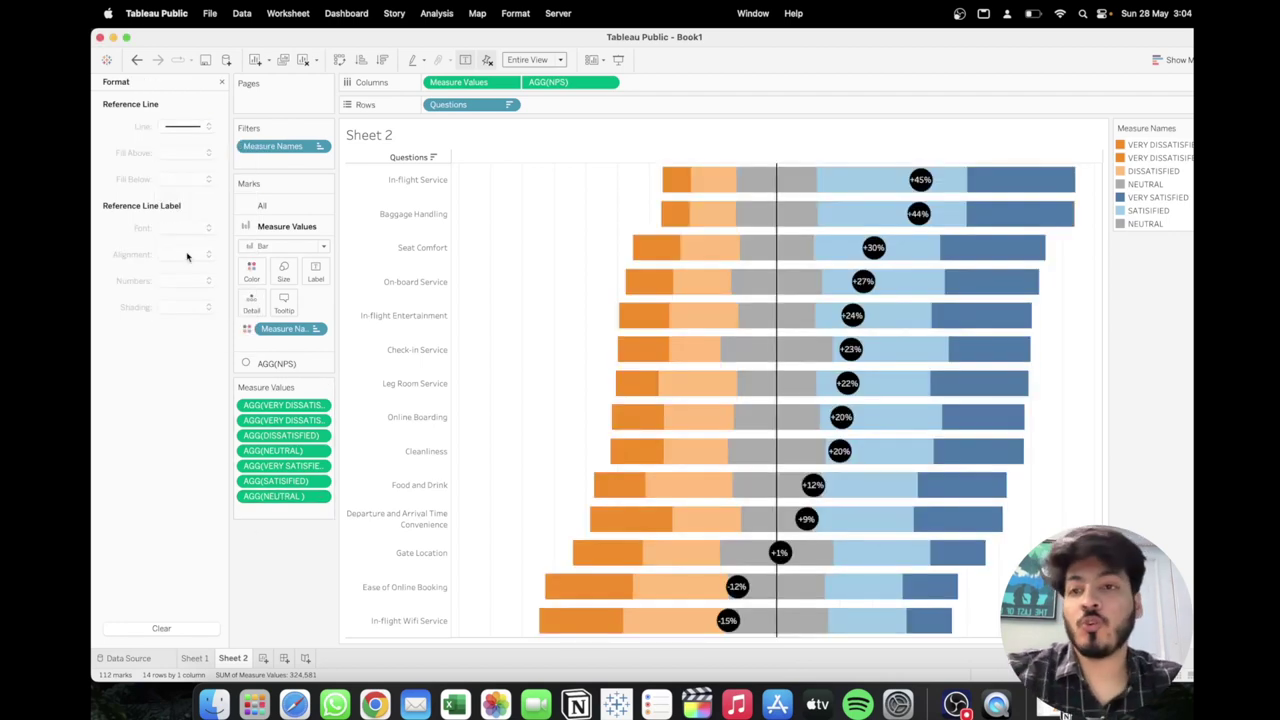
left_click(222, 84)
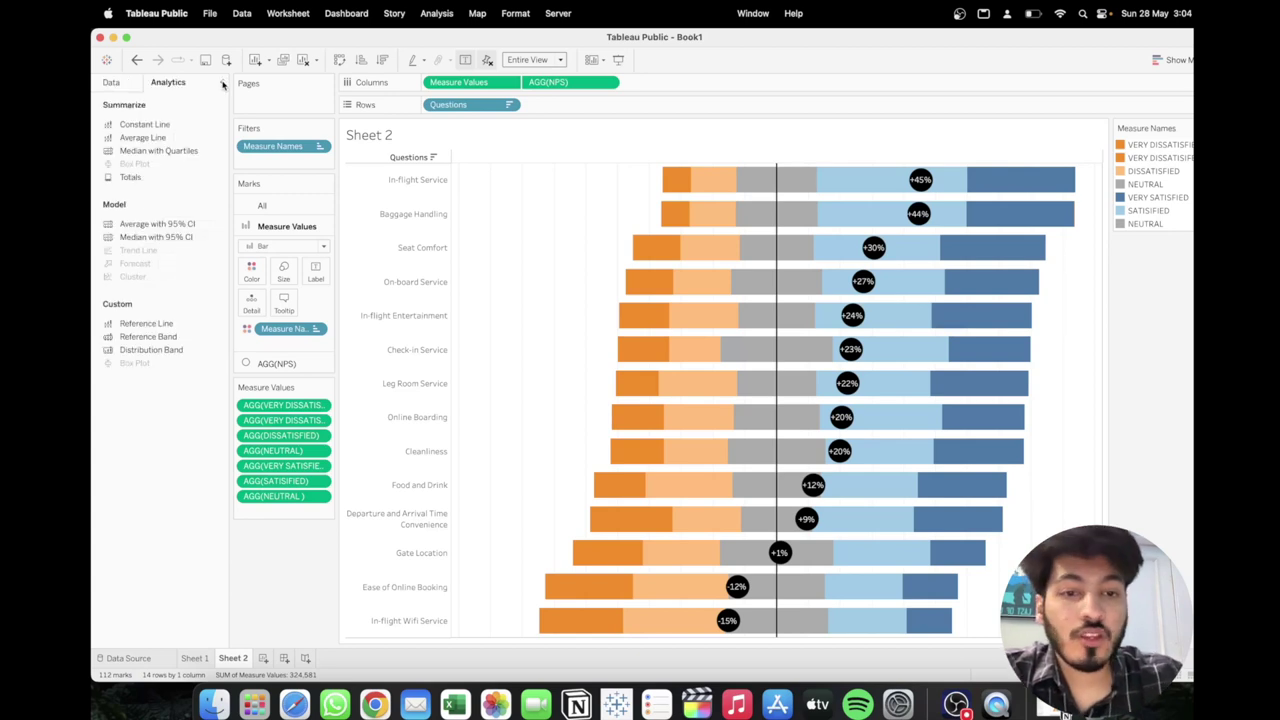
Set the sheet's zero lines to None in the Format Lines settings
right_click(502, 312)
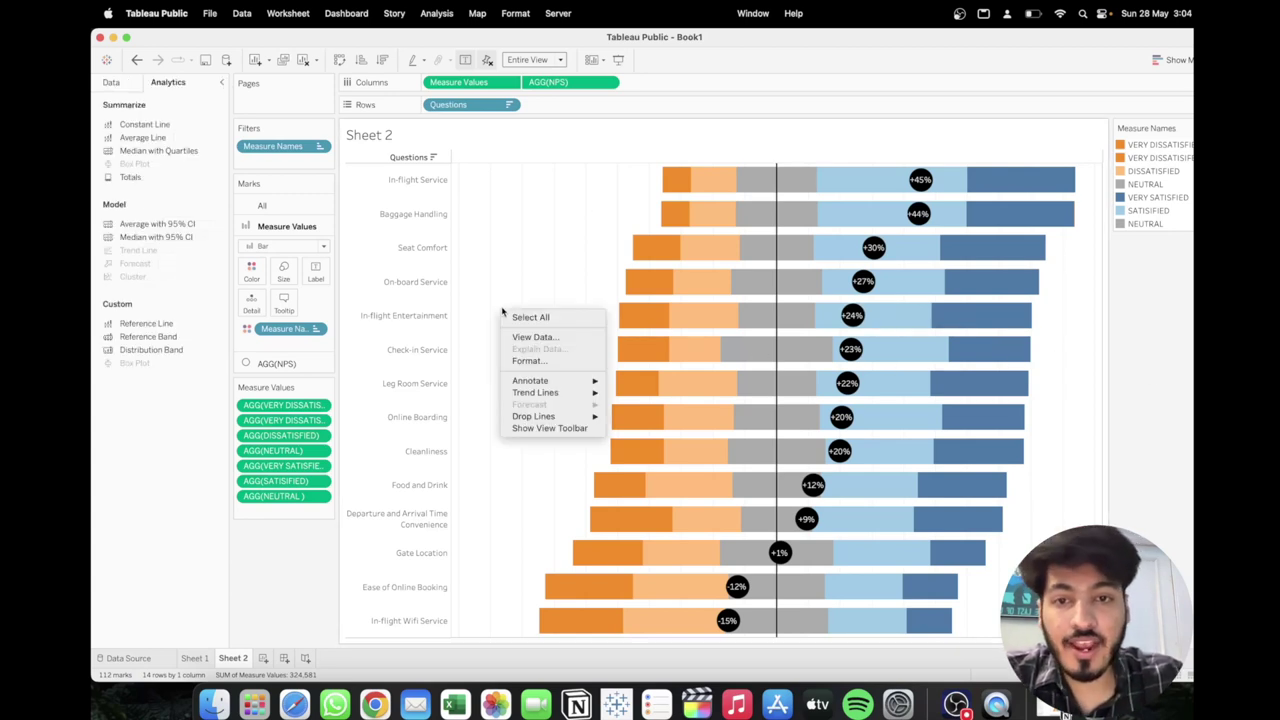
left_click(528, 360)
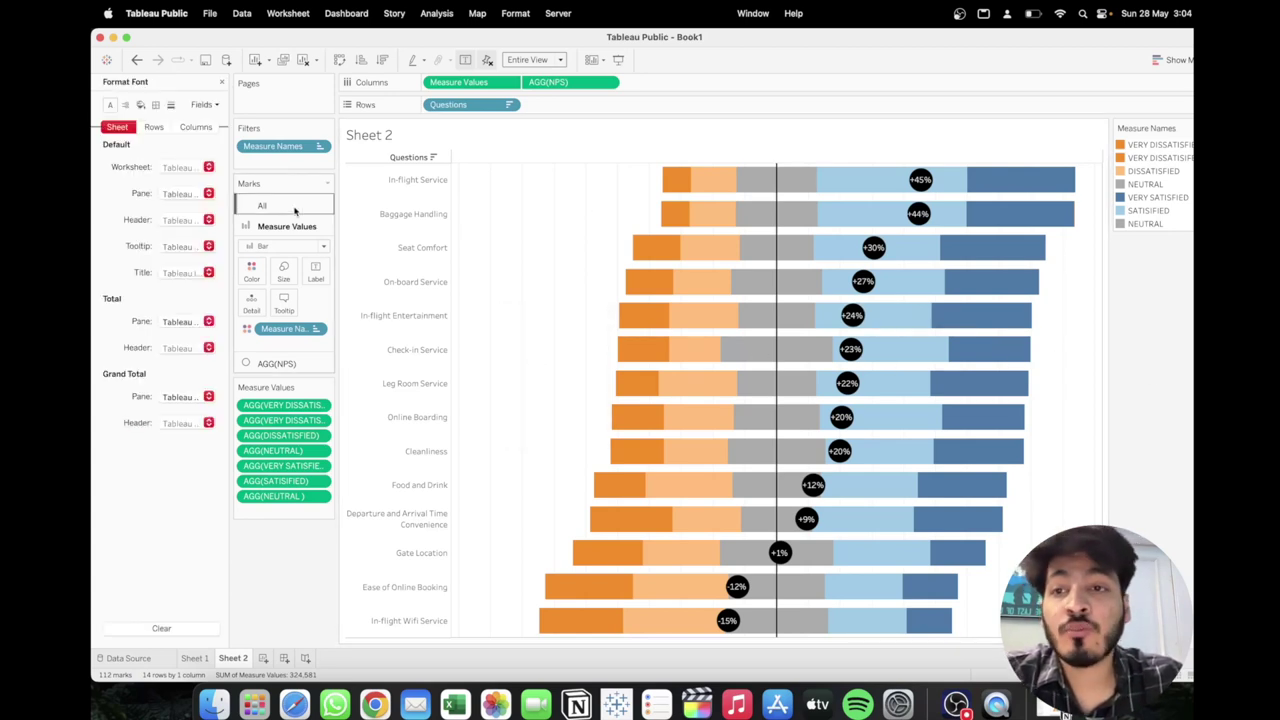
left_click(171, 105)
left_click(184, 129)
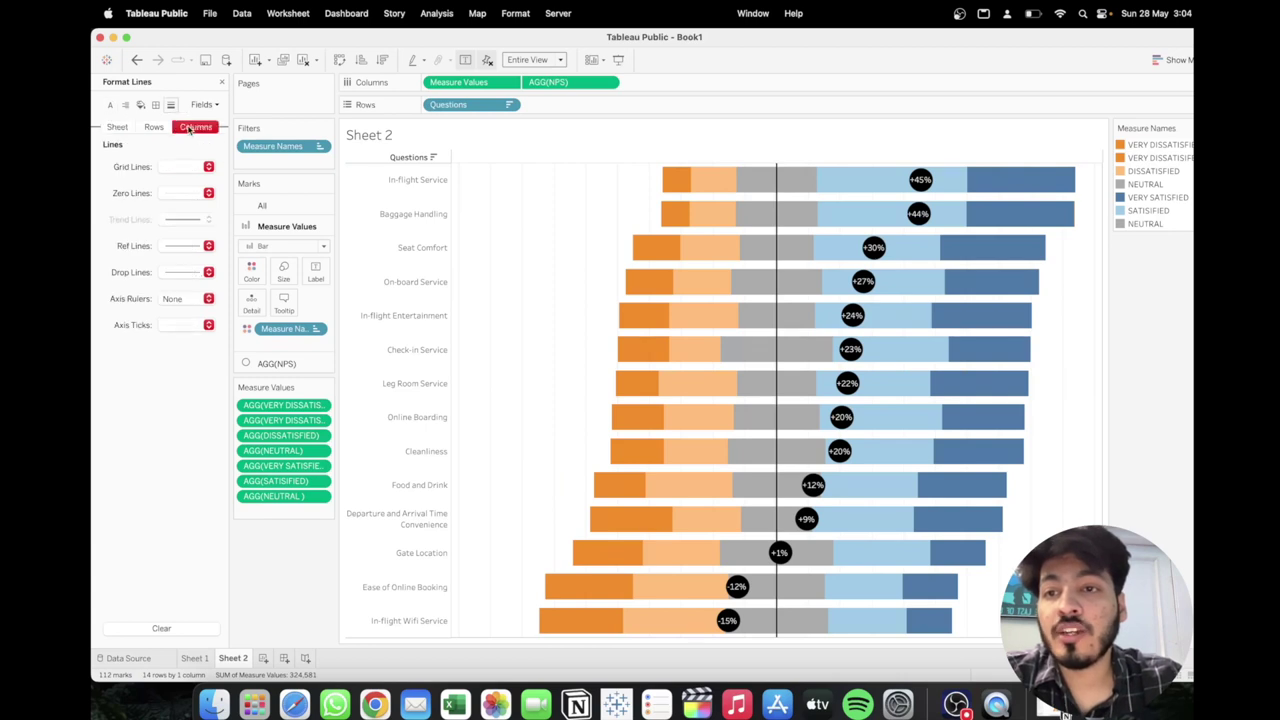
left_click(126, 128)
left_click(203, 192)
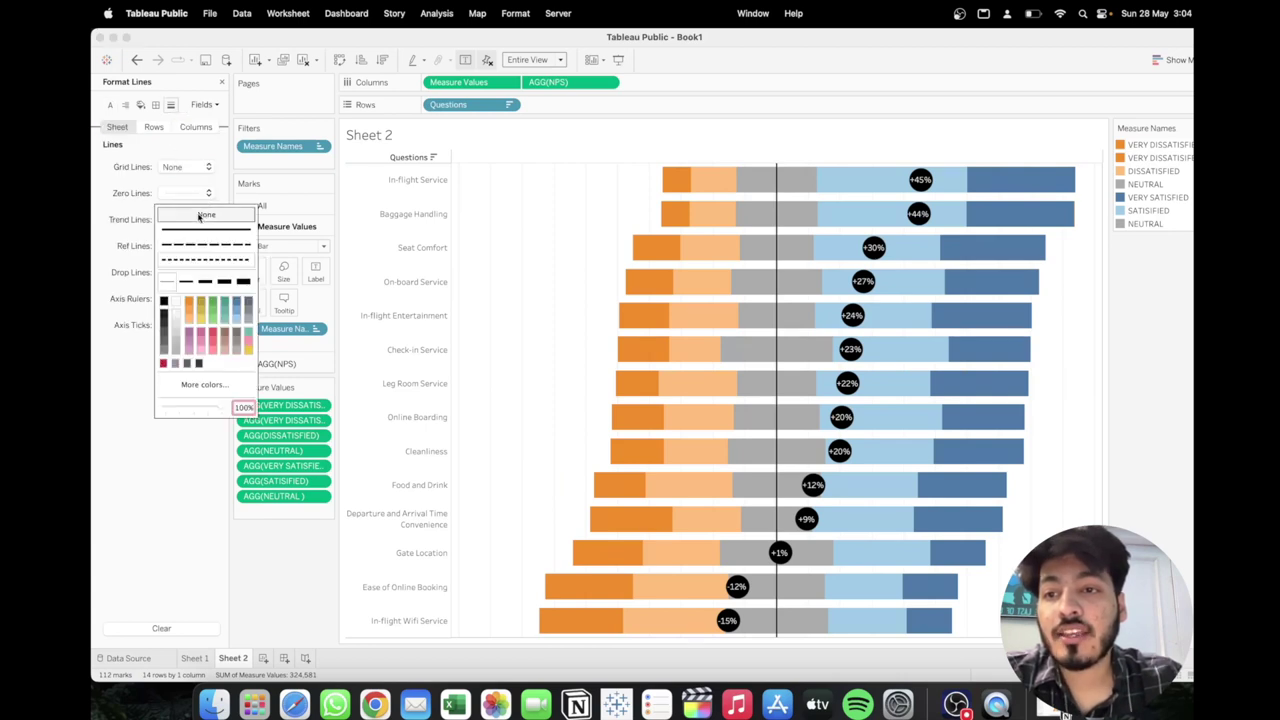
left_click(175, 212)
left_click(172, 198)
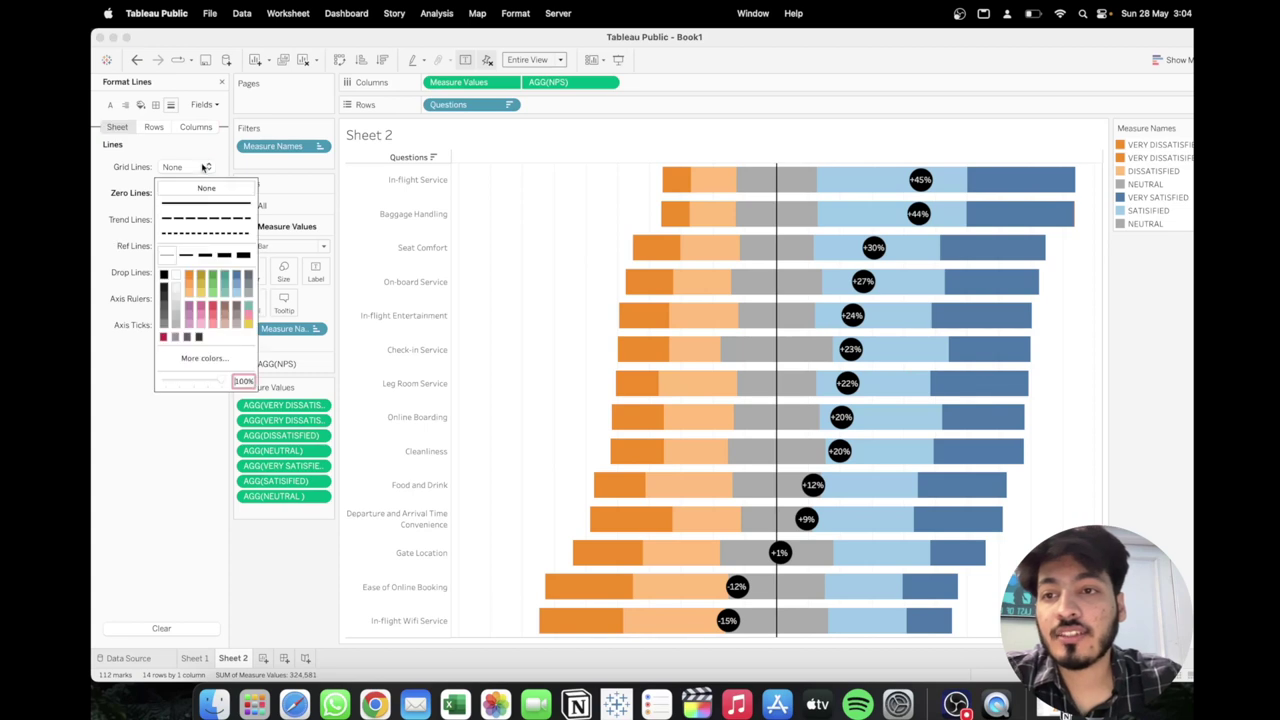
left_click(158, 200)
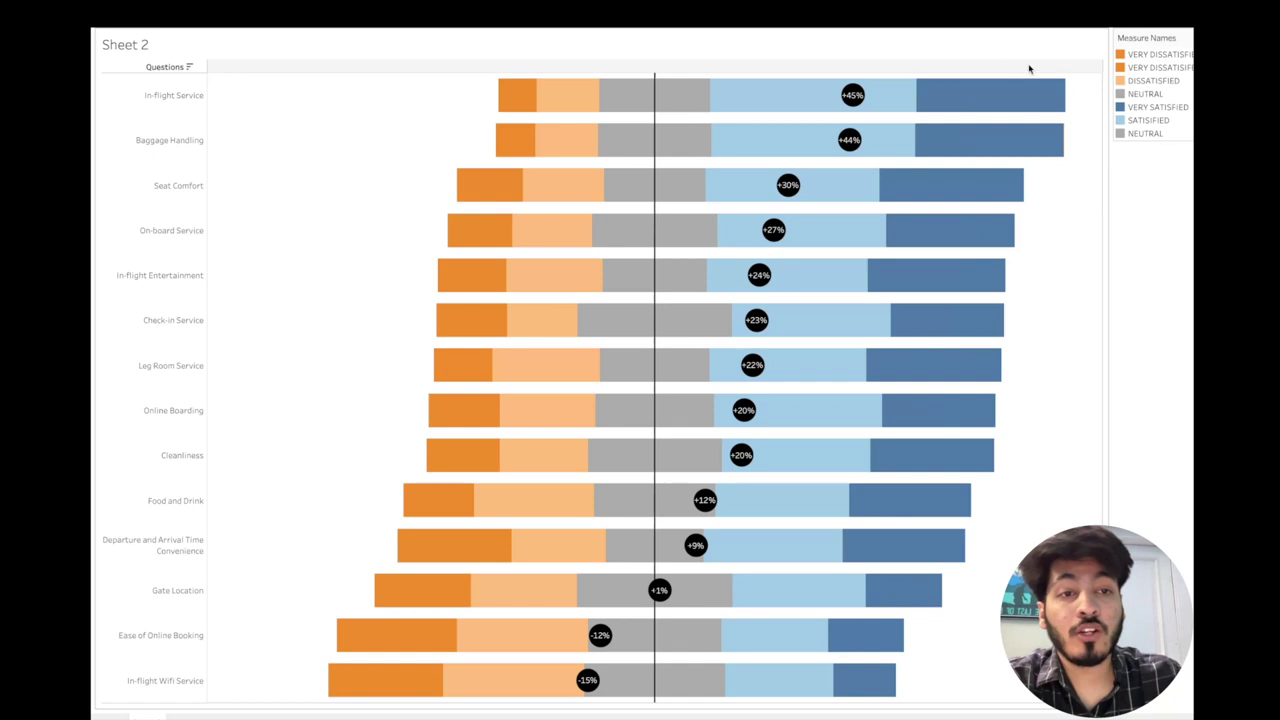
left_click_drag(308, 598, 366, 692)
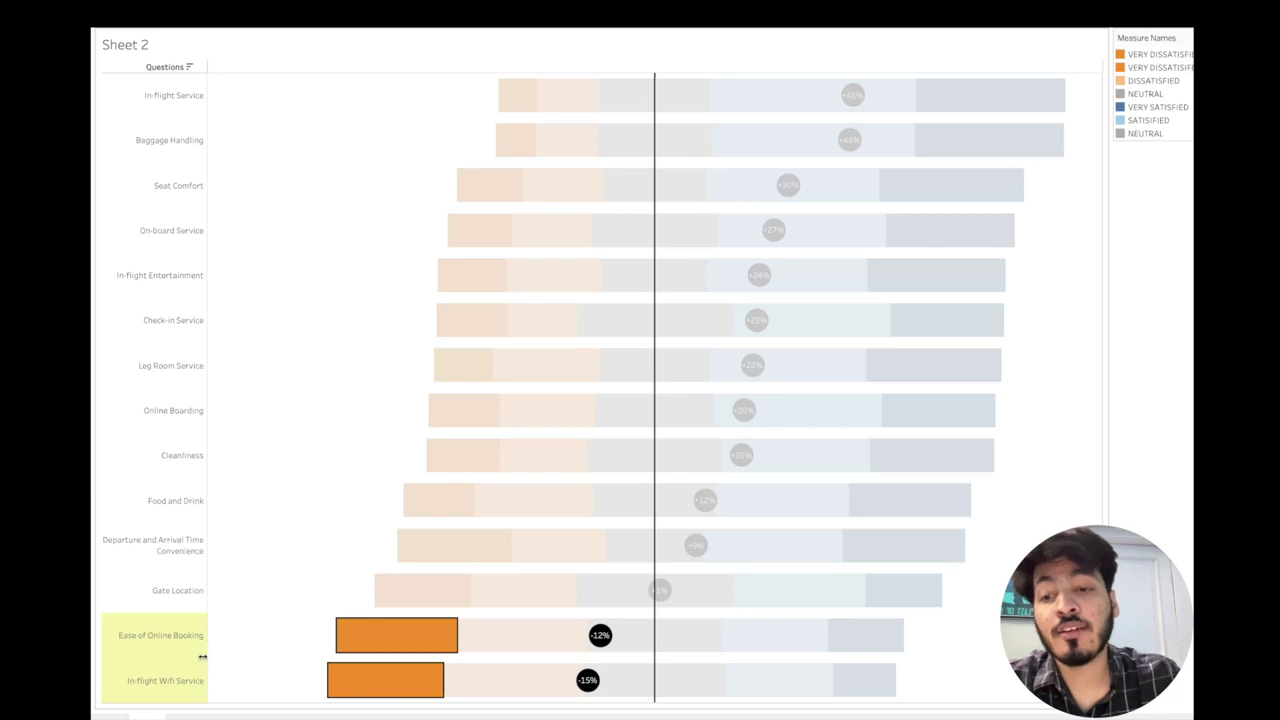
left_click(262, 622)
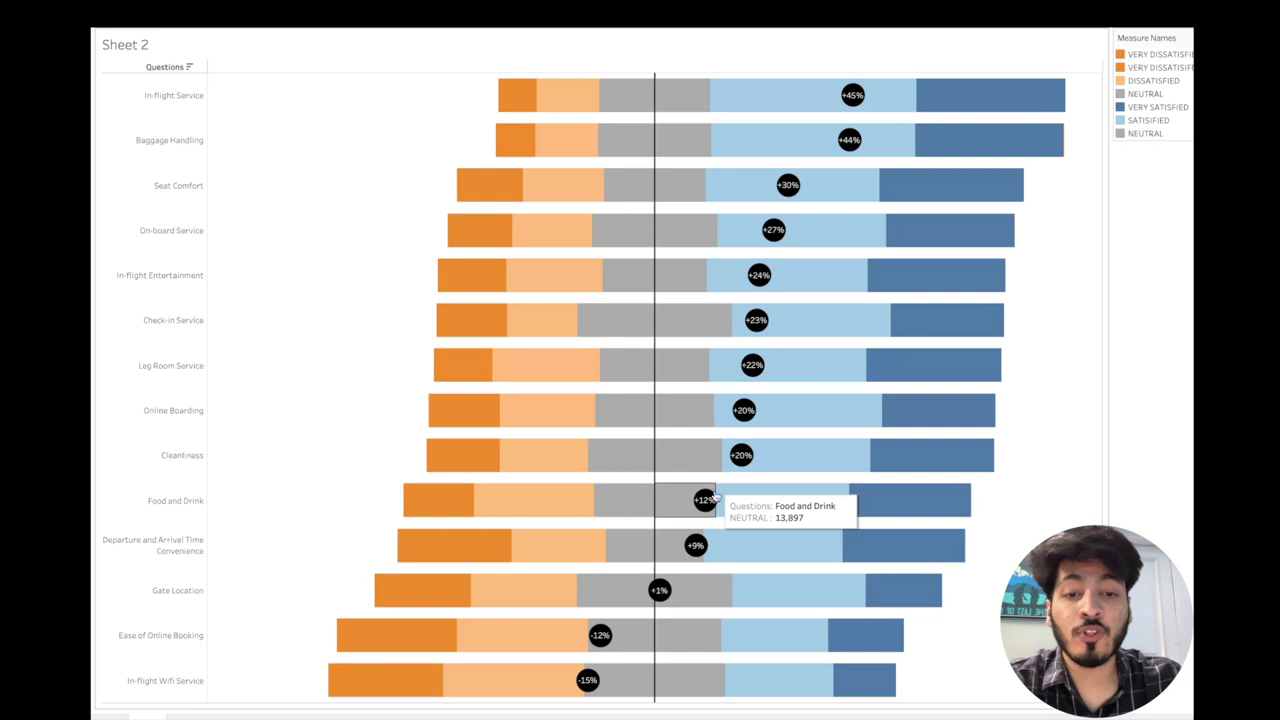
left_click(187, 501)
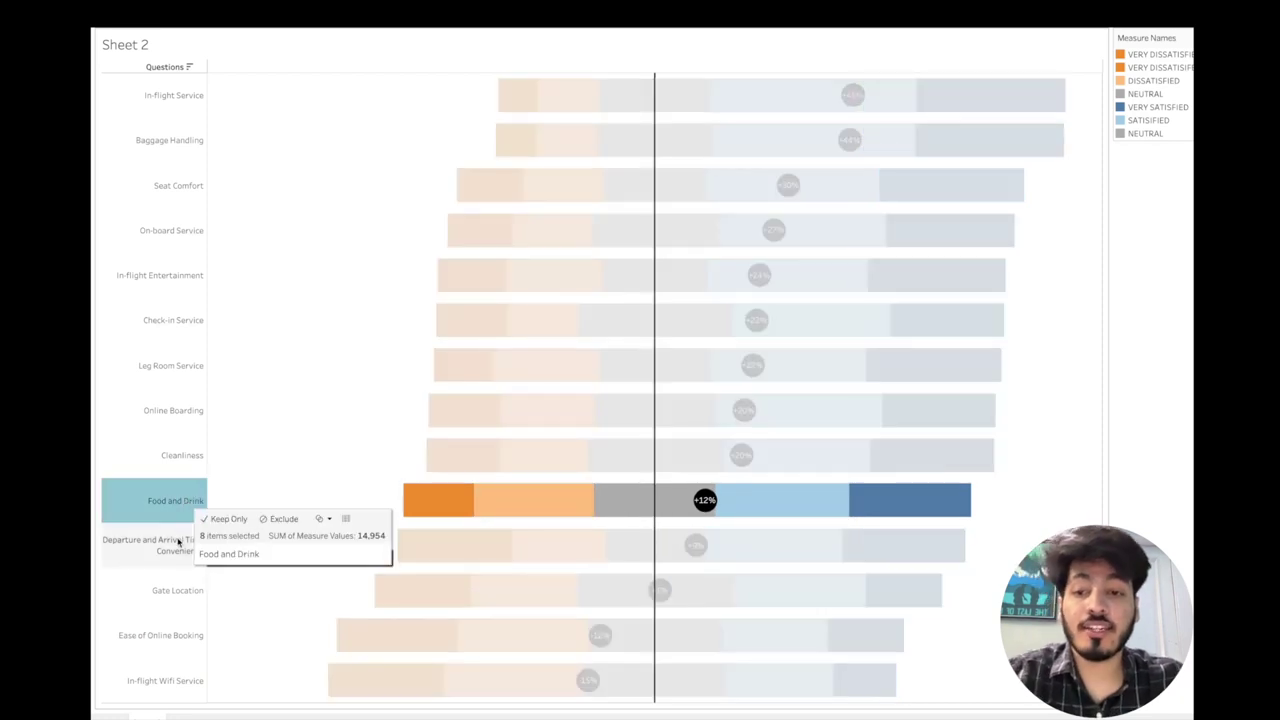